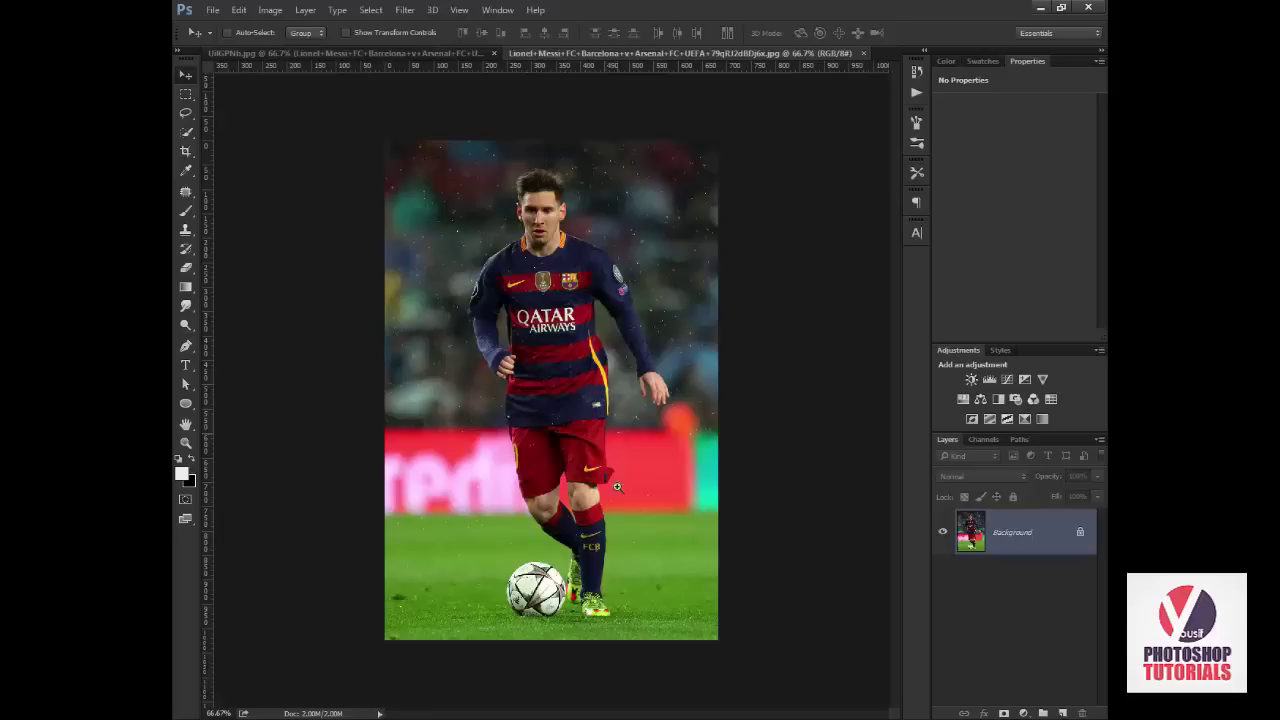
Zoom to about 700% on Messi's front boot and switch to the Pen tool.
key(z)
drag(604, 580, 656, 610)
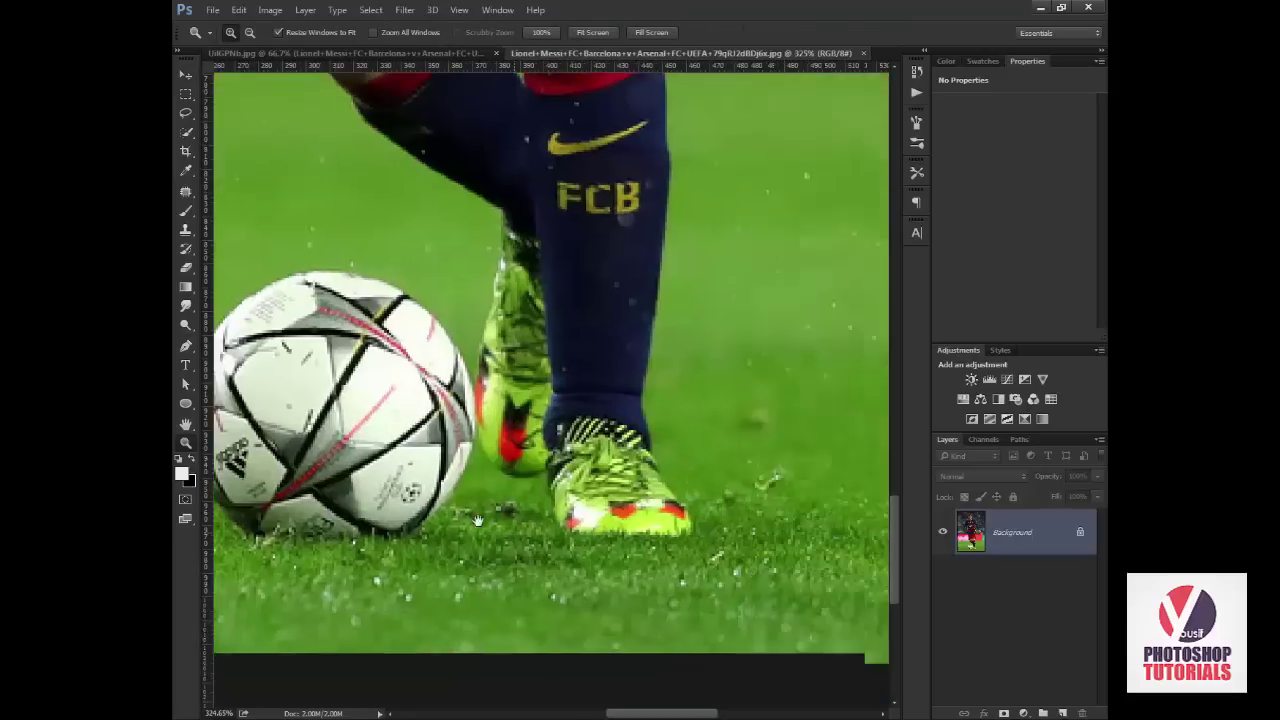
drag(686, 560, 625, 548)
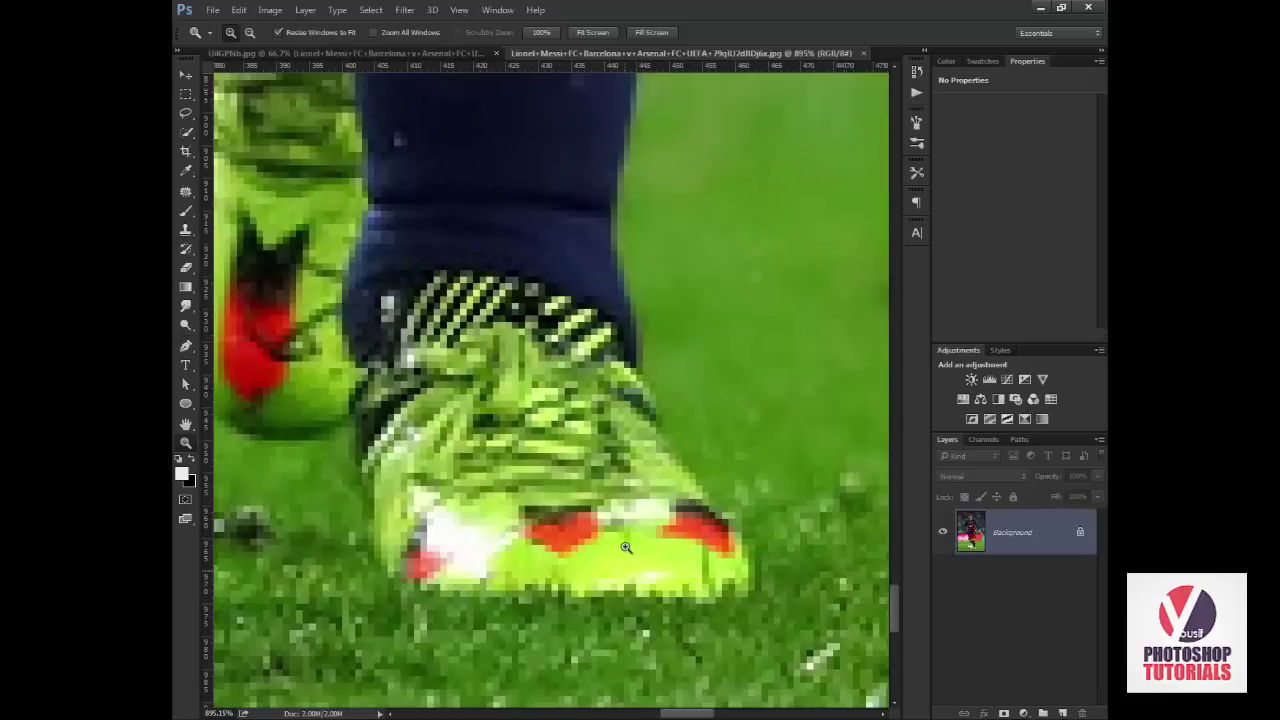
alt+click(622, 500)
alt+click(617, 445)
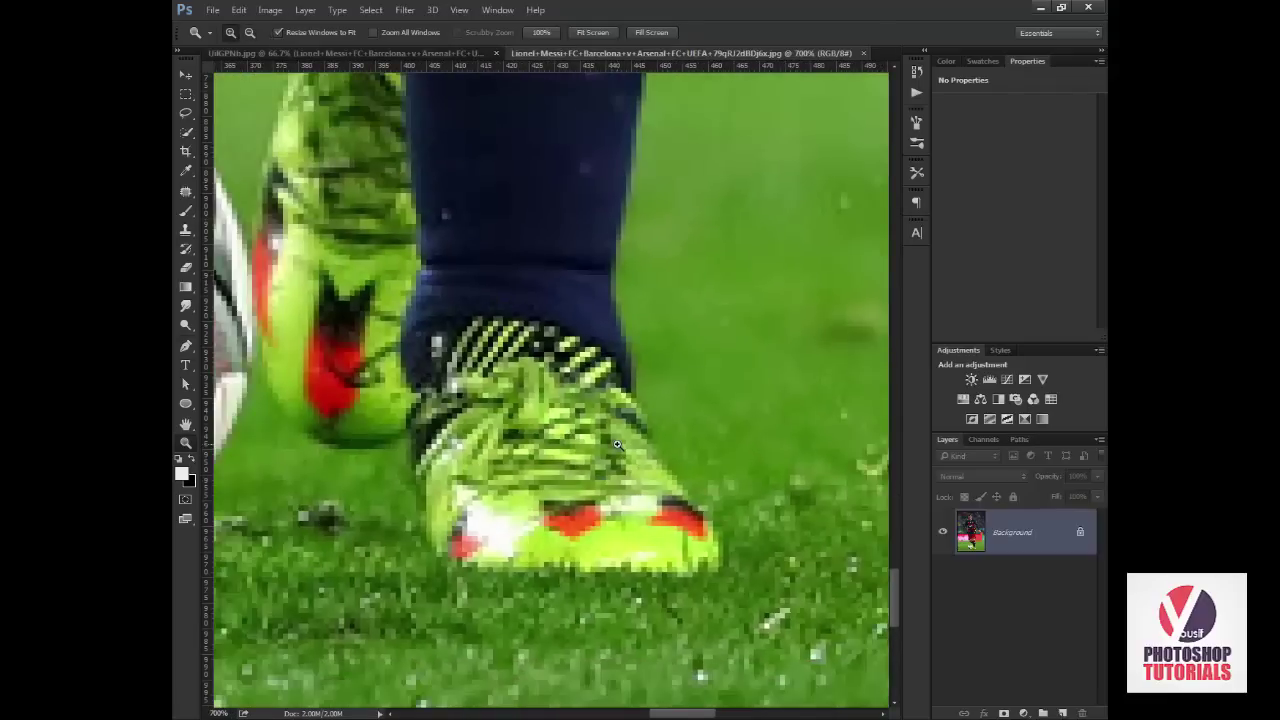
key(p)
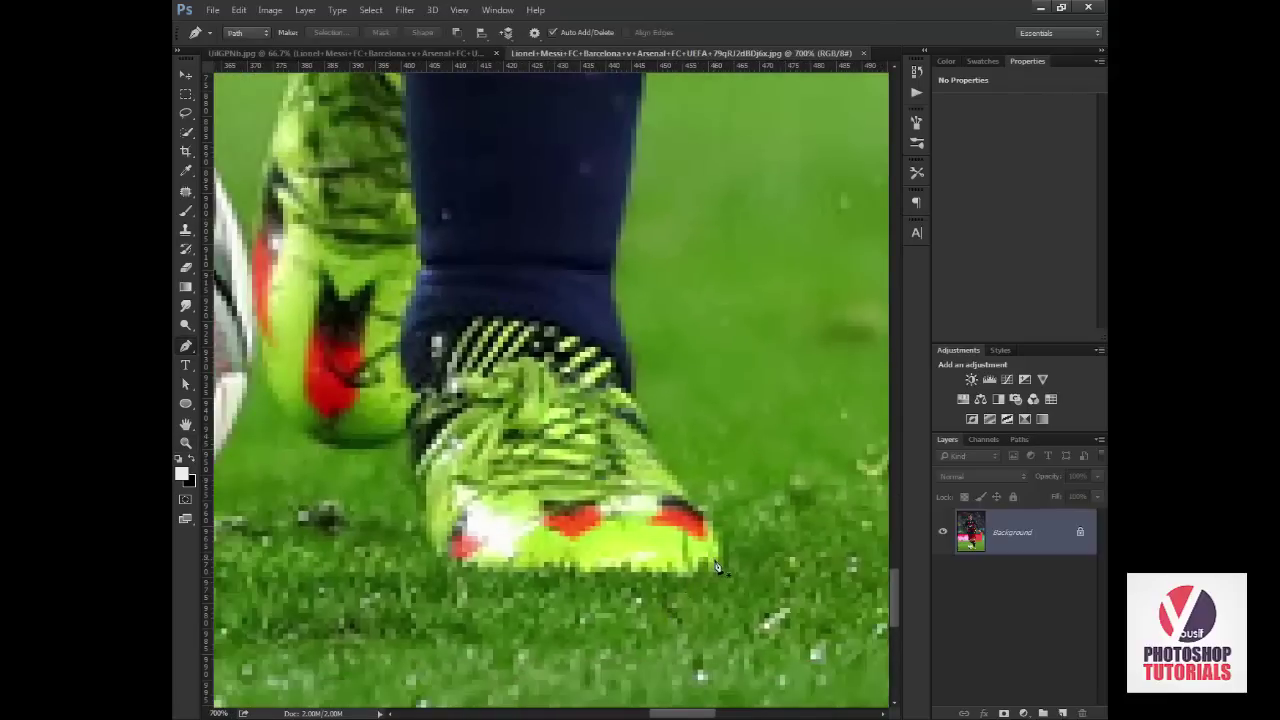
Start the path at the boot toe and trace curved anchors up the ankle and sock.
click(716, 564)
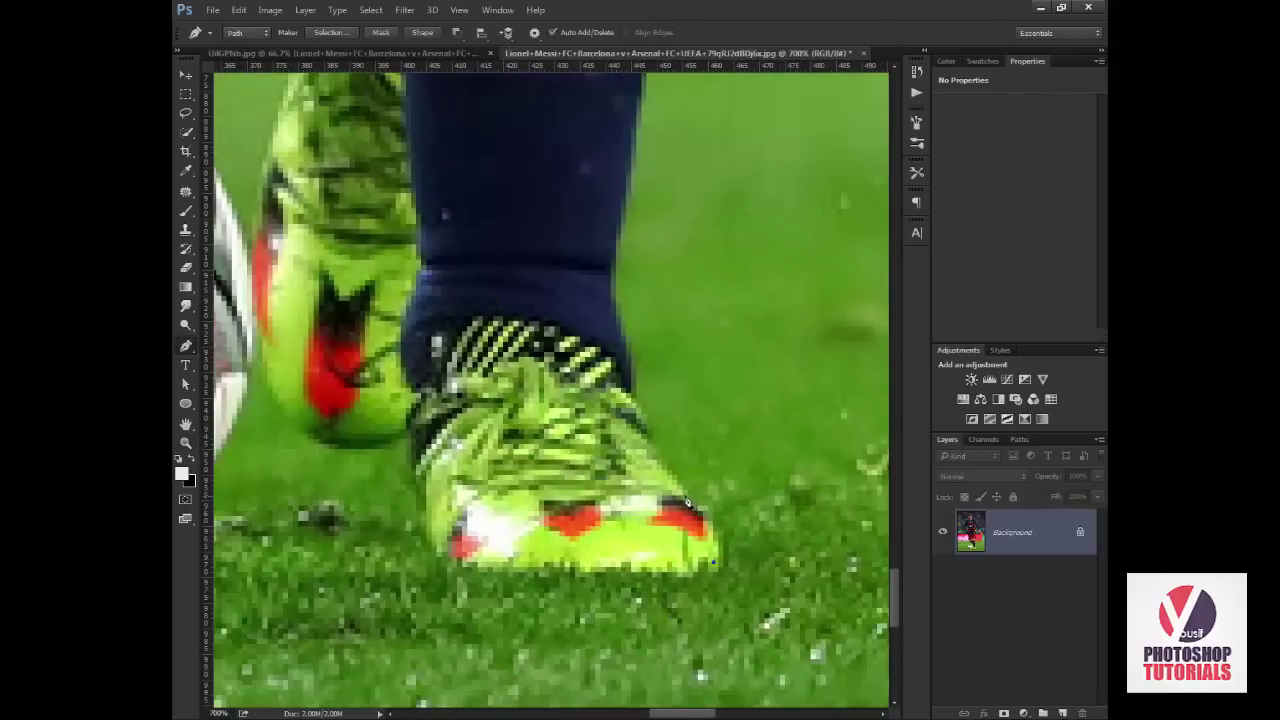
drag(652, 462, 655, 466)
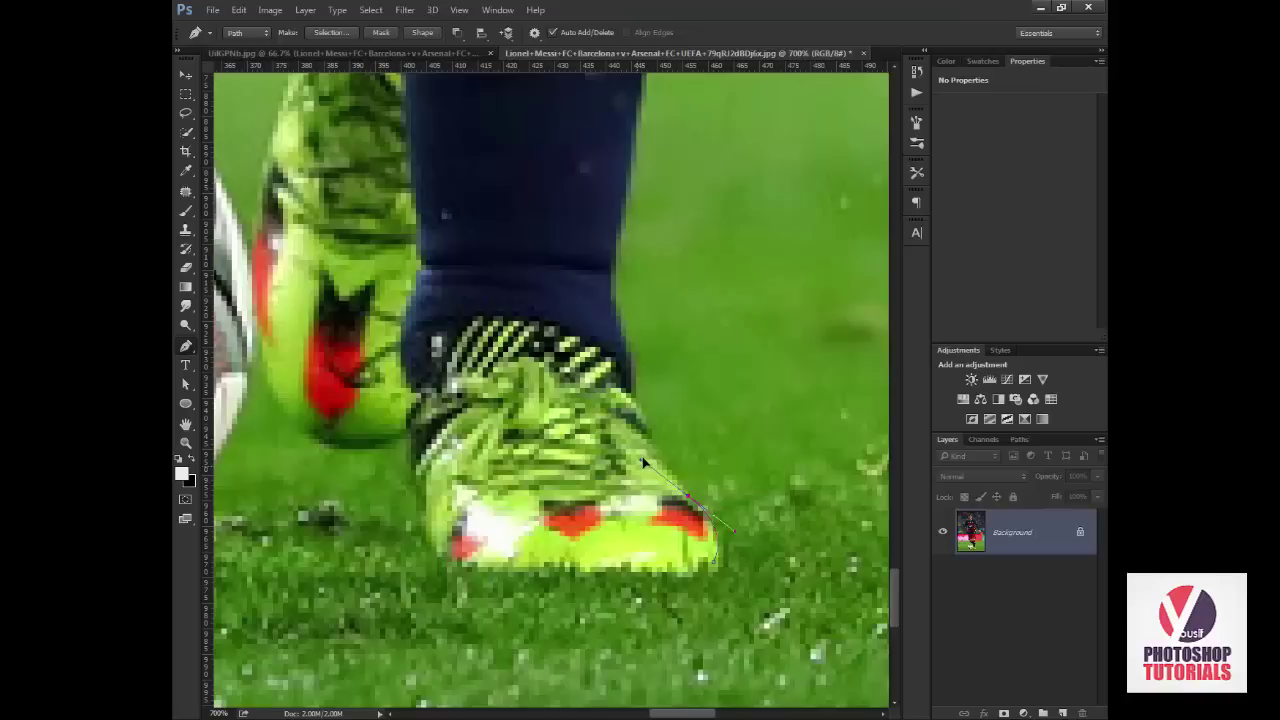
click(695, 508)
mouse_move(697, 512)
mouse_down()
mouse_move(696, 468)
mouse_move(617, 455)
mouse_move(658, 463)
mouse_up()
drag(637, 408, 637, 383)
click(608, 305)
drag(626, 174, 640, 147)
scroll(638, 140, up, 3)
scroll(625, 175, up, 2)
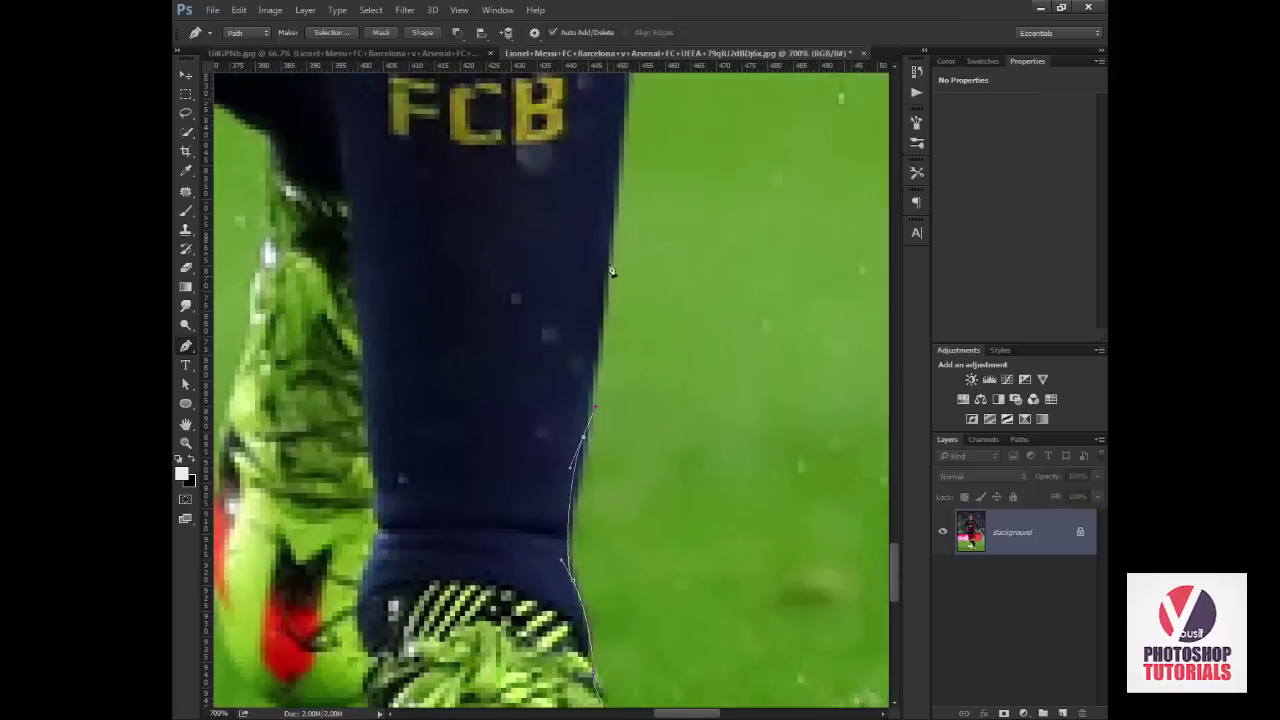
mouse_move(614, 210)
mouse_down()
mouse_move(615, 192)
mouse_move(623, 357)
mouse_up()
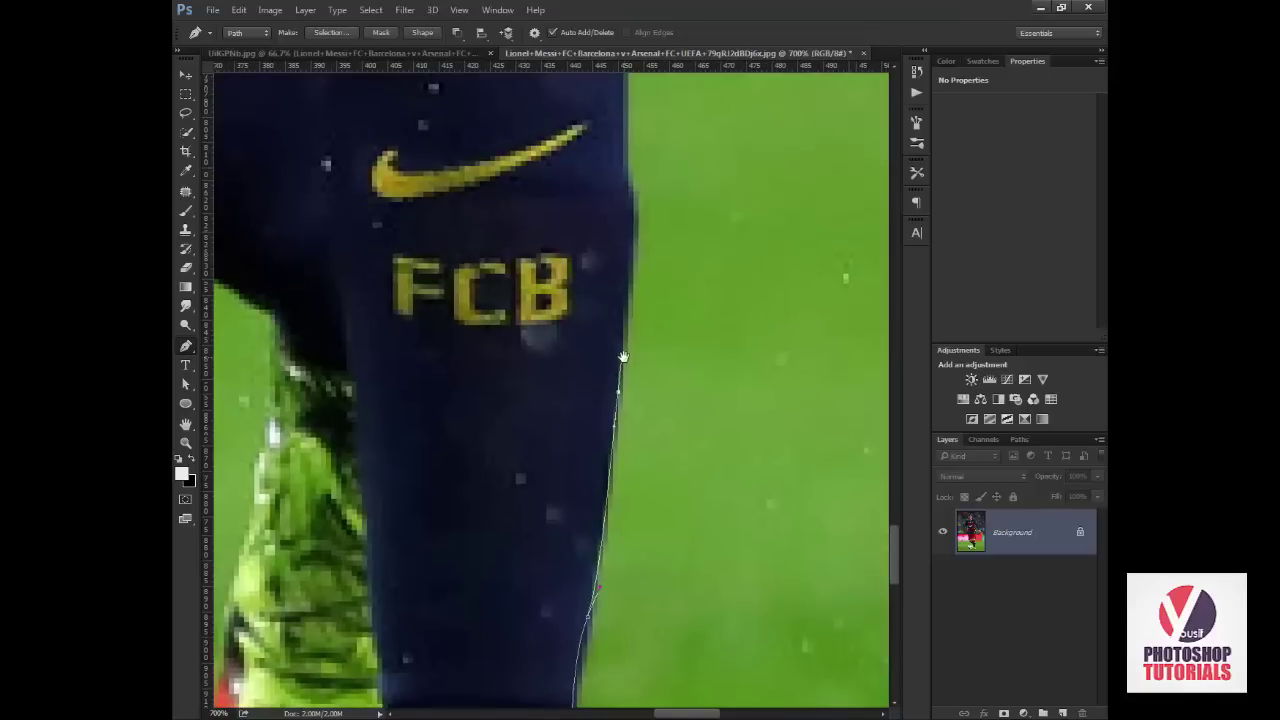
Continue the path up the waist and torso edge and along the shirt's bottom edge.
scroll(623, 357, up, 2)
scroll(610, 357, up, 2)
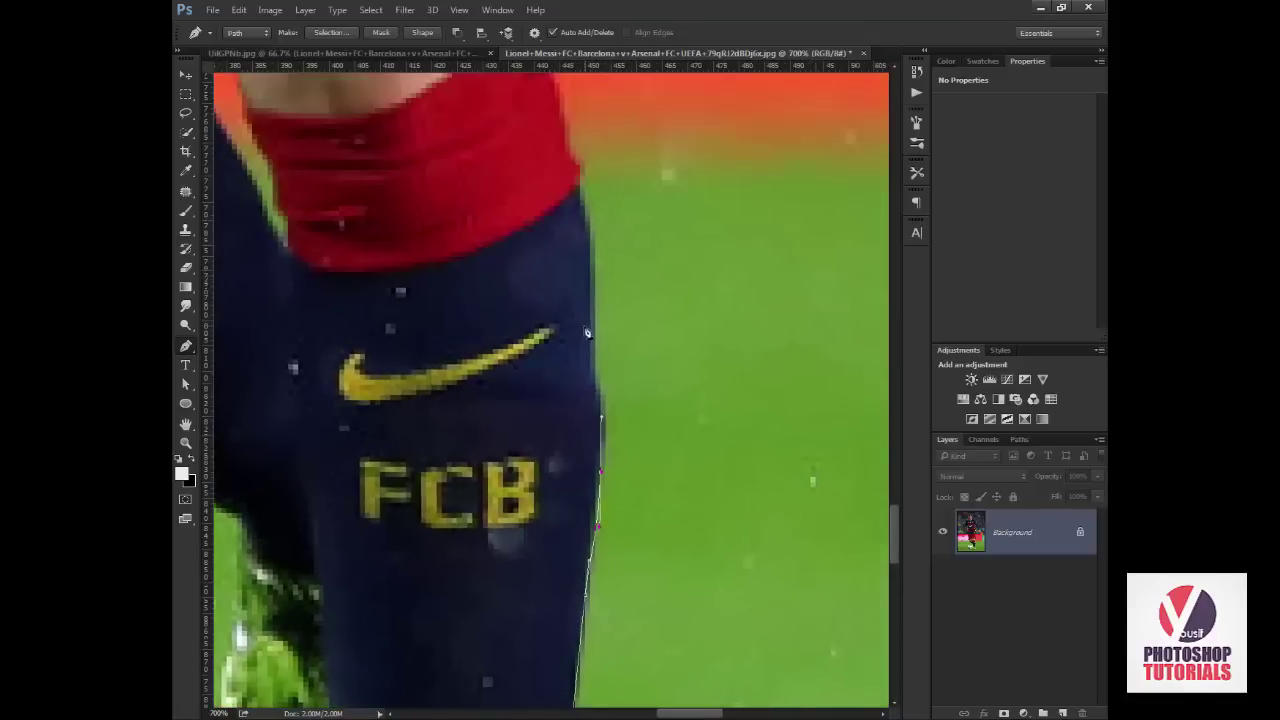
scroll(600, 350, up, 3)
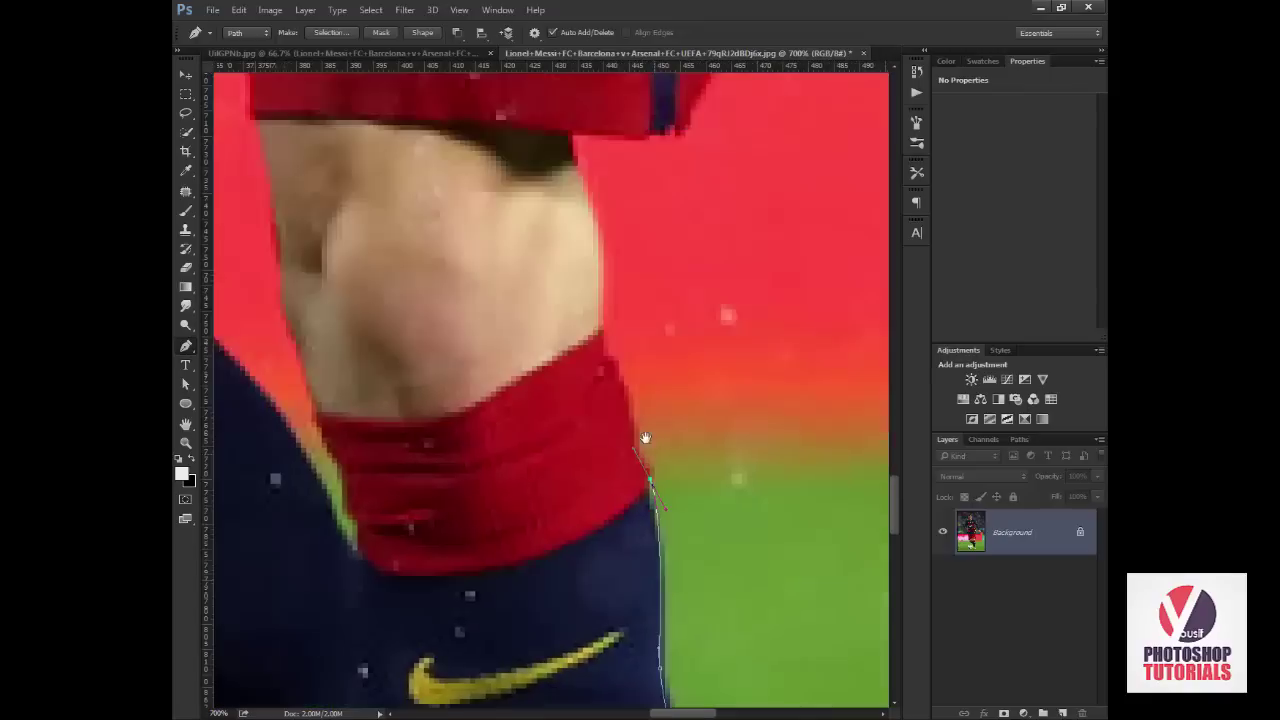
drag(596, 328, 612, 346)
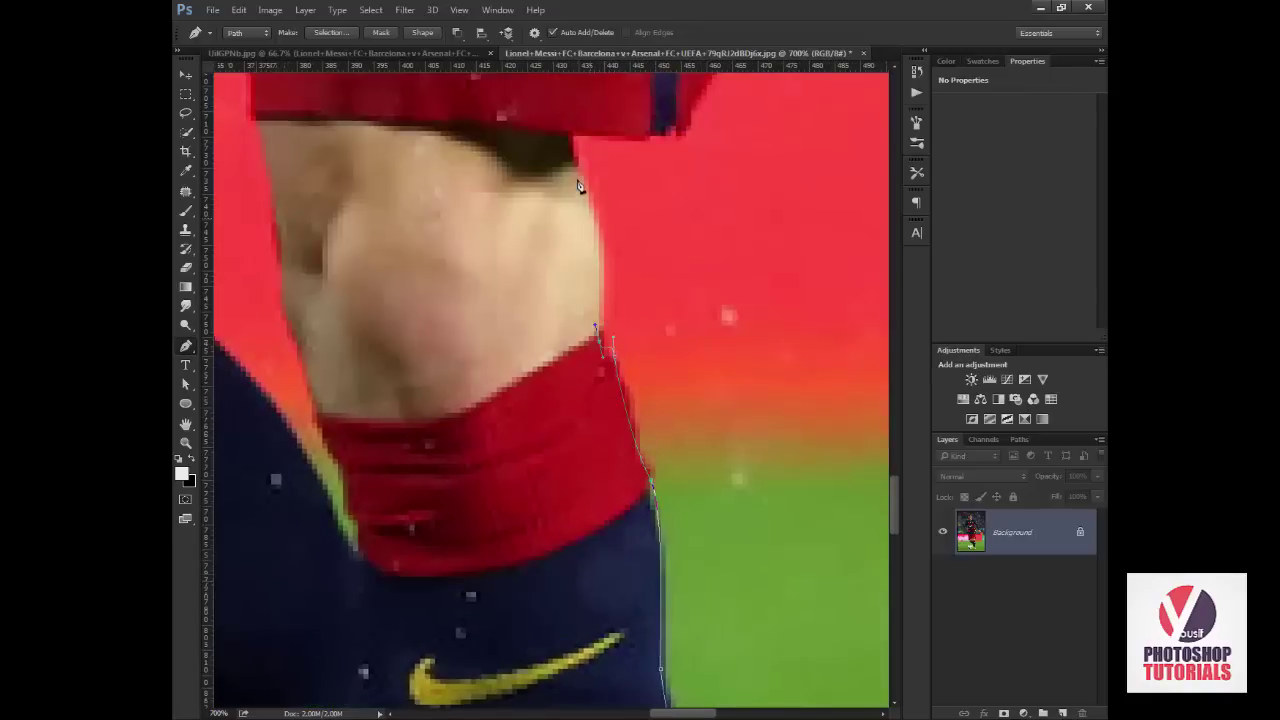
drag(591, 205, 572, 168)
click(578, 142)
click(696, 142)
Trace the shirt's side past its corner and navy stripe to the yellow trim.
drag(778, 155, 683, 475)
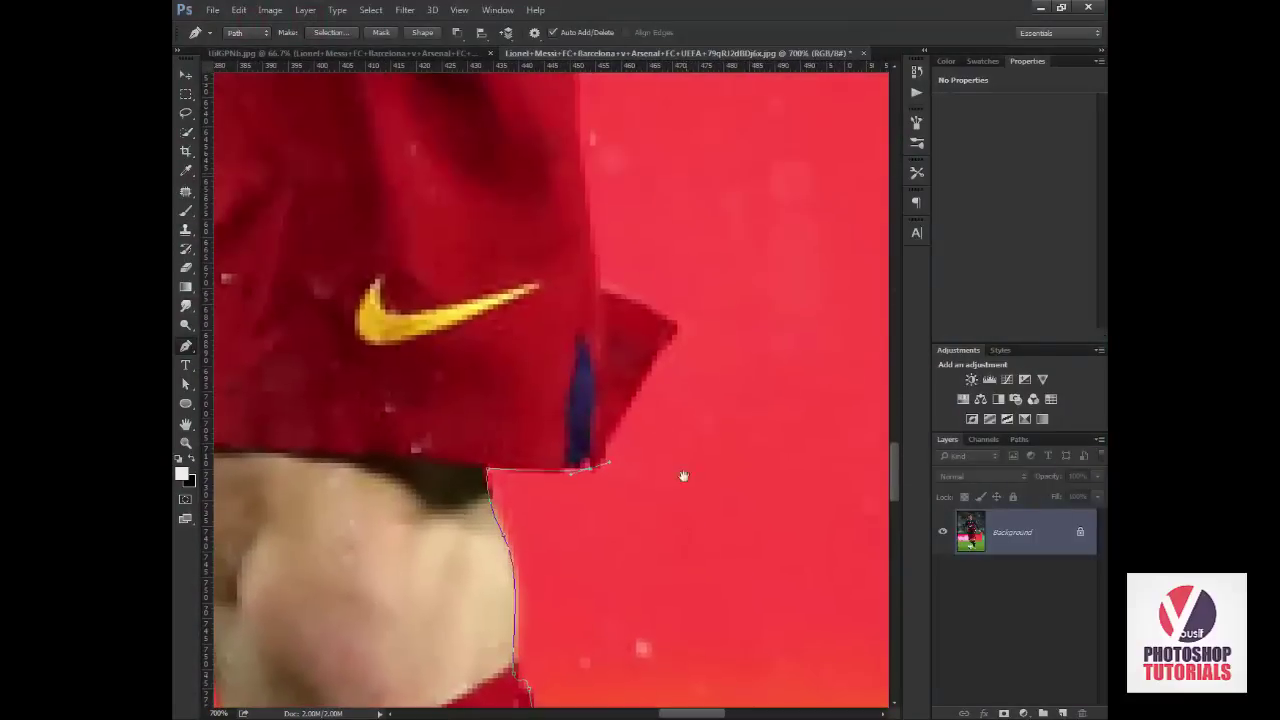
drag(652, 360, 686, 321)
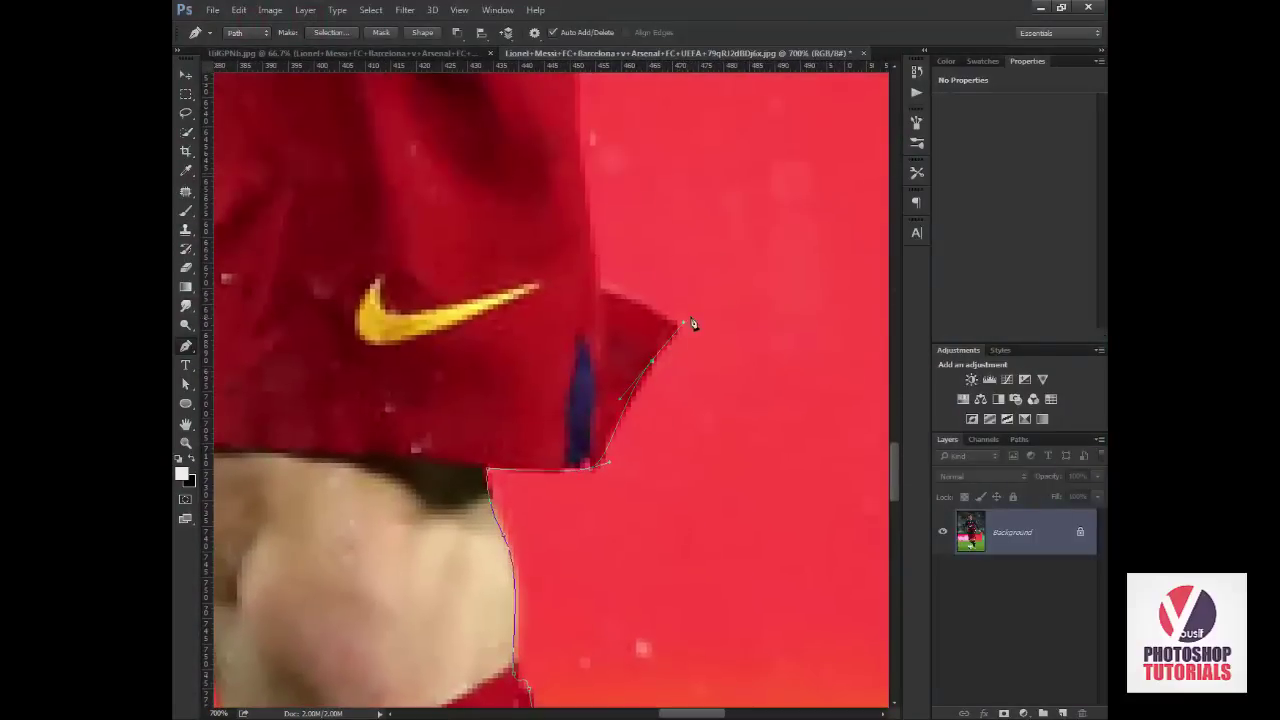
click(605, 297)
drag(595, 204, 597, 572)
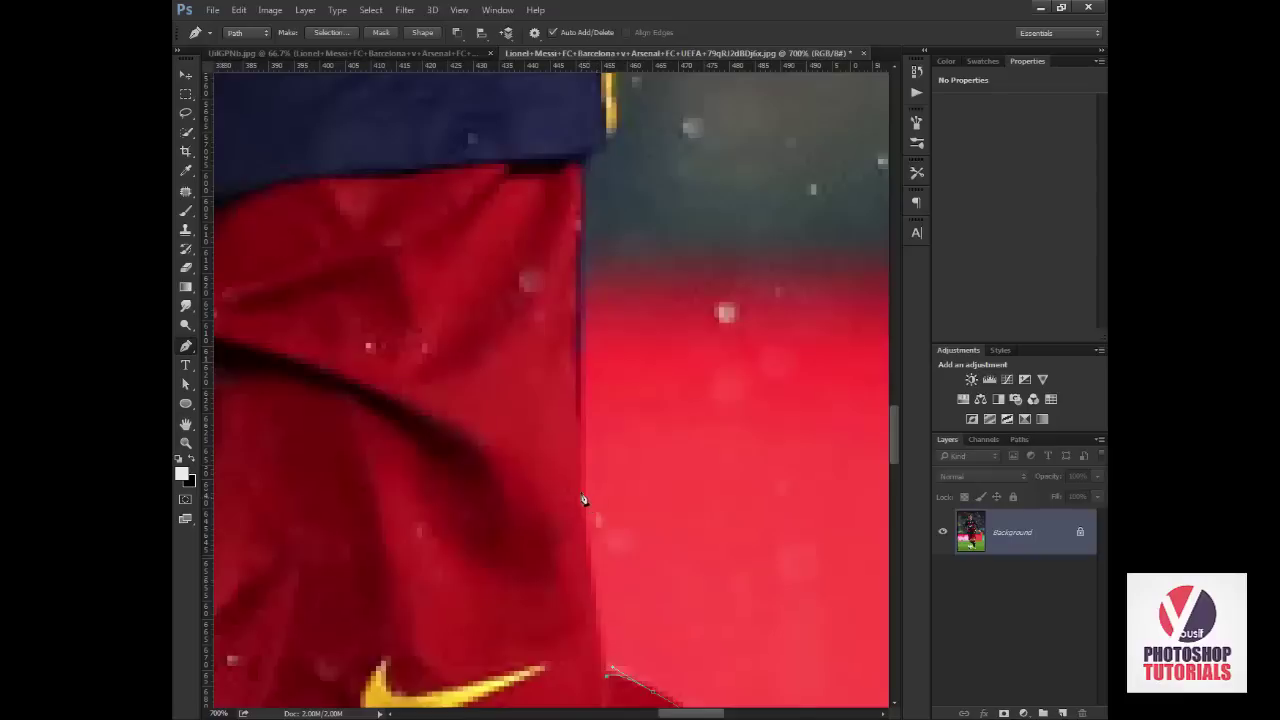
drag(581, 498, 581, 460)
drag(587, 230, 614, 418)
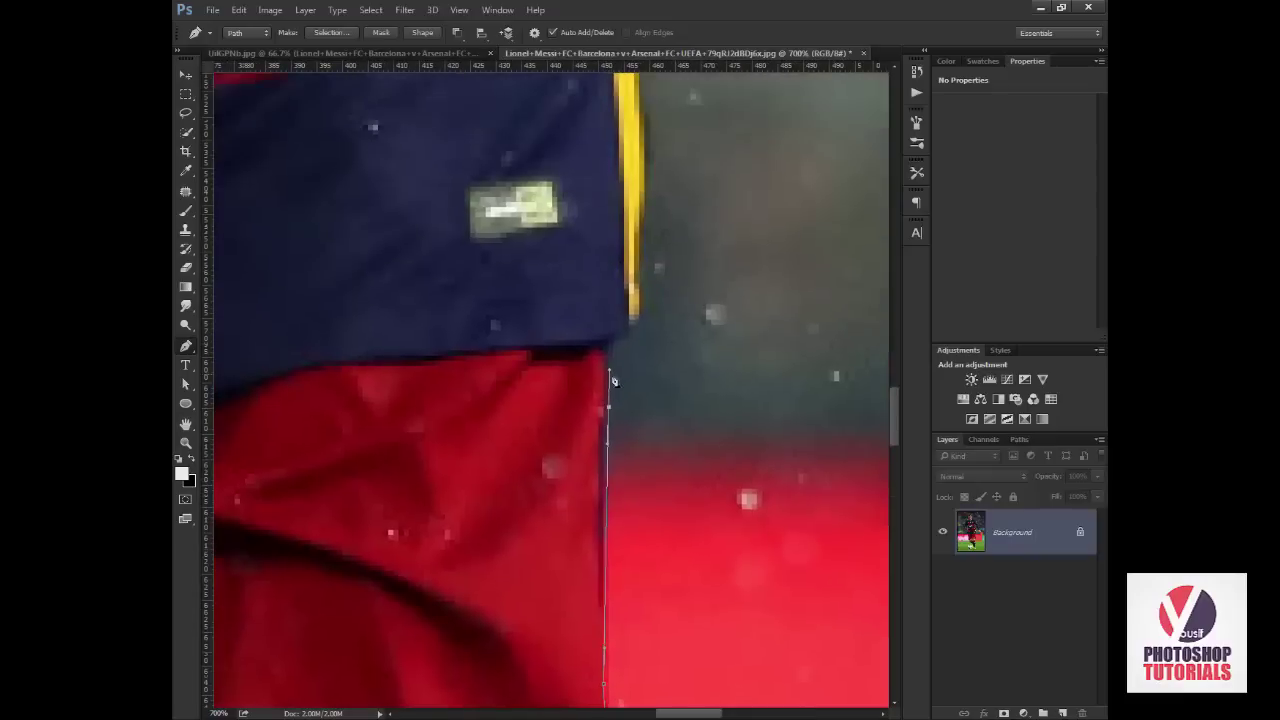
click(608, 346)
mouse_move(618, 231)
mouse_down()
mouse_move(580, 400)
mouse_move(585, 369)
mouse_up()
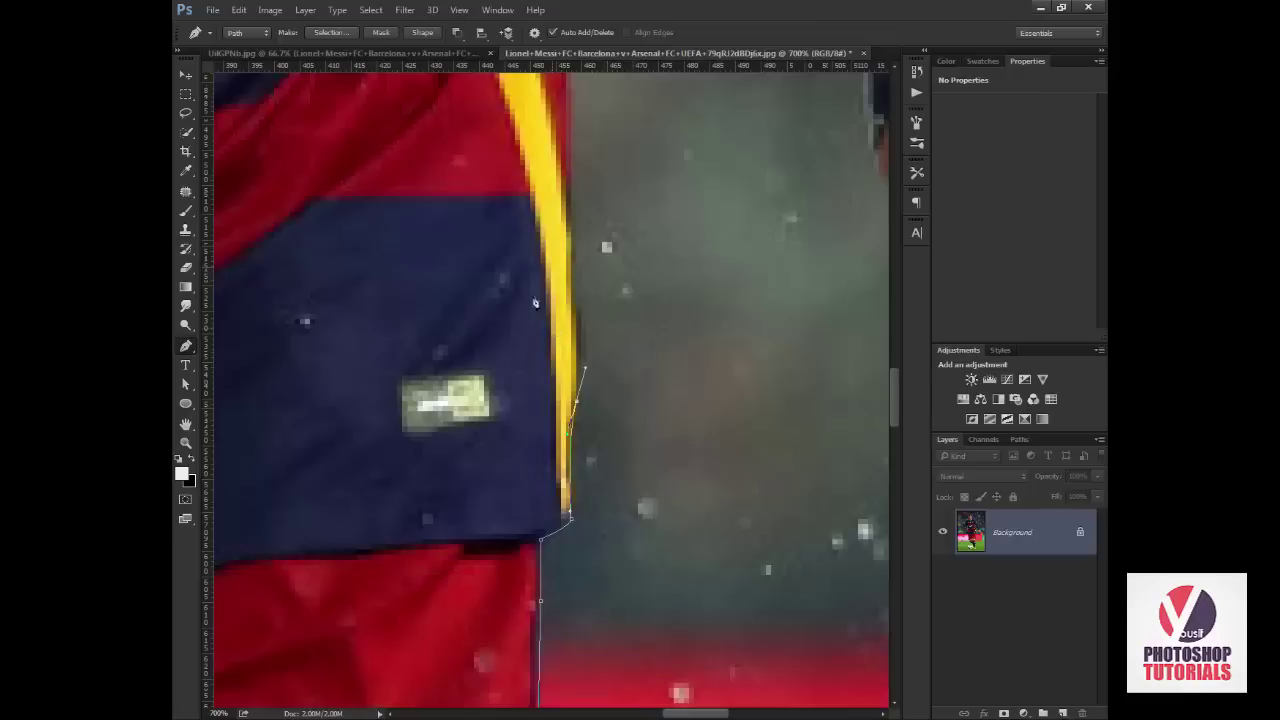
Keep the Pen mode set to Path and add anchors up the jersey's side edge.
click(257, 35)
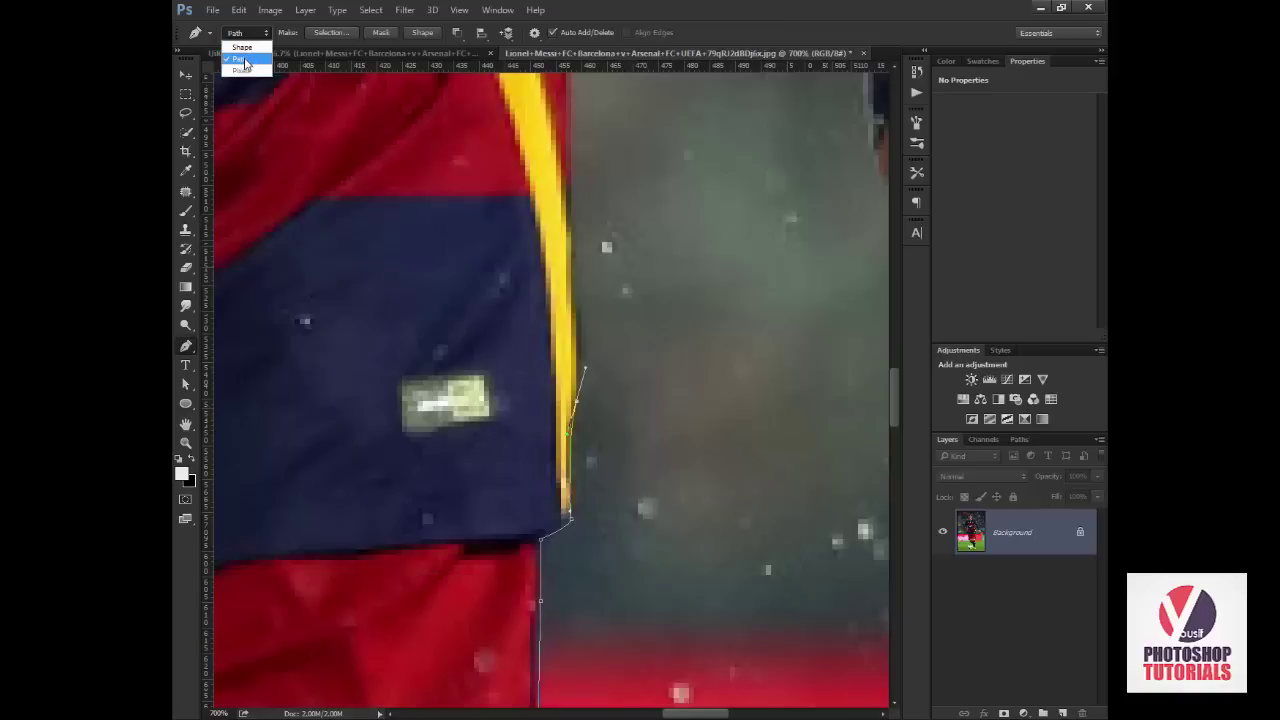
click(245, 63)
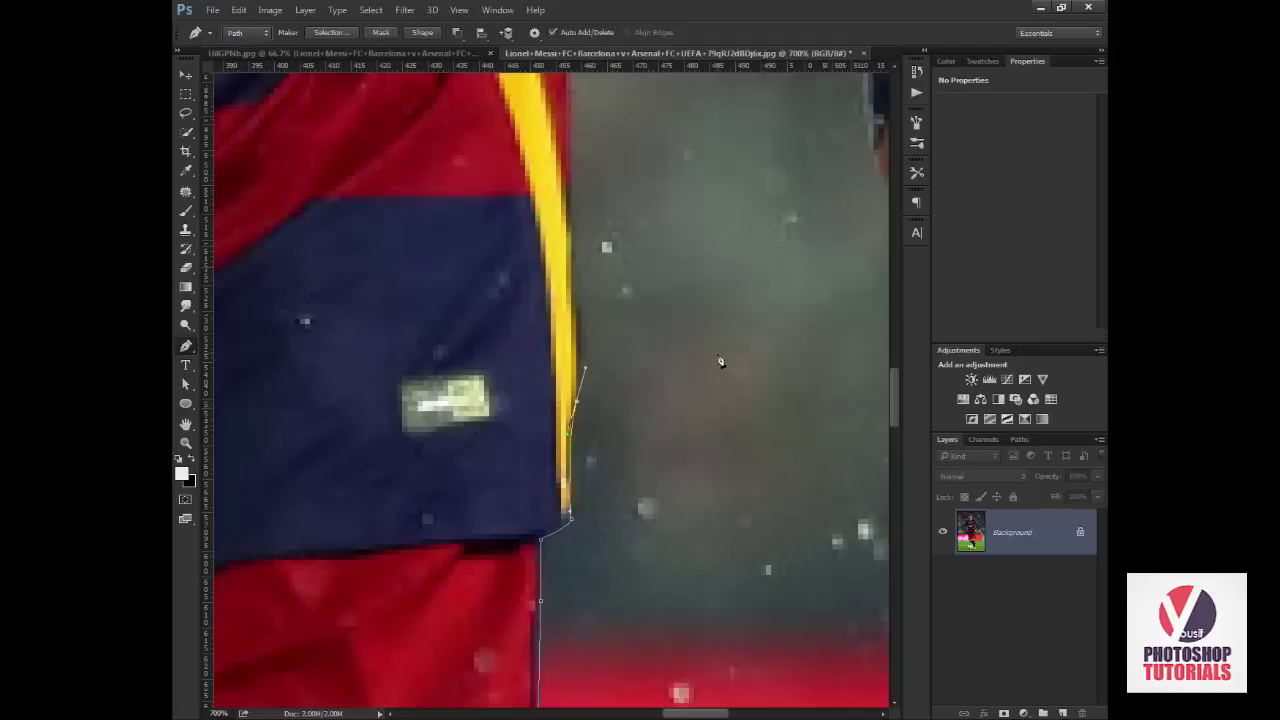
mouse_move(720, 362)
mouse_down()
mouse_move(646, 413)
mouse_move(640, 395)
mouse_up()
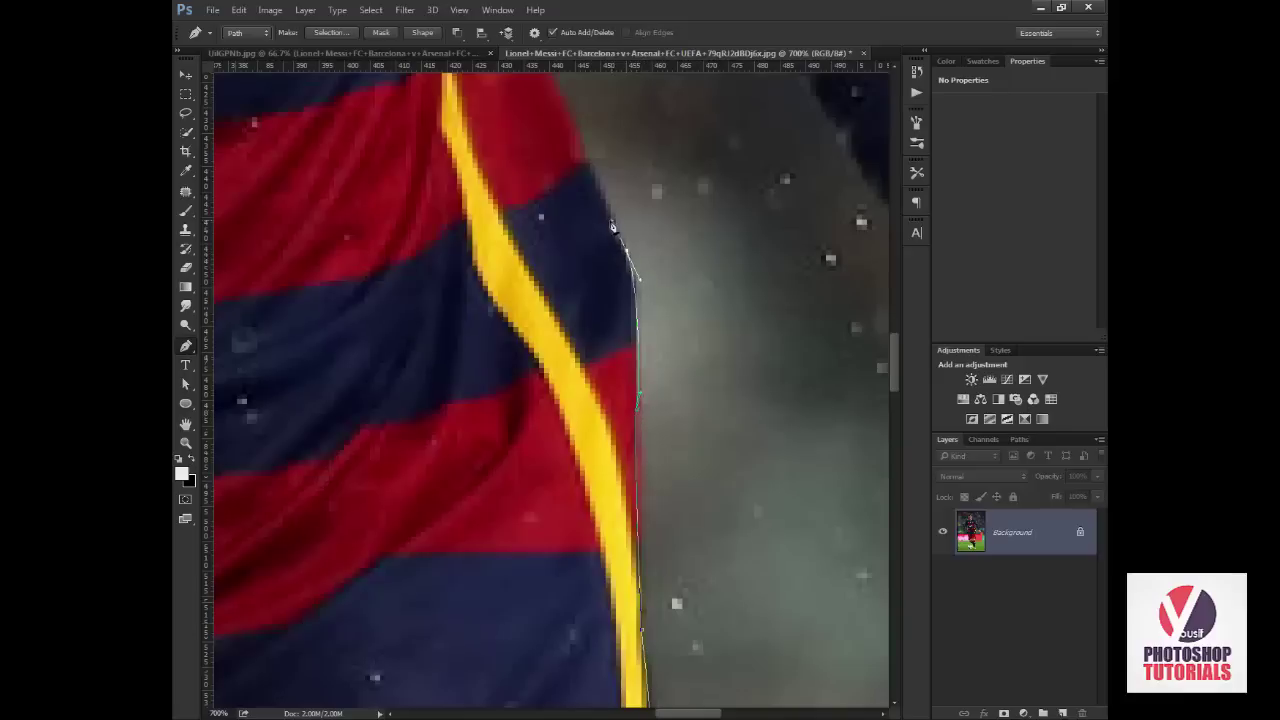
mouse_move(604, 245)
mouse_down()
mouse_move(655, 350)
mouse_move(548, 410)
mouse_up()
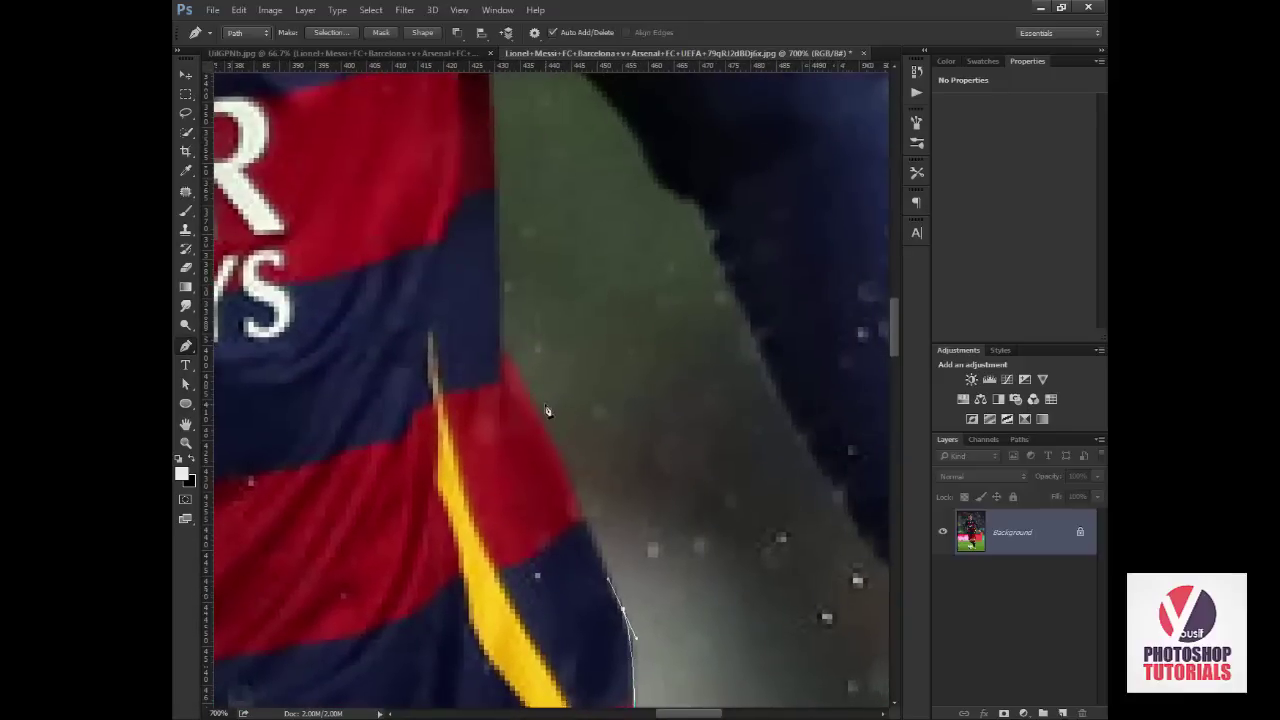
click(503, 344)
click(503, 232)
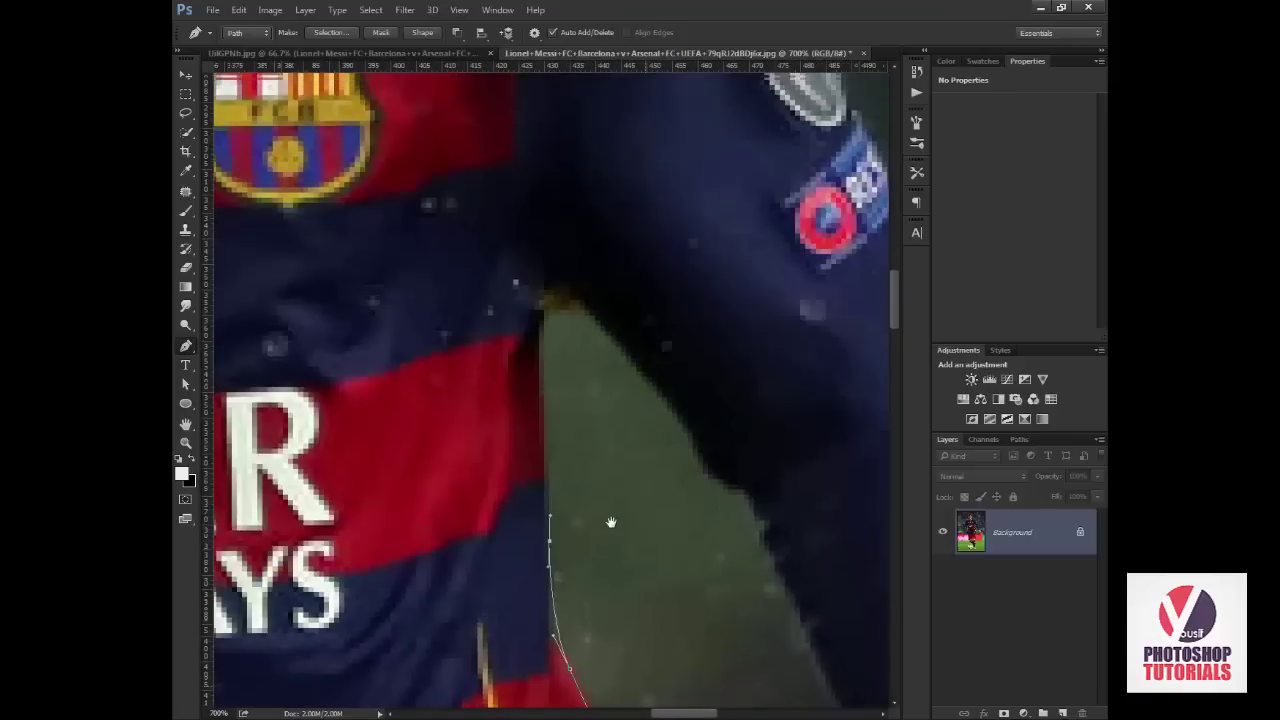
Trace around the armpit gap and along the sleeve's underside, redoing one misplaced curve.
drag(557, 243, 607, 530)
click(572, 302)
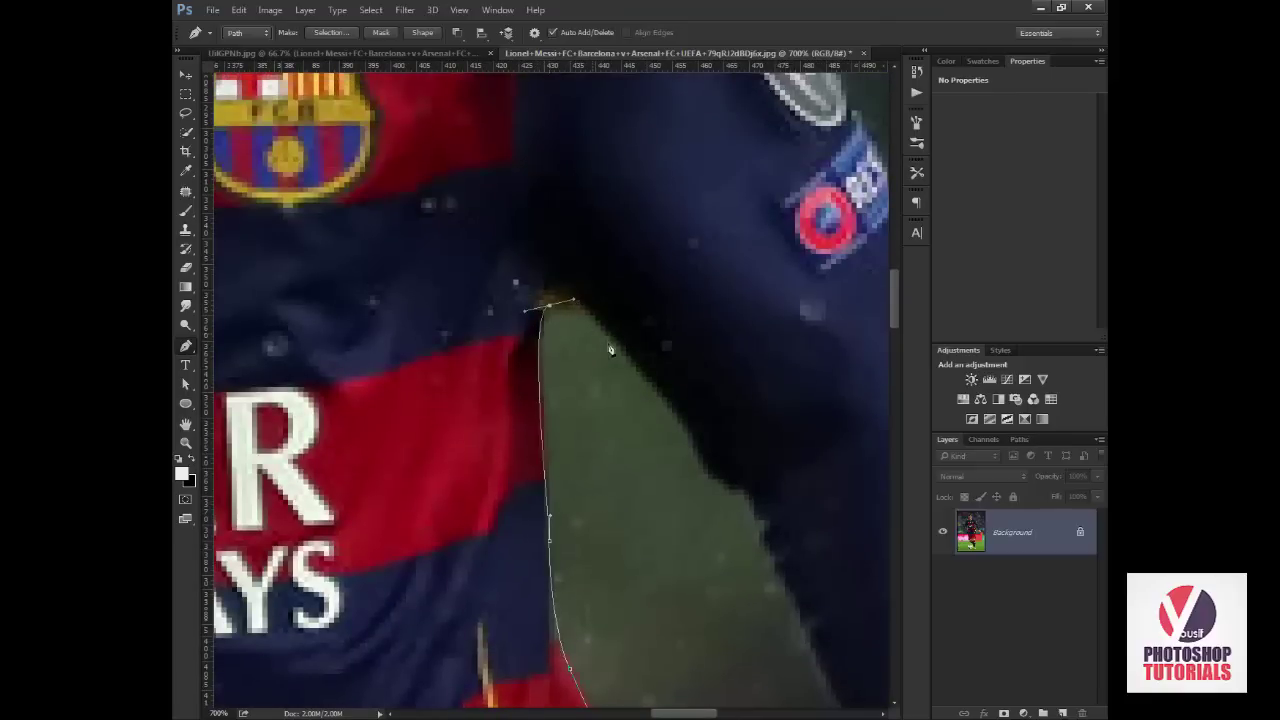
drag(641, 360, 674, 409)
key(ctrl+z)
drag(636, 366, 701, 479)
click(771, 494)
Add anchors down the sleeve's inner edge to the wrist.
drag(771, 500, 602, 210)
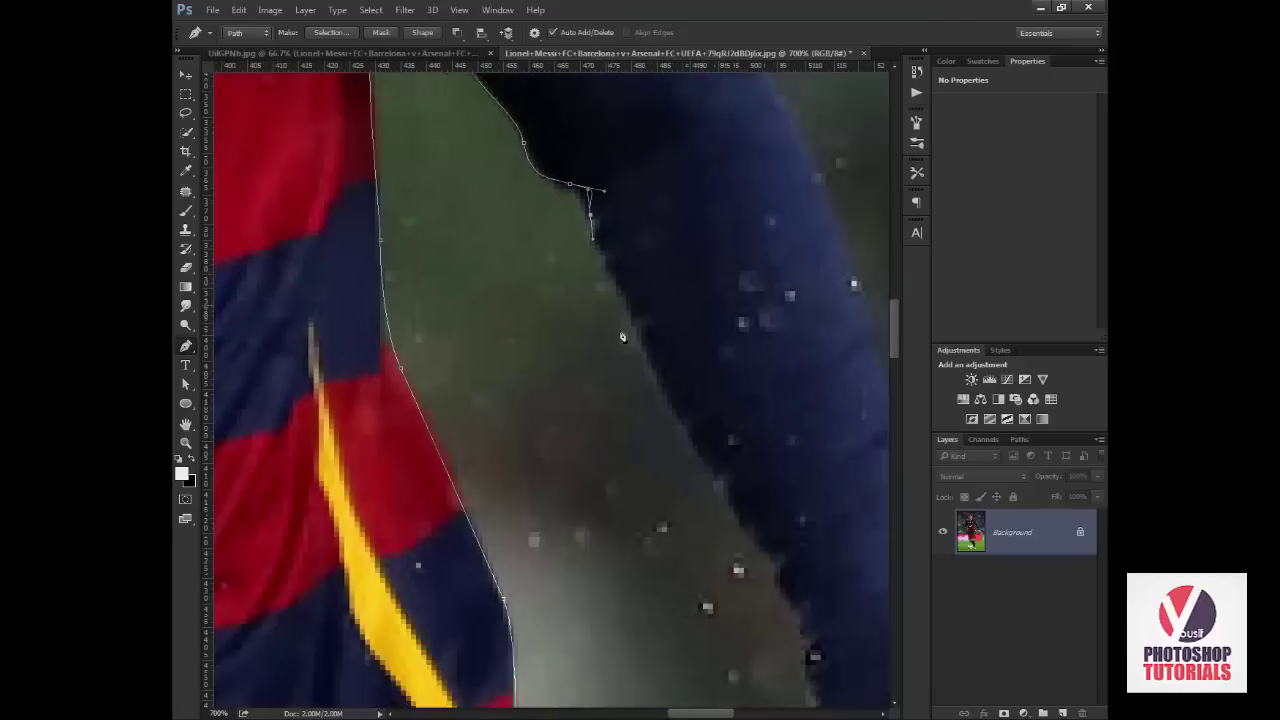
click(646, 368)
drag(680, 438, 520, 214)
click(567, 282)
click(609, 339)
click(634, 389)
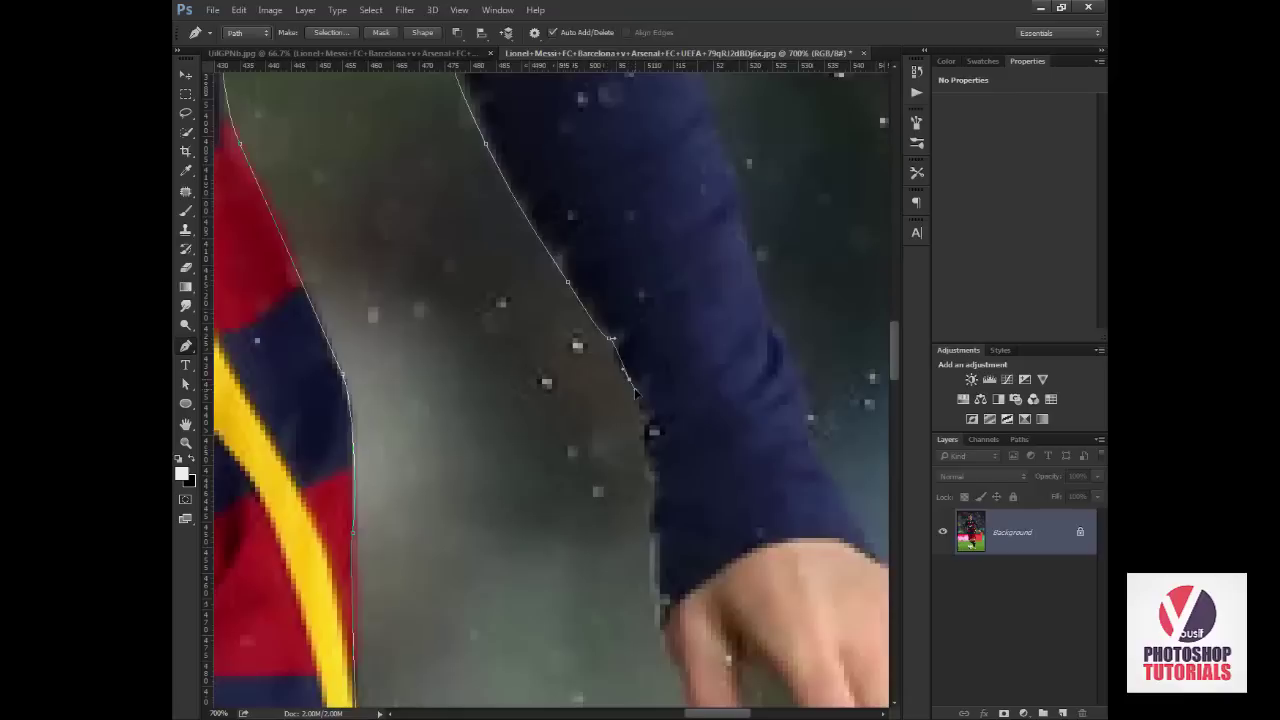
click(644, 447)
click(657, 568)
drag(657, 568, 585, 361)
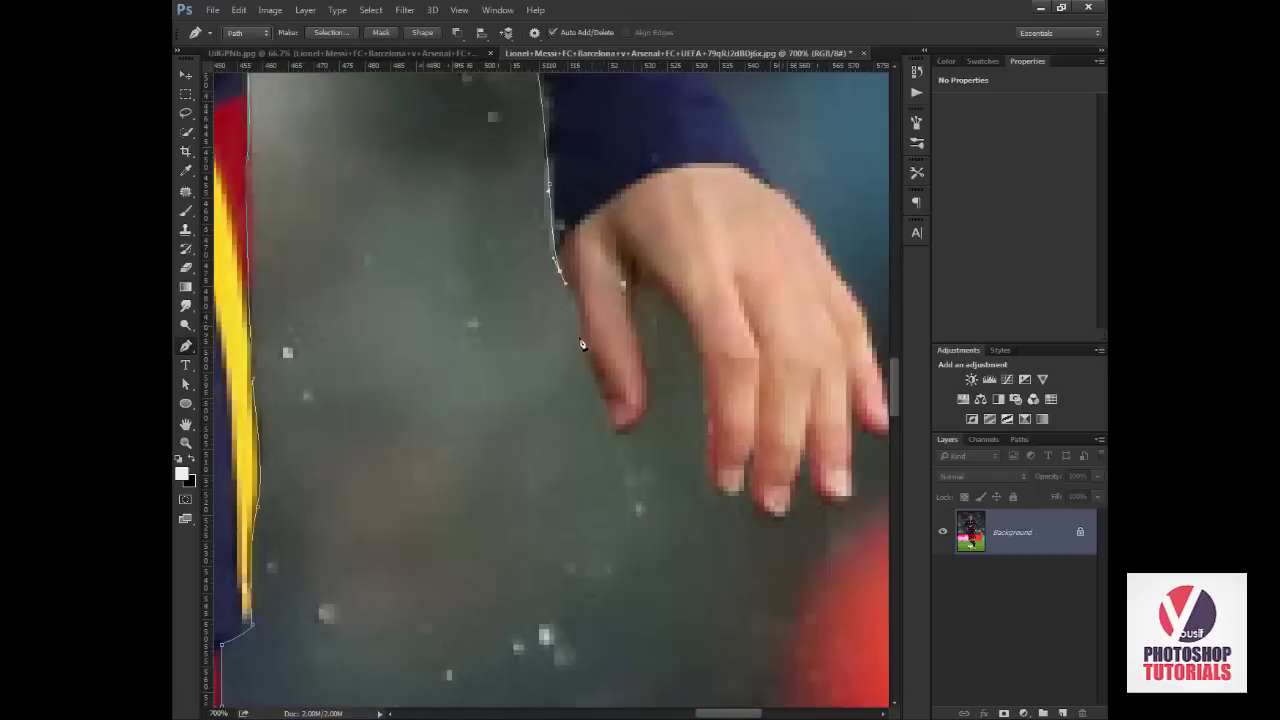
Remove misplaced anchors and try curved anchors around the first fingertip, undoing the attempt.
key(ctrl+alt+z)
key(ctrl+alt+z)
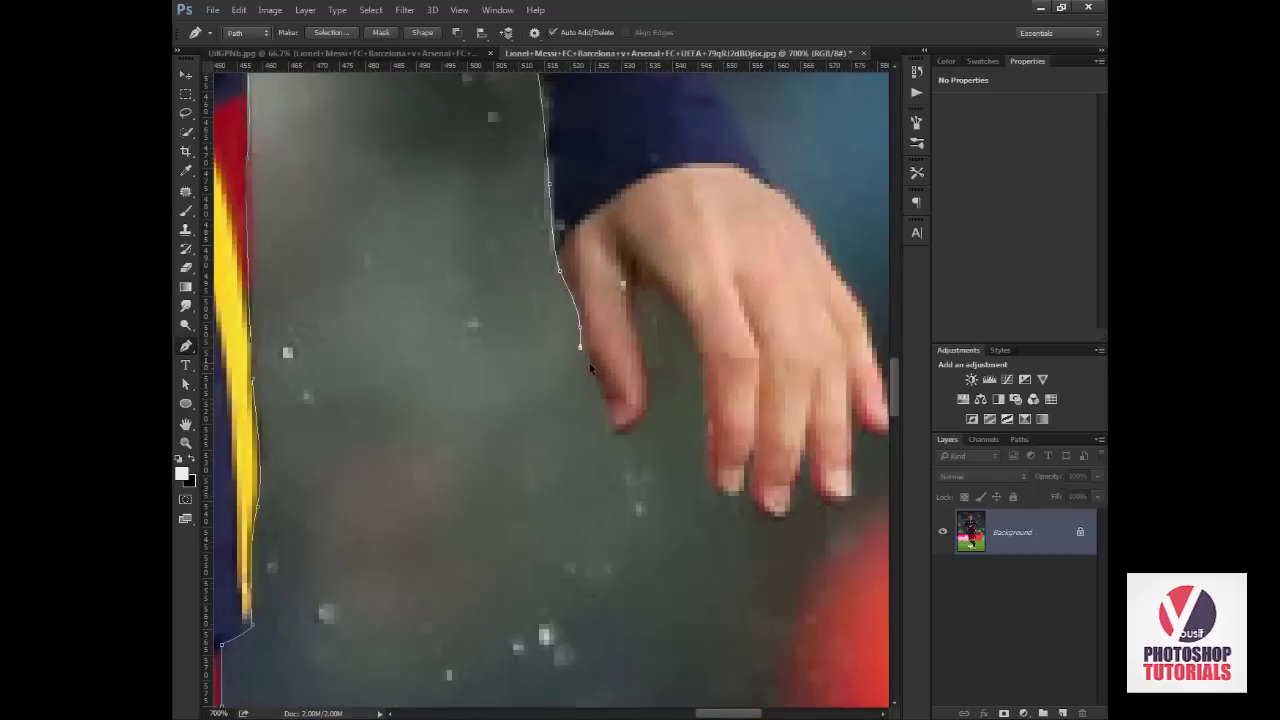
drag(625, 434, 643, 423)
drag(636, 316, 626, 268)
drag(678, 301, 695, 323)
drag(708, 481, 723, 500)
key(ctrl+alt+z)
key(ctrl+alt+z)
Trace around the first finger with a smooth fingertip anchor, breaking one curve handle.
click(649, 366)
click(645, 415)
click(623, 267)
drag(659, 295, 698, 348)
drag(697, 345, 688, 340)
drag(667, 297, 642, 325)
alt+click(637, 320)
drag(678, 314, 699, 329)
Curve the path around the next fingertip, undoing and re-placing misplaced anchors.
drag(708, 477, 701, 553)
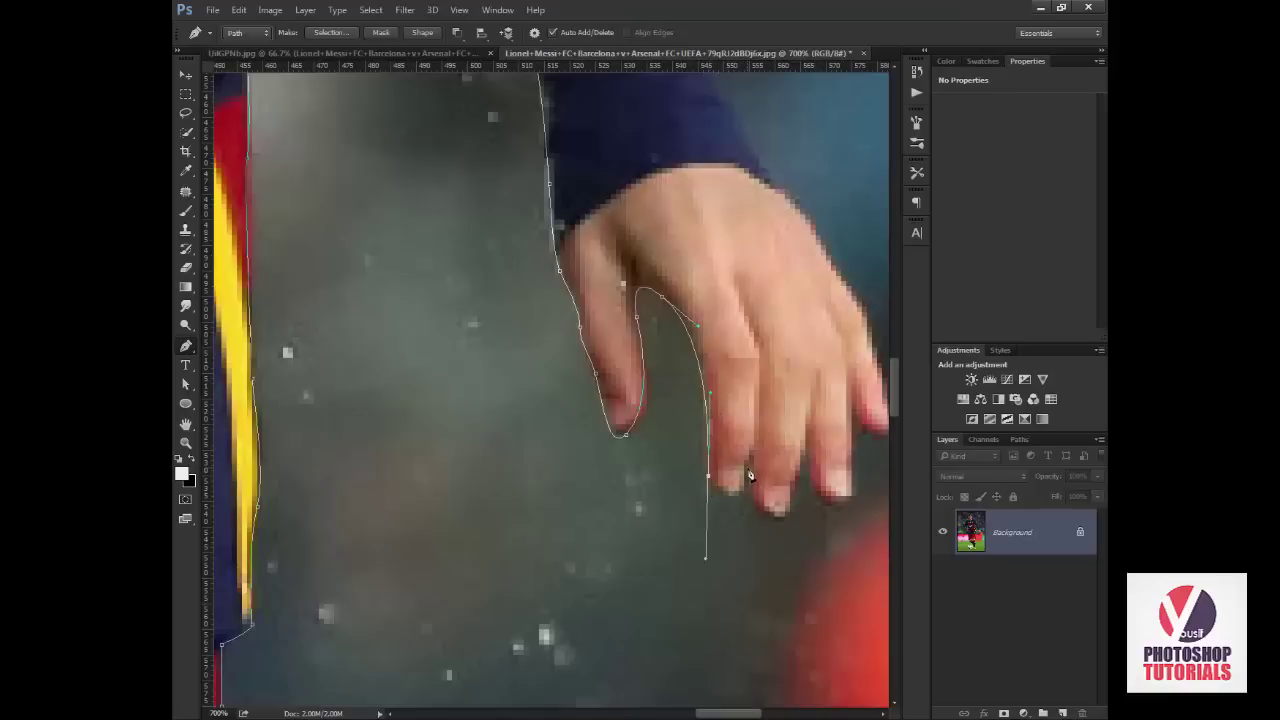
drag(748, 477, 748, 463)
alt+click(706, 558)
drag(765, 583, 778, 582)
key(ctrl+z)
drag(641, 608, 615, 603)
key(ctrl+z)
key(ctrl+z)
drag(729, 501, 737, 502)
key(ctrl+z)
drag(749, 477, 780, 520)
Trace around the remaining fingers, up the little finger's edge and to the wrist's outer edge.
click(805, 462)
click(812, 500)
mouse_move(858, 494)
mouse_down()
mouse_move(855, 478)
mouse_move(693, 518)
mouse_up()
click(727, 468)
click(720, 420)
click(712, 395)
click(705, 373)
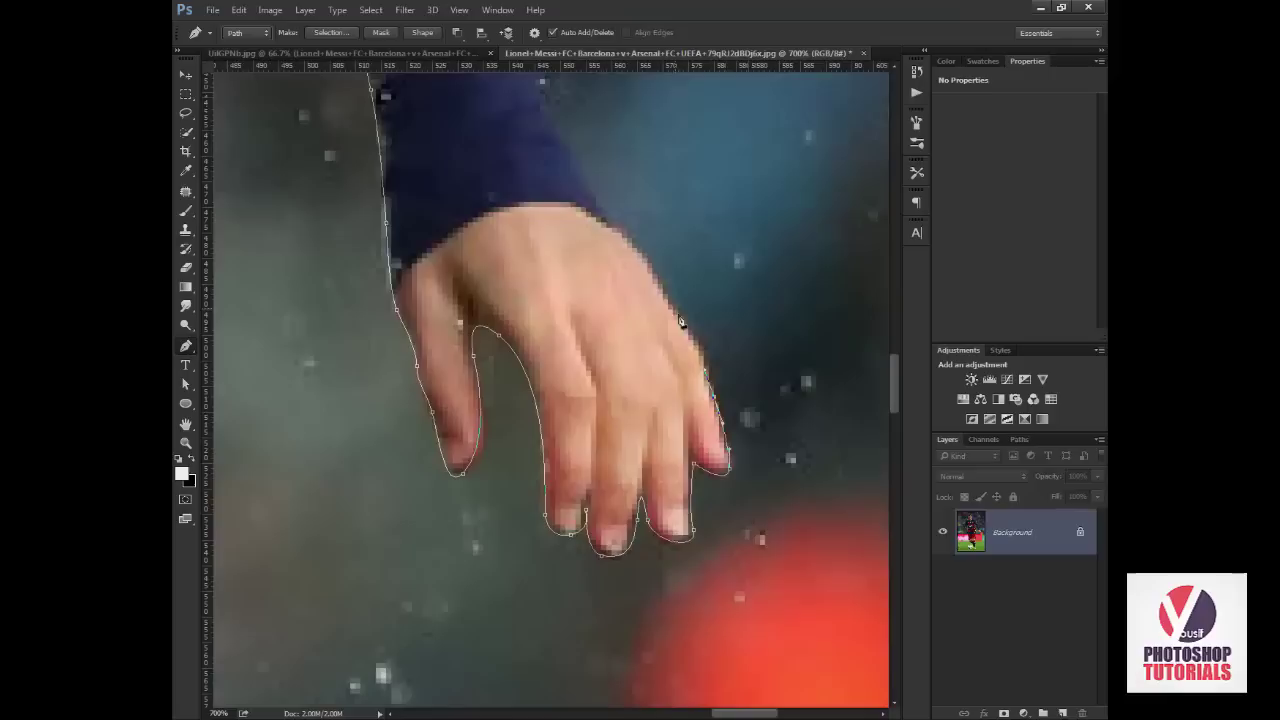
click(630, 245)
drag(600, 210, 655, 480)
Add anchors up the sleeve's outer edge to the sleeve badge.
drag(600, 300, 595, 396)
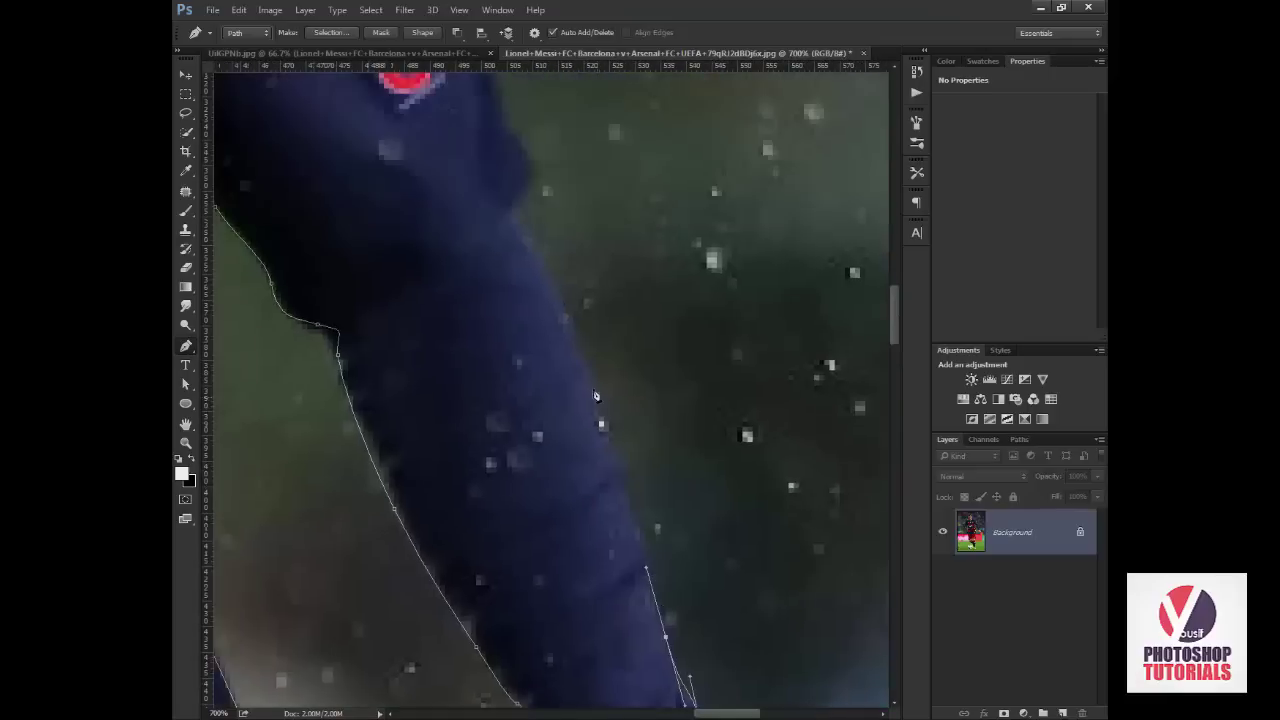
click(572, 350)
click(548, 312)
click(505, 215)
click(502, 125)
drag(476, 80, 671, 386)
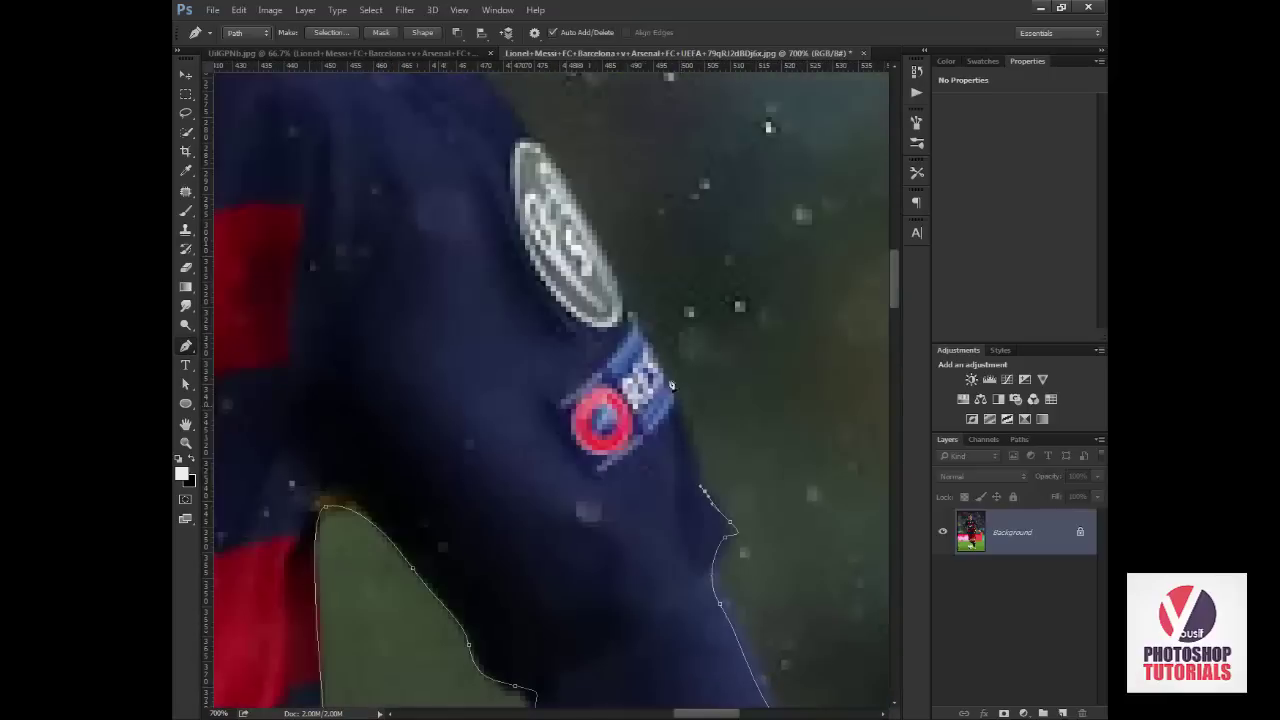
click(528, 136)
Trace anchors along the shoulder curve.
drag(528, 136, 703, 476)
click(603, 365)
click(547, 325)
click(459, 268)
click(420, 245)
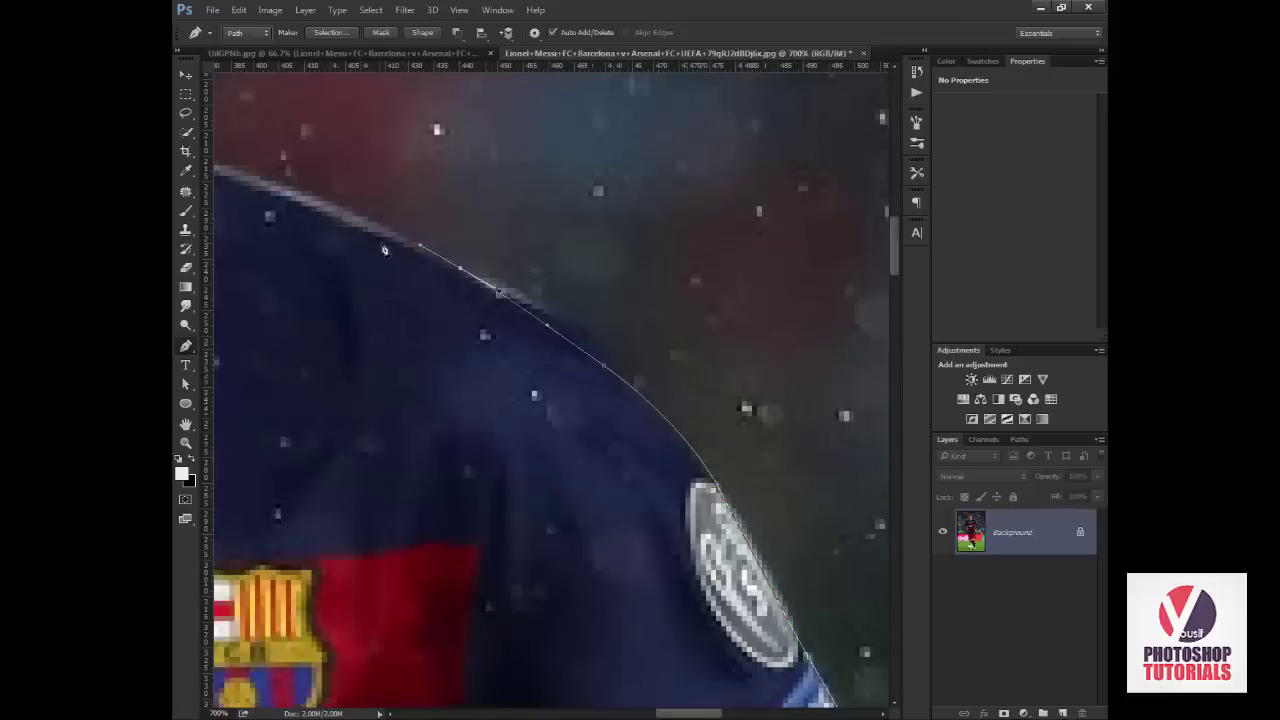
Continue along the collar and neck, curving up toward the ear.
drag(384, 250, 704, 453)
click(650, 420)
click(586, 372)
click(580, 284)
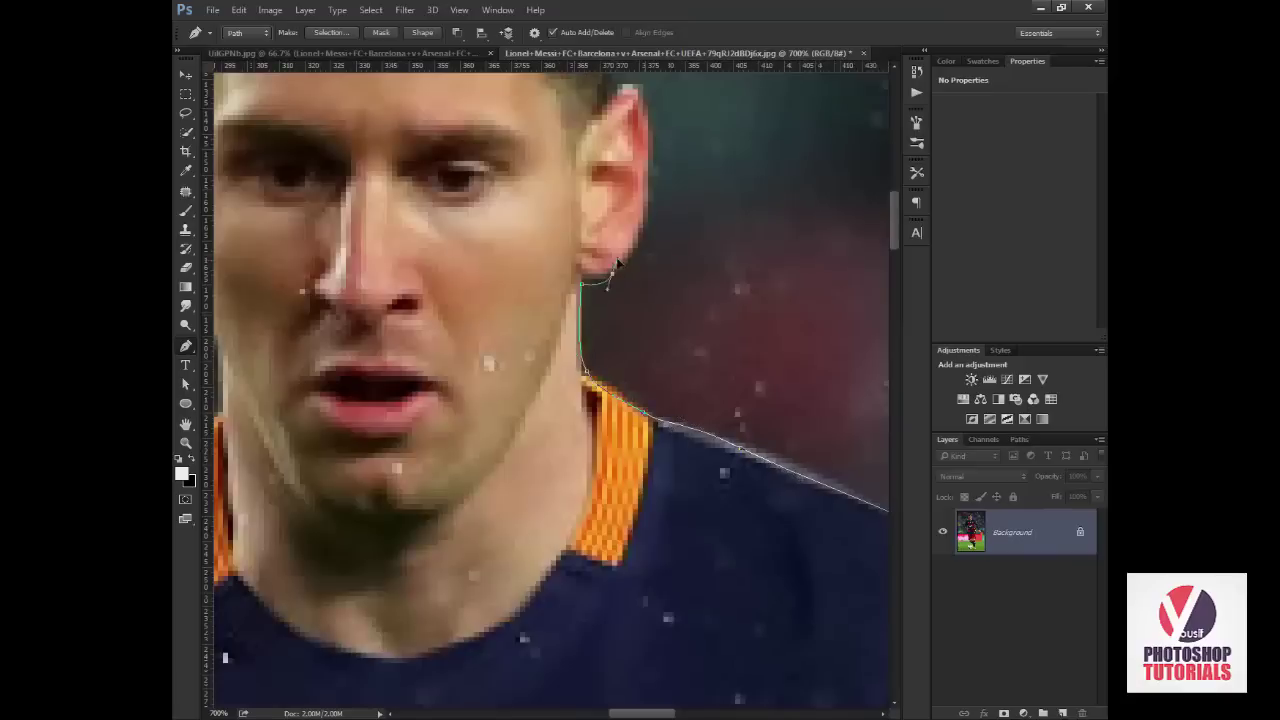
drag(618, 263, 640, 255)
Curve the path over the top of the hair, around the ear and down the neck.
drag(645, 126, 690, 376)
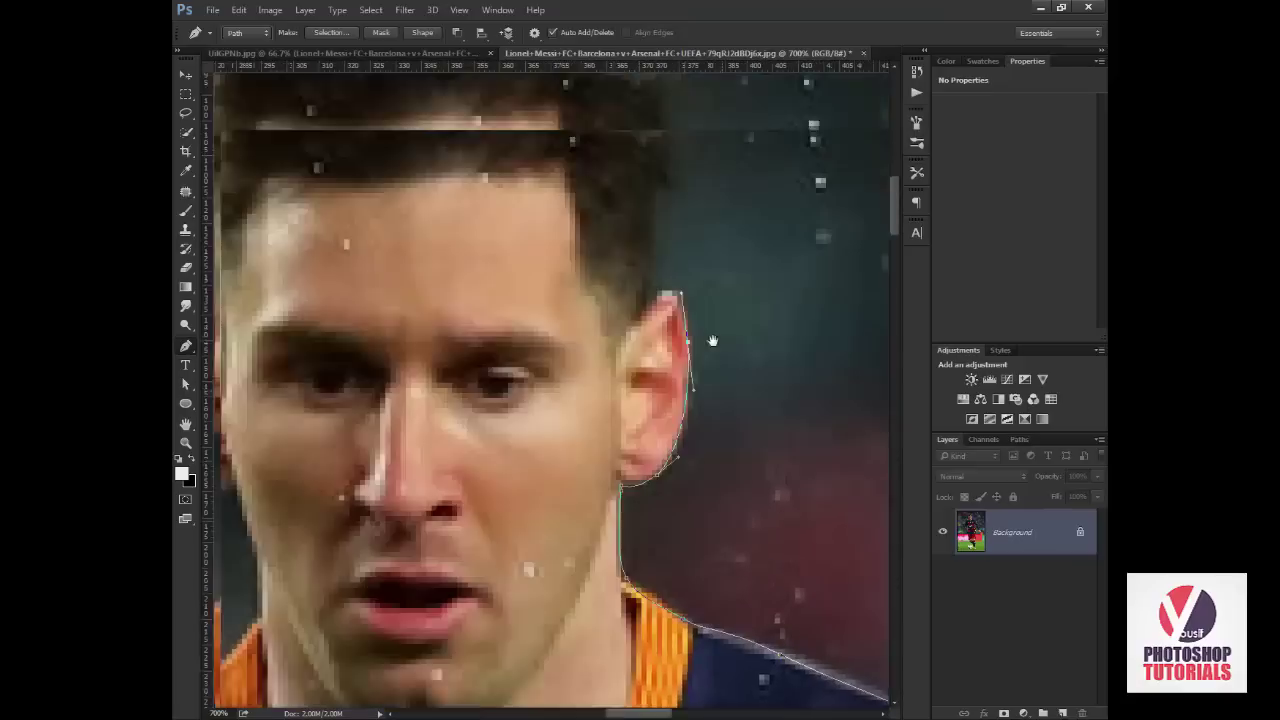
click(670, 212)
drag(663, 114, 728, 384)
drag(595, 275, 420, 300)
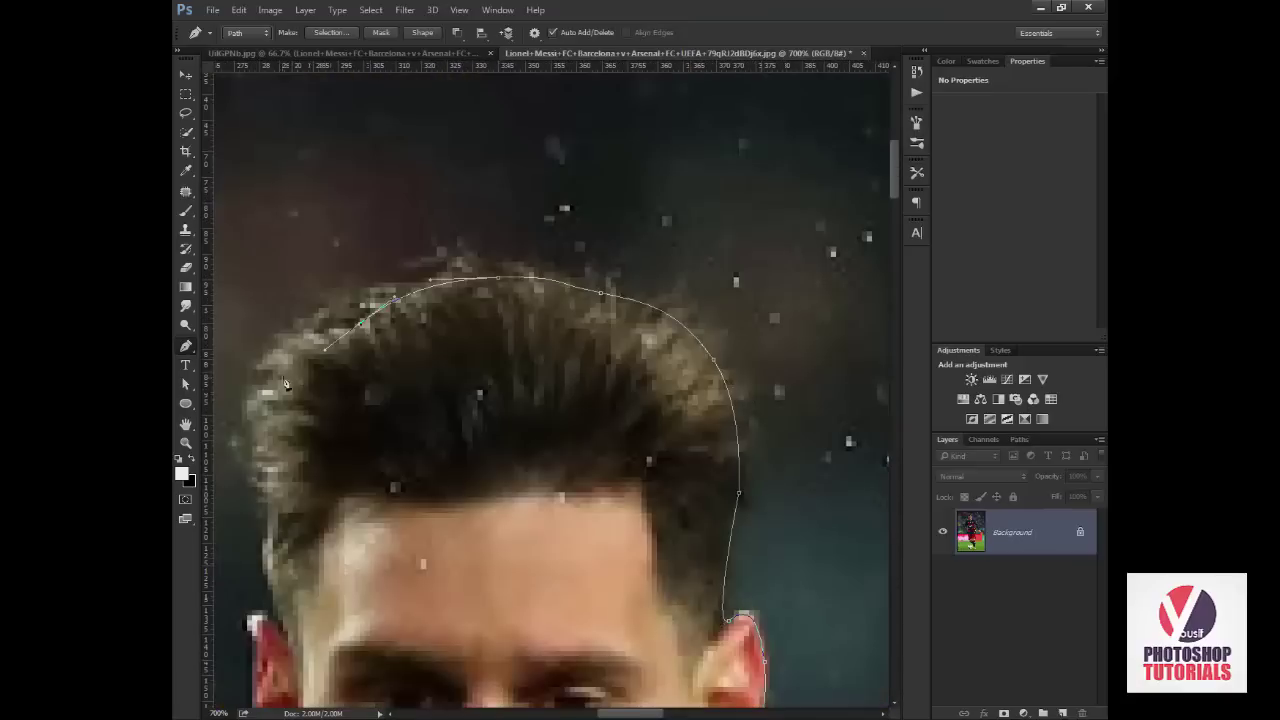
drag(722, 657, 527, 337)
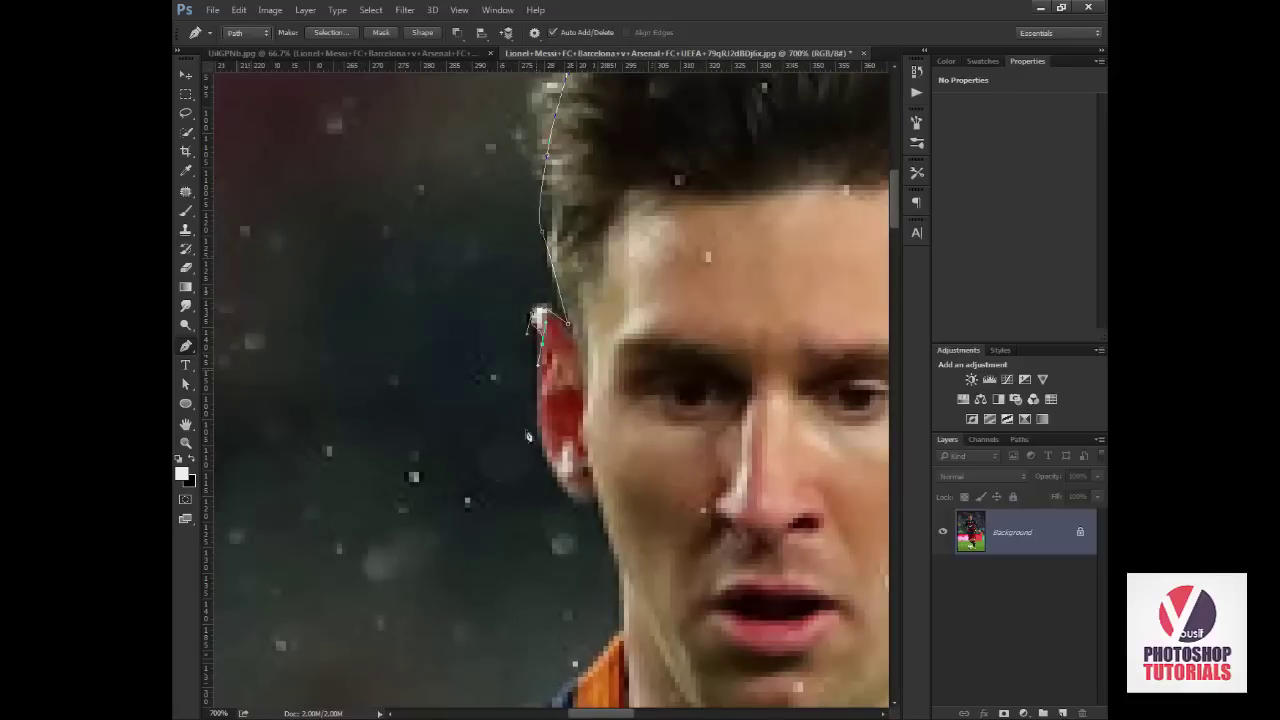
drag(573, 497, 595, 511)
drag(621, 630, 616, 650)
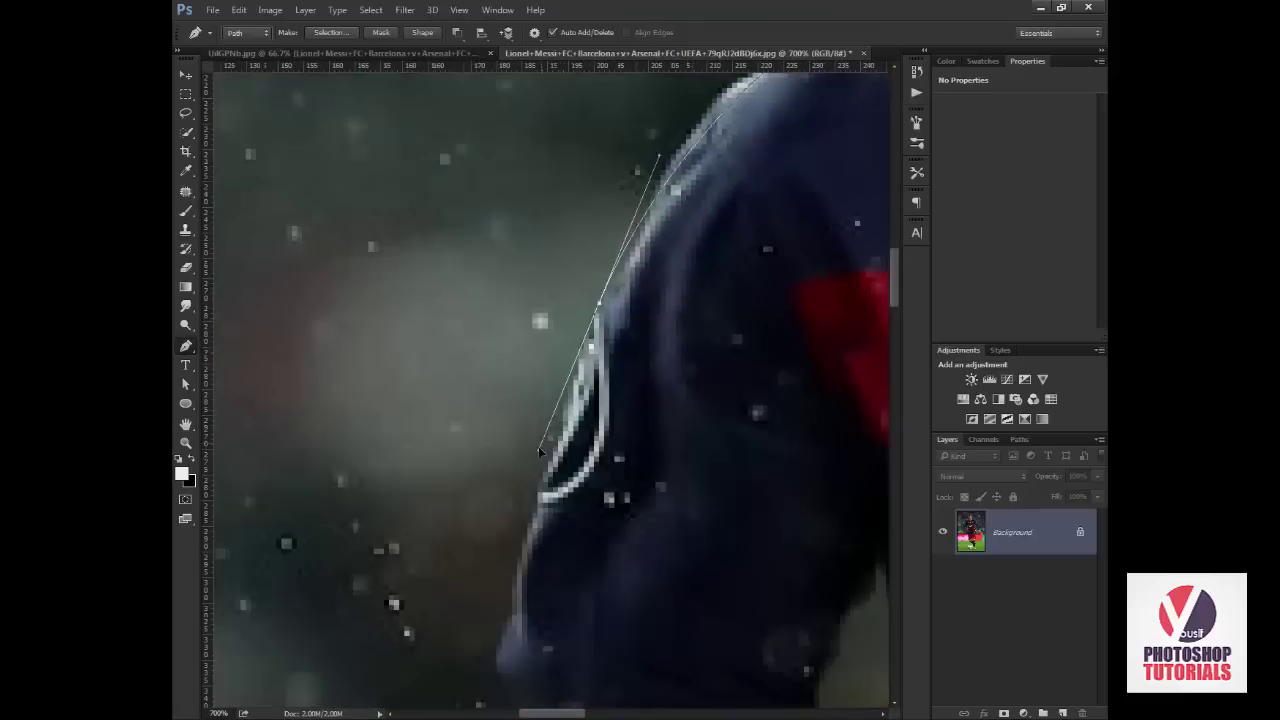
Trace the path over the shoulder and down the sleeve, undoing misplaced anchors.
drag(394, 606, 350, 321)
drag(467, 331, 458, 347)
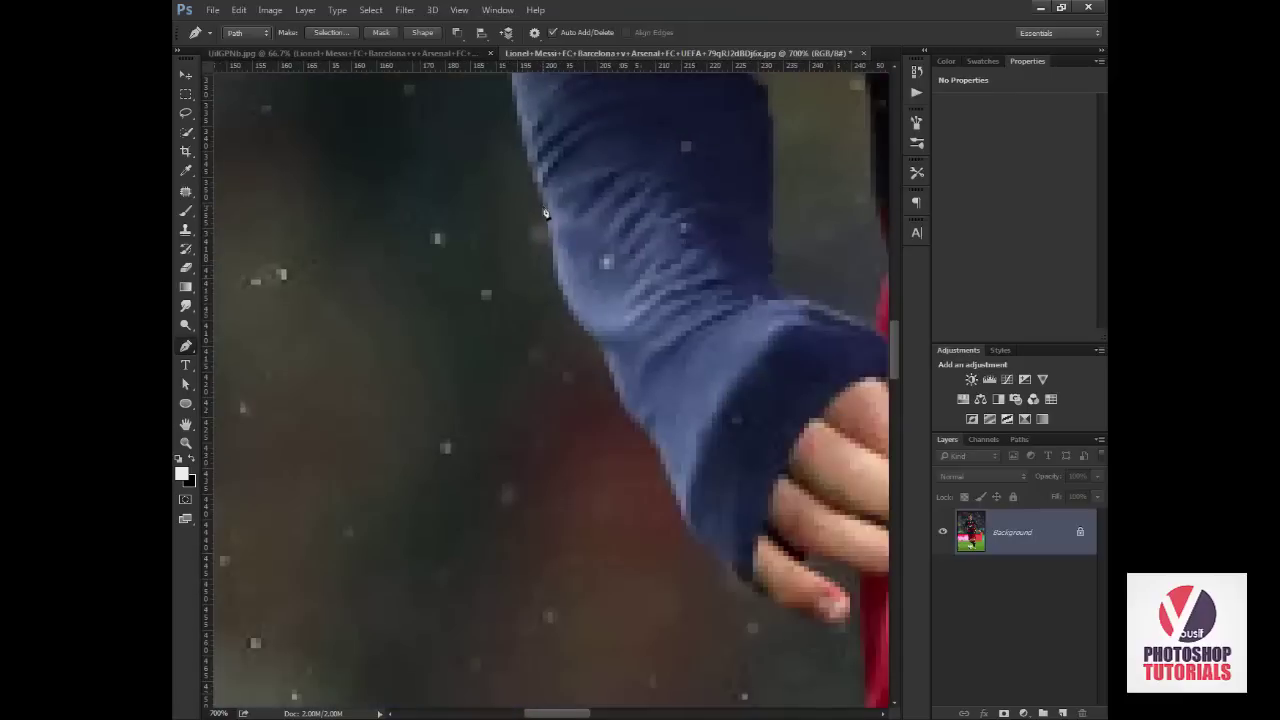
click(542, 207)
drag(594, 330, 613, 342)
click(618, 404)
click(645, 432)
click(670, 460)
drag(693, 524, 643, 362)
click(644, 351)
click(661, 382)
click(677, 411)
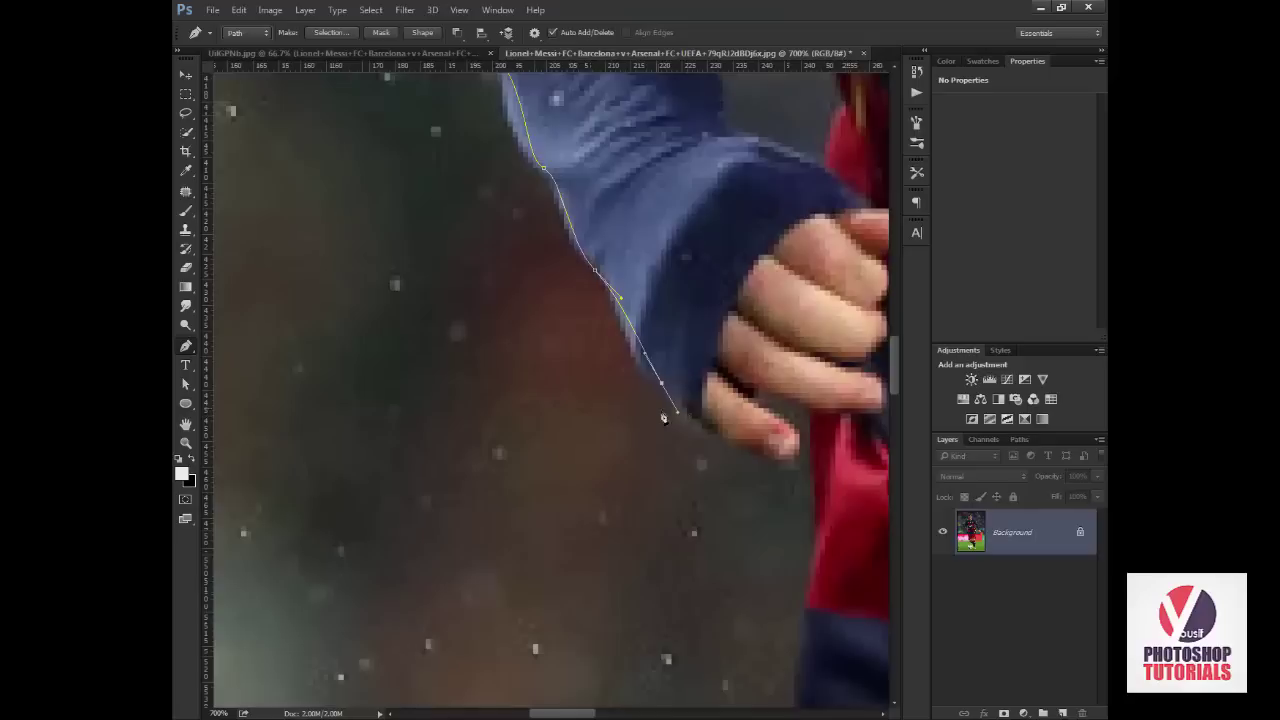
key(ctrl+alt+z)
key(ctrl+alt+z)
key(ctrl+alt+z)
Continue the path around the hand and fingers, down the jersey side and shorts edge.
click(650, 372)
mouse_move(790, 455)
mouse_down()
mouse_move(812, 425)
mouse_move(693, 271)
mouse_up()
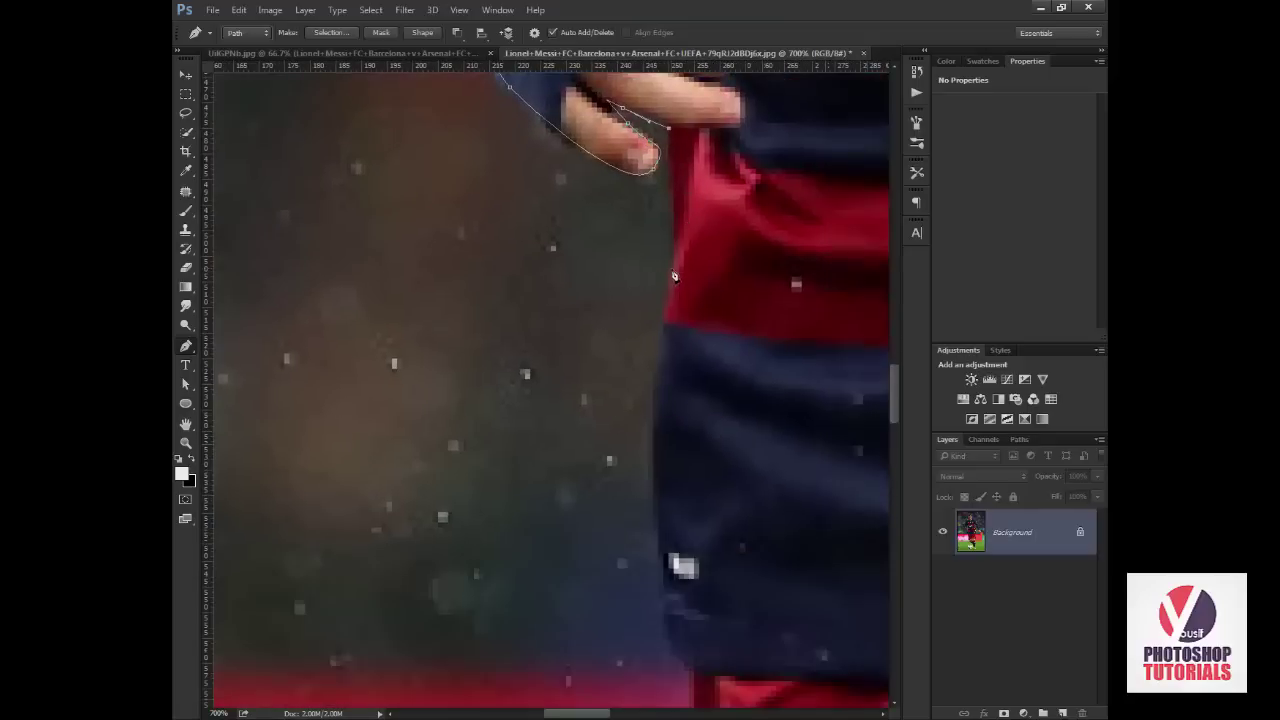
drag(699, 401, 673, 270)
drag(673, 270, 661, 315)
drag(661, 513, 507, 234)
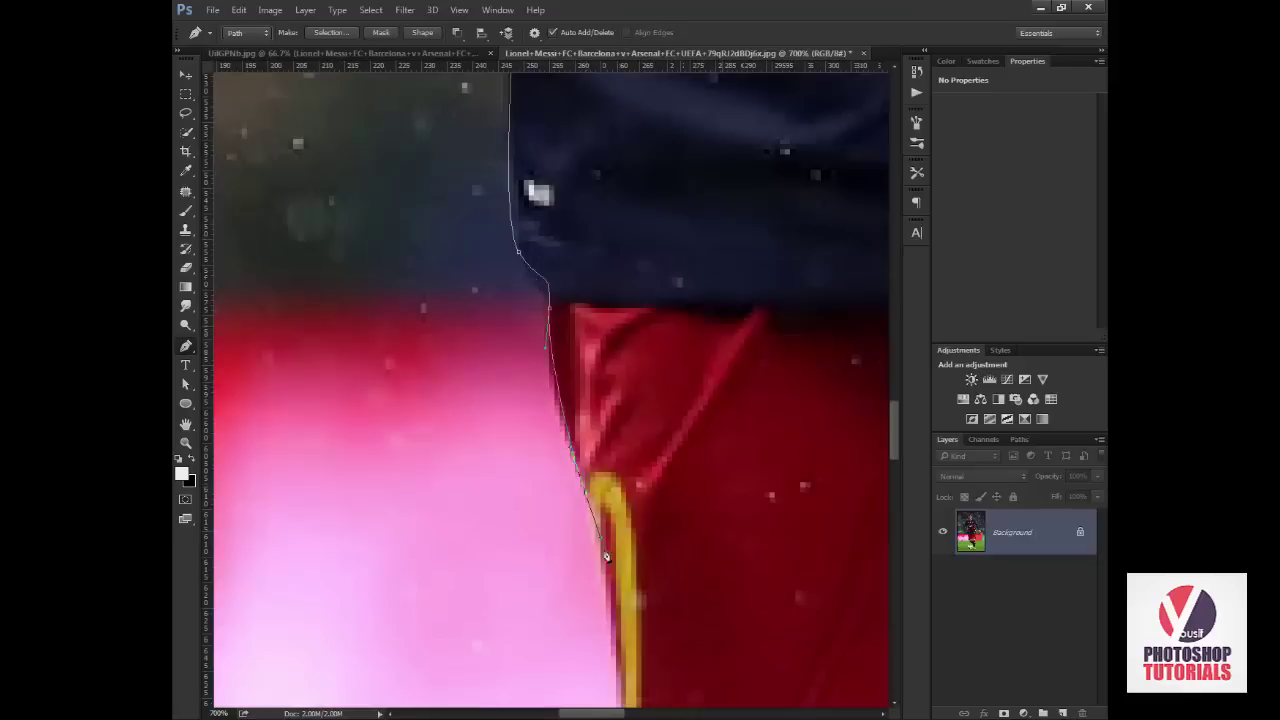
drag(593, 514, 587, 120)
click(587, 398)
drag(587, 398, 597, 412)
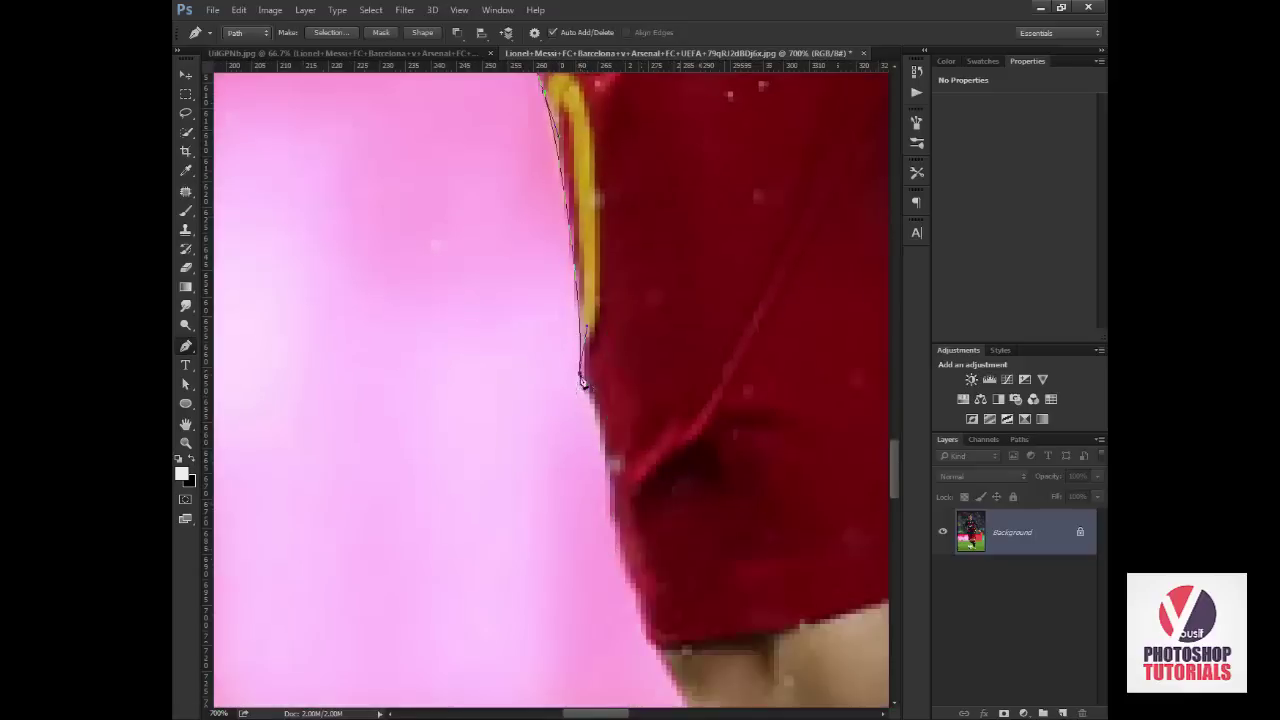
Trace down the calf, sock and around the boot, then fit the image on screen.
click(612, 530)
drag(612, 530, 590, 200)
click(588, 348)
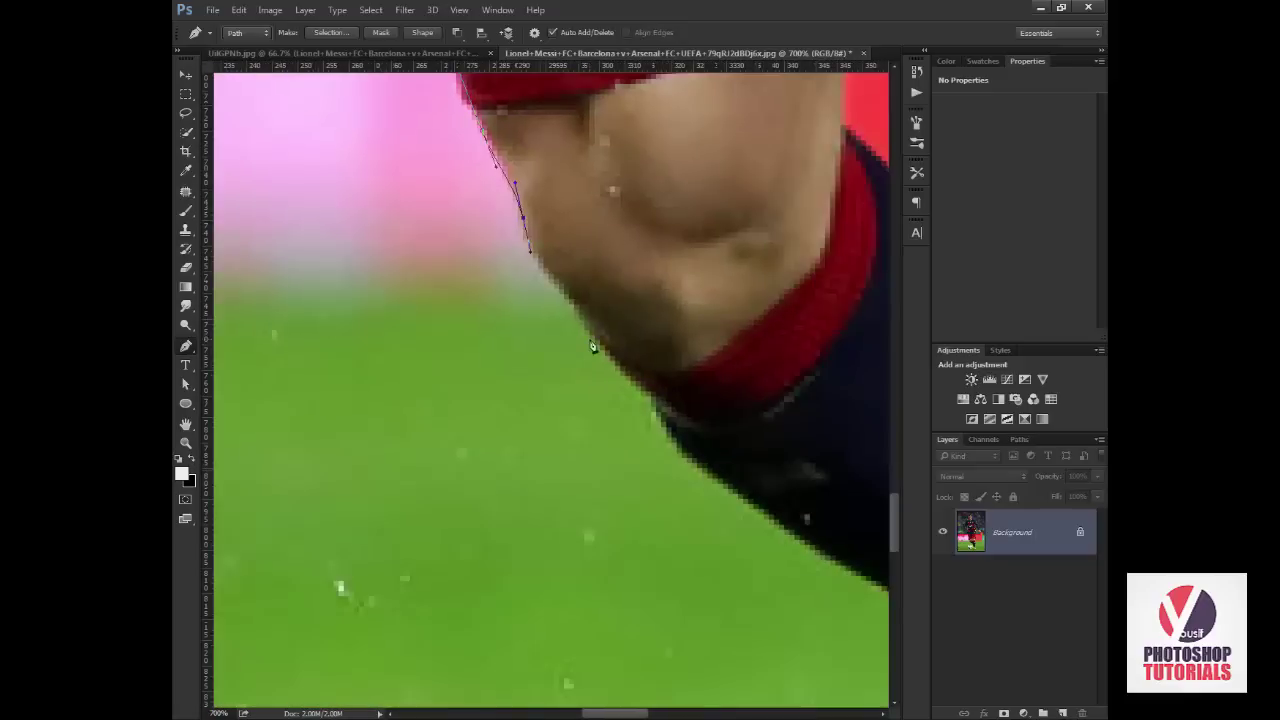
mouse_move(650, 700)
mouse_down()
mouse_move(680, 413)
mouse_move(665, 230)
mouse_up()
drag(650, 600, 630, 330)
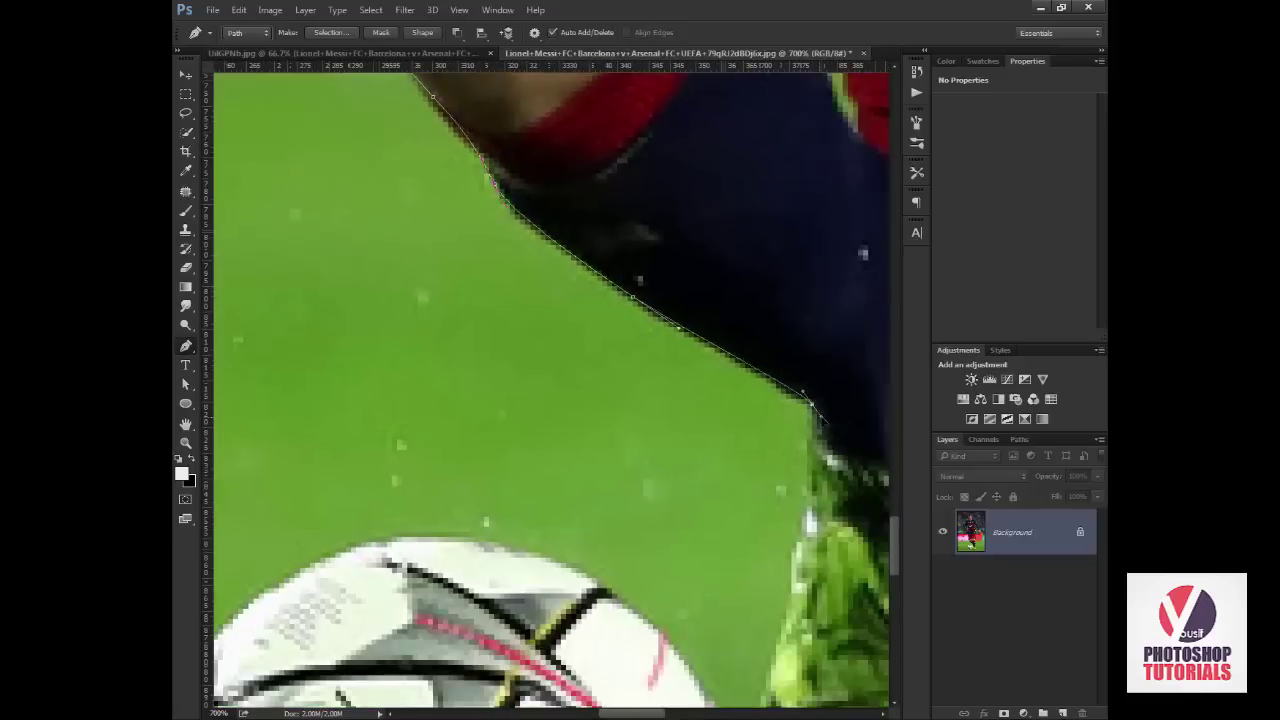
drag(640, 560, 630, 330)
click(636, 178)
drag(630, 600, 630, 200)
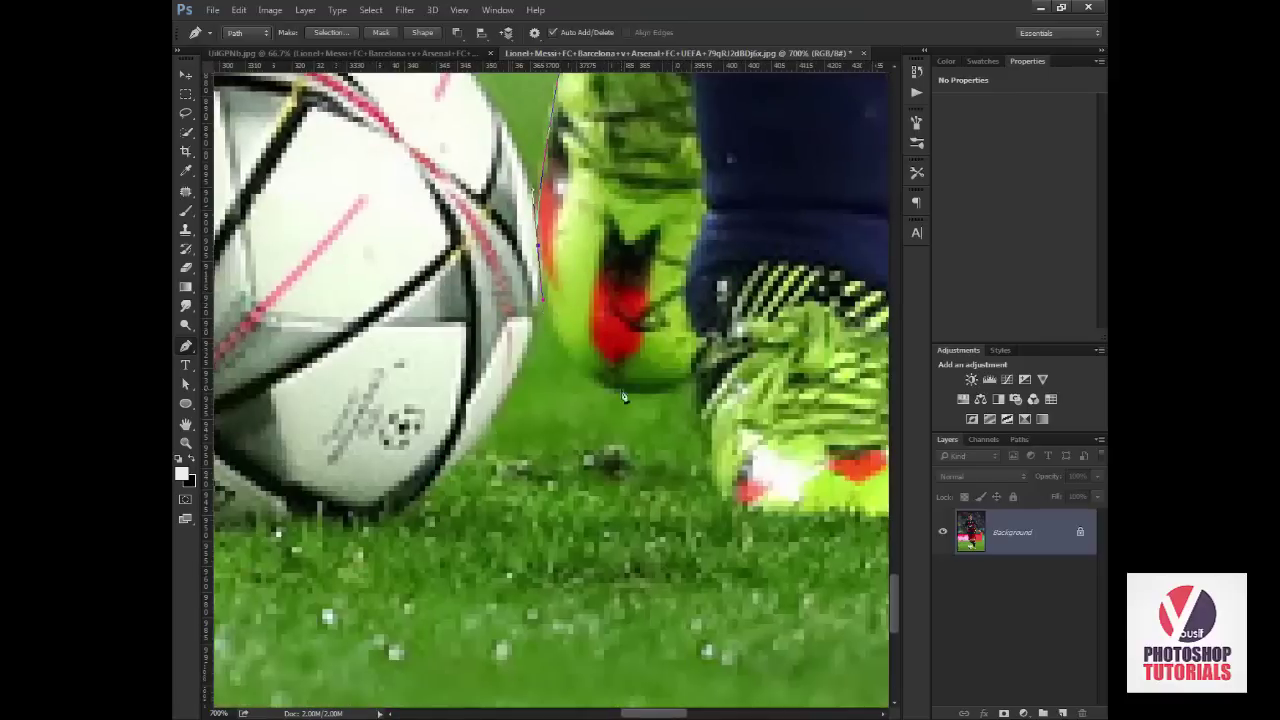
mouse_move(636, 388)
mouse_down()
mouse_move(717, 393)
mouse_move(601, 305)
mouse_up()
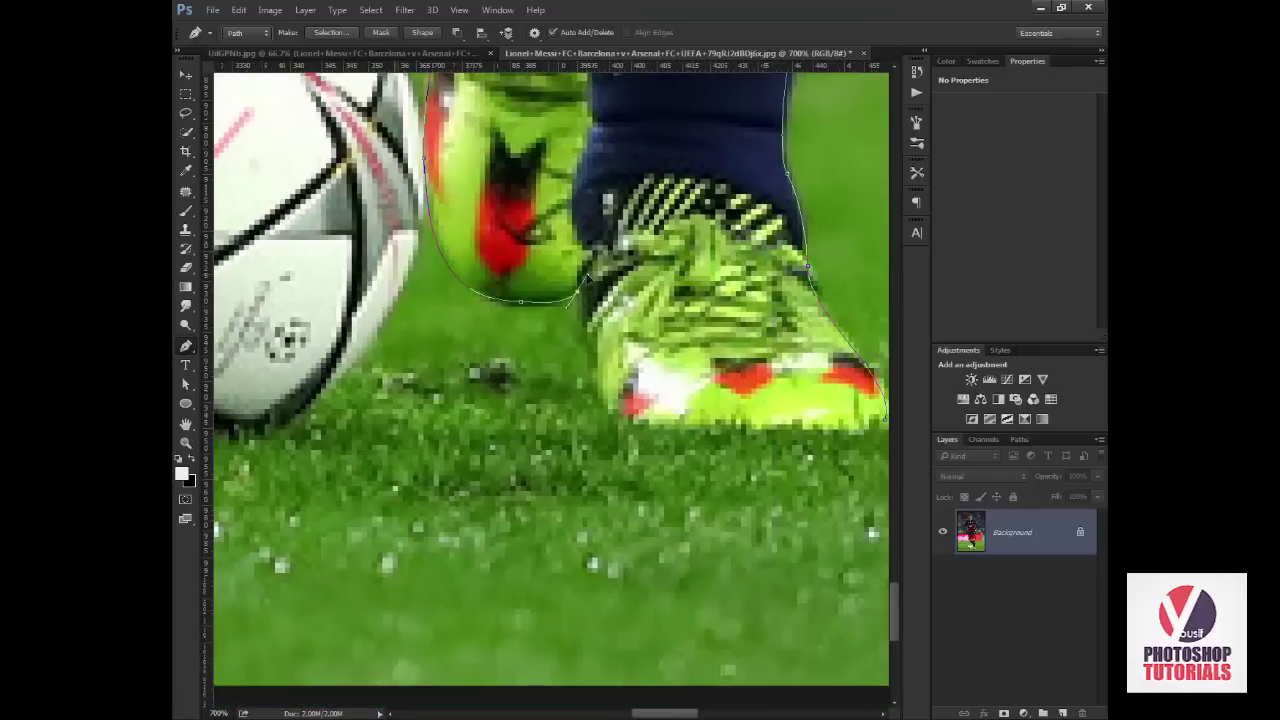
click(651, 421)
scroll(680, 420, down, 1)
scroll(680, 420, right, 3)
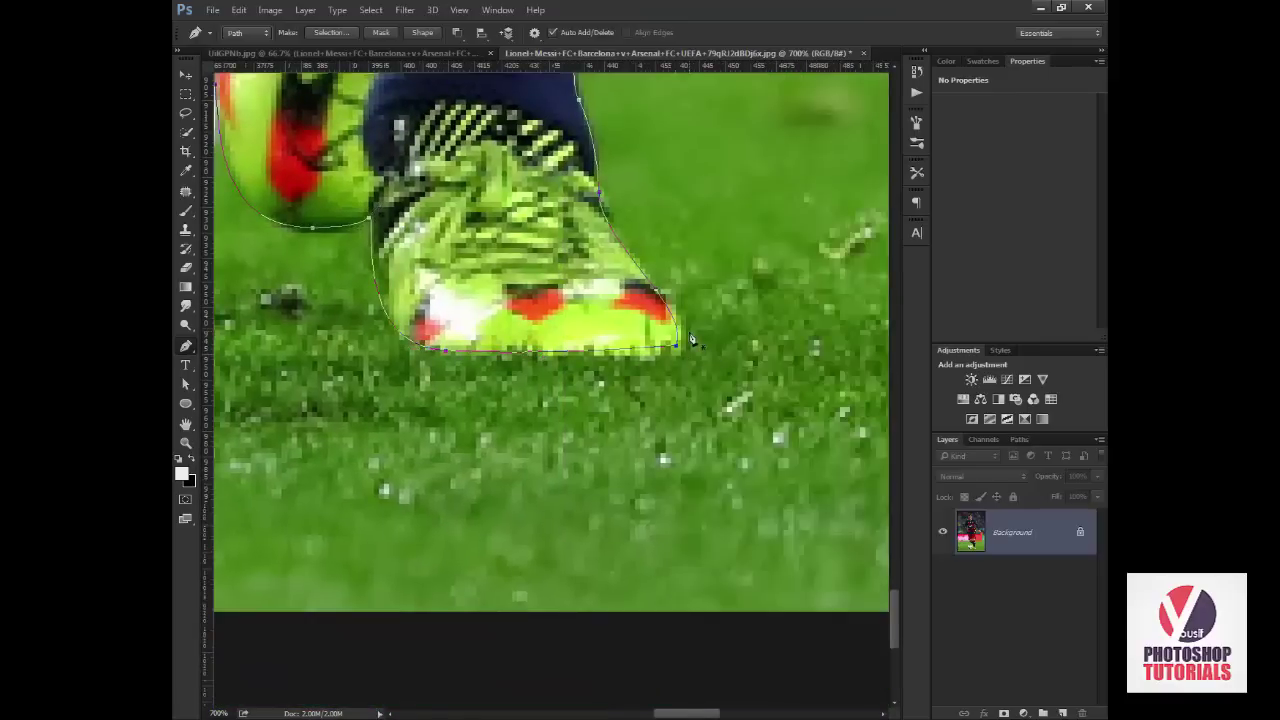
key(ctrl+0)
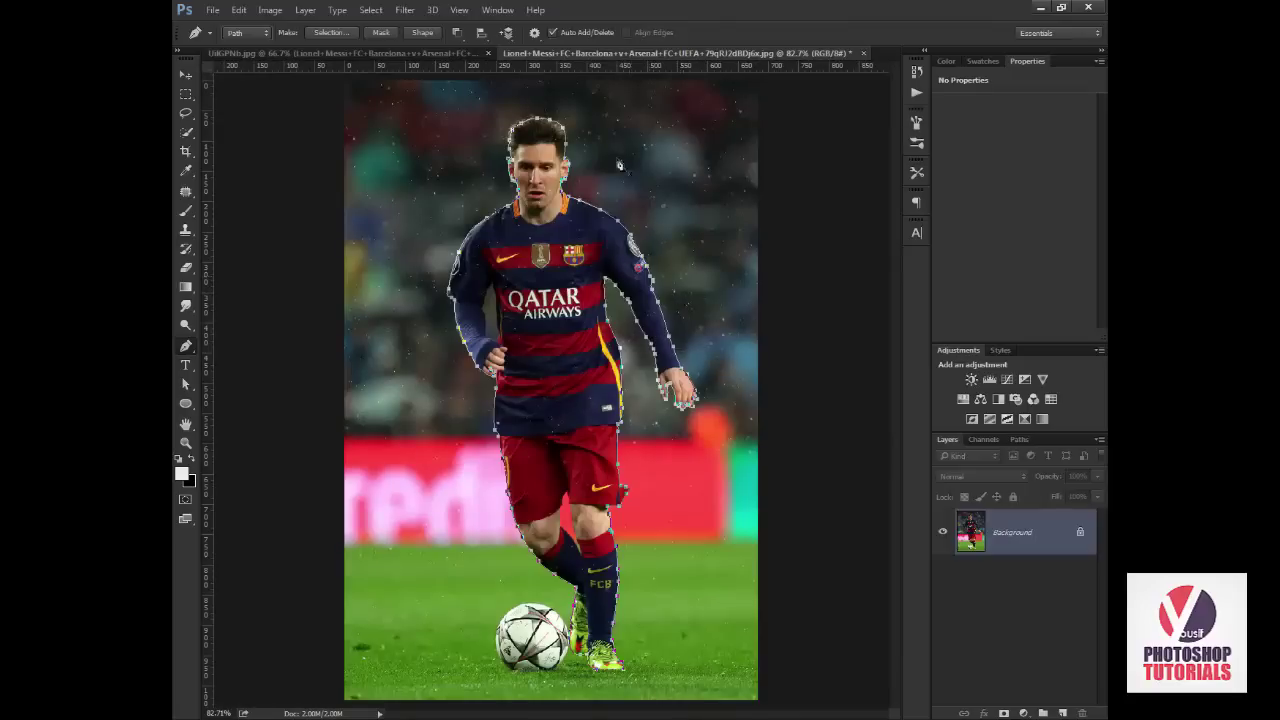
Toggle the path outline and set the view to 100% zoom.
right_click(578, 217)
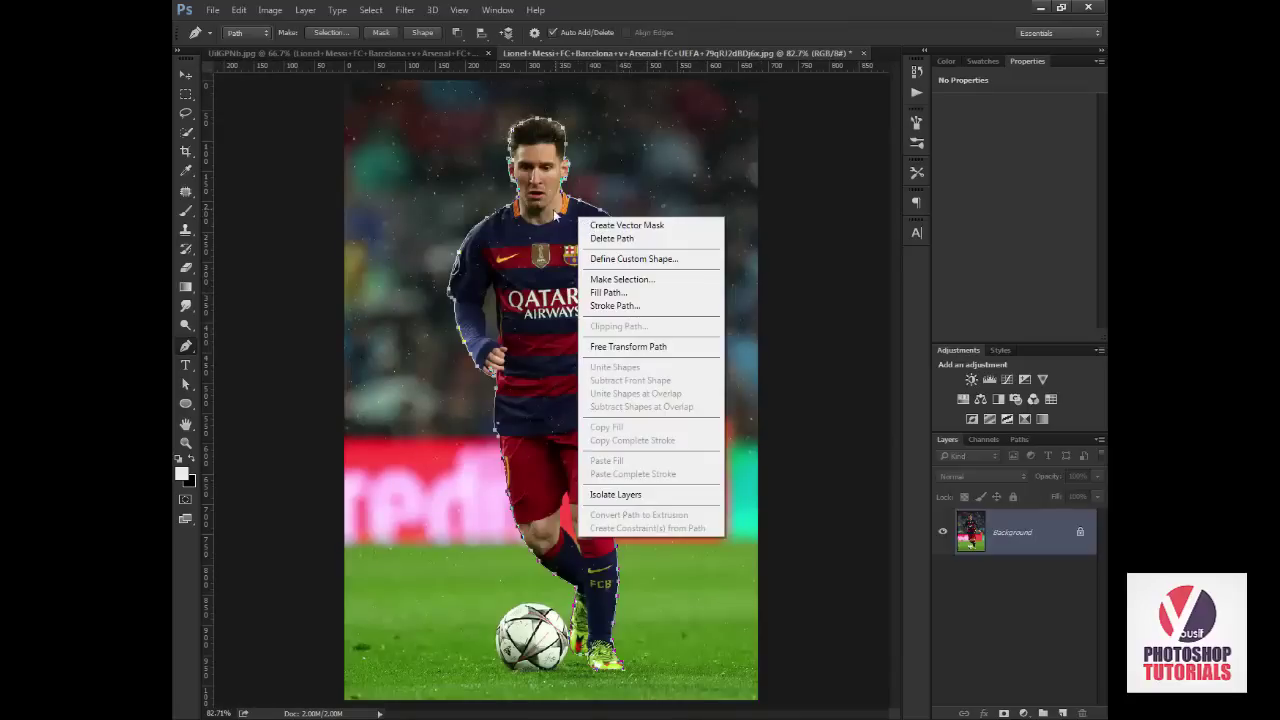
click(553, 157)
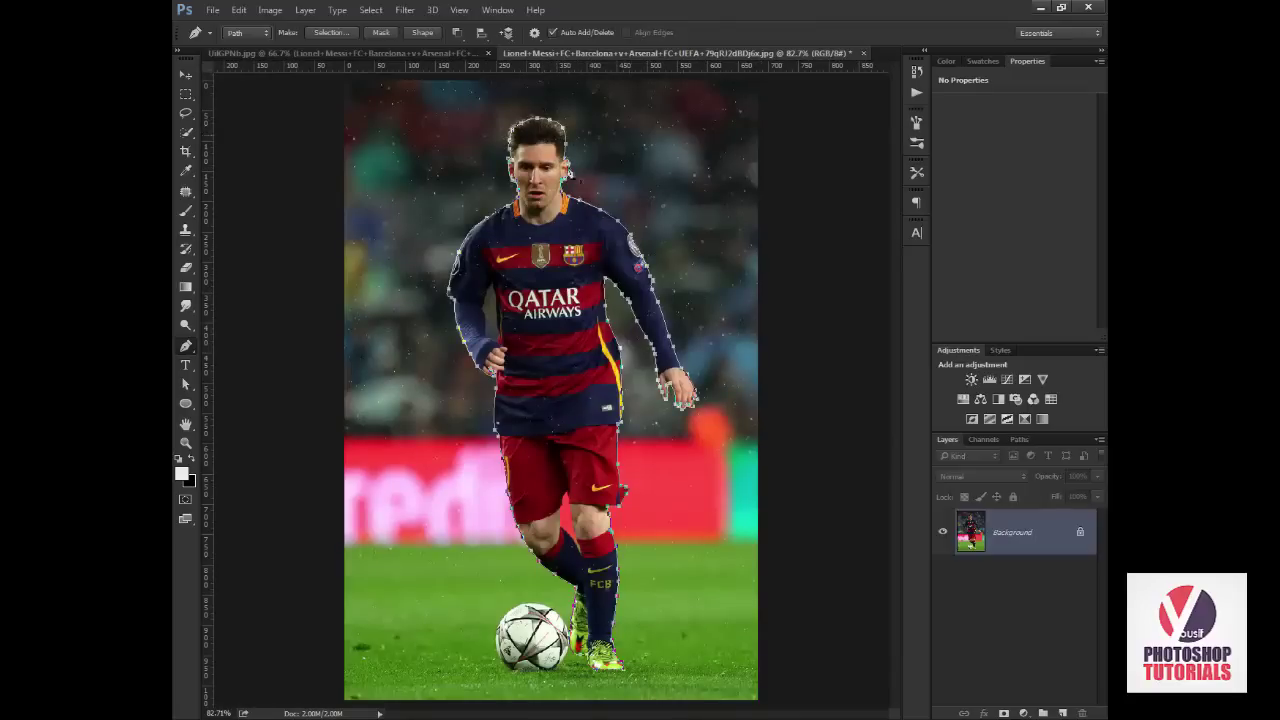
key(Escape)
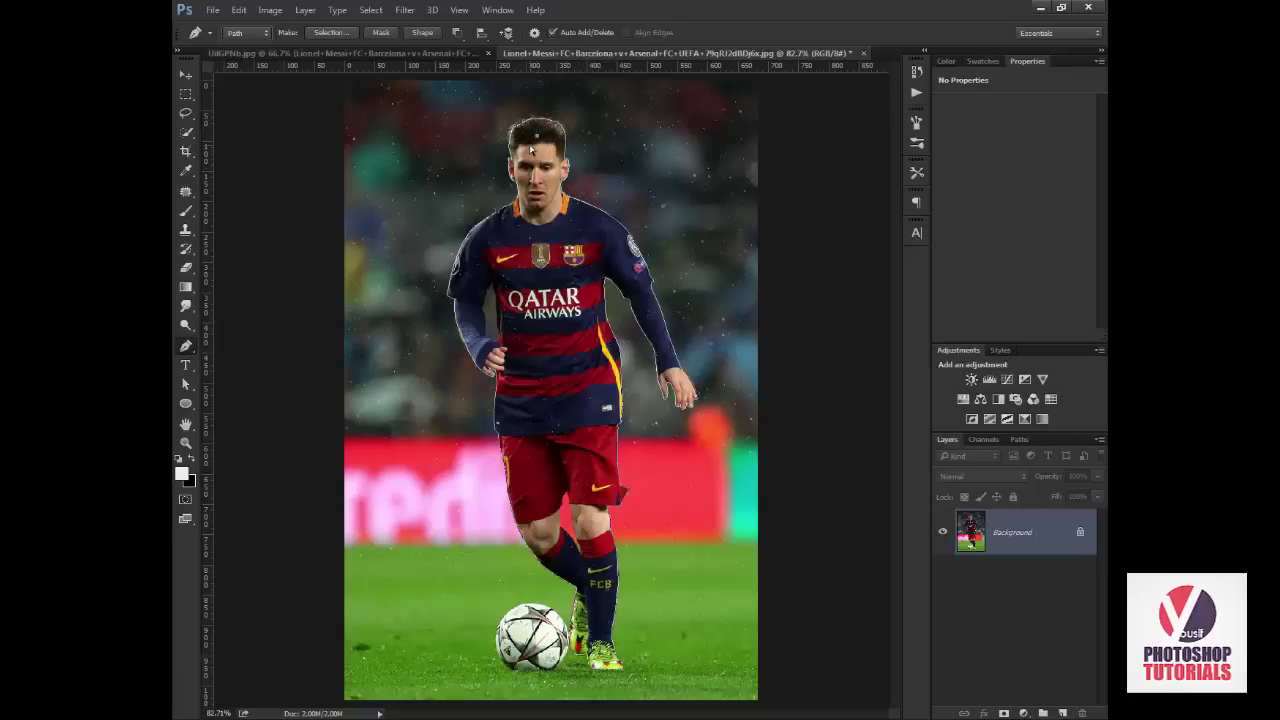
ctrl+click(536, 157)
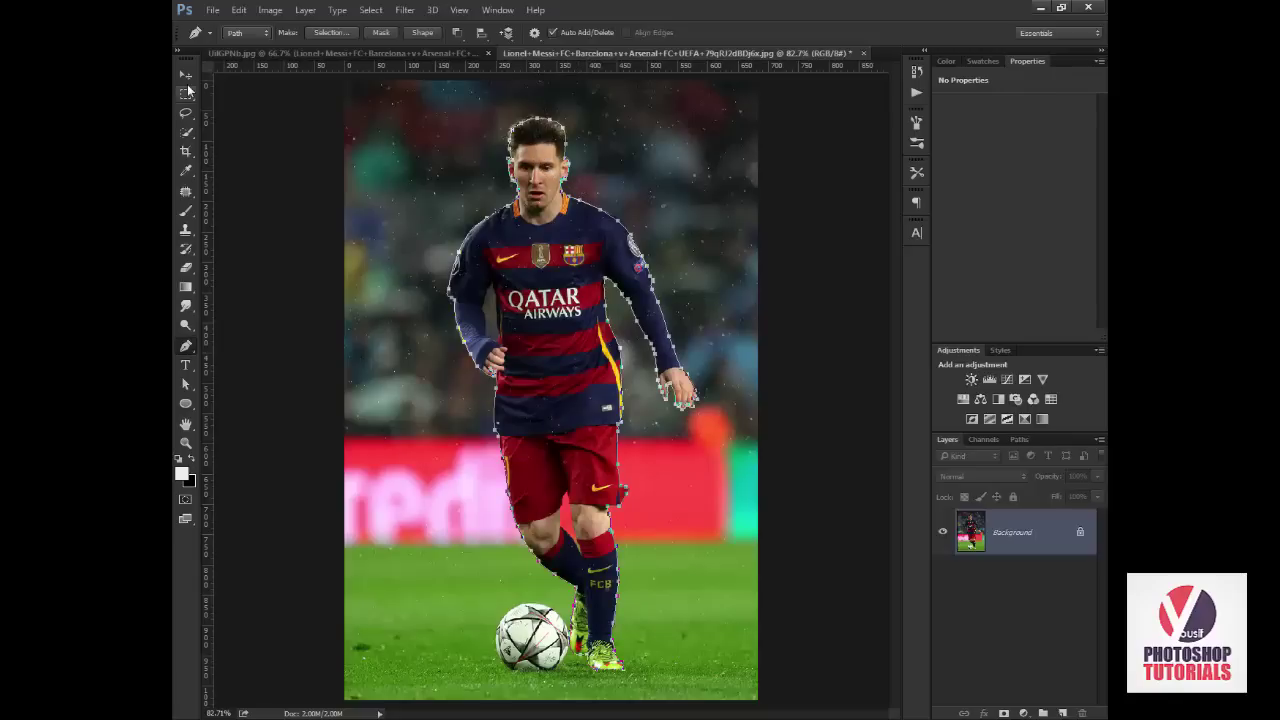
key(z)
click(526, 187)
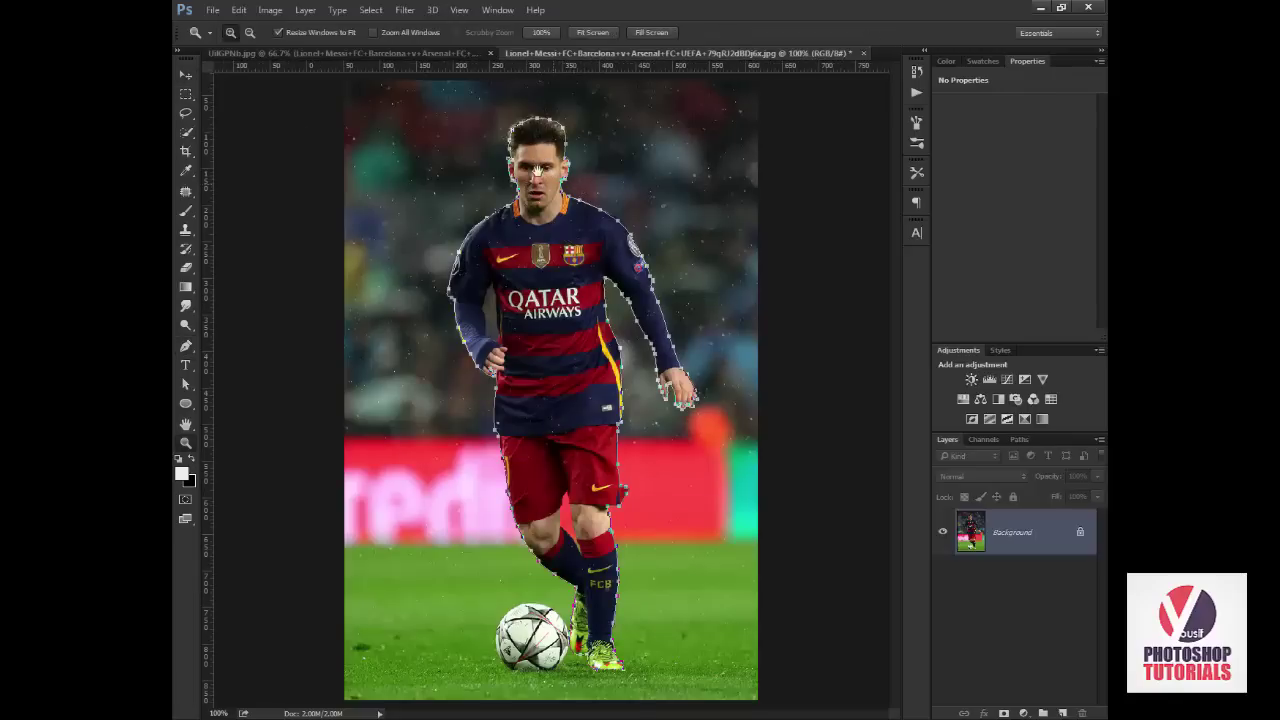
With the Pen tool, convert the traced path into a selection via Make Selection.
click(190, 343)
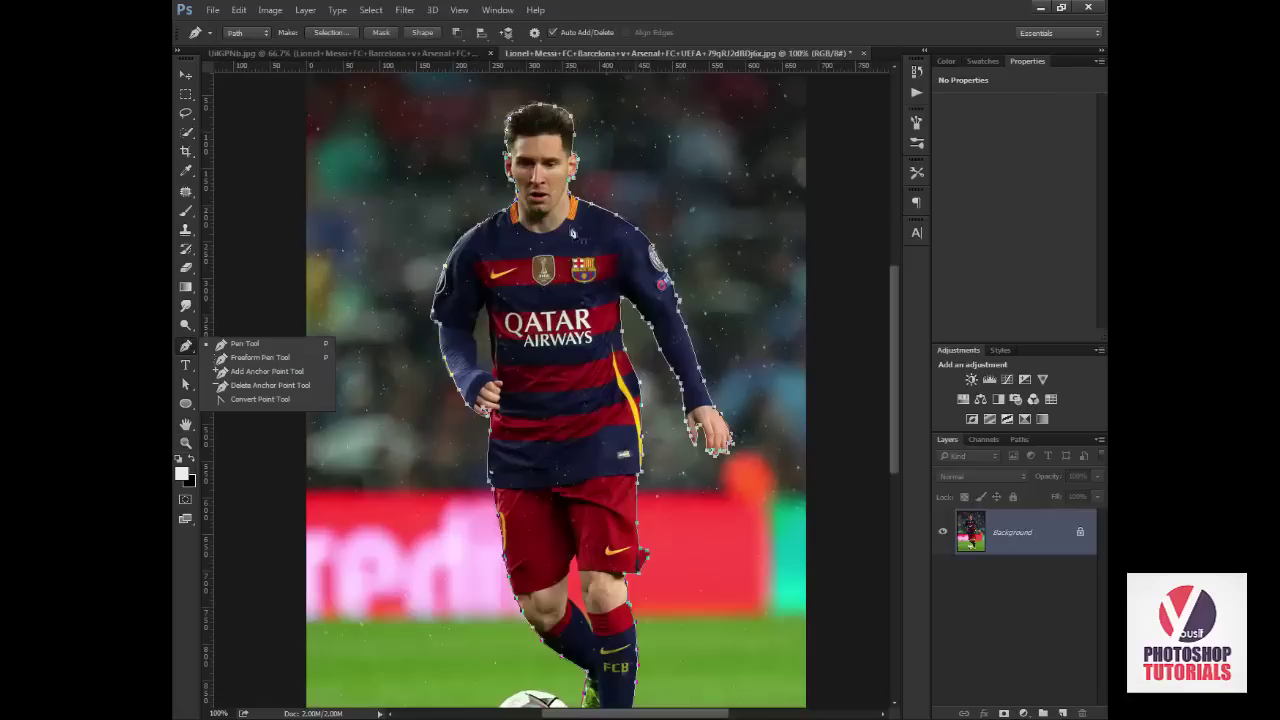
click(242, 350)
right_click(568, 207)
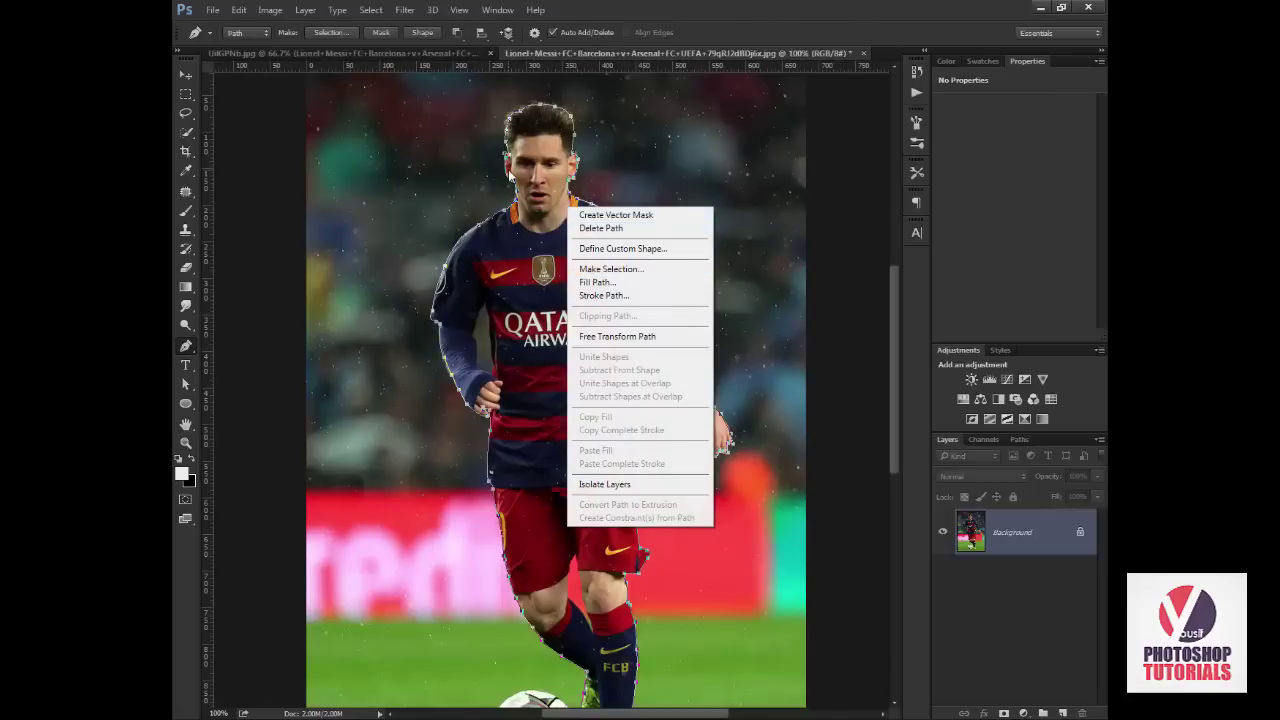
right_click(507, 170)
click(562, 255)
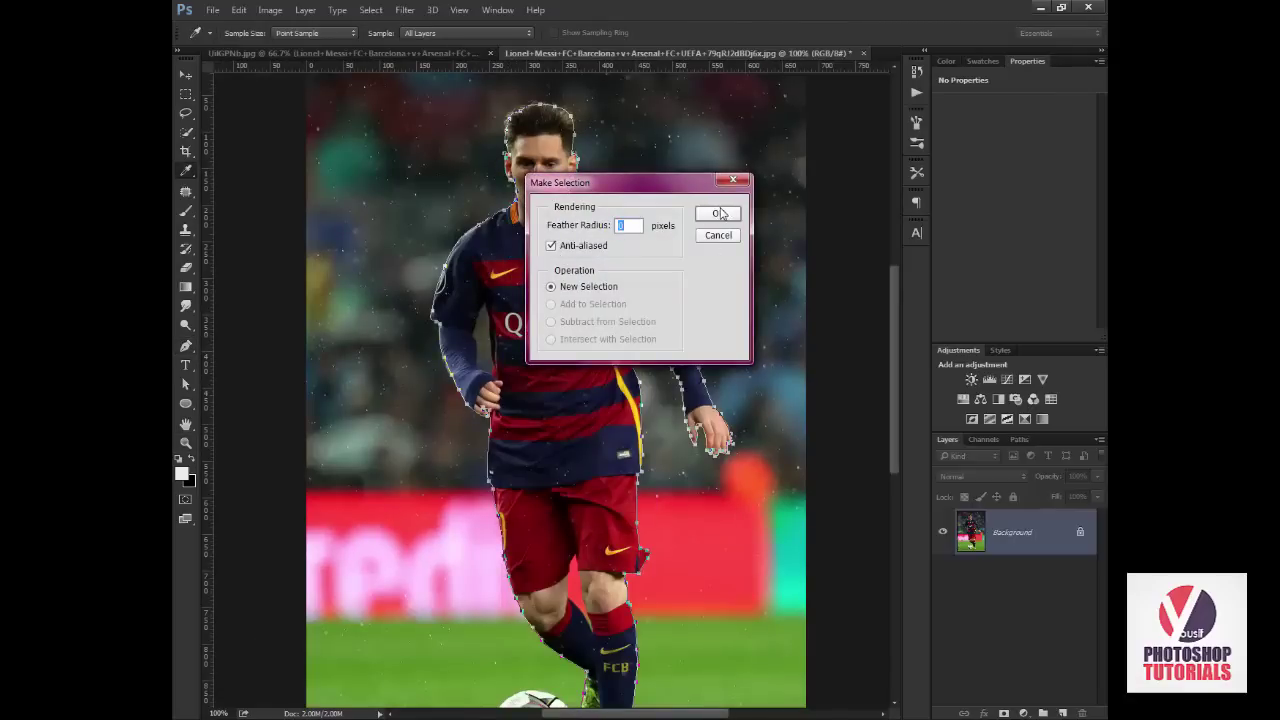
click(718, 214)
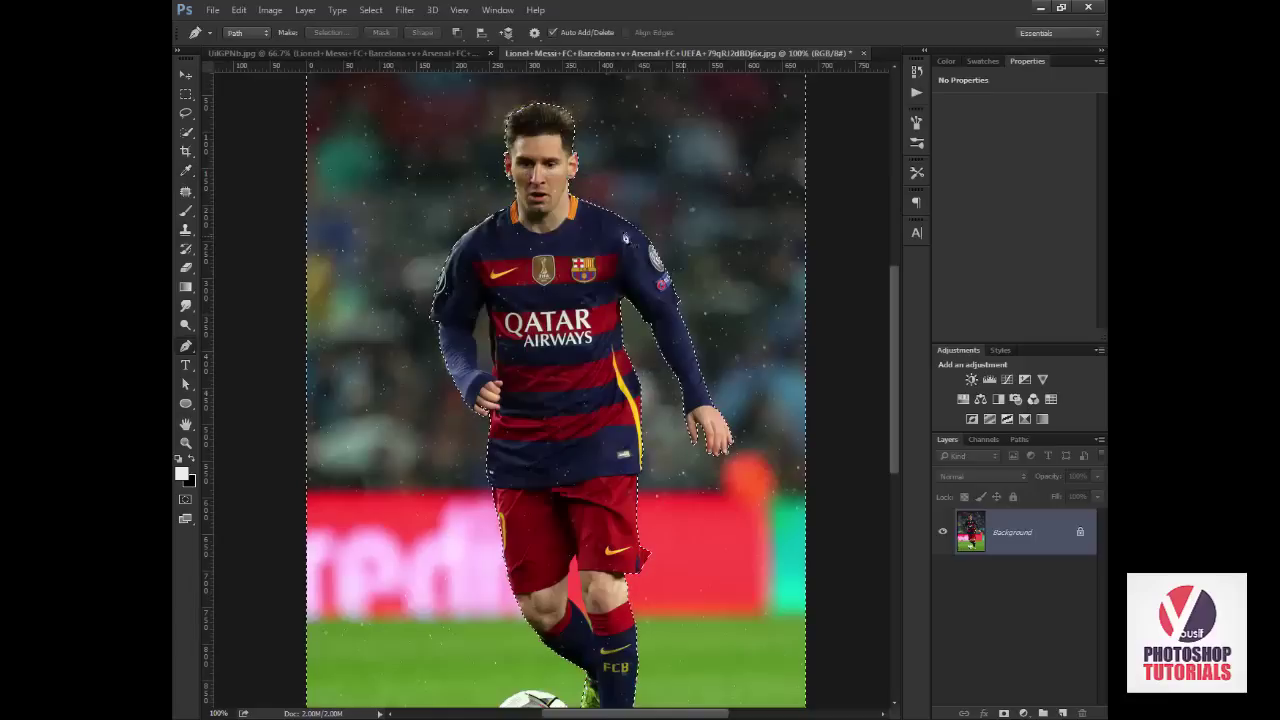
Invert the selection and switch to the Quick Selection tool.
key(ctrl+shift+i)
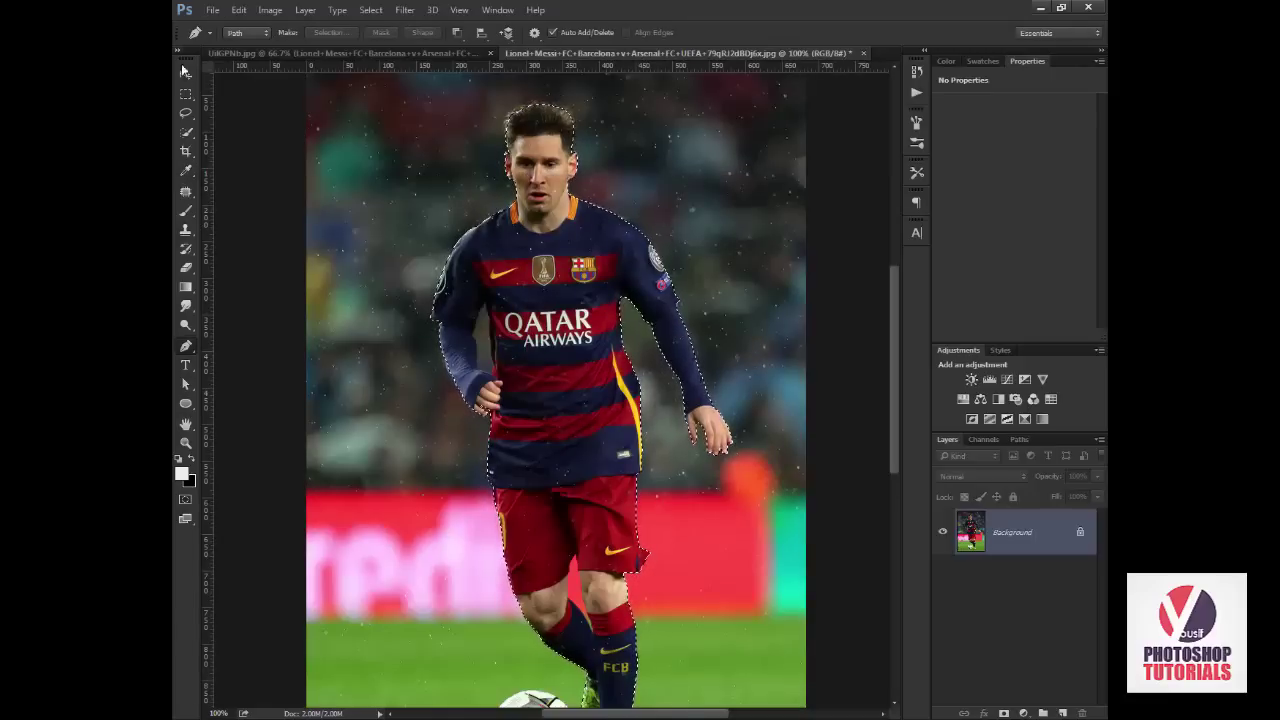
click(186, 96)
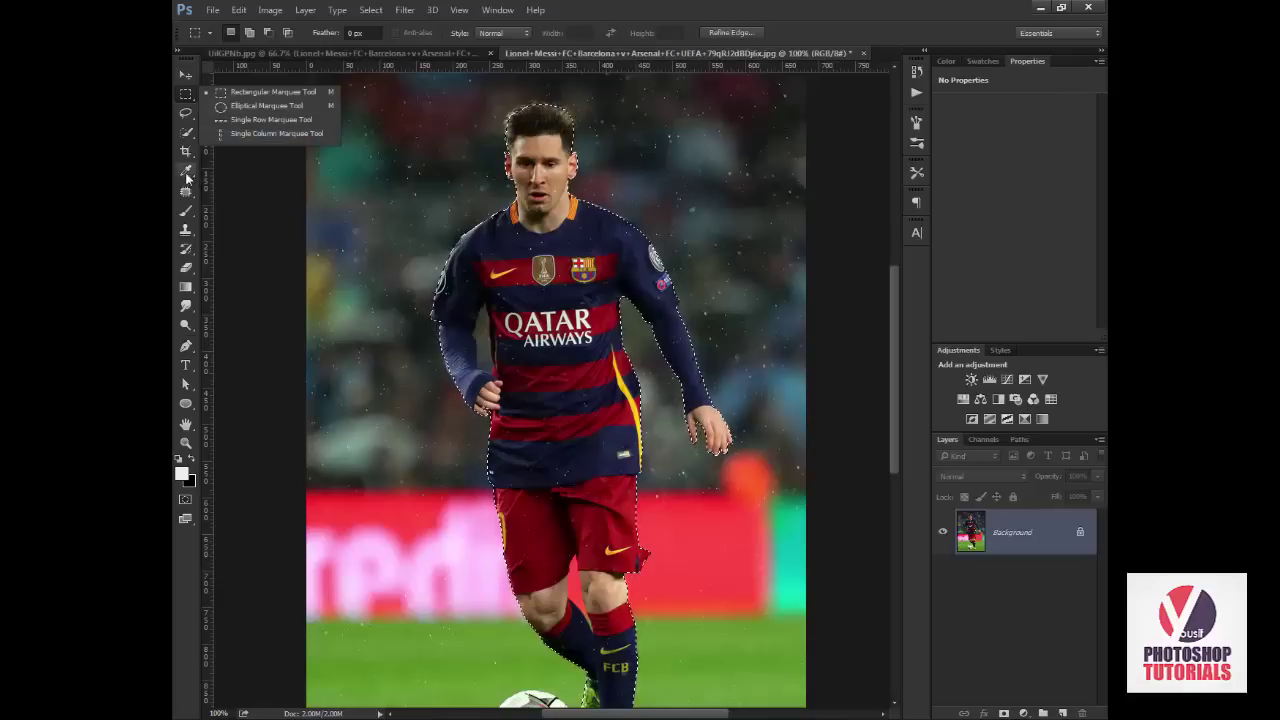
click(186, 132)
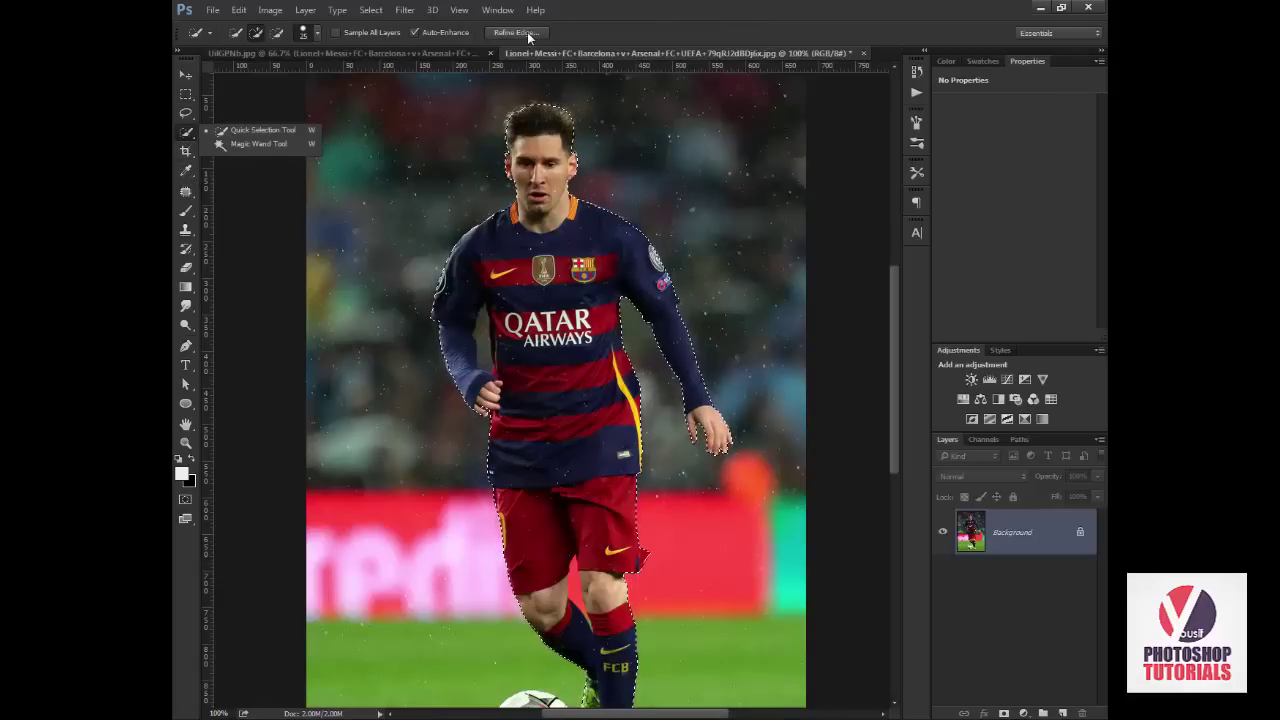
In Refine Edge, set Contrast to 22% and Feather to 0.3 px, then confirm.
click(527, 35)
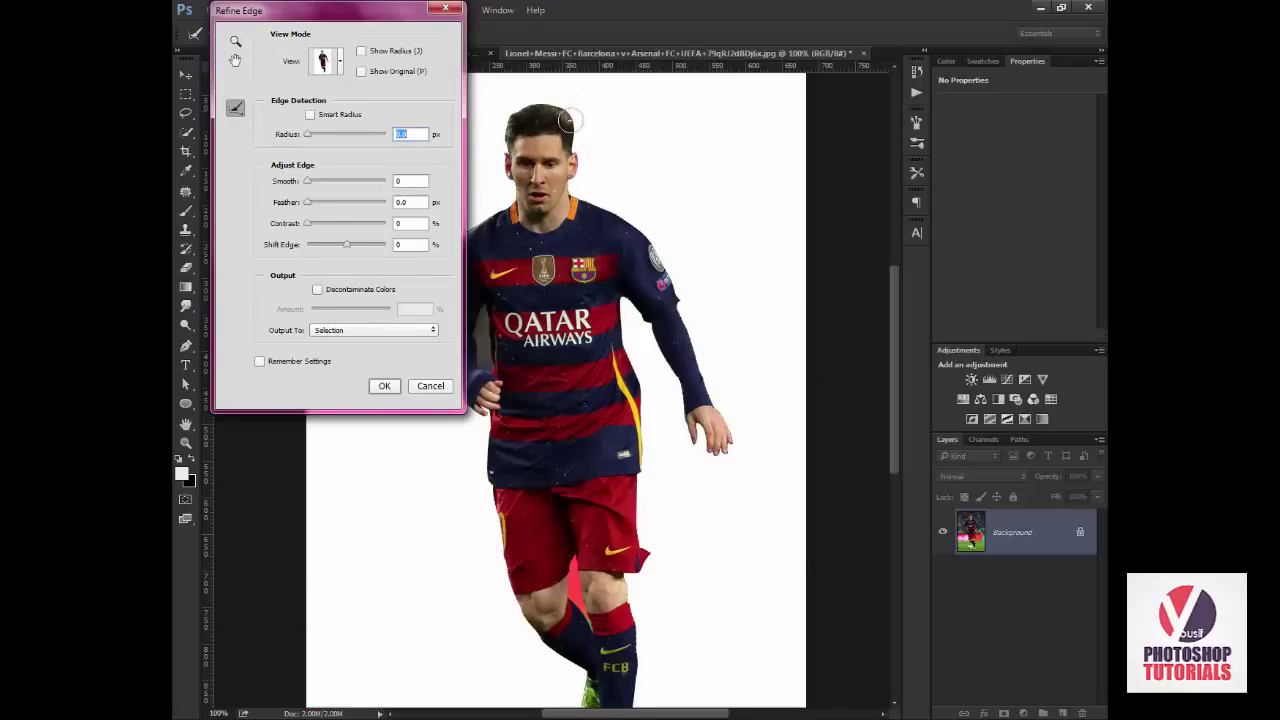
mouse_move(567, 120)
mouse_down()
mouse_move(508, 138)
mouse_move(556, 110)
mouse_up()
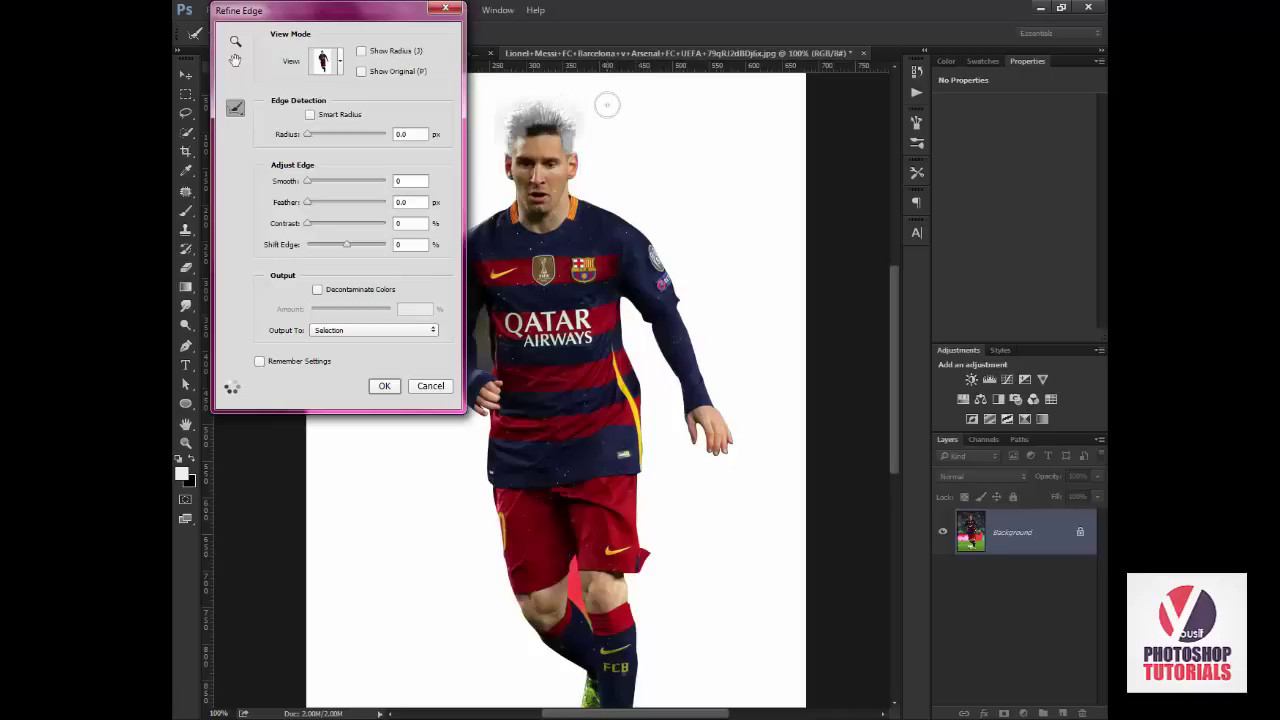
click(325, 222)
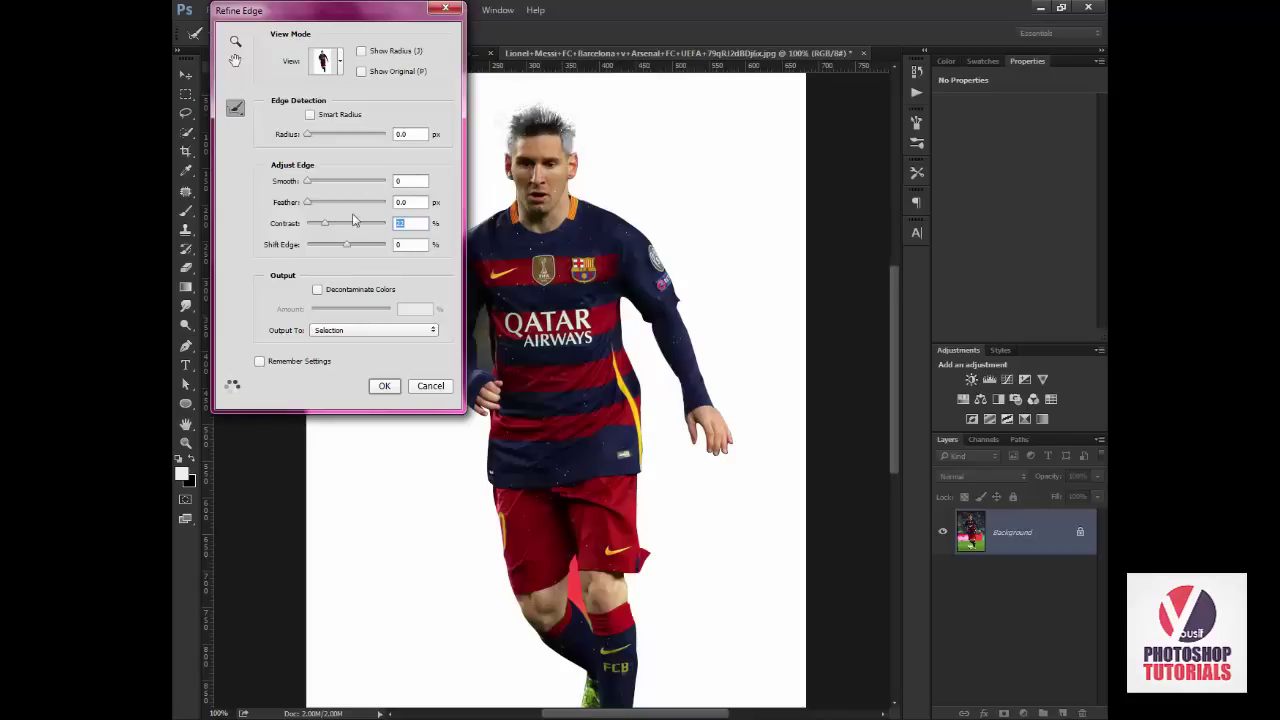
drag(447, 6, 528, 96)
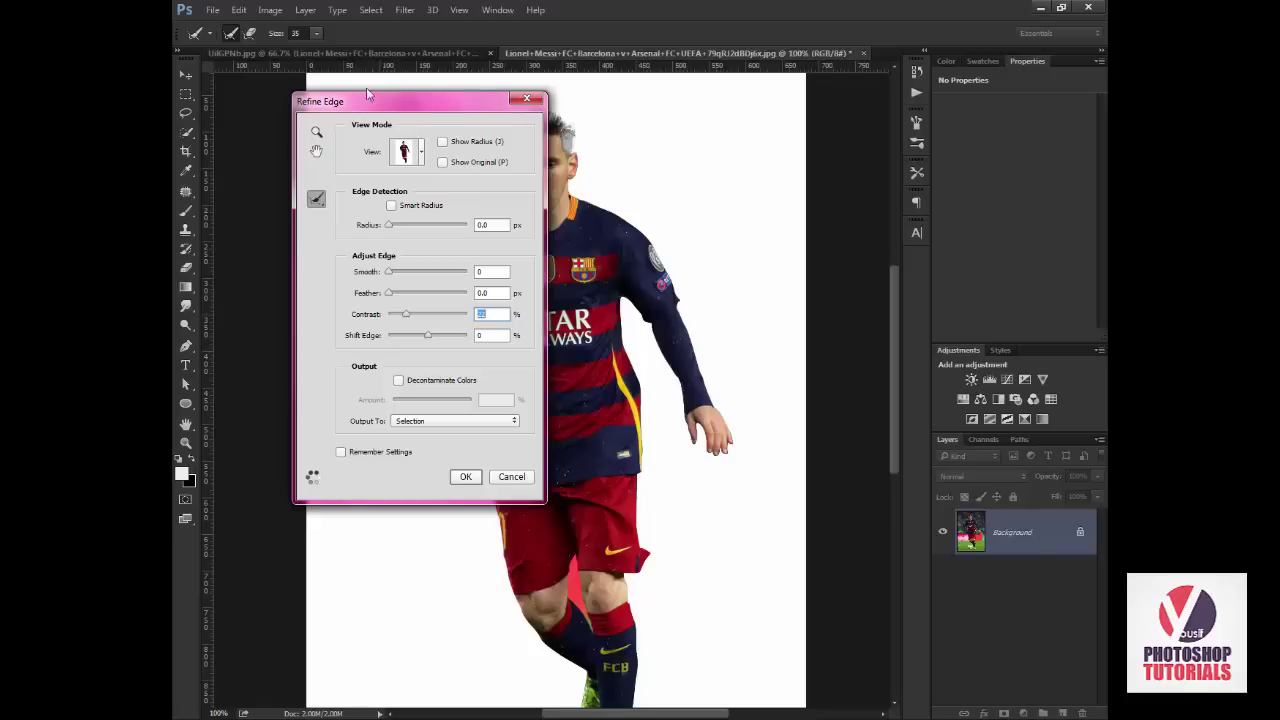
drag(367, 94, 309, 71)
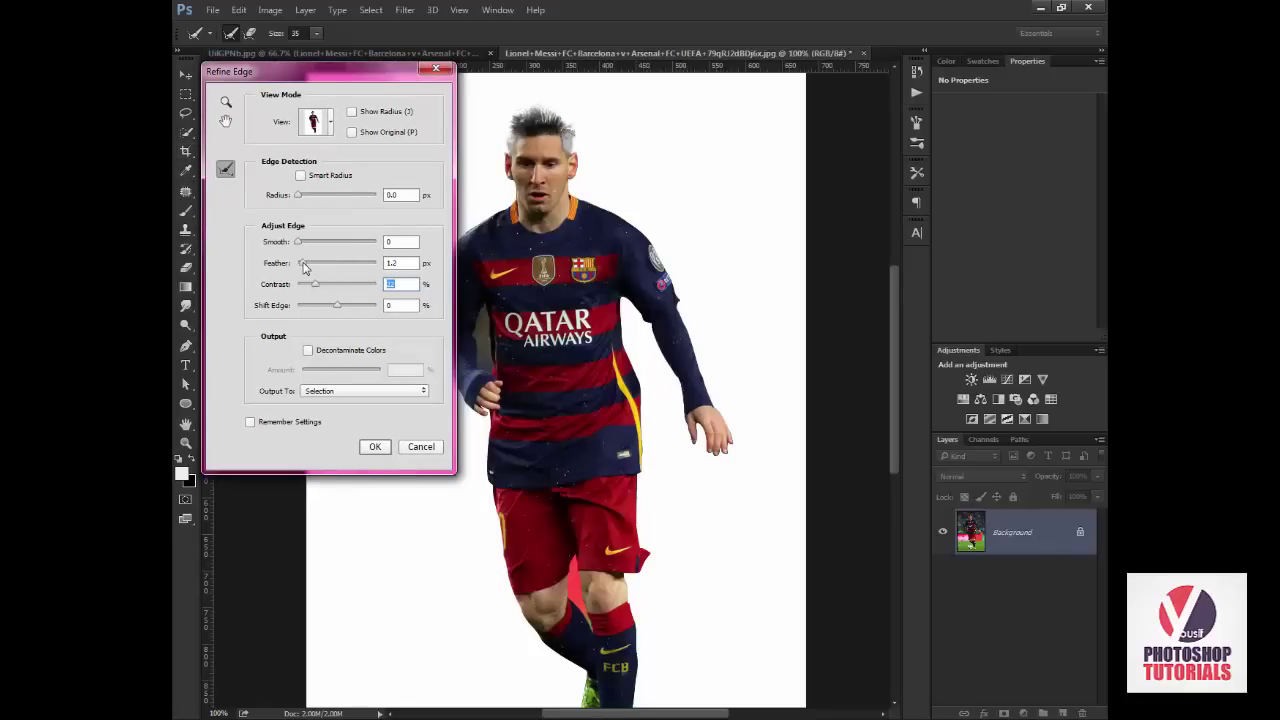
drag(305, 263, 310, 230)
click(313, 197)
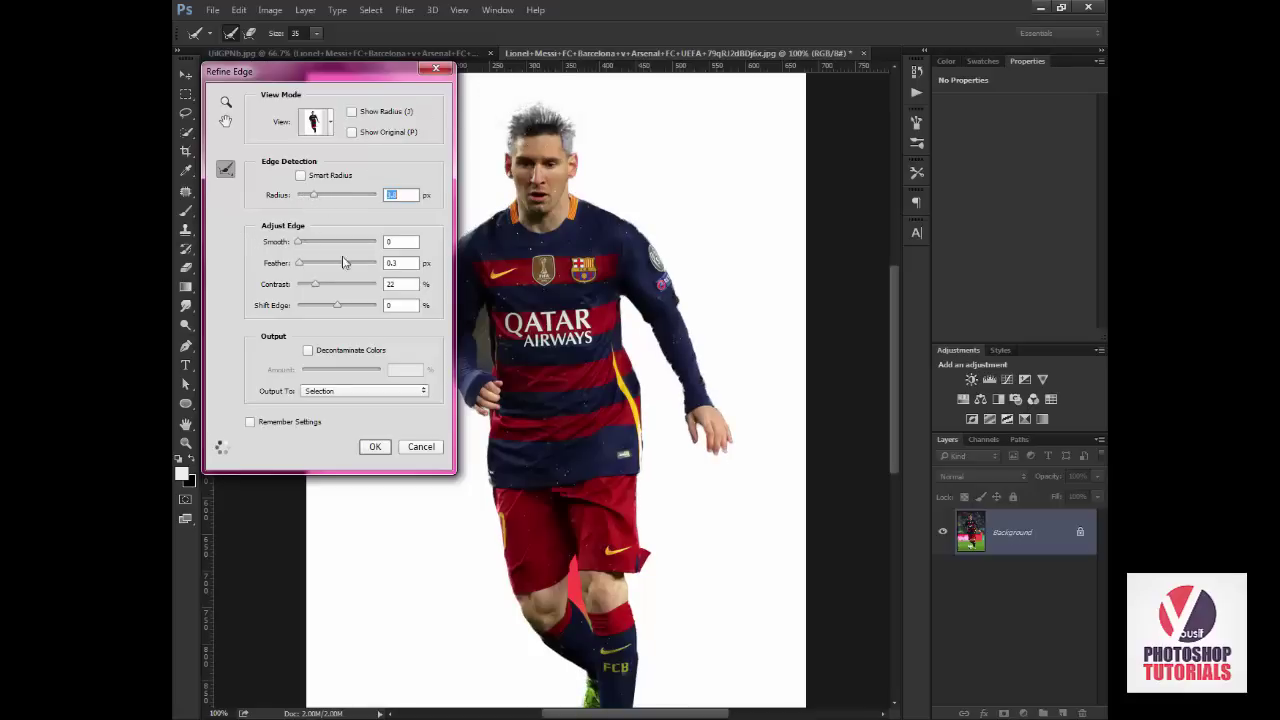
click(340, 305)
click(437, 446)
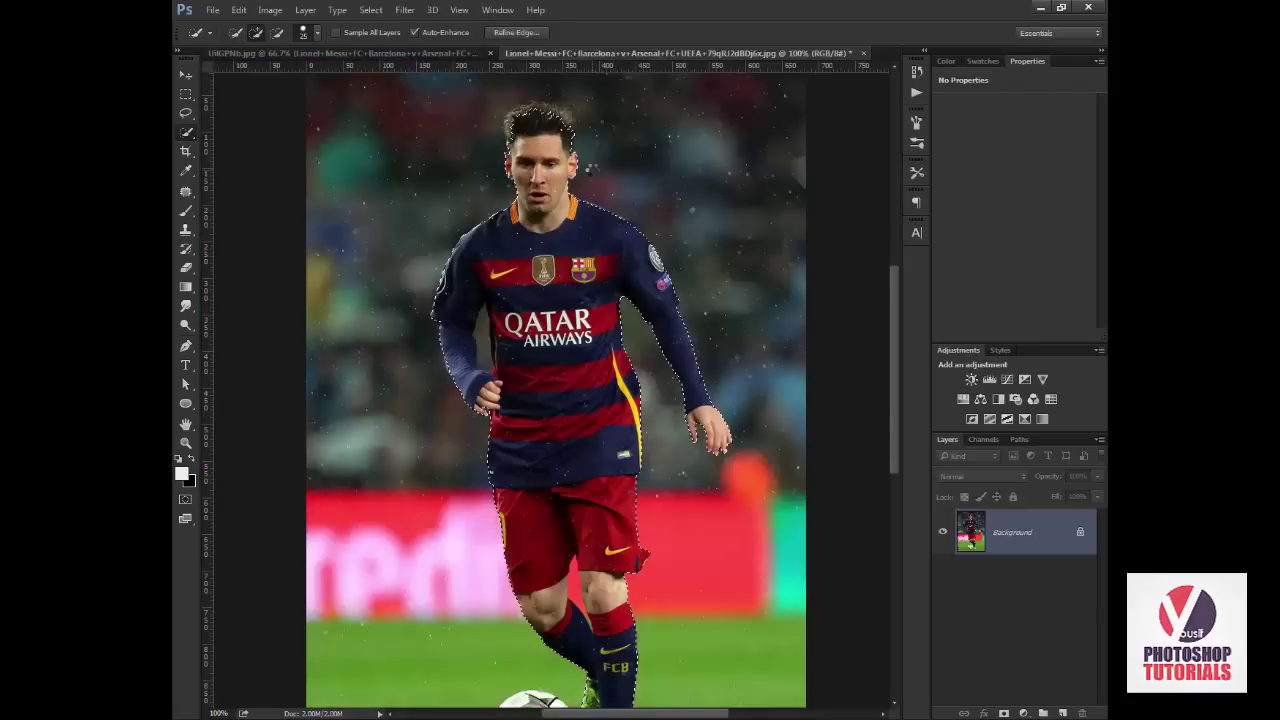
Copy the player onto a new layer, hide Background, and merge three player copies into one.
key(ctrl+j)
click(942, 578)
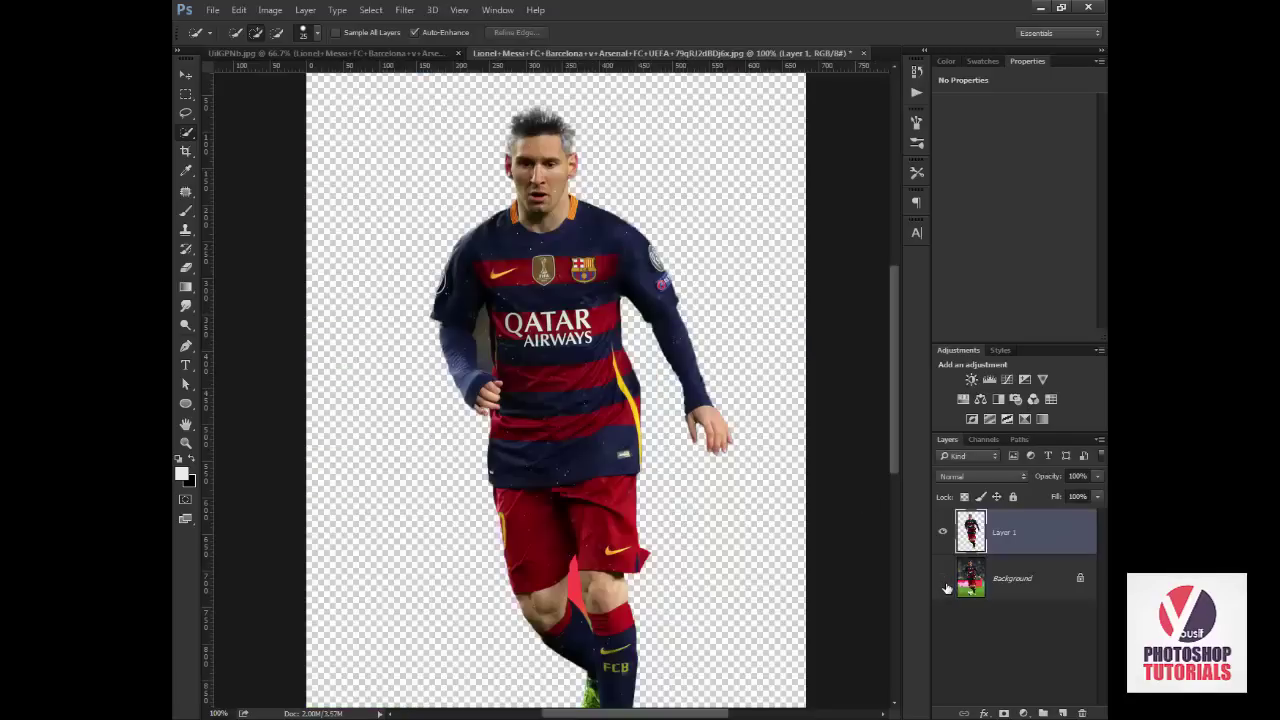
key(ctrl+j)
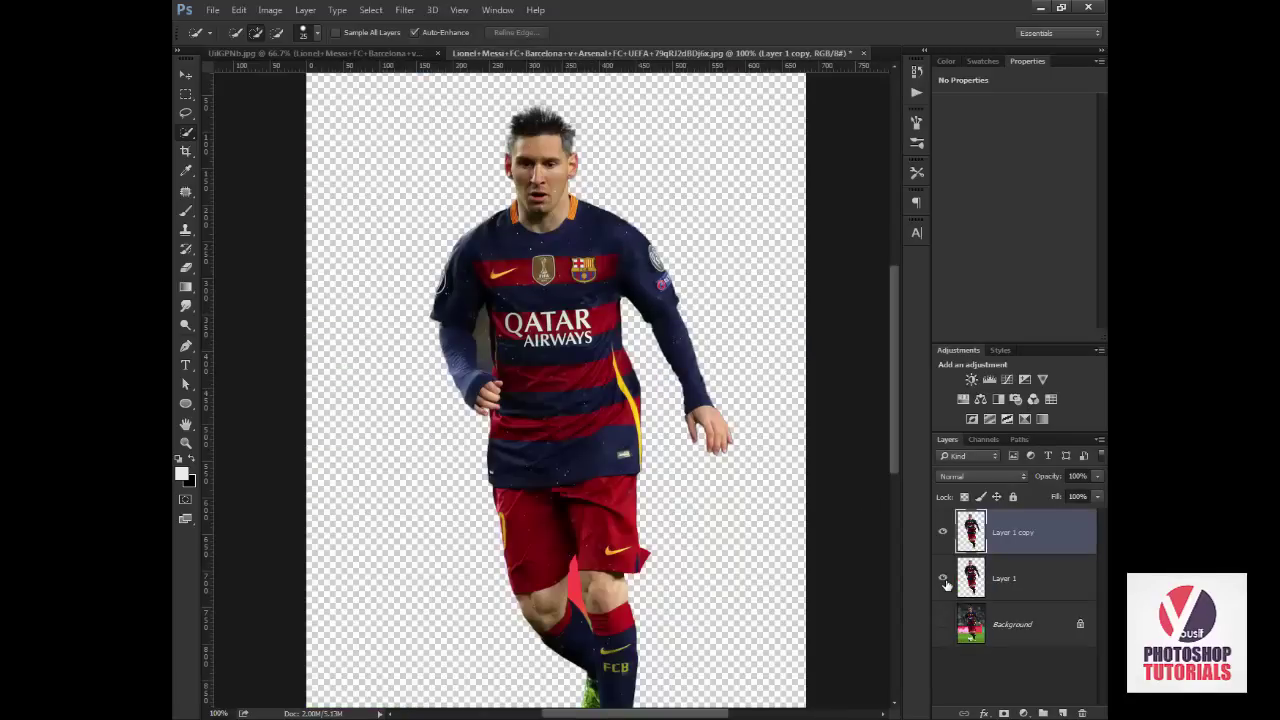
key(ctrl+j)
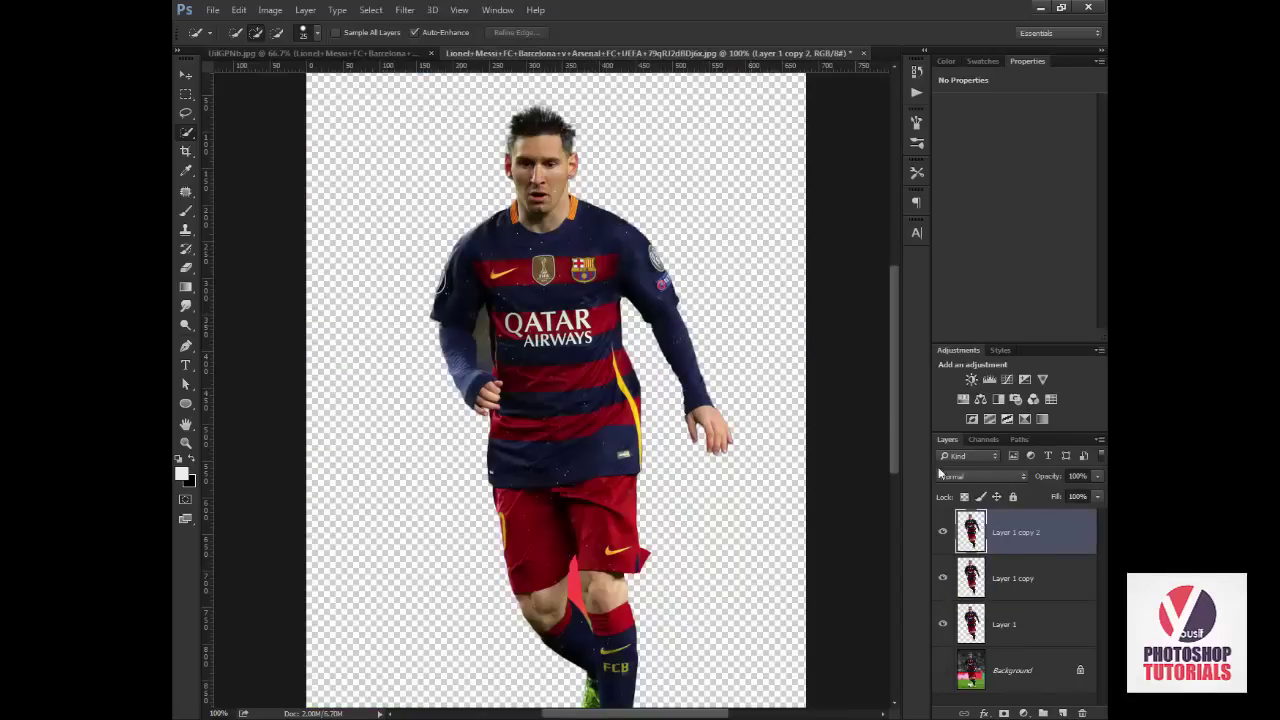
ctrl+click(1012, 625)
ctrl+click(1027, 582)
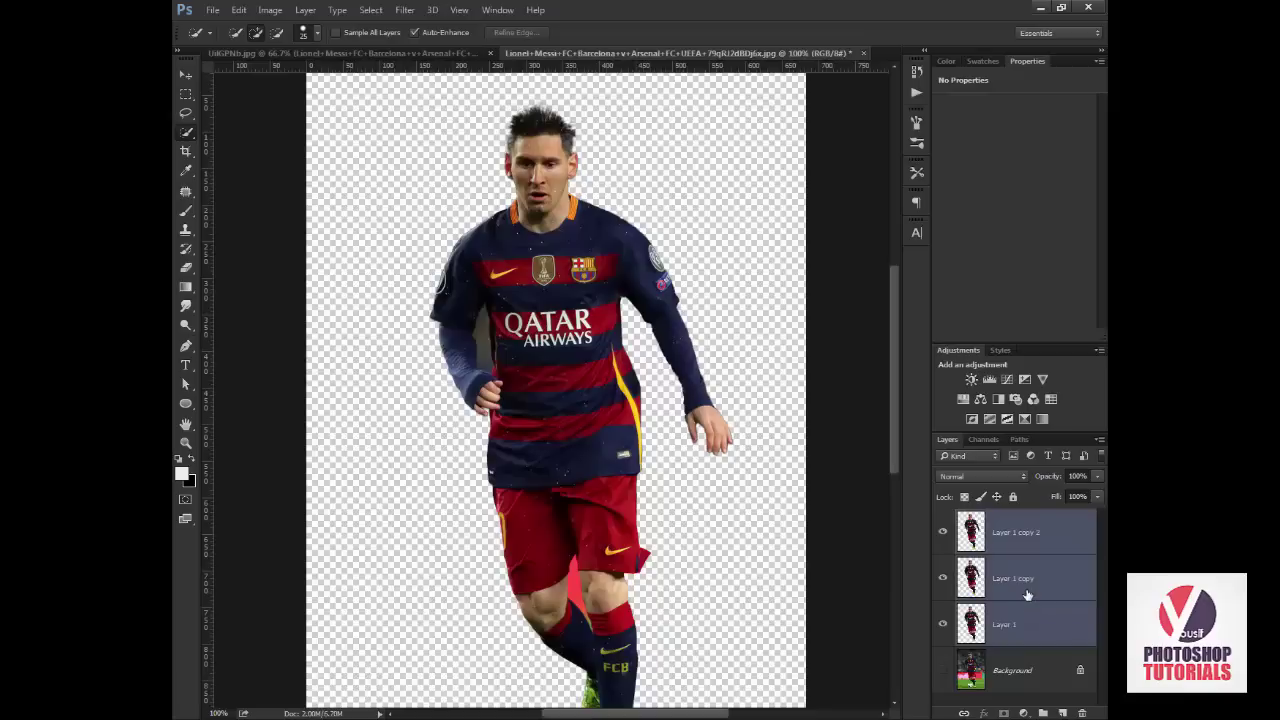
key(ctrl+e)
key(ctrl+j)
key(Delete)
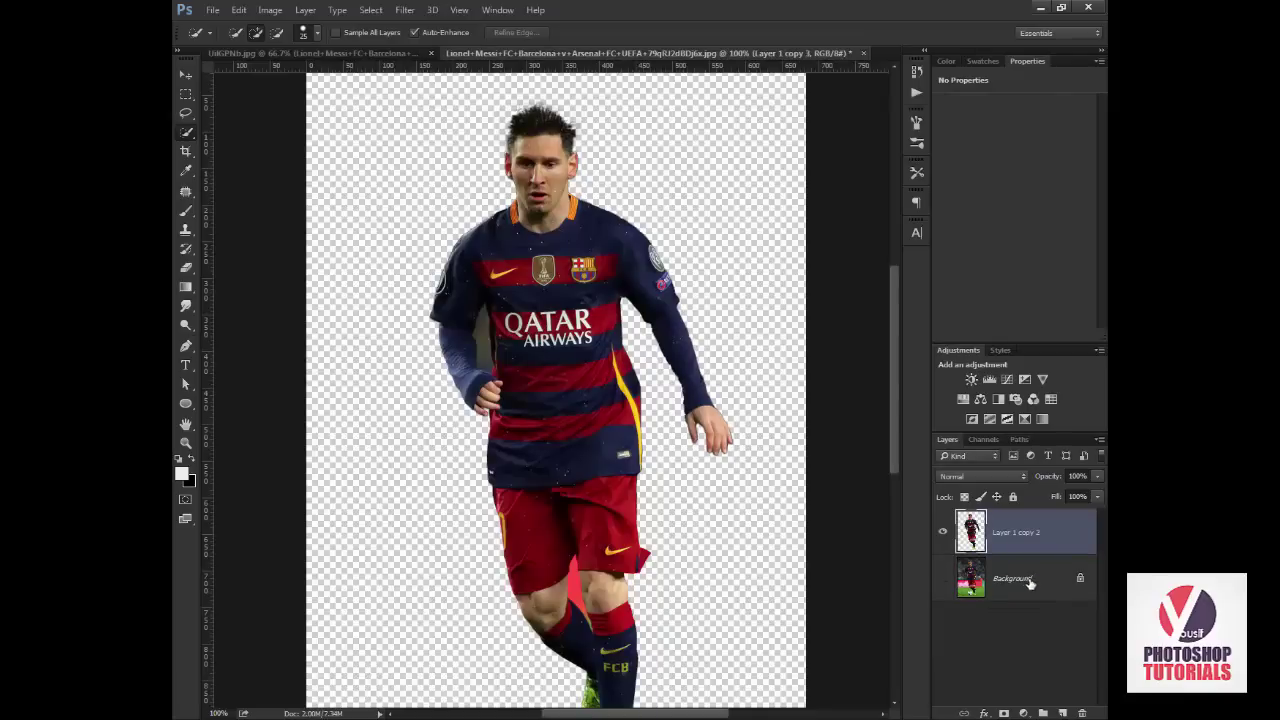
Zoom on the torso and select the grey arm–torso strip with a smaller Quick Selection brush.
key(z)
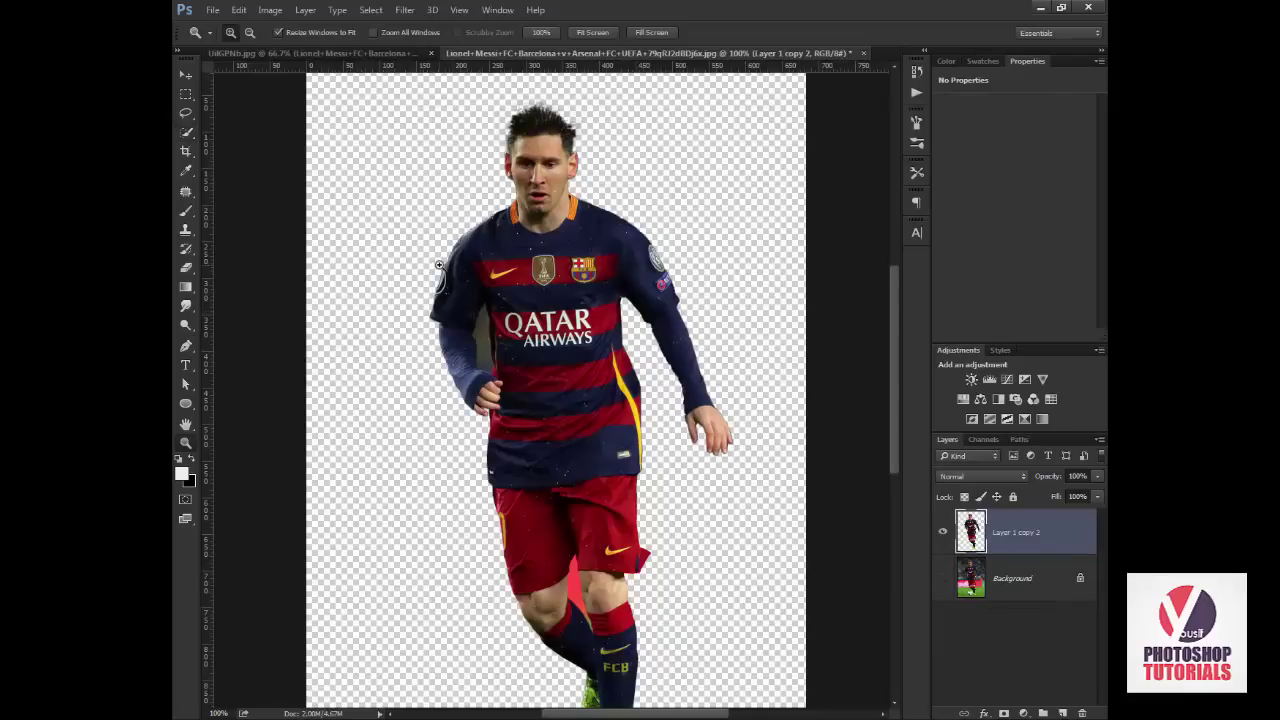
drag(440, 262, 565, 375)
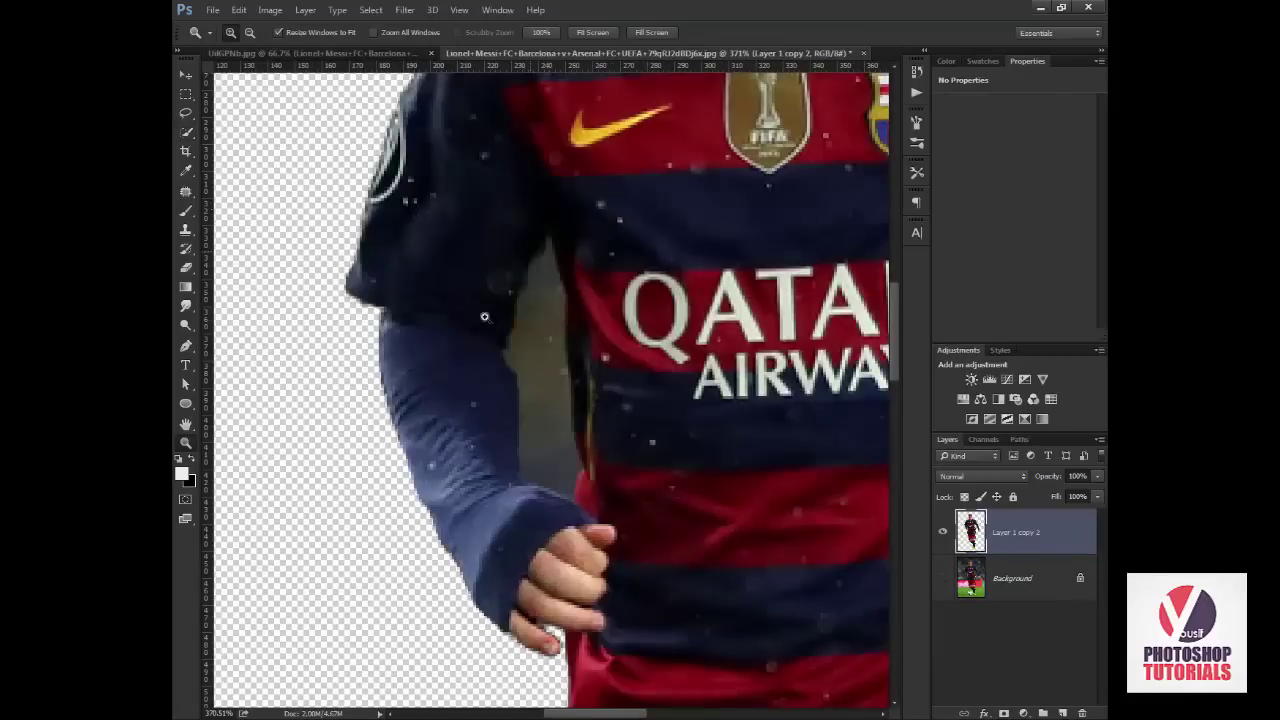
click(190, 132)
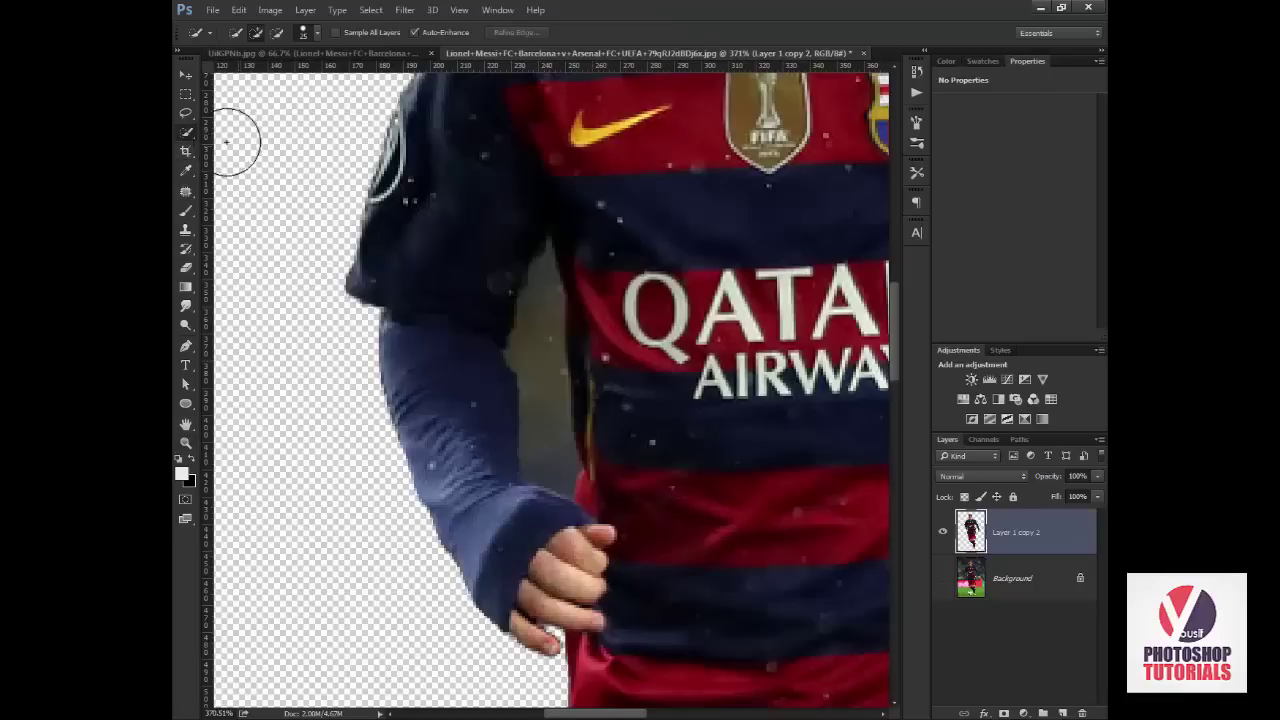
right_click(190, 132)
click(262, 130)
key(bracketleft)
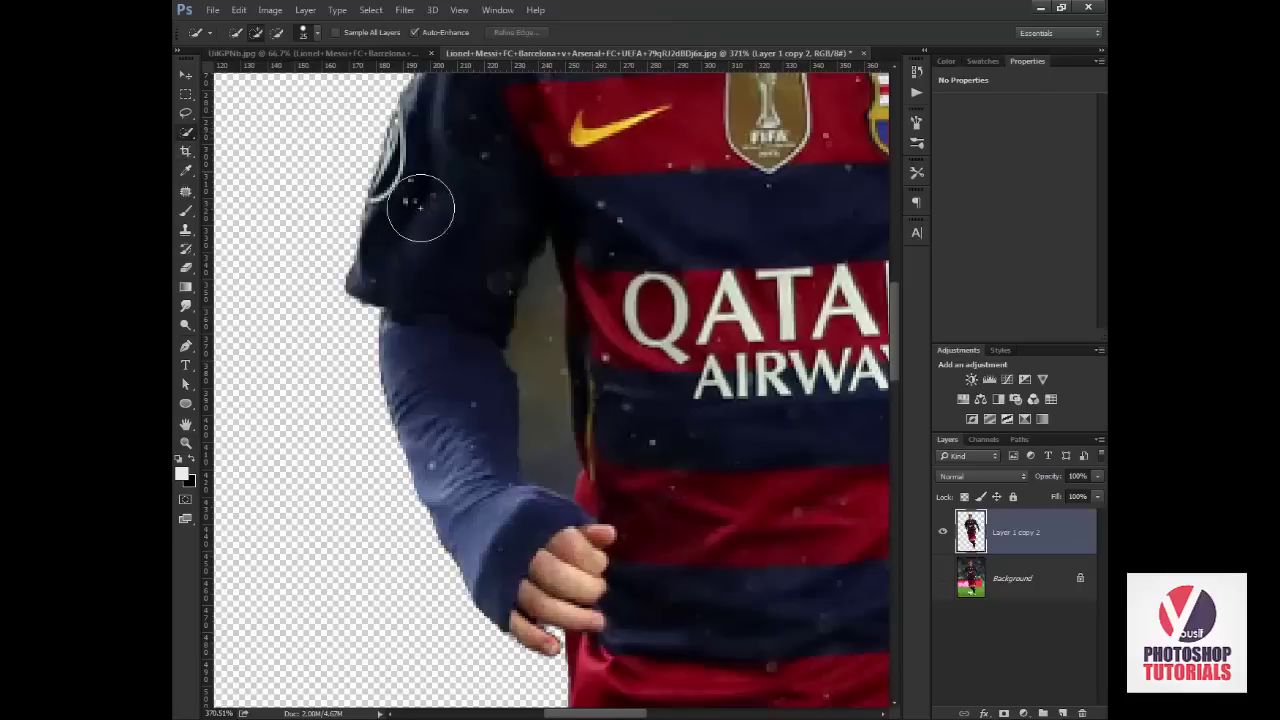
key(bracketleft)
key(bracketleft)
key(bracketleft)
drag(536, 329, 552, 465)
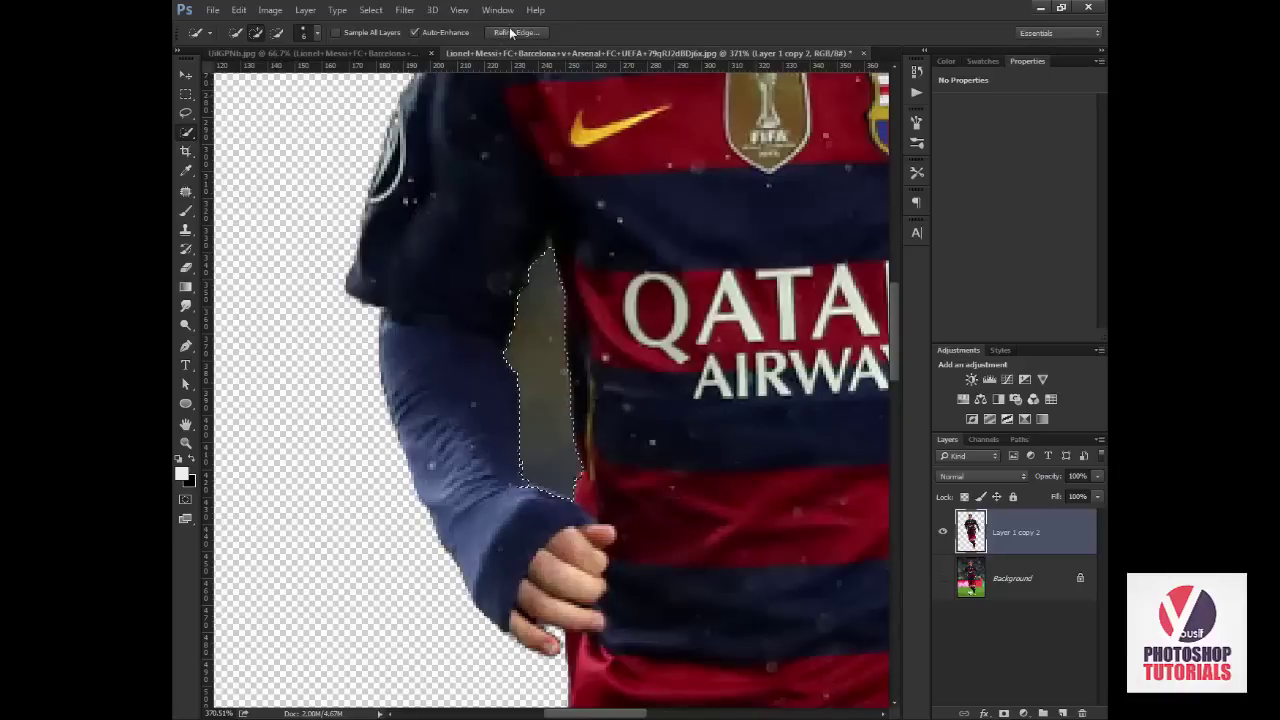
click(512, 32)
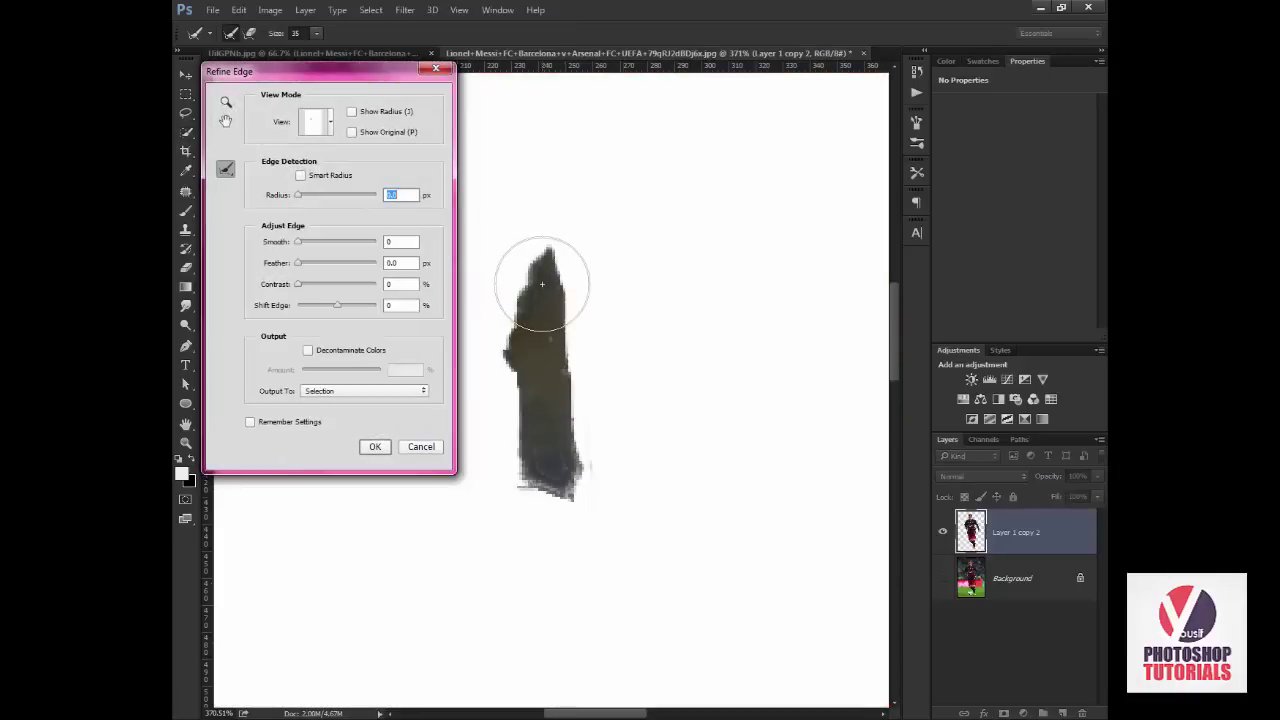
Refine the gap selection's edge and erase it, then undo that attempt.
drag(542, 284, 557, 488)
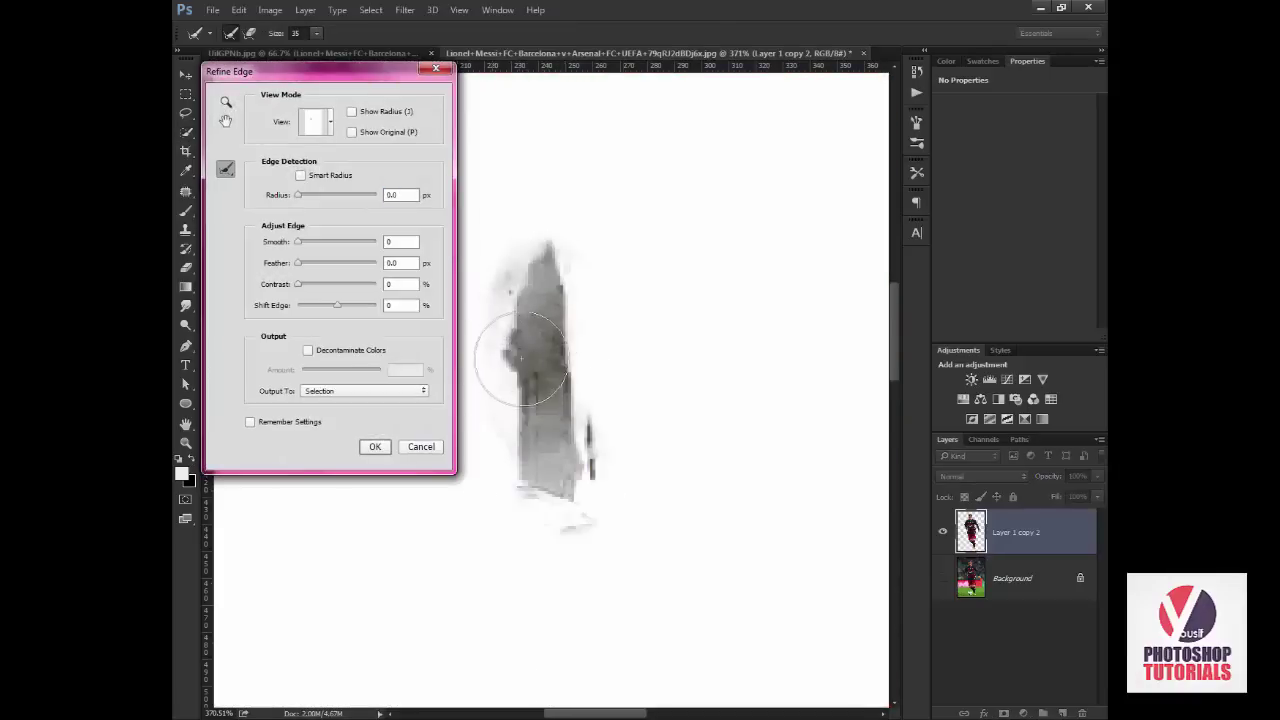
click(375, 446)
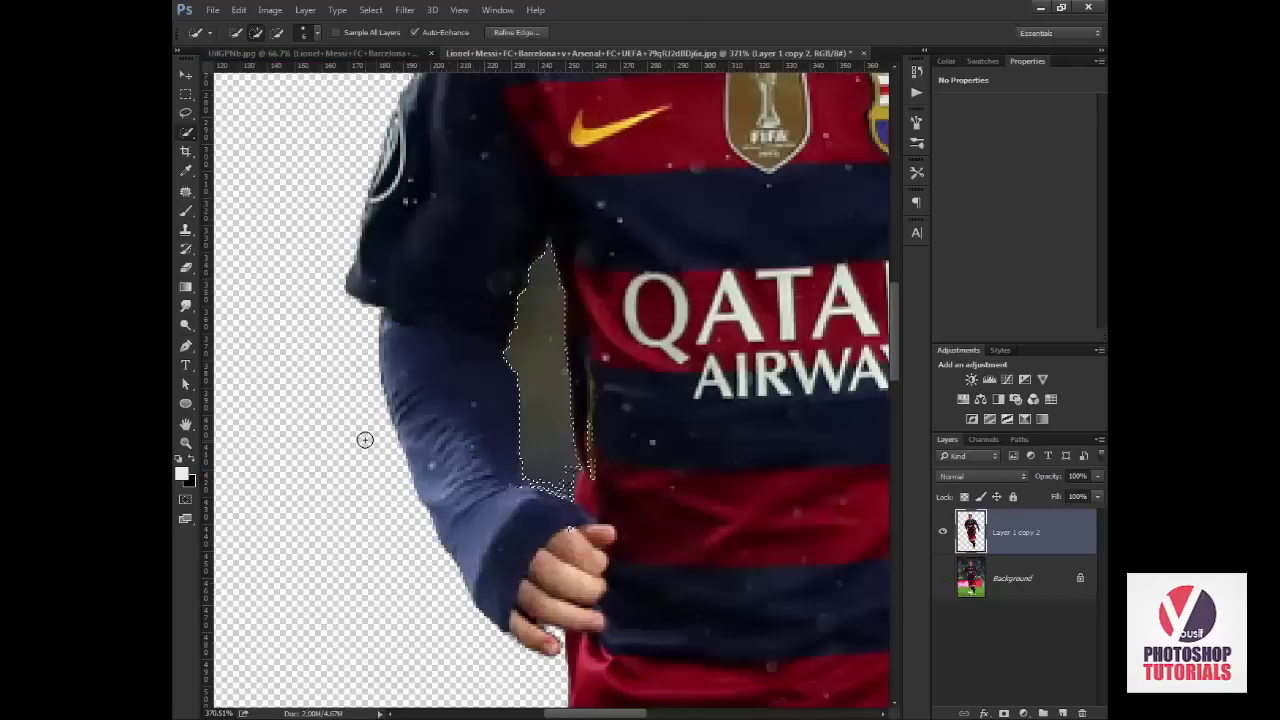
key(Delete)
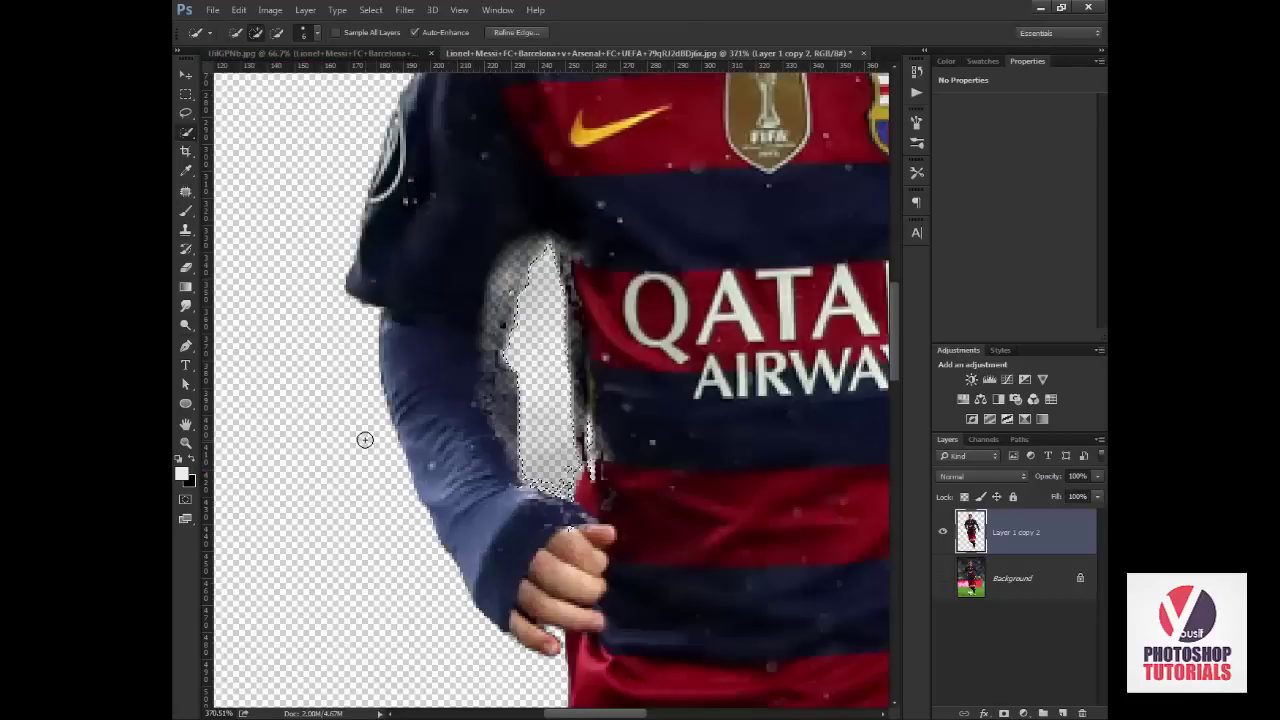
key(ctrl+d)
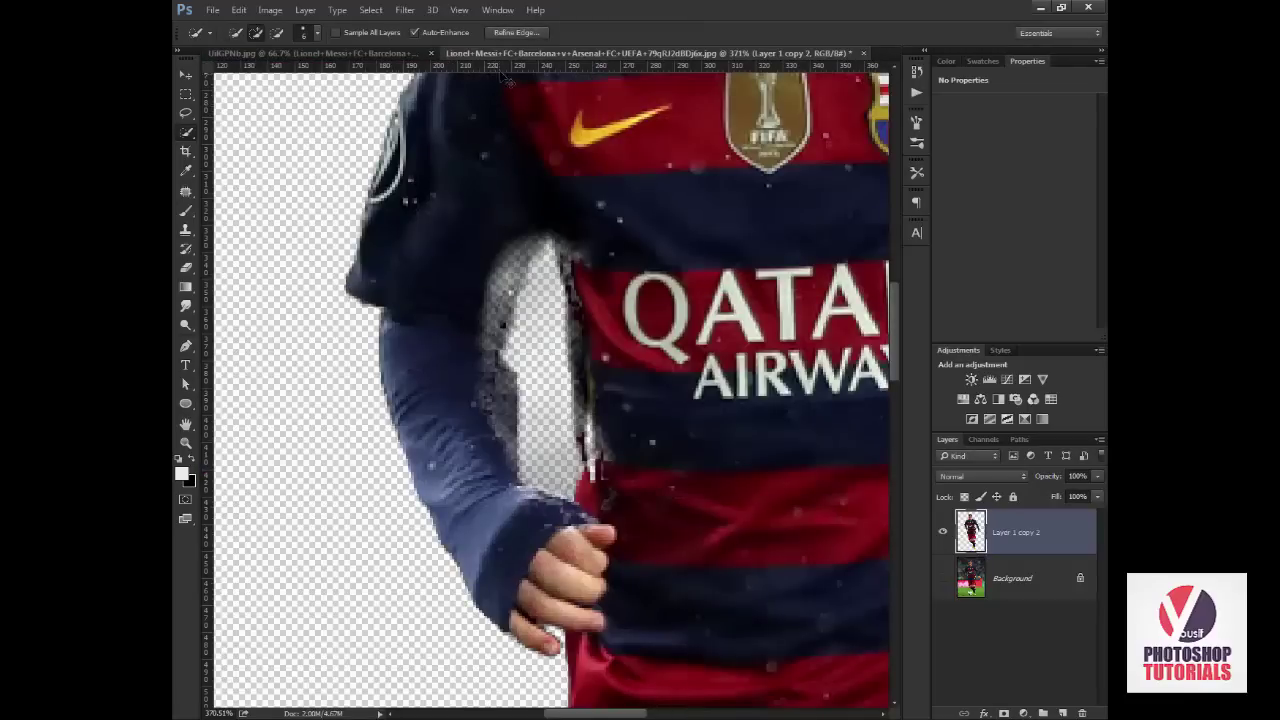
key(ctrl+alt+z)
key(ctrl+alt+z)
key(ctrl+alt+z)
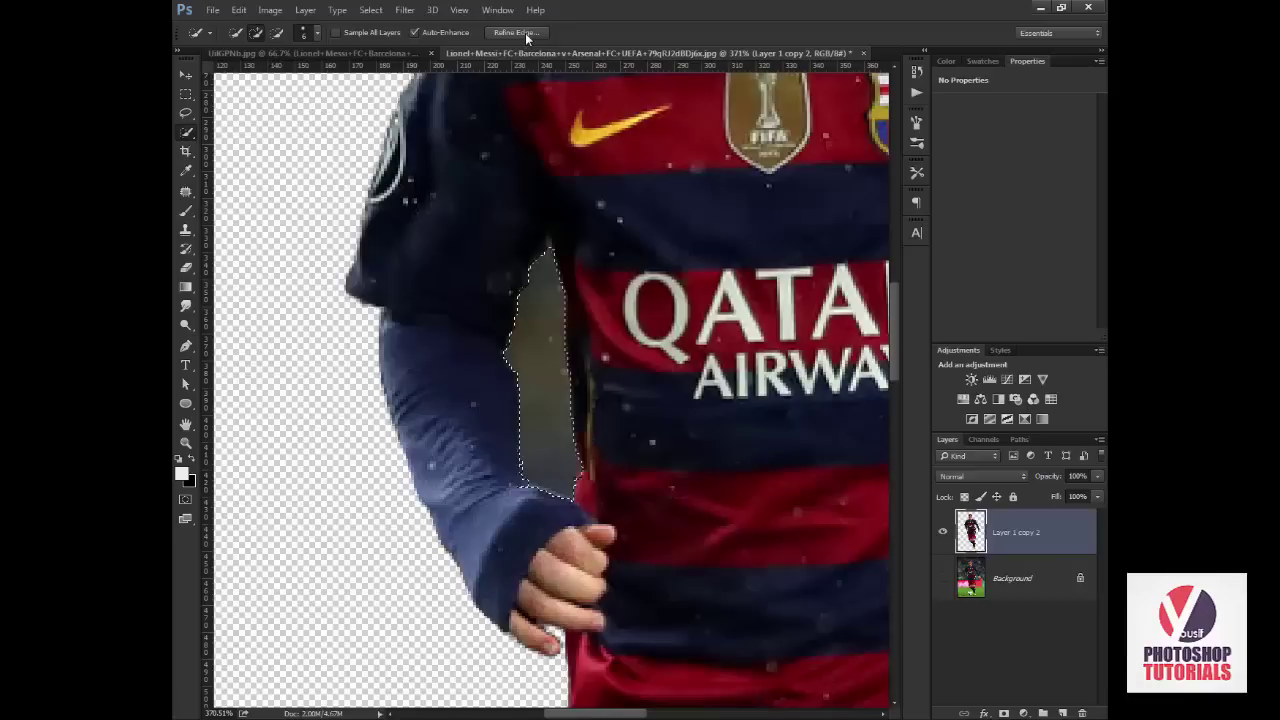
Refine the gap edge again with higher contrast, apply it, deselect and fit the player in view.
click(520, 33)
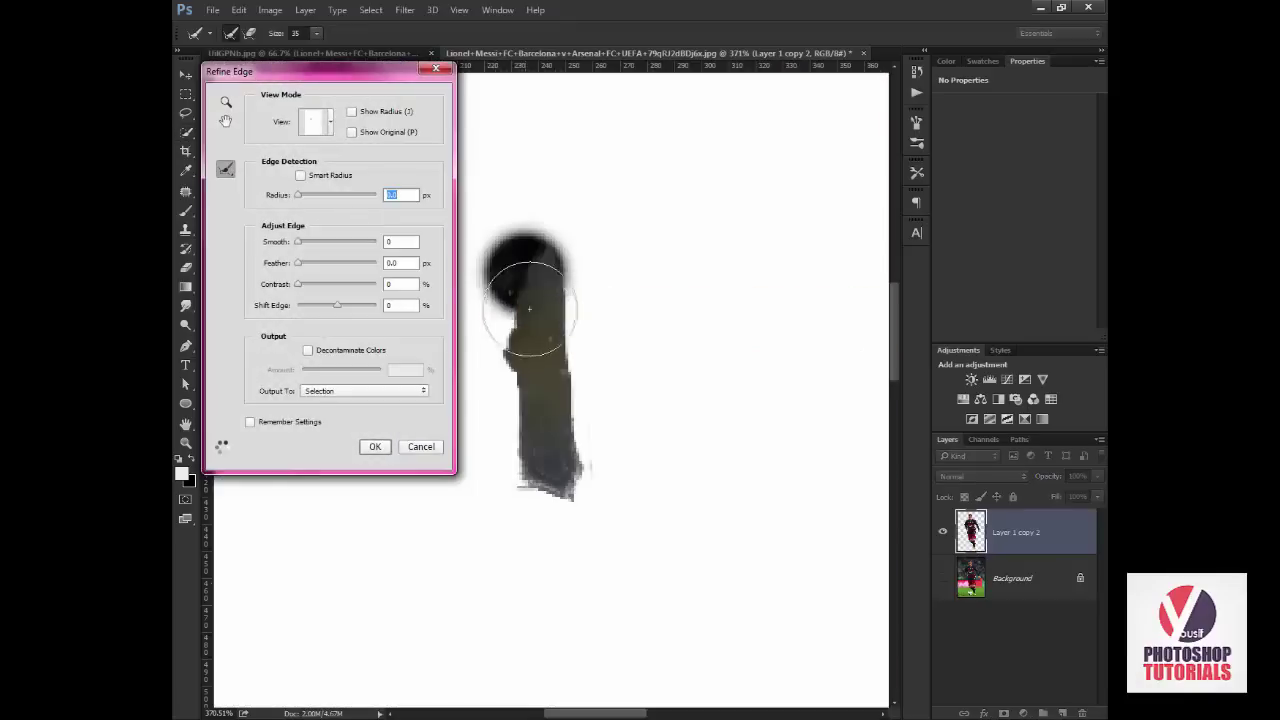
drag(514, 270, 543, 472)
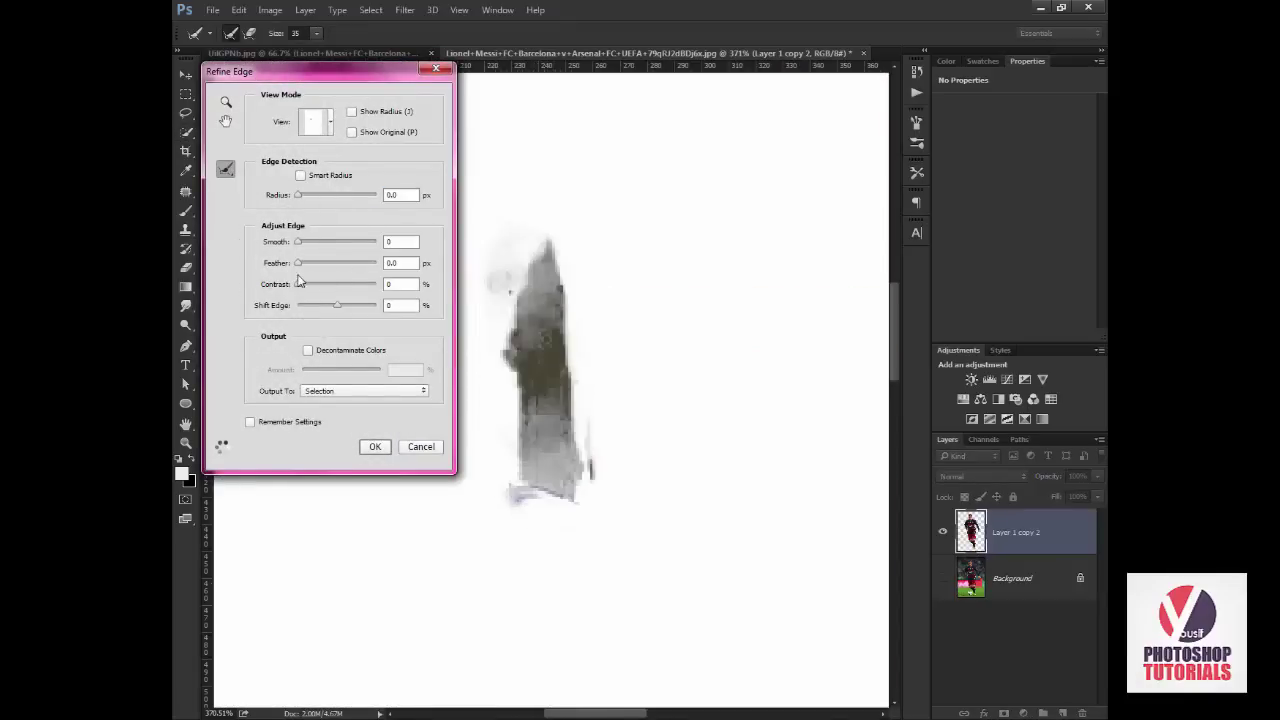
drag(298, 284, 317, 284)
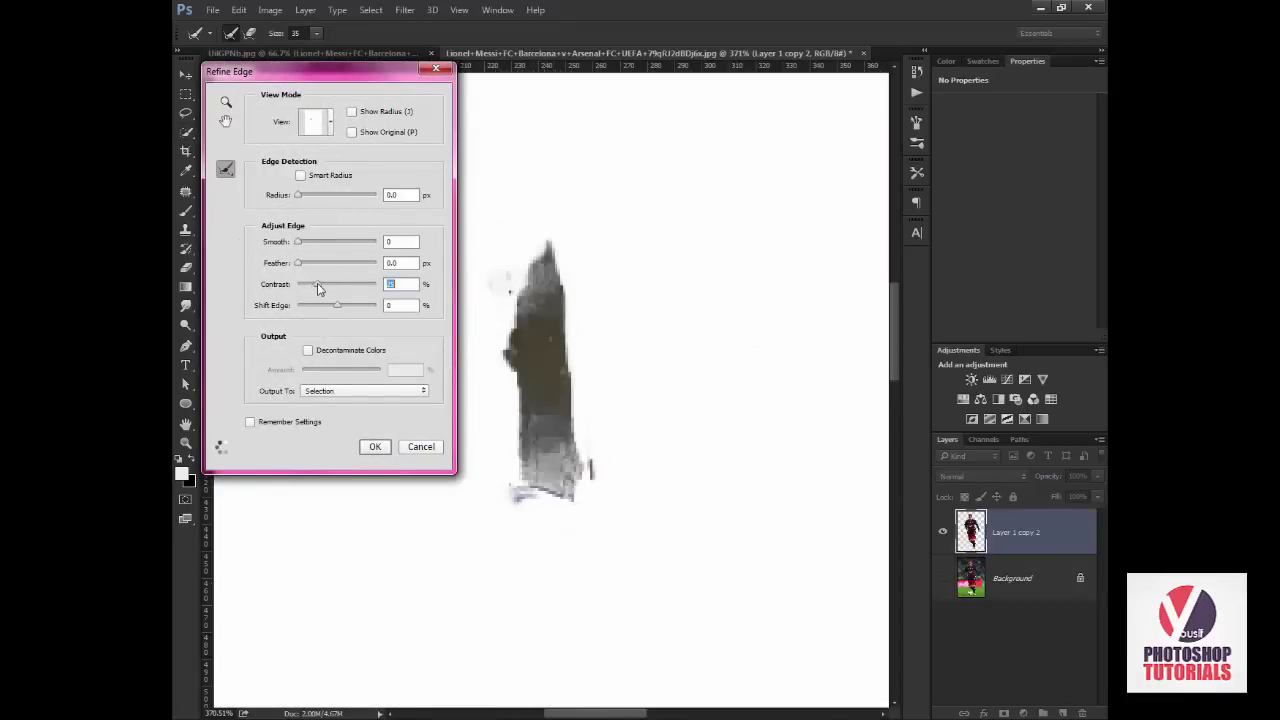
click(377, 447)
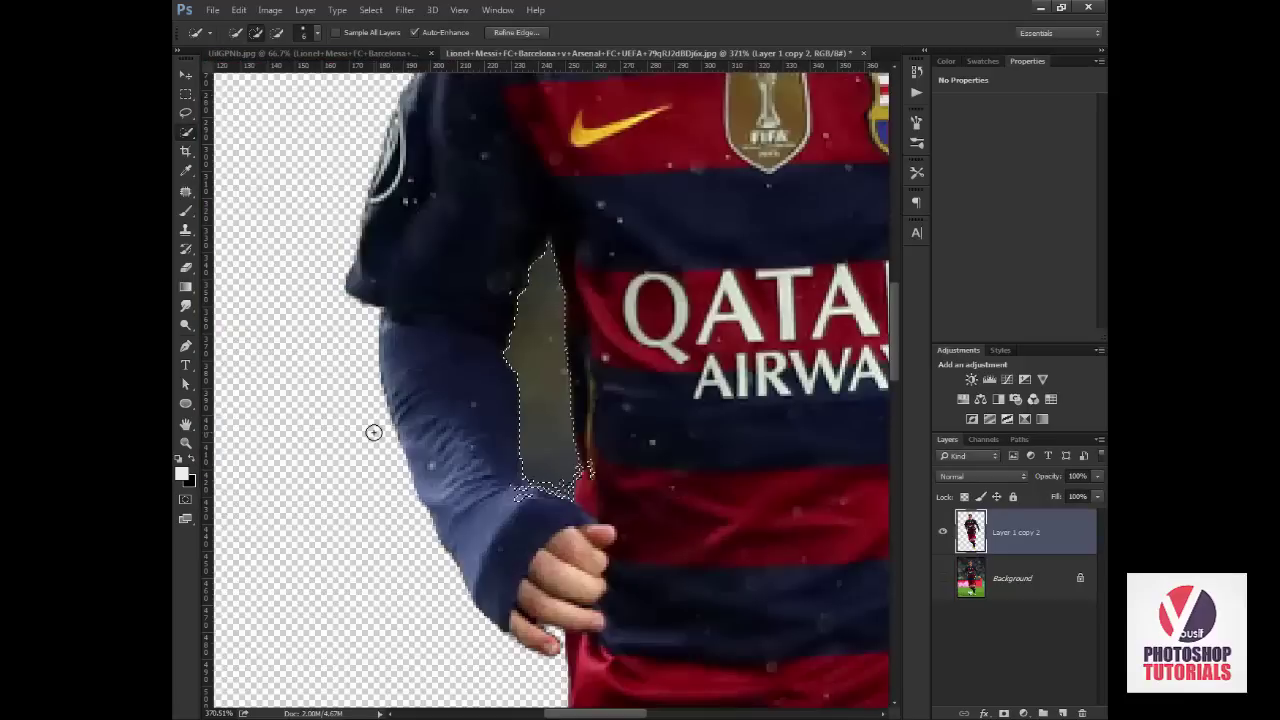
key(ctrl+d)
key(ctrl+0)
Zoom on the knees, select the red background patch between the legs and refine its edge.
key(z)
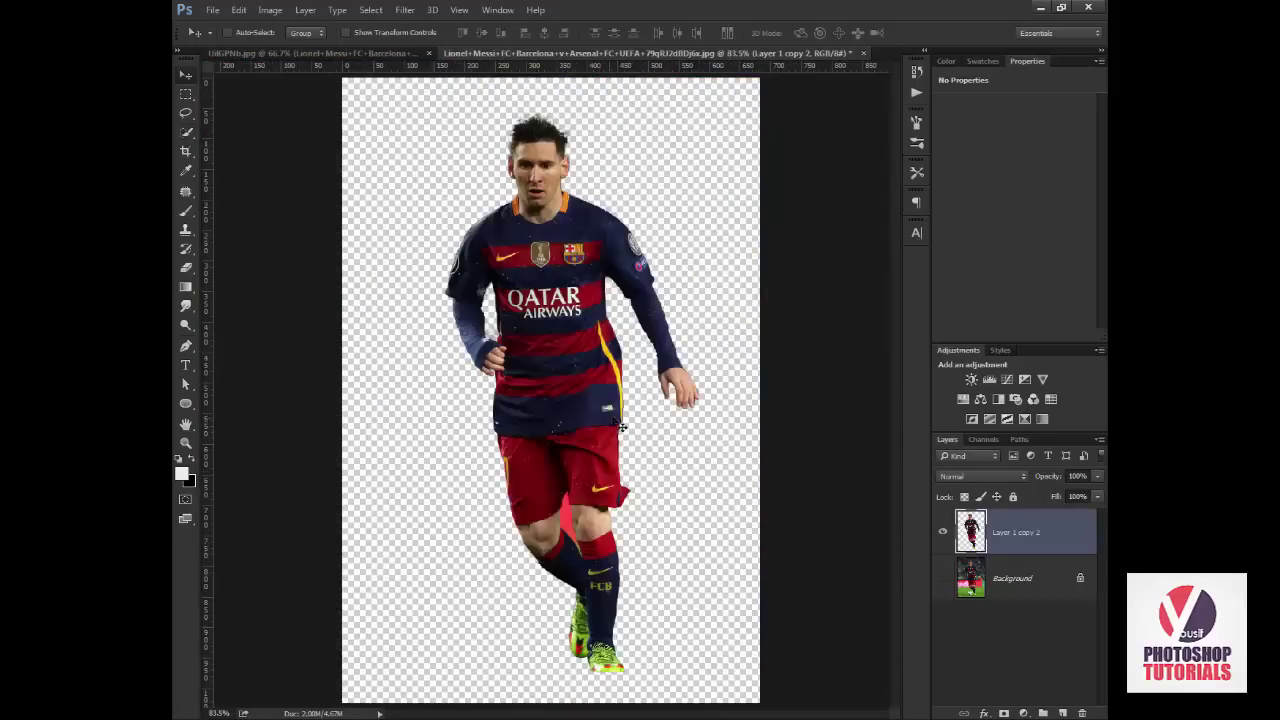
drag(530, 450, 630, 555)
drag(581, 398, 579, 428)
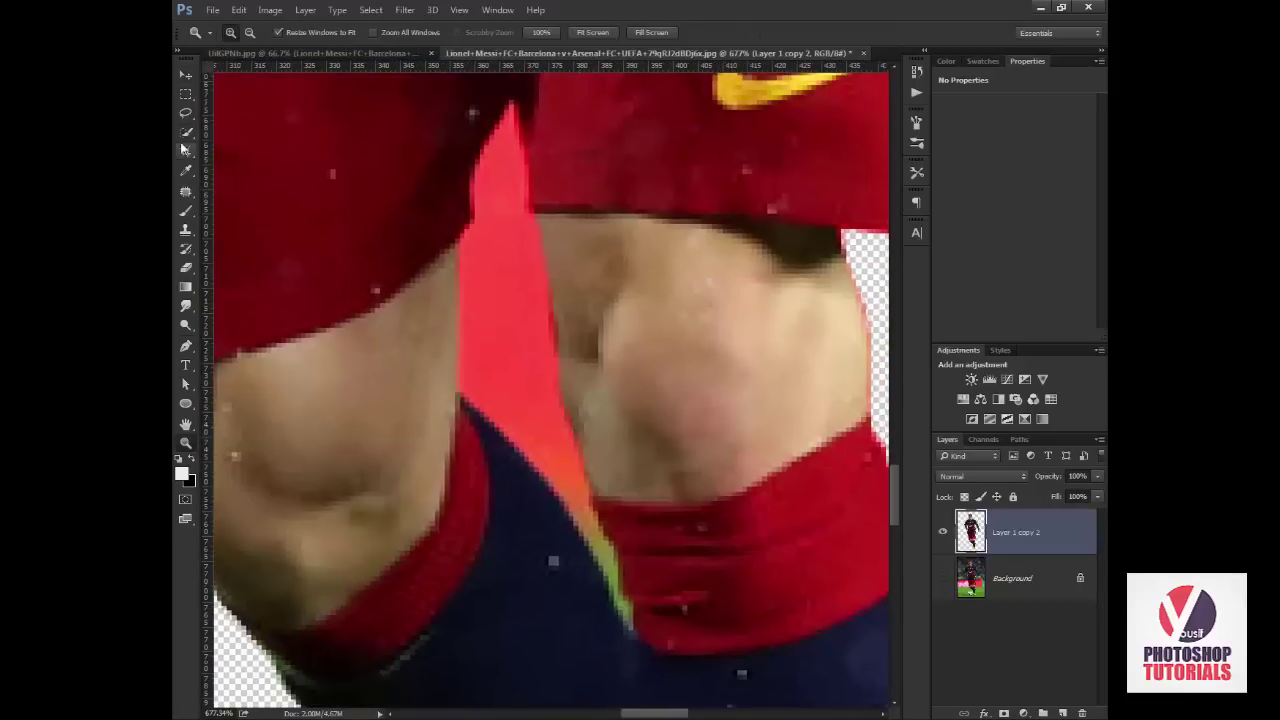
click(185, 131)
drag(500, 191, 506, 172)
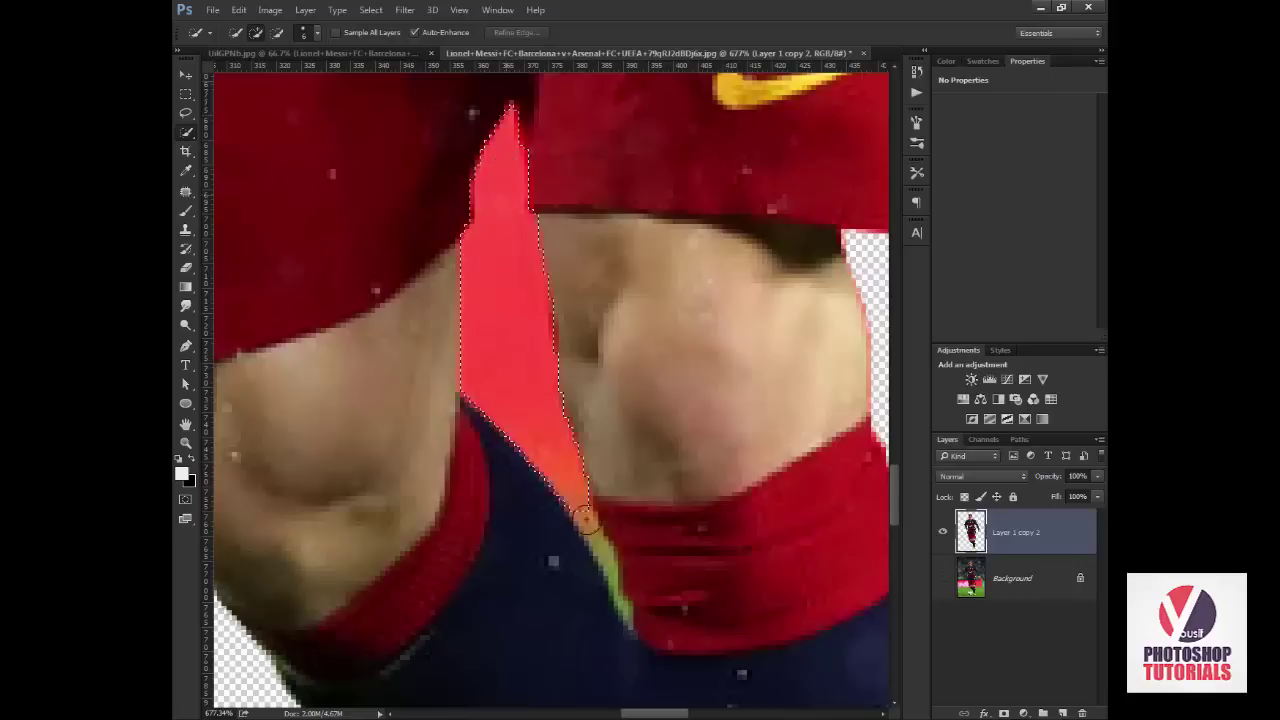
click(516, 32)
key(x)
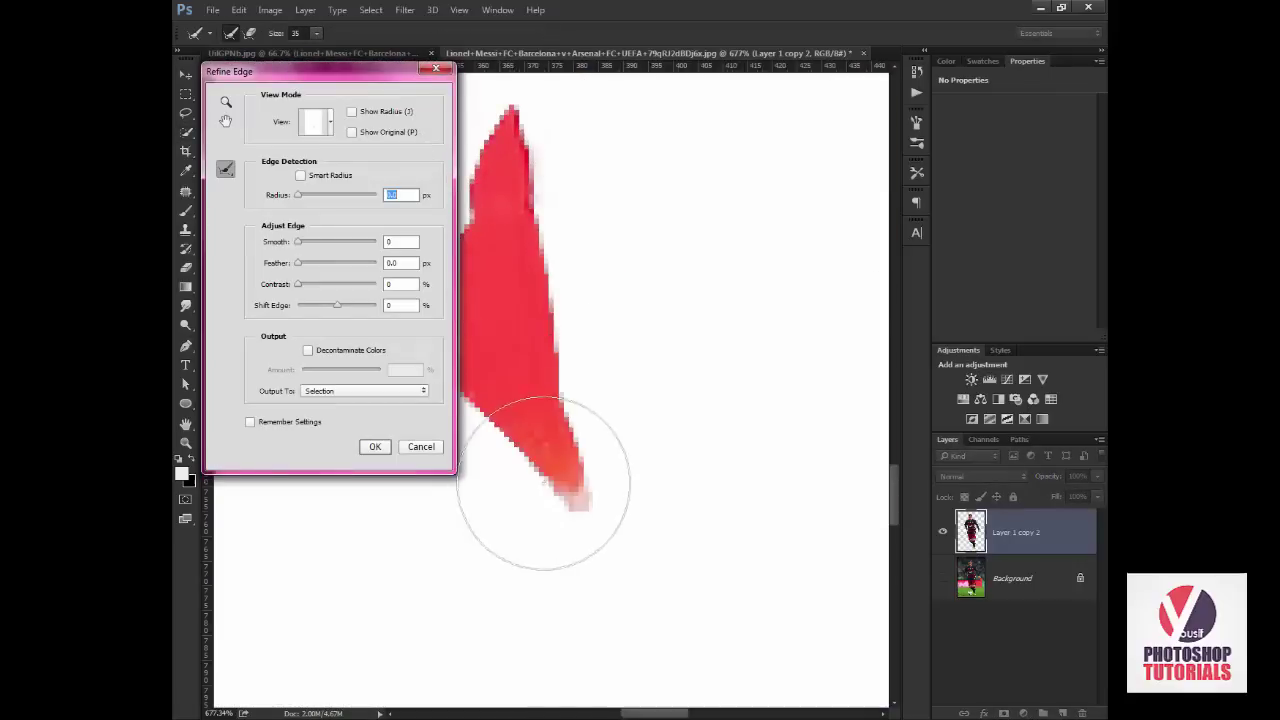
drag(543, 483, 600, 557)
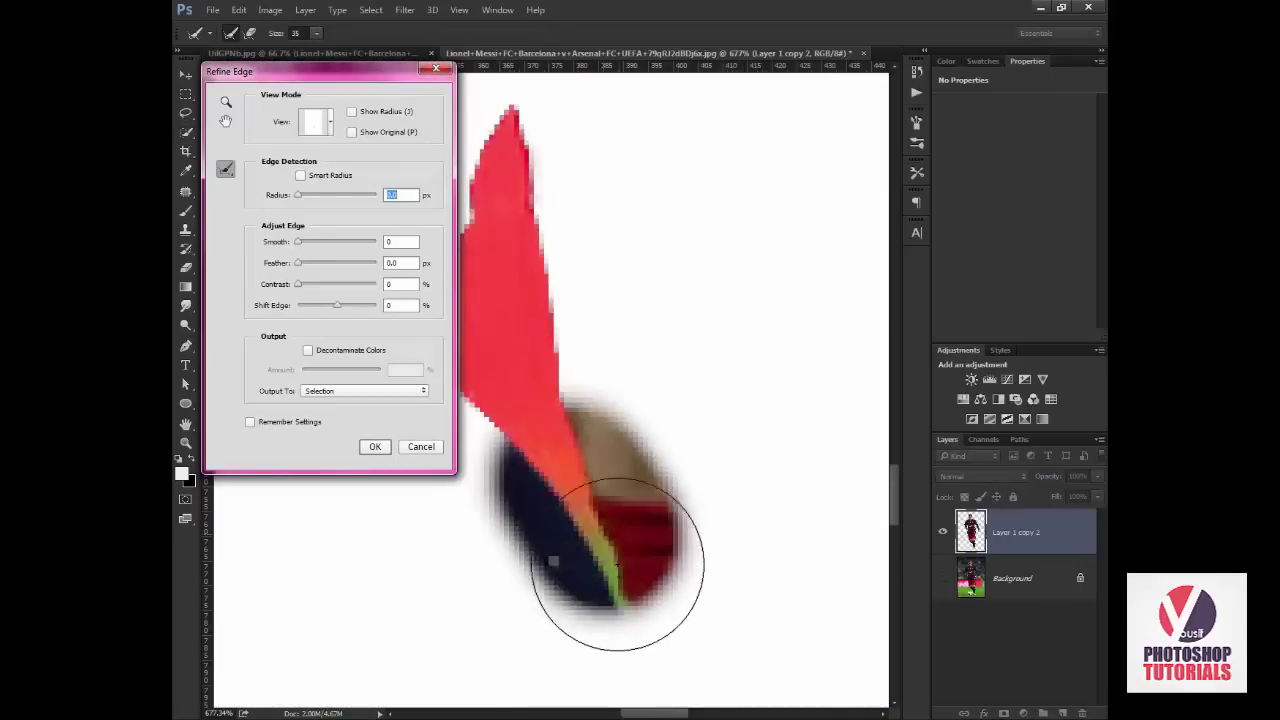
drag(529, 386, 511, 168)
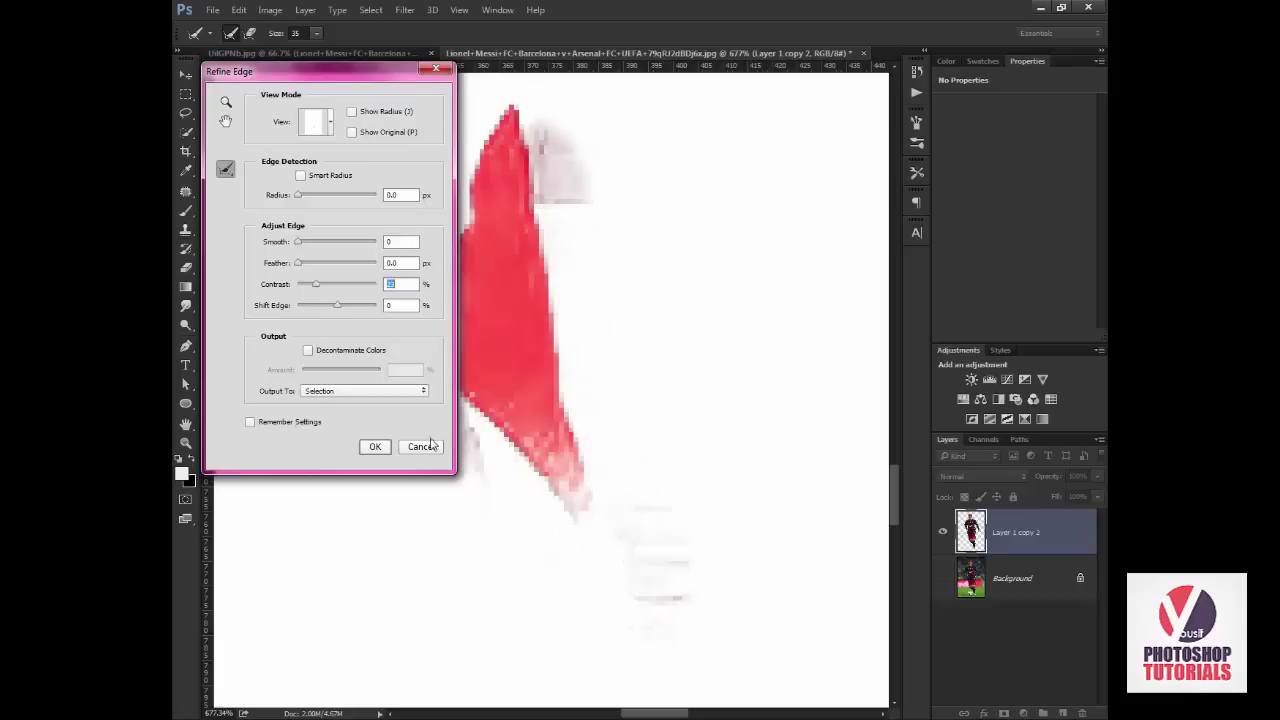
click(375, 446)
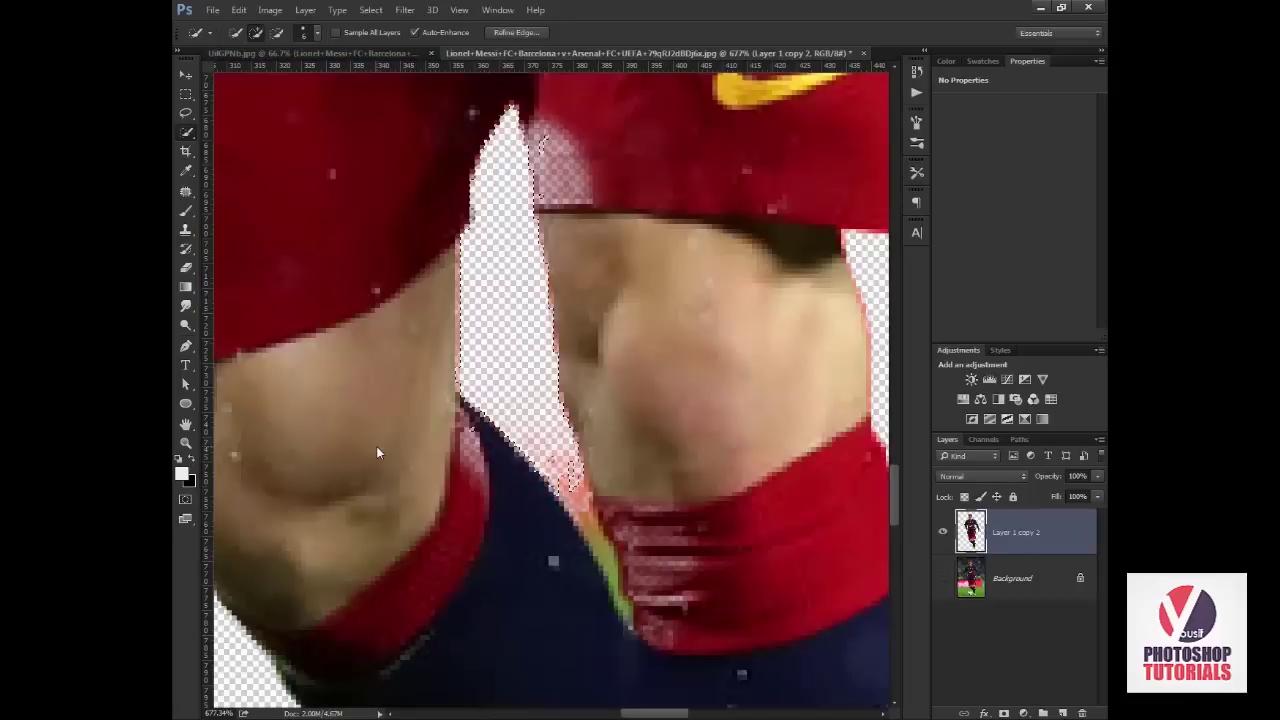
Duplicate Layer 1 copy 2, then remove the extra duplicate.
key(v)
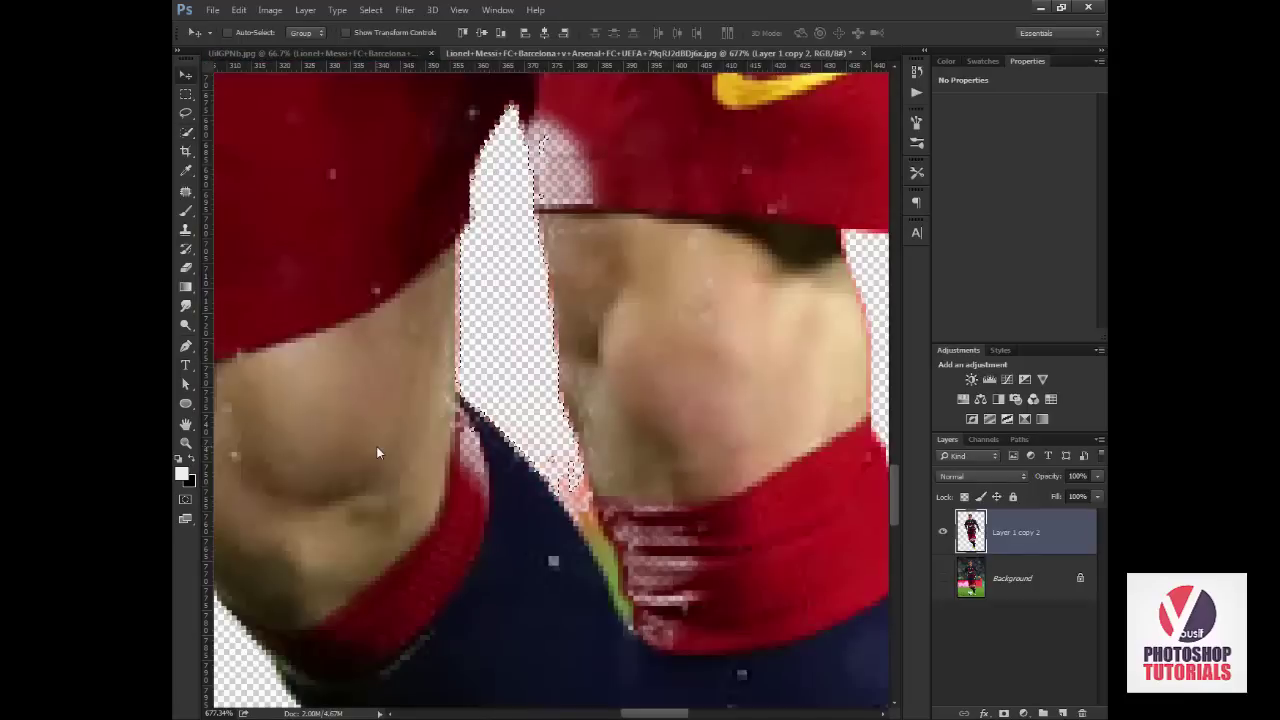
key(ctrl+j)
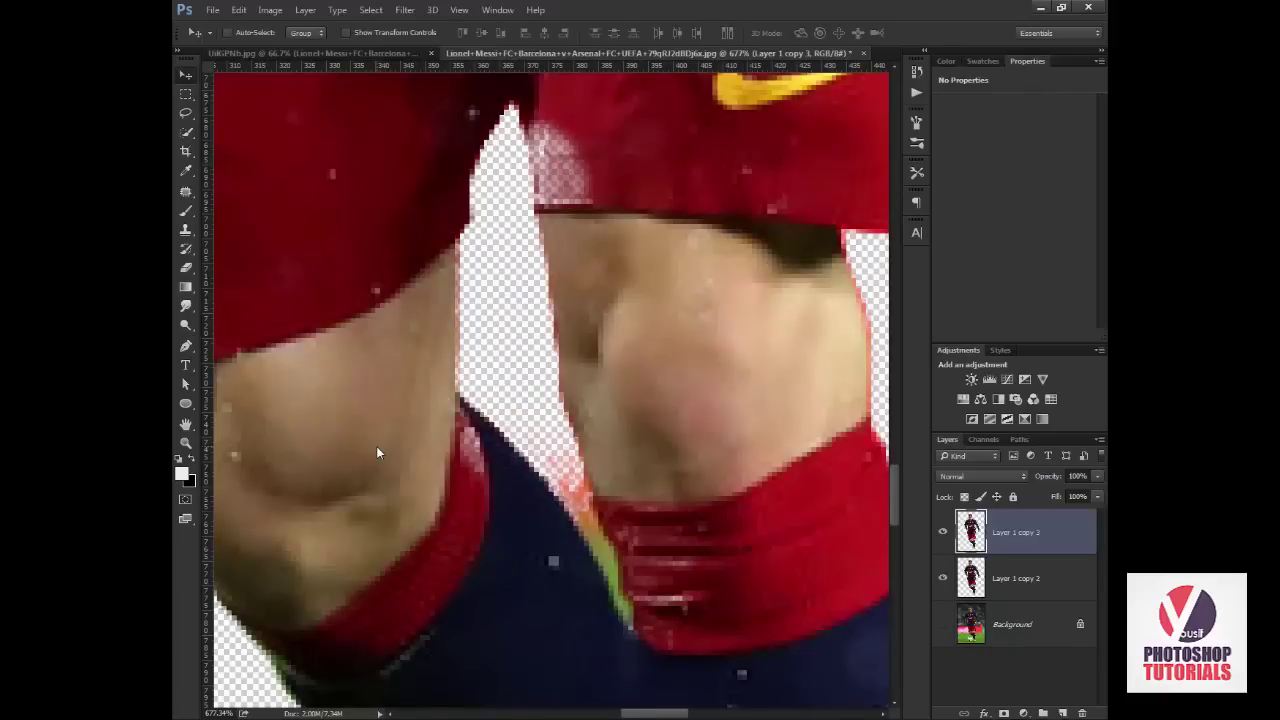
key(Delete)
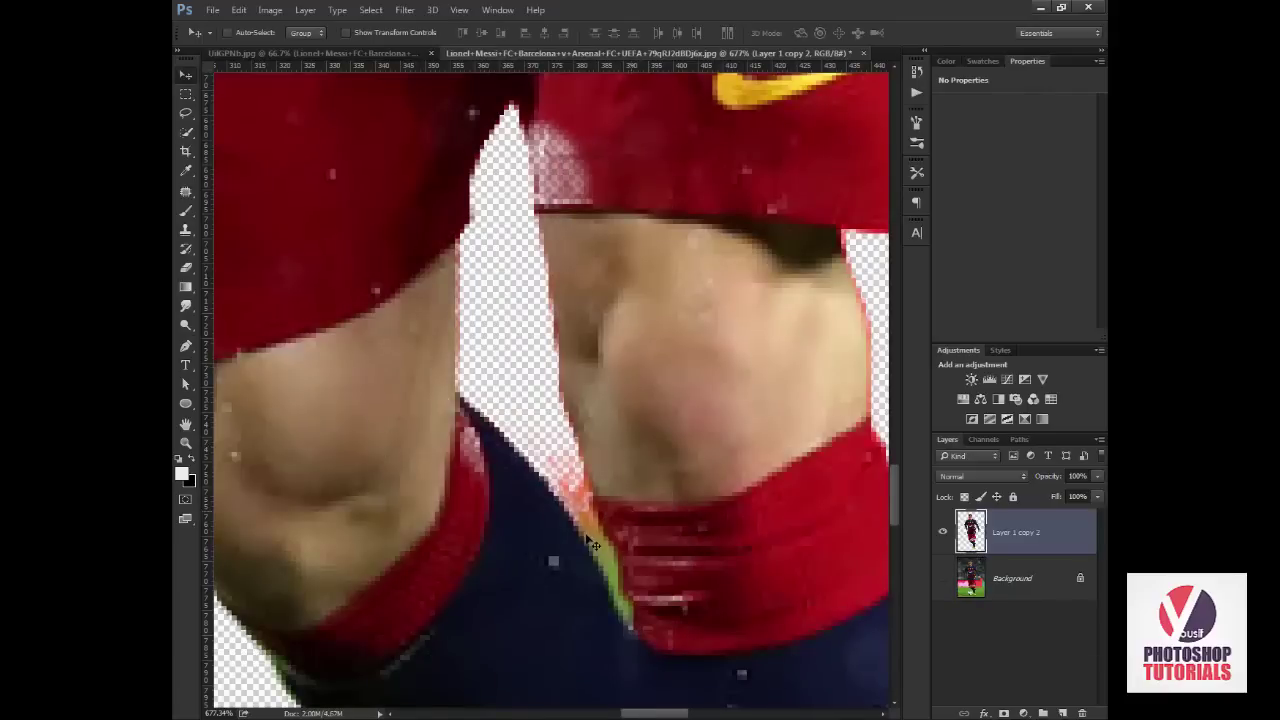
Erase the orange and green fringe along the arm–shorts edge with a 3 px eraser.
key(e)
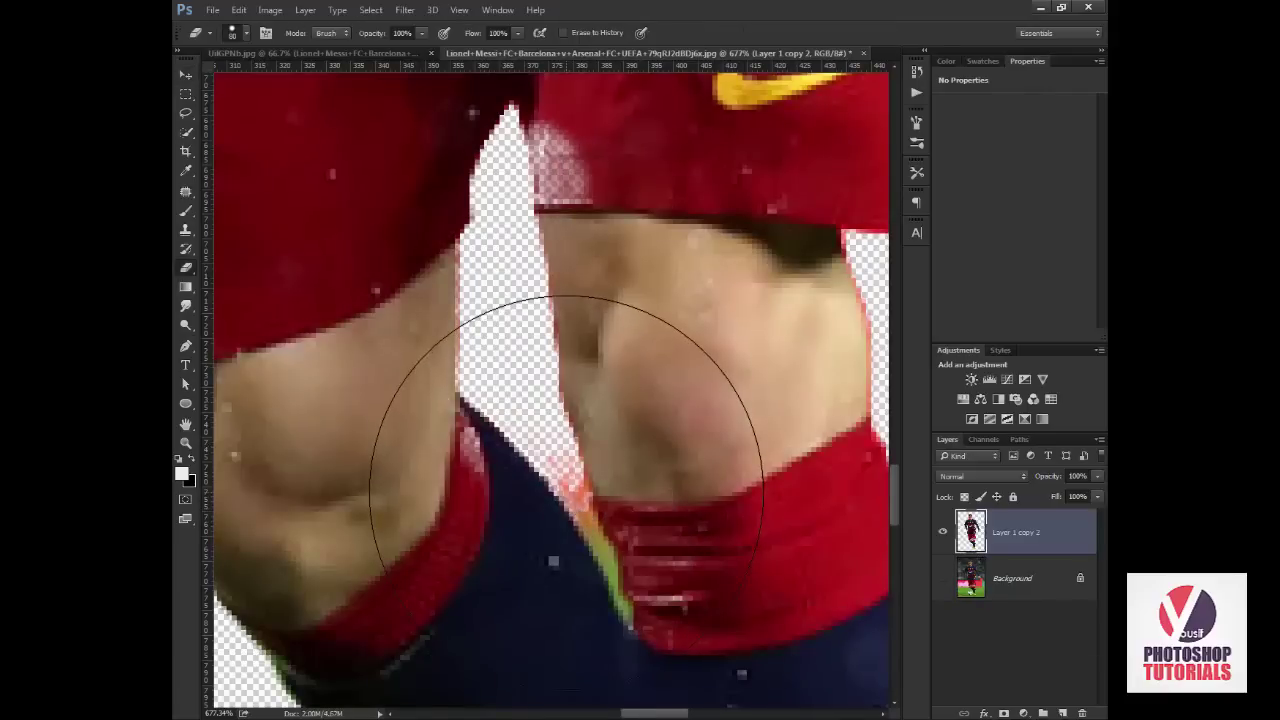
key(bracketleft)
key(bracketleft)
key(bracketleft)
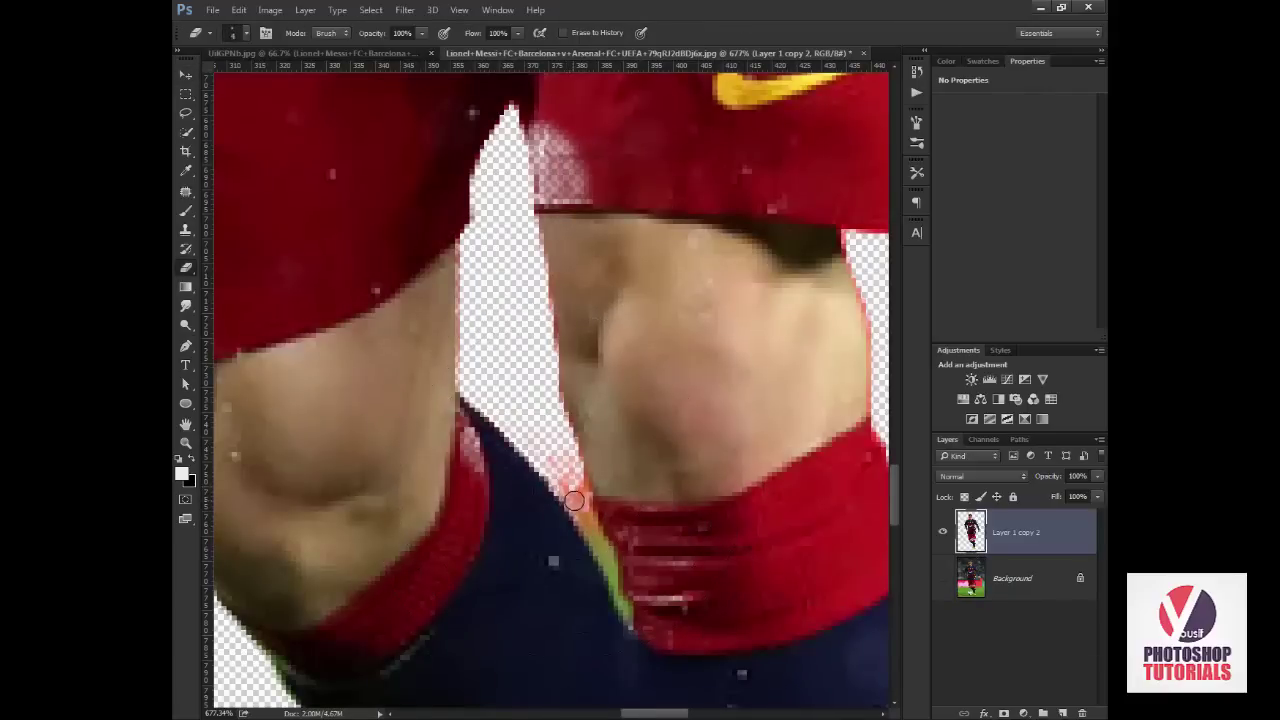
drag(593, 527, 632, 621)
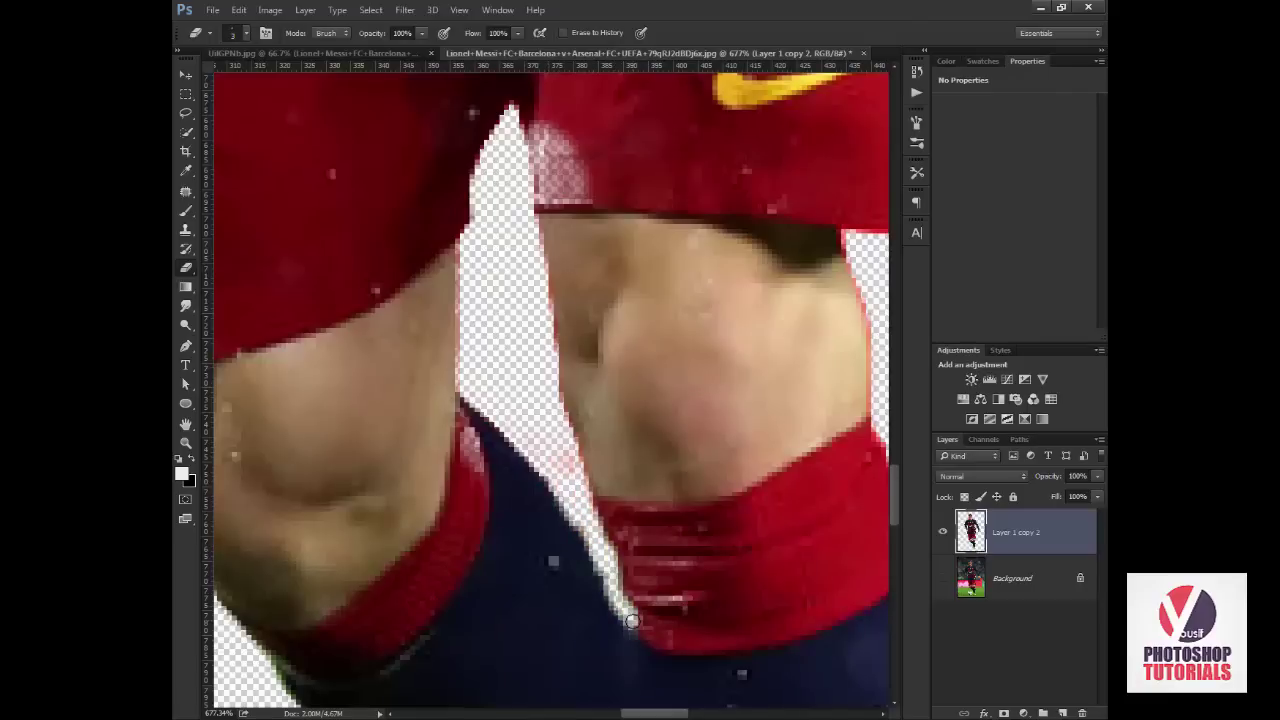
key(ctrl+0)
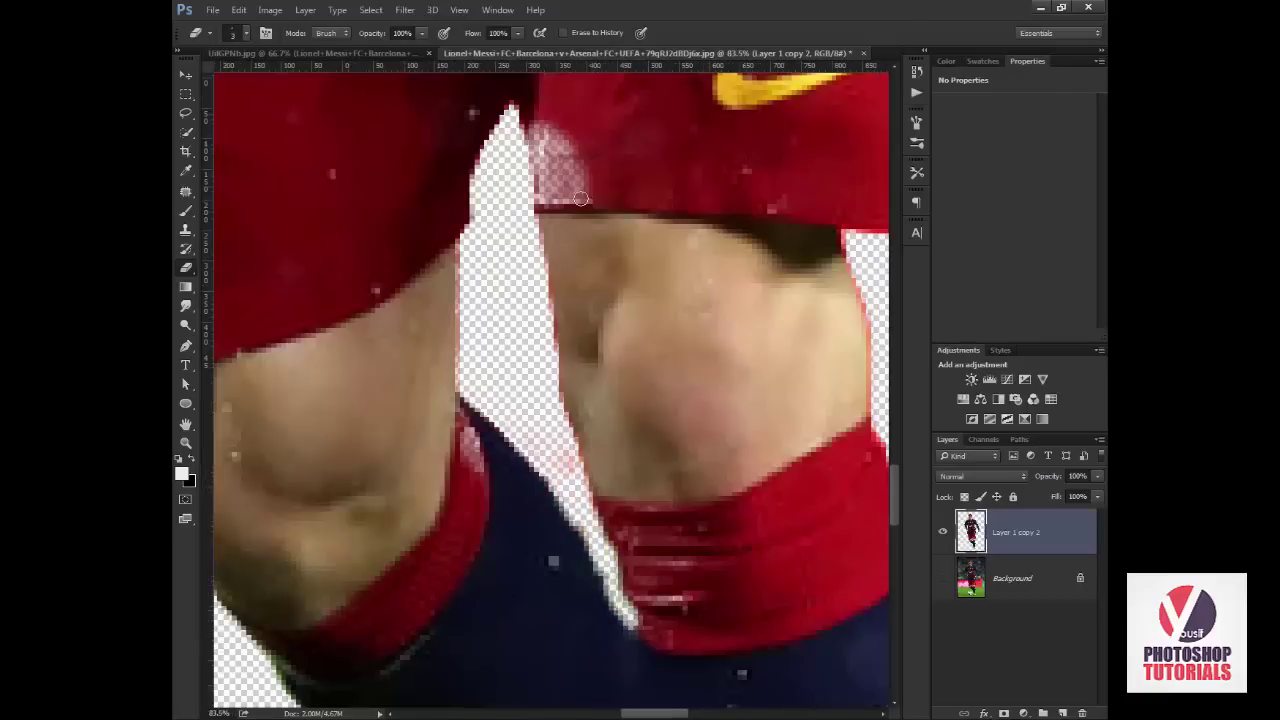
key(z)
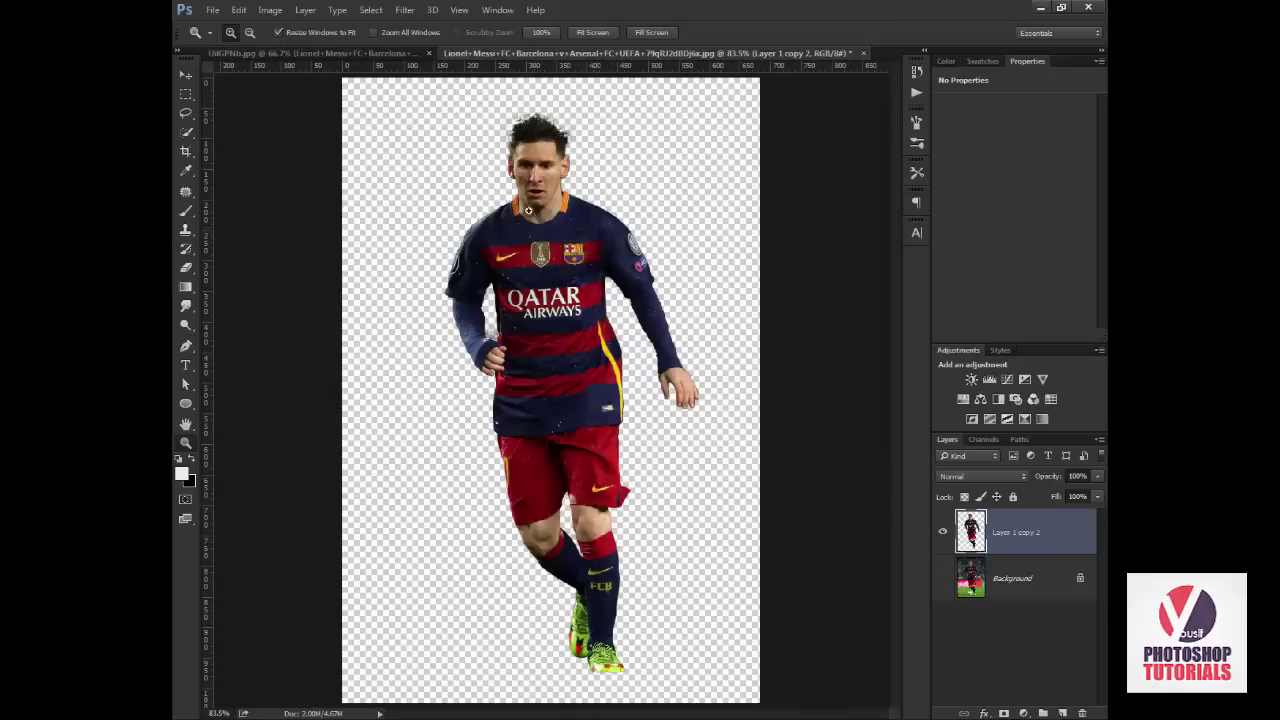
Zoom on the jersey and make the Background layer visible again.
click(535, 276)
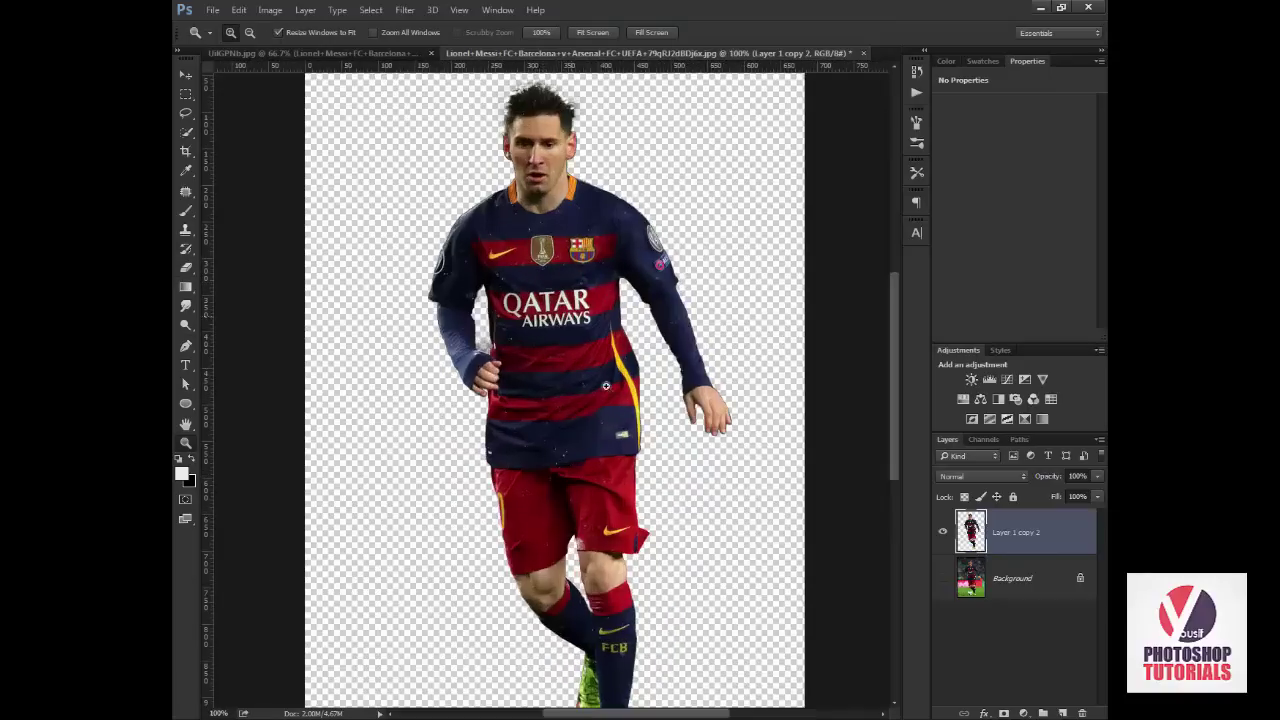
scroll(740, 449, down, 2)
click(941, 580)
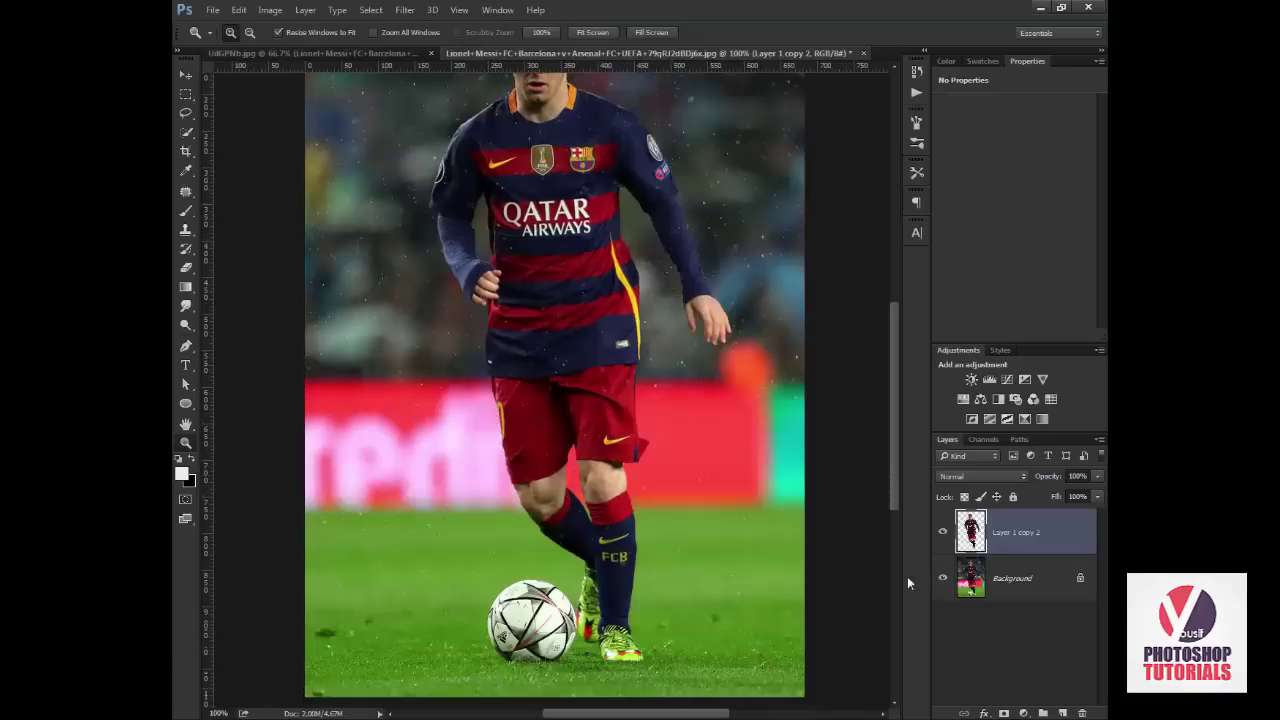
Zoom on the ball and draw an elliptical marquee selection around the football.
click(530, 615)
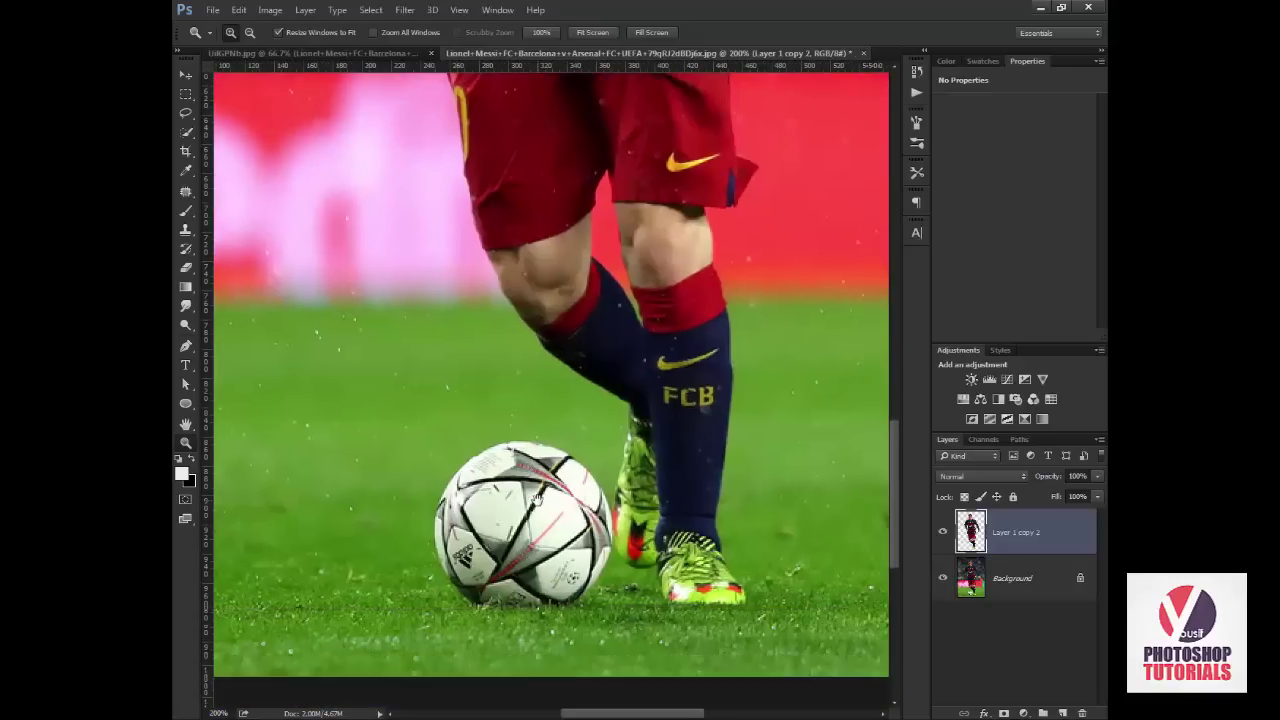
click(187, 115)
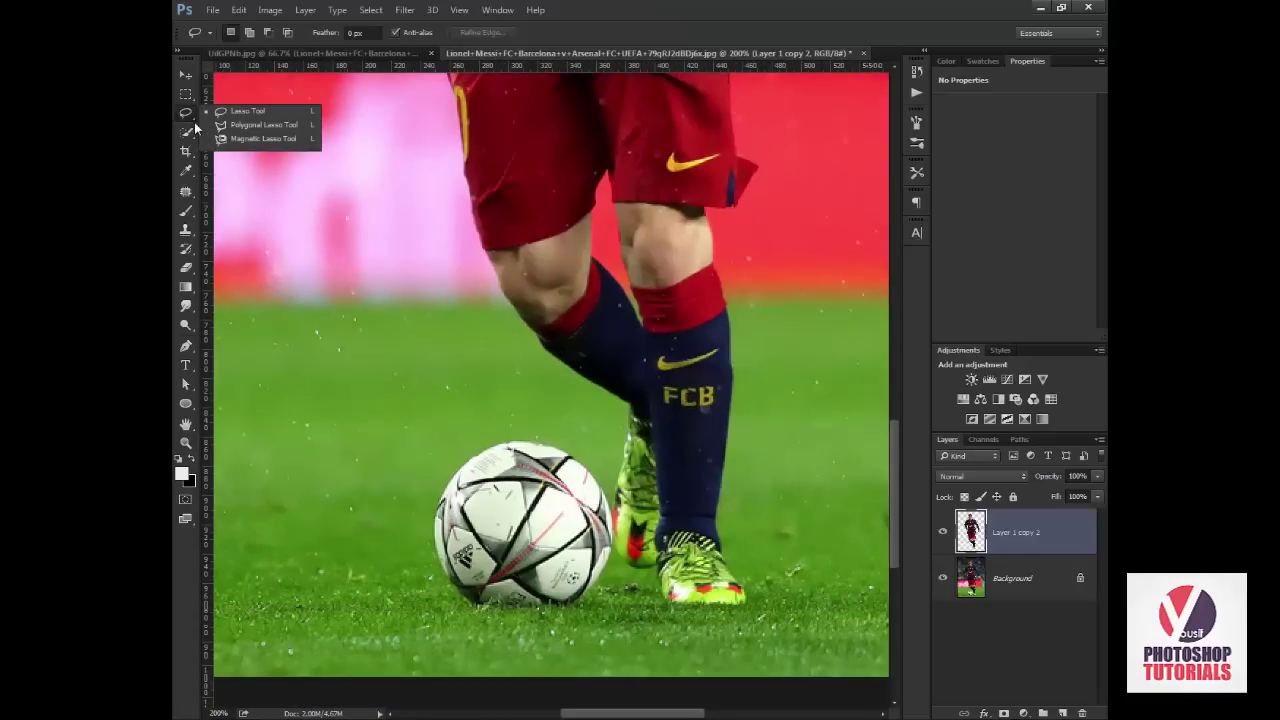
right_click(185, 94)
click(250, 106)
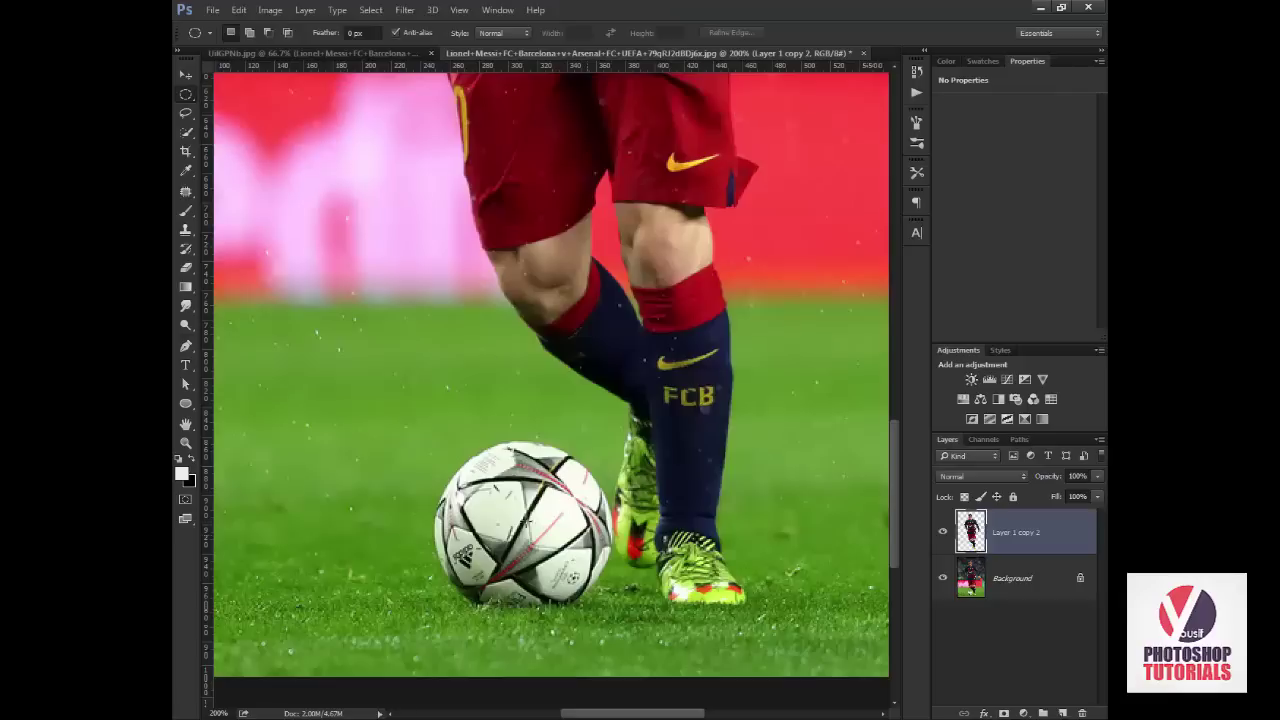
drag(519, 521, 656, 560)
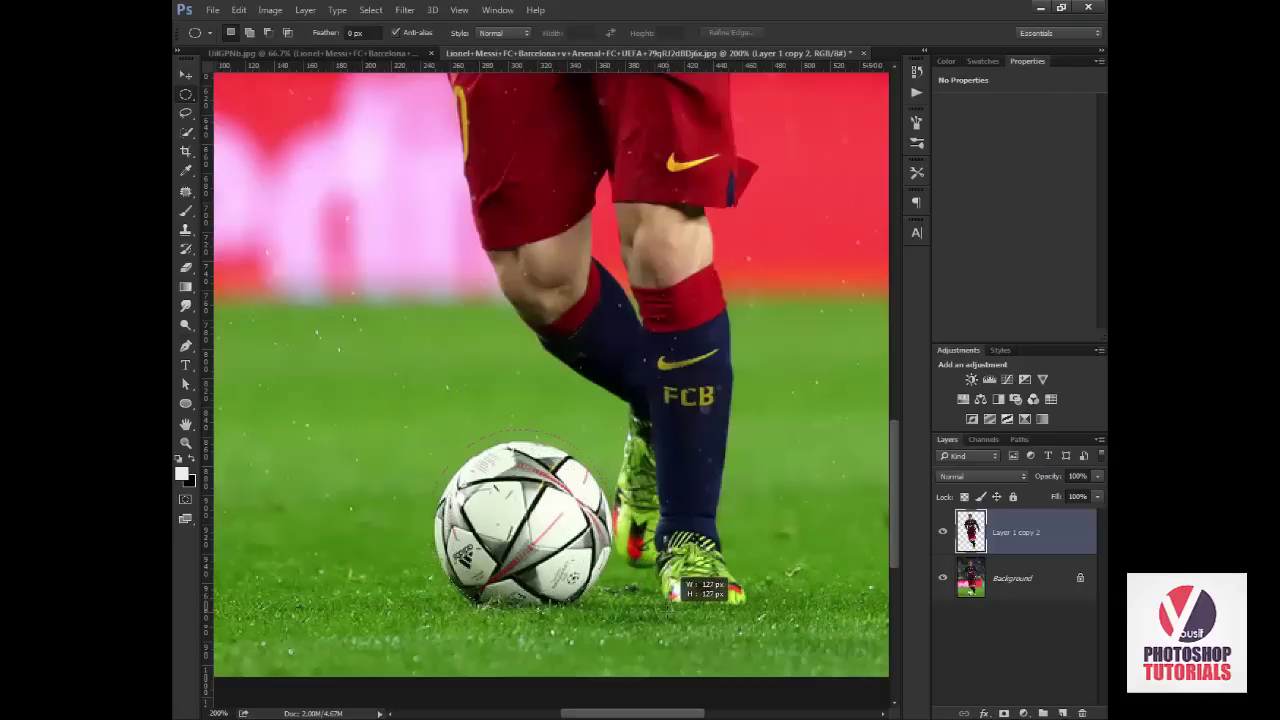
drag(656, 560, 702, 588)
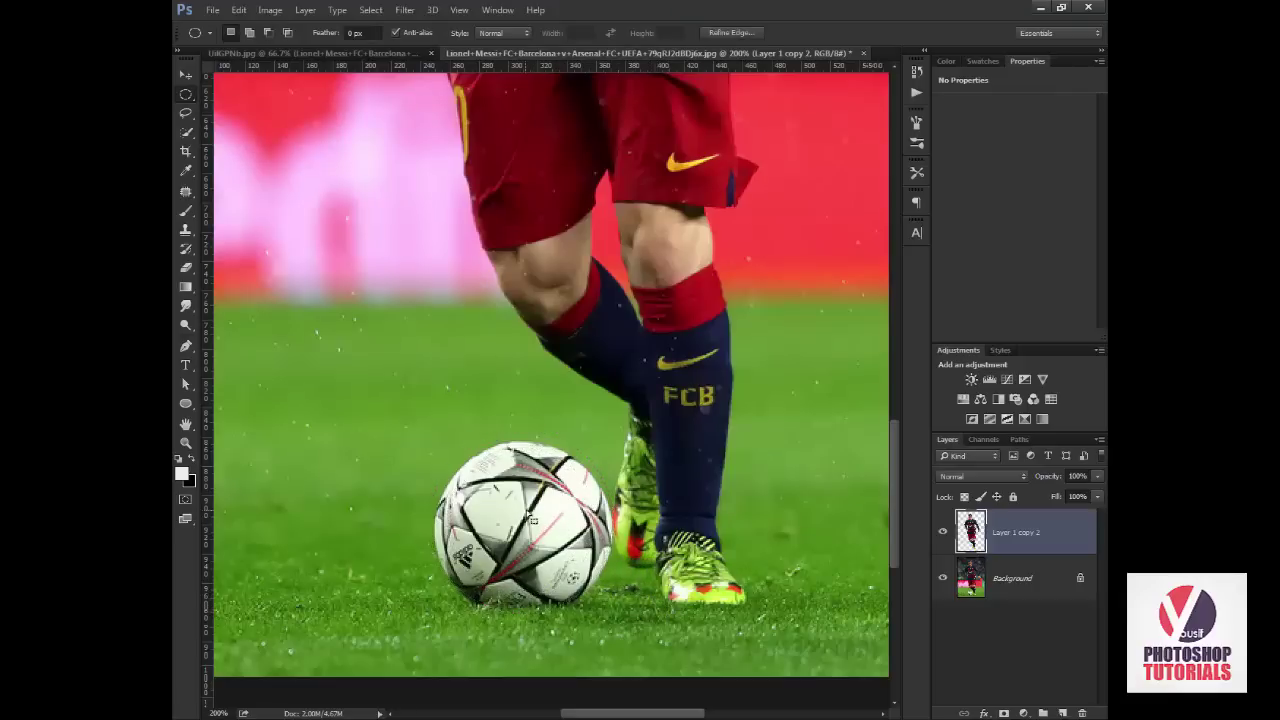
drag(533, 518, 532, 522)
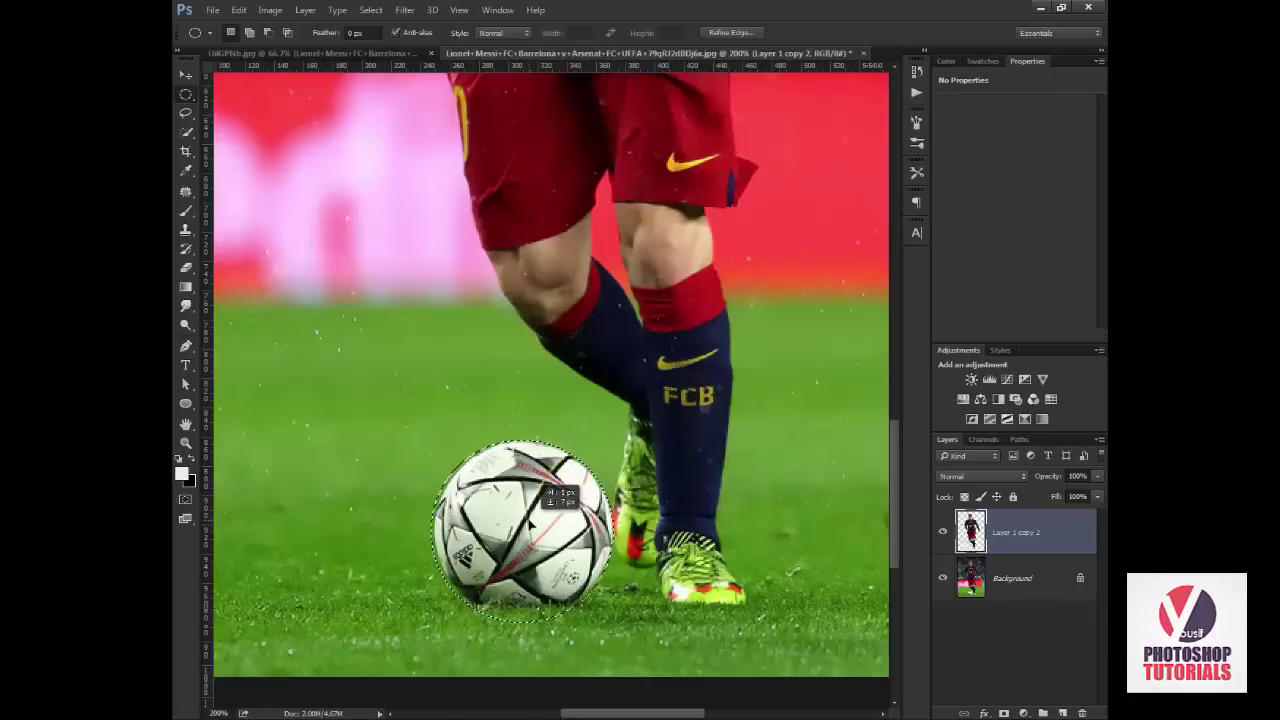
click(541, 500)
Use Transform Selection to shrink and nudge the circle to fit the ball.
click(370, 10)
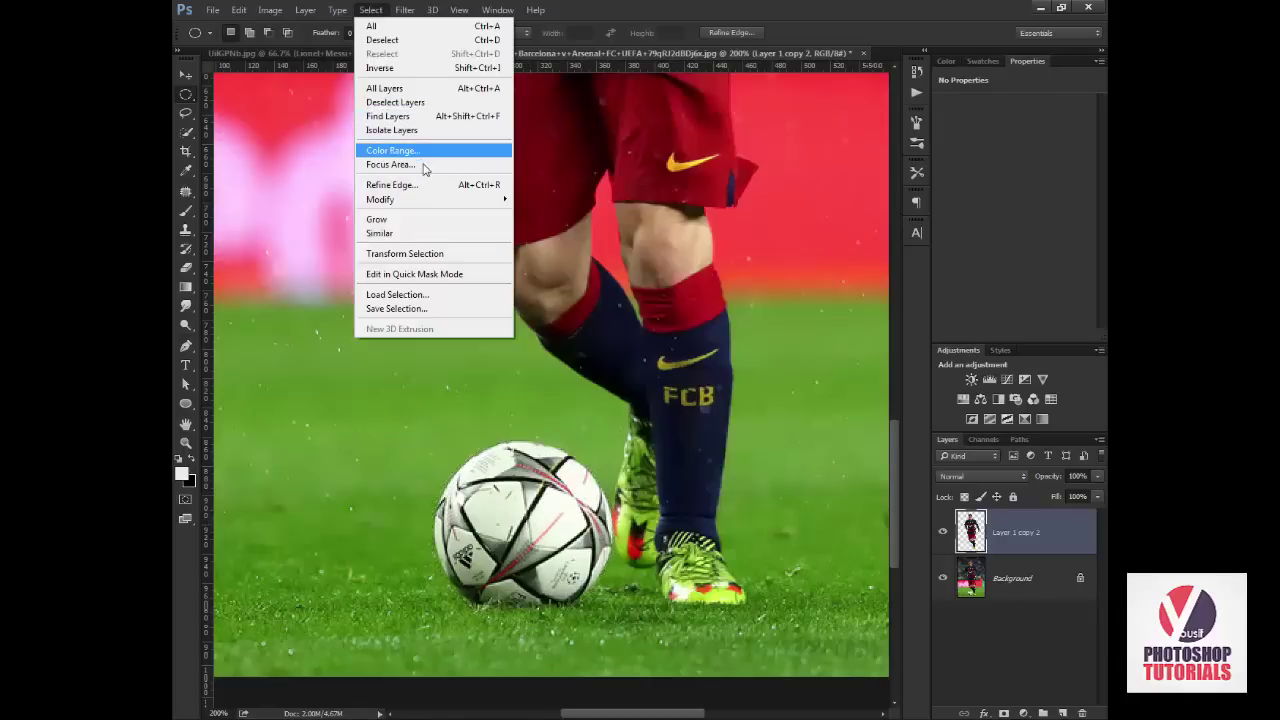
click(421, 258)
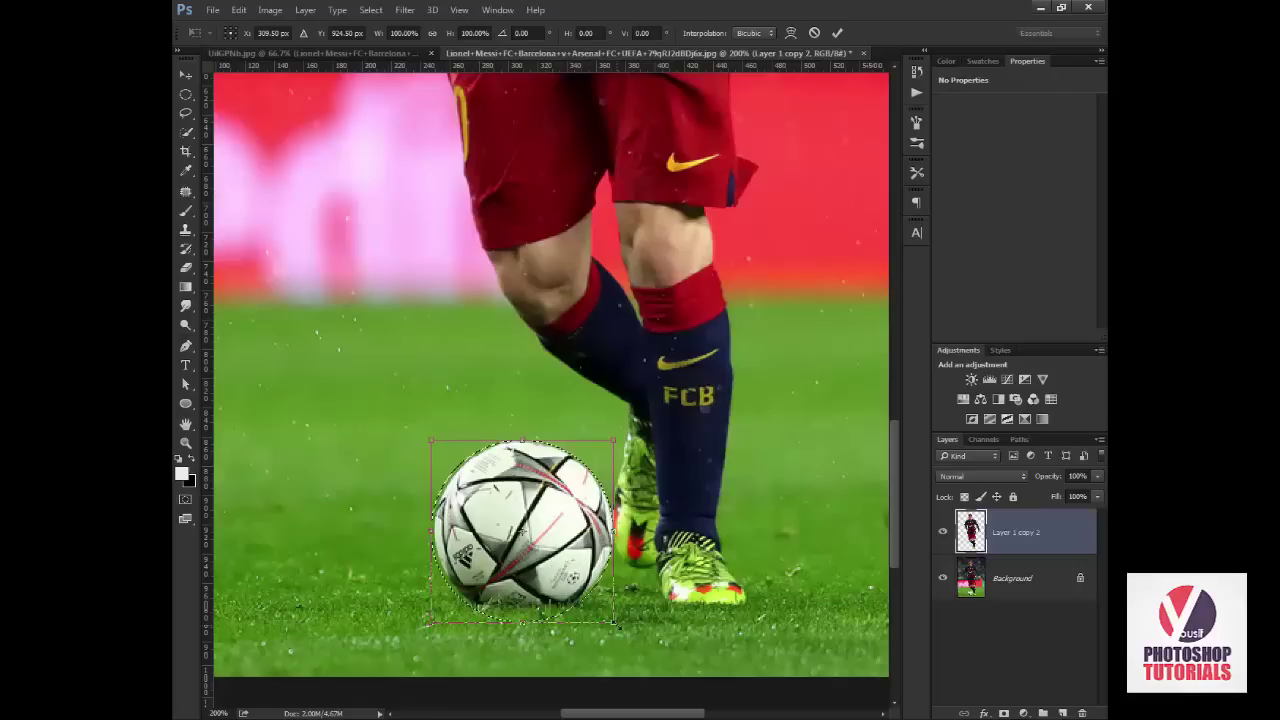
drag(615, 625, 612, 621)
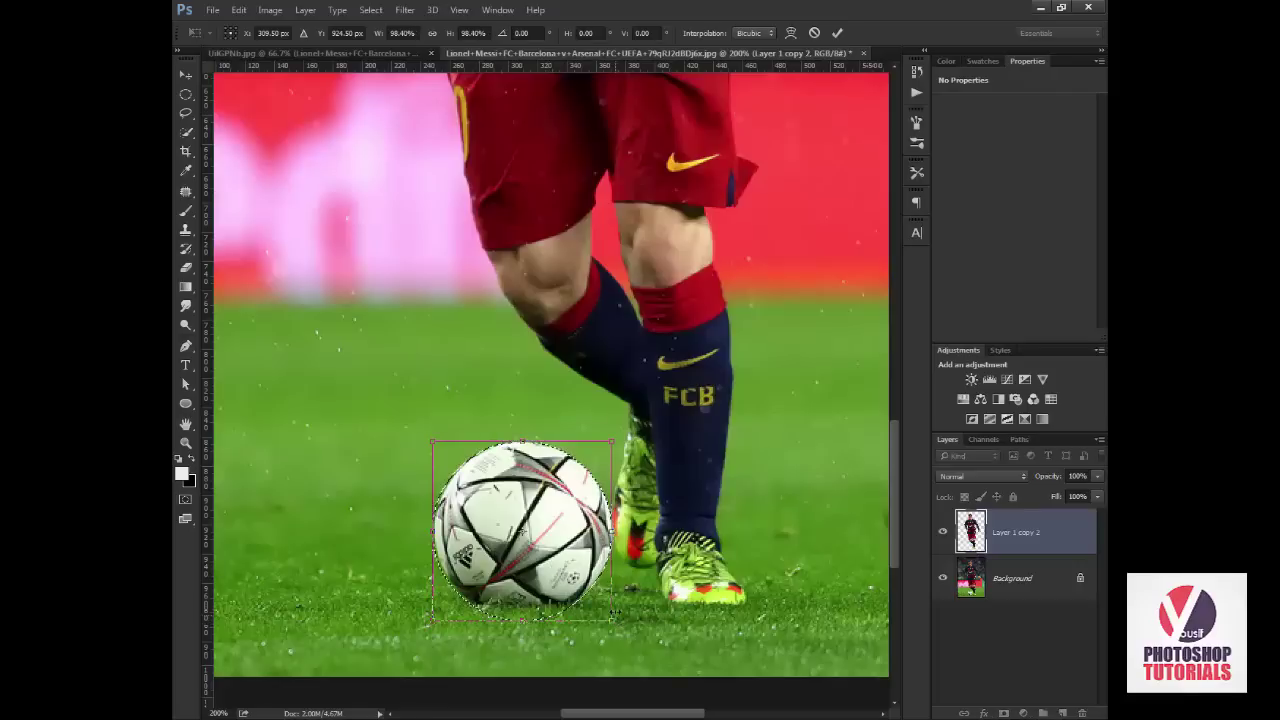
key(Right)
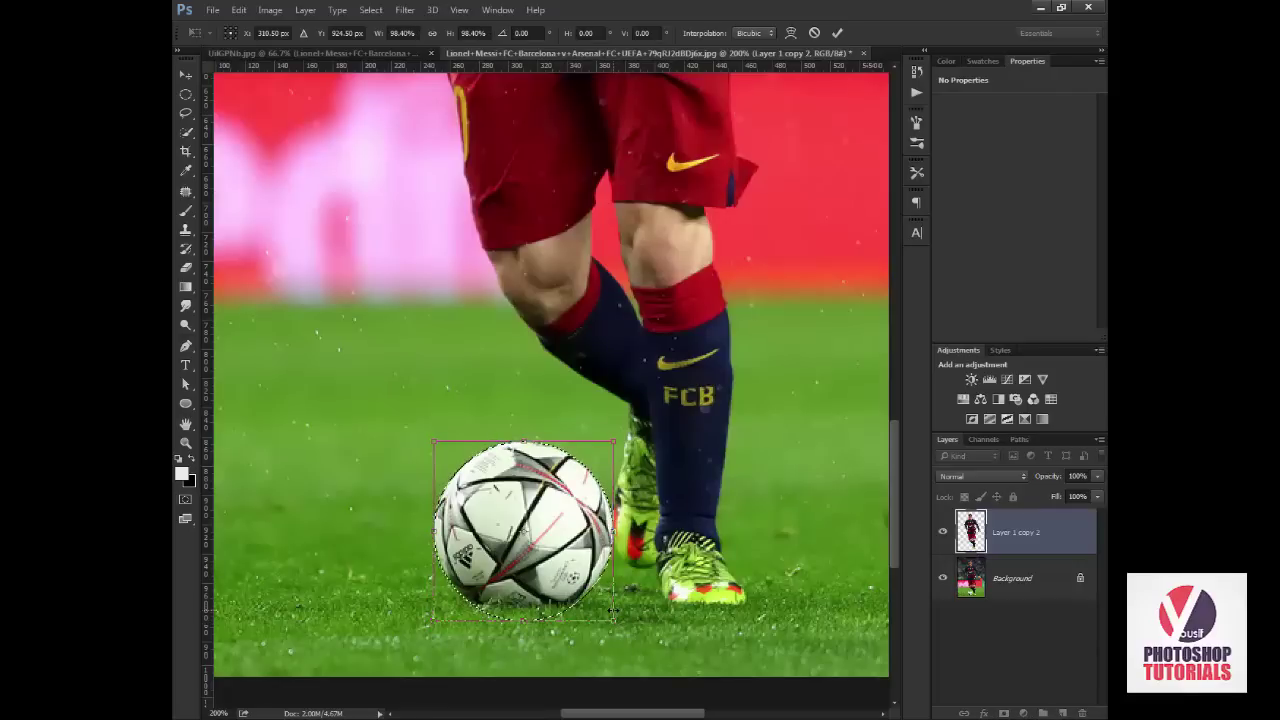
key(Return)
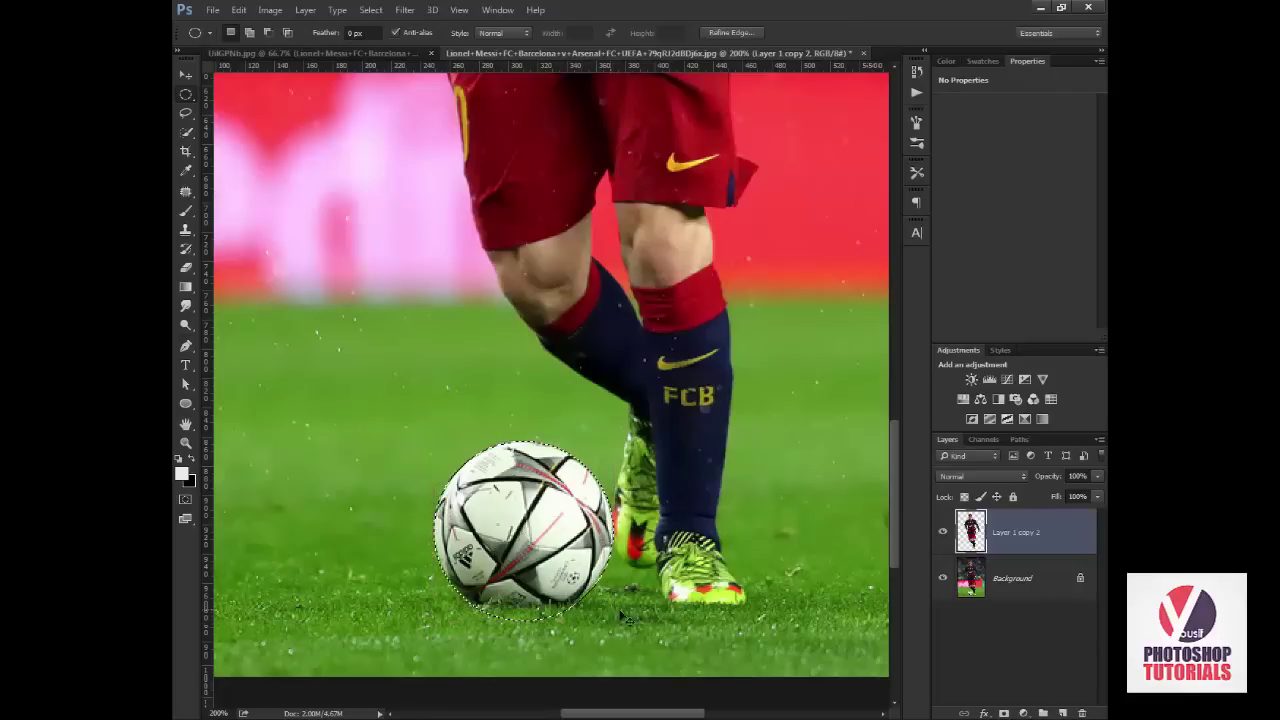
Copy the ball from Background, merge it into the player layer, and drag both into the stadium document.
click(990, 580)
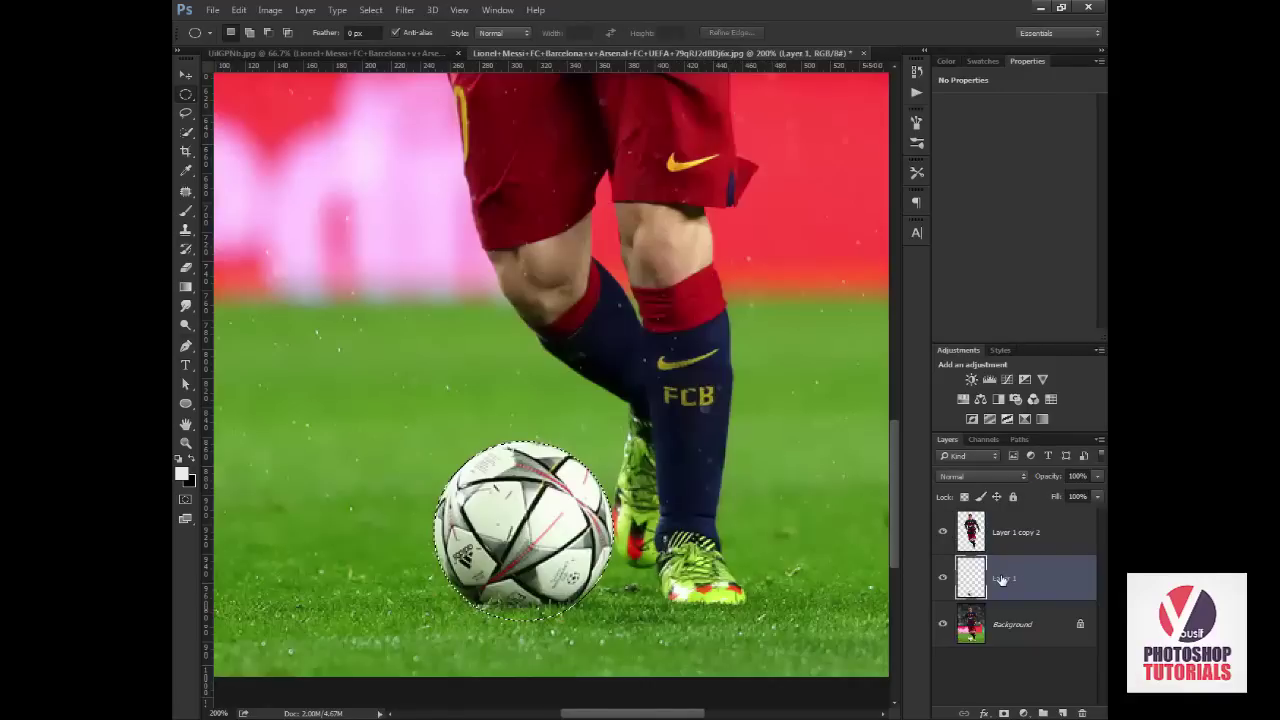
key(ctrl+j)
key(v)
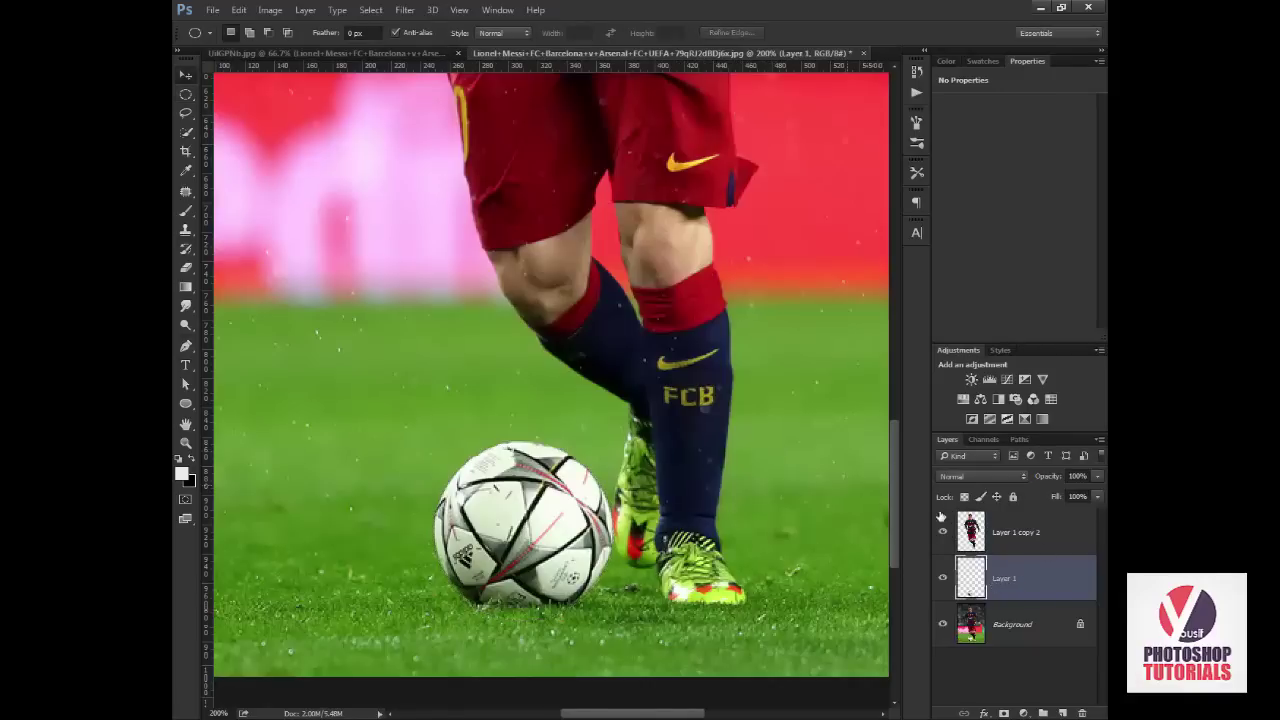
shift+click(1022, 530)
key(ctrl+e)
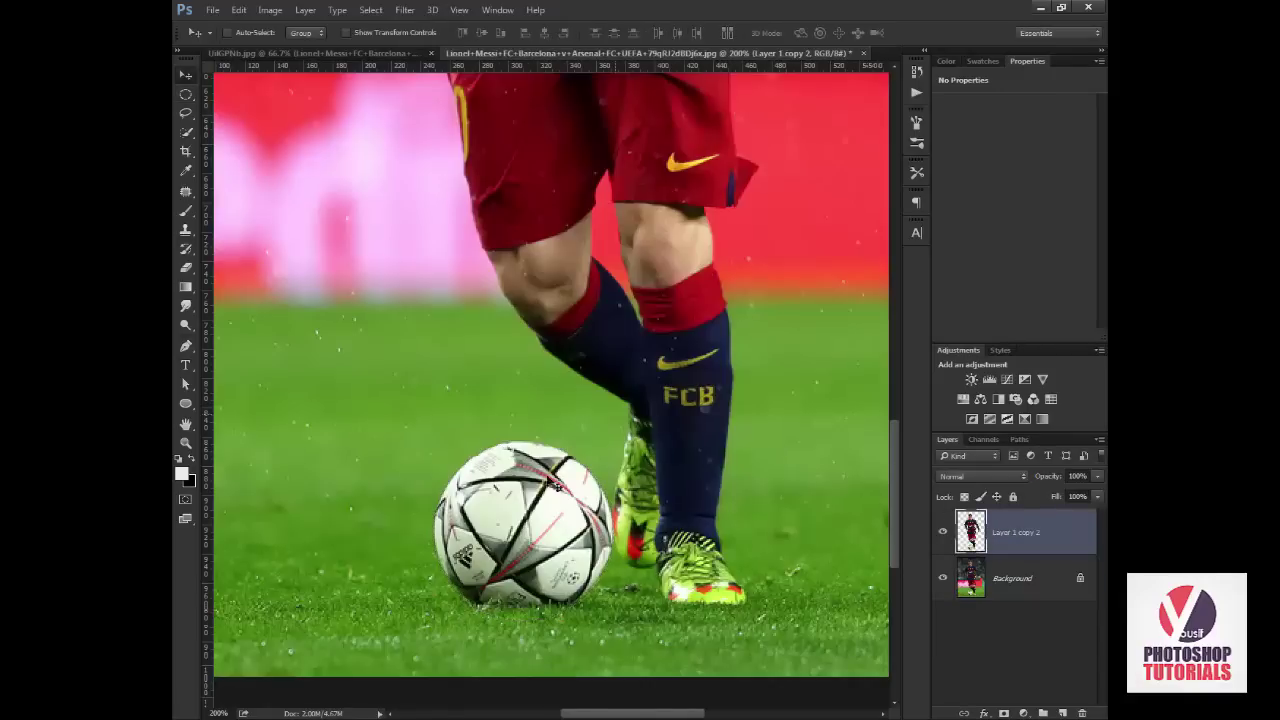
mouse_move(560, 458)
mouse_down()
mouse_move(425, 55)
mouse_move(603, 331)
mouse_move(651, 444)
mouse_up()
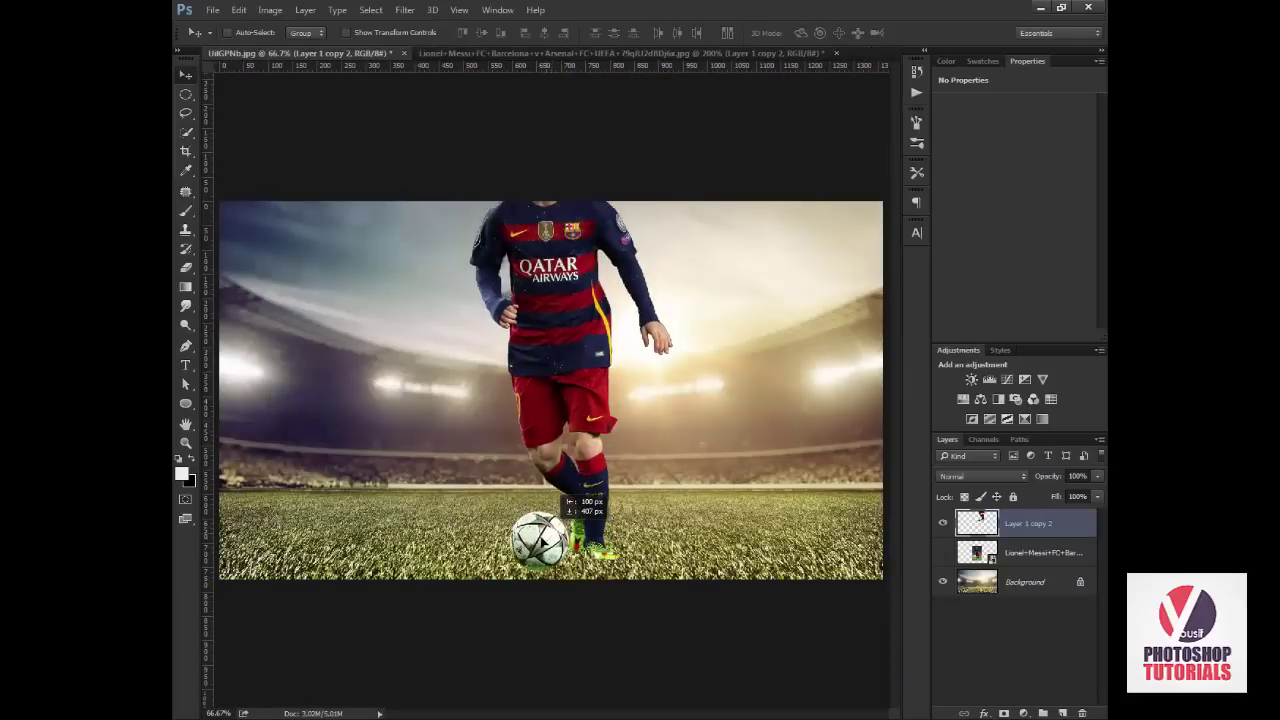
Shrink the Messi cutout to about 53% and check it against the original Messi photo.
key(ctrl+t)
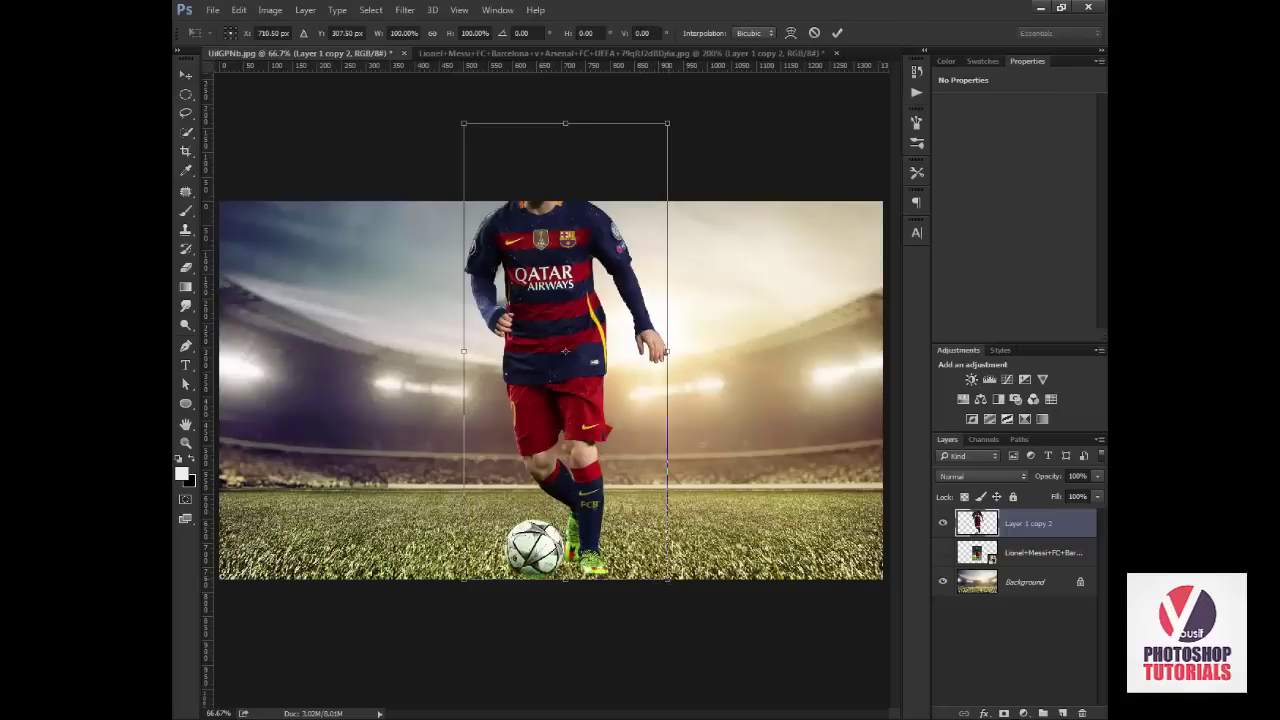
drag(667, 580, 600, 462)
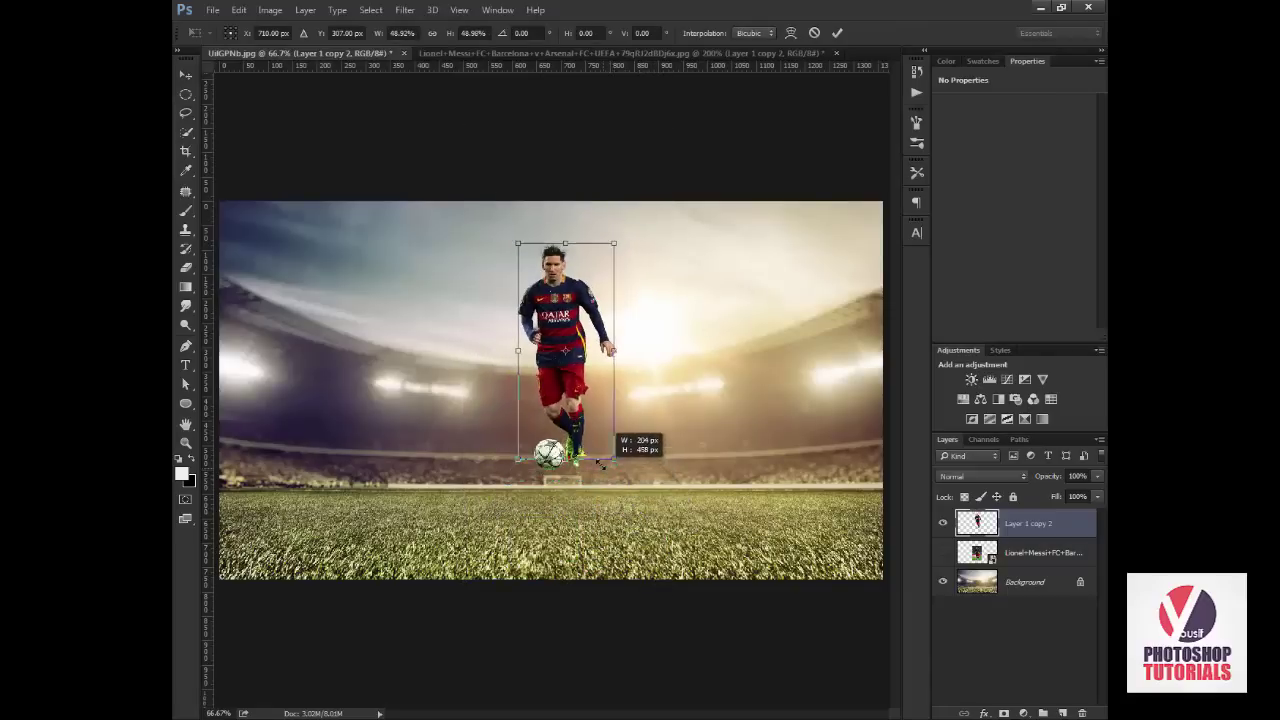
drag(600, 462, 610, 472)
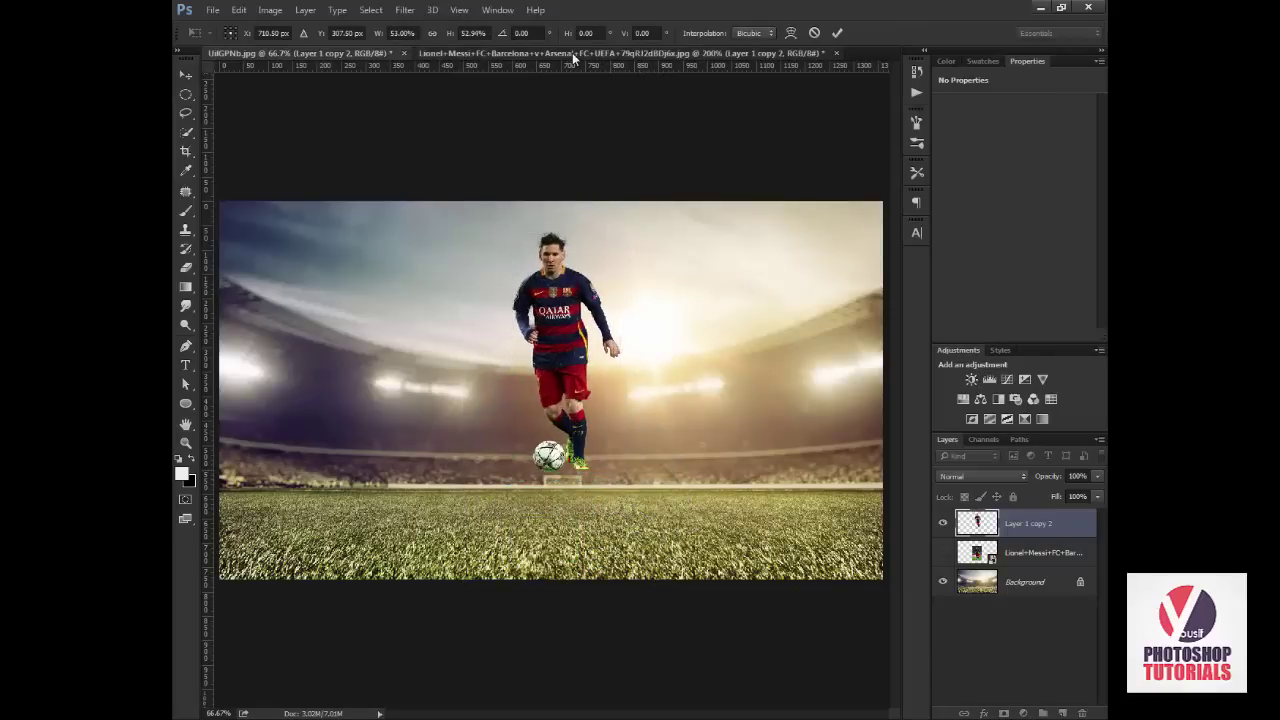
click(572, 53)
key(ctrl+0)
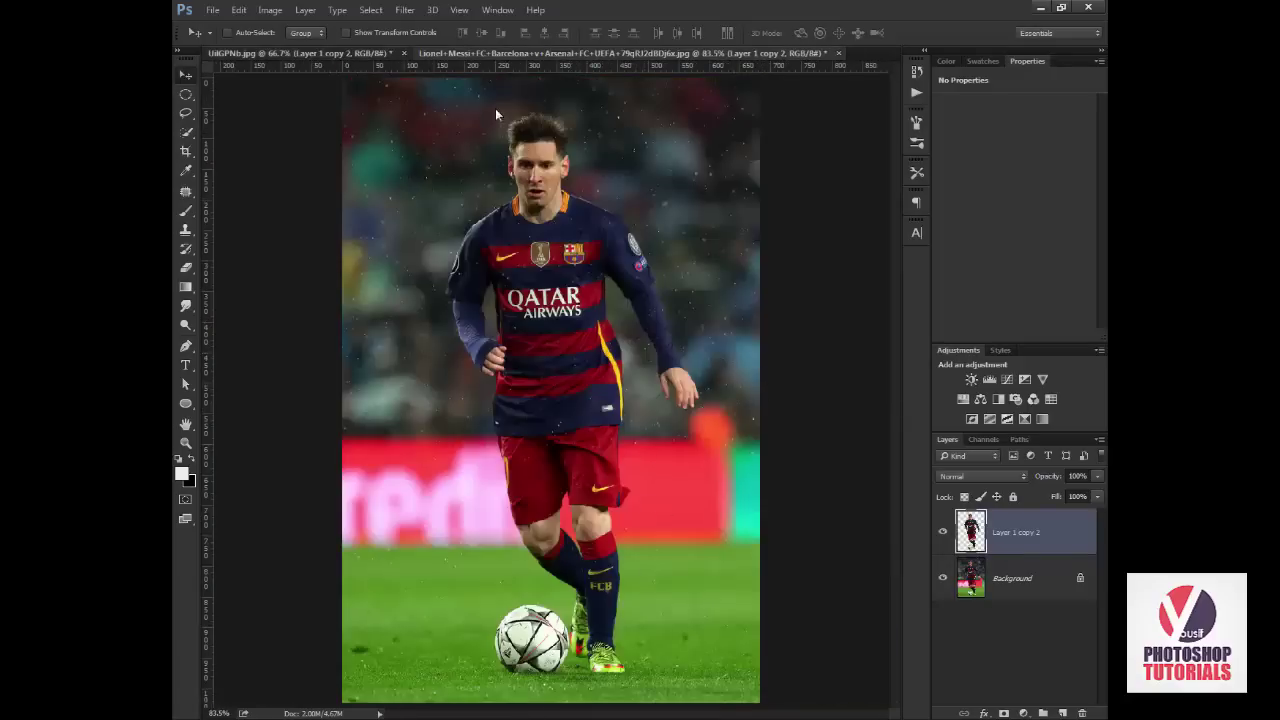
click(346, 52)
drag(611, 259, 609, 271)
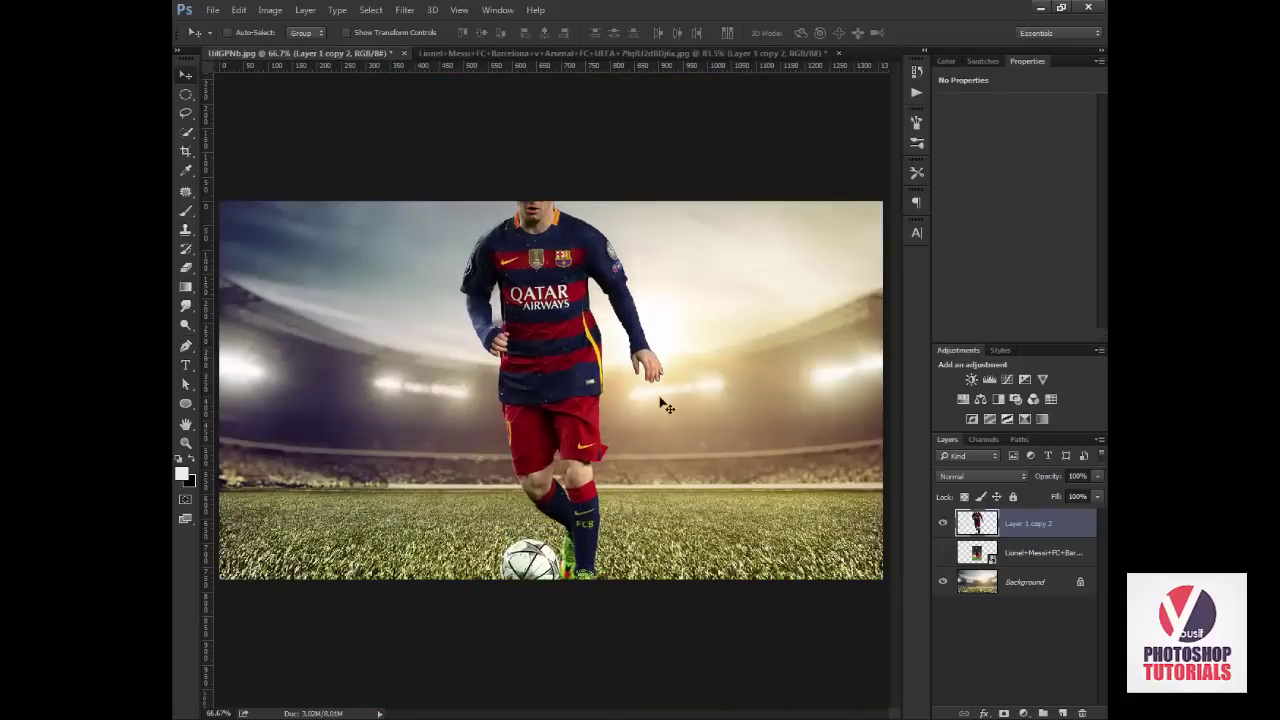
Rescale Messi to about 74% and place him slightly left of centre on the pitch.
key(ctrl+t)
drag(647, 586, 610, 470)
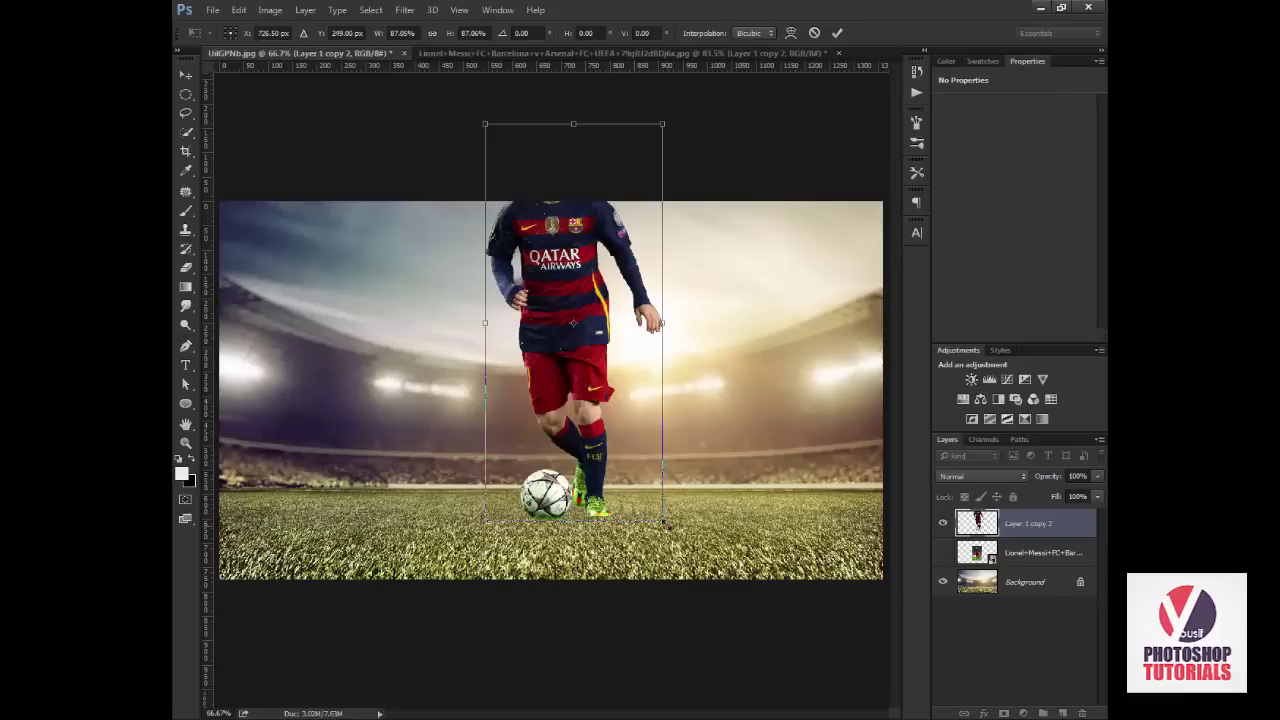
drag(664, 521, 649, 491)
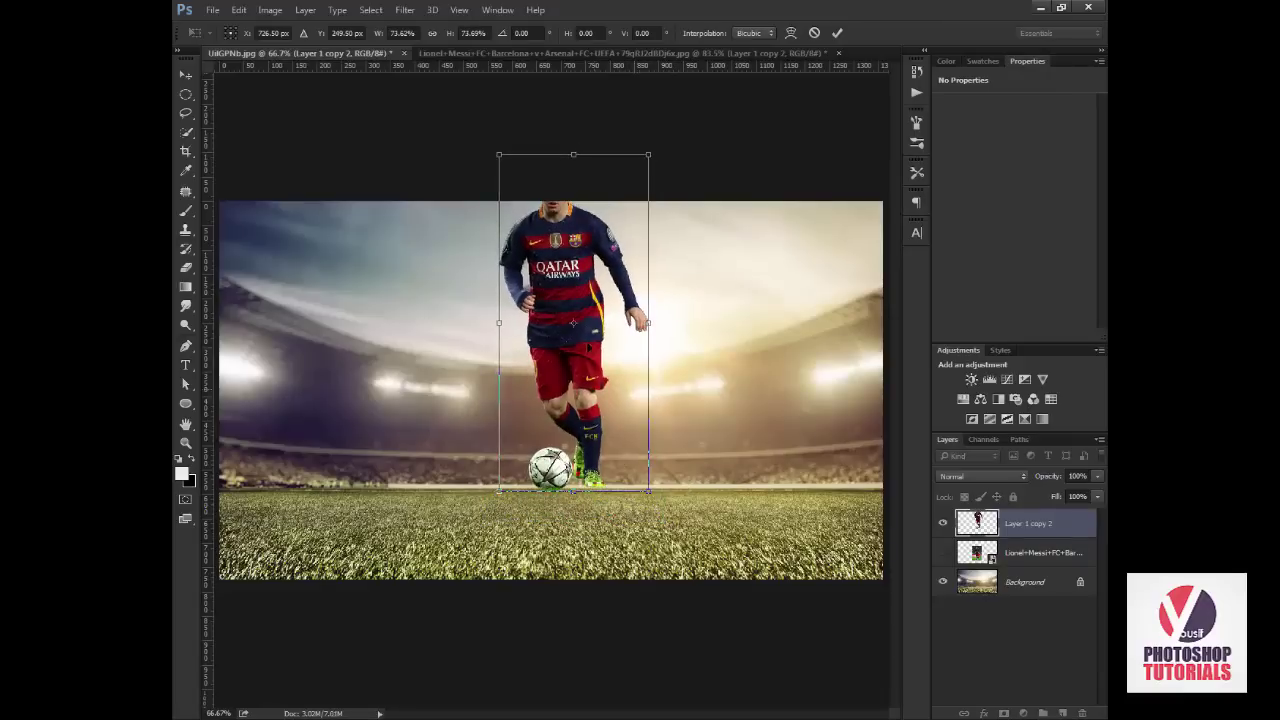
drag(588, 340, 568, 396)
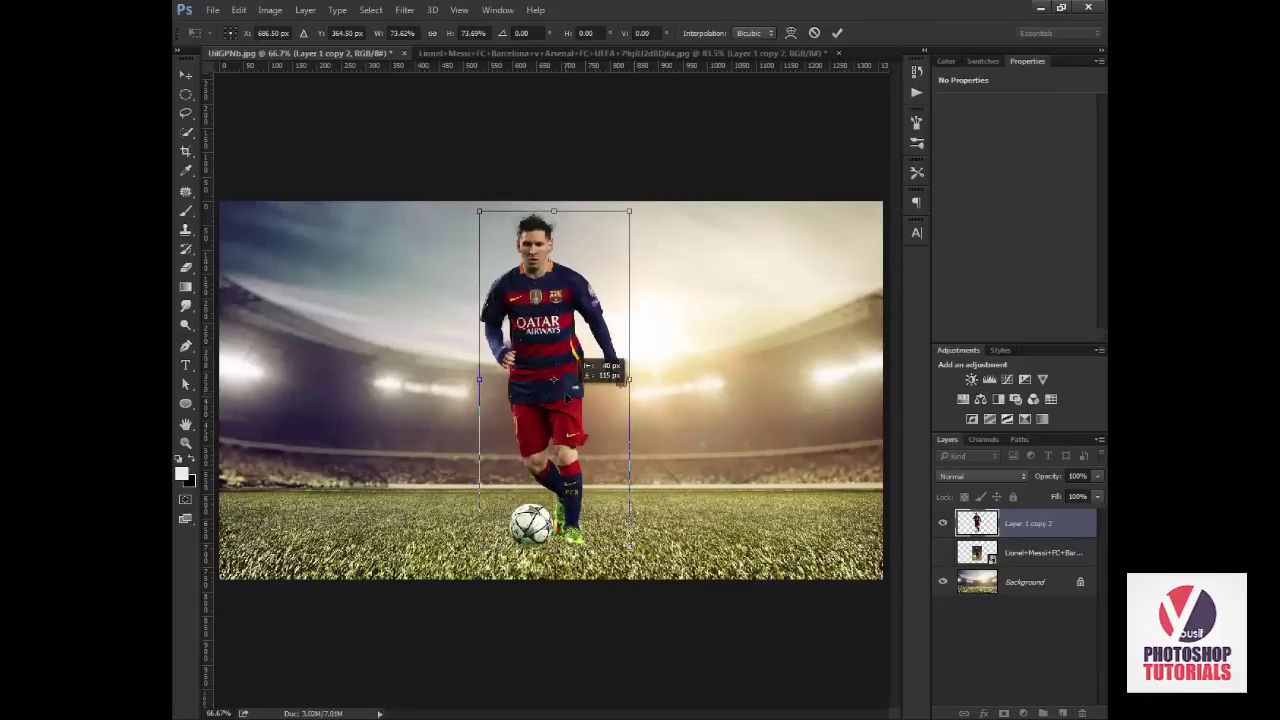
key(Return)
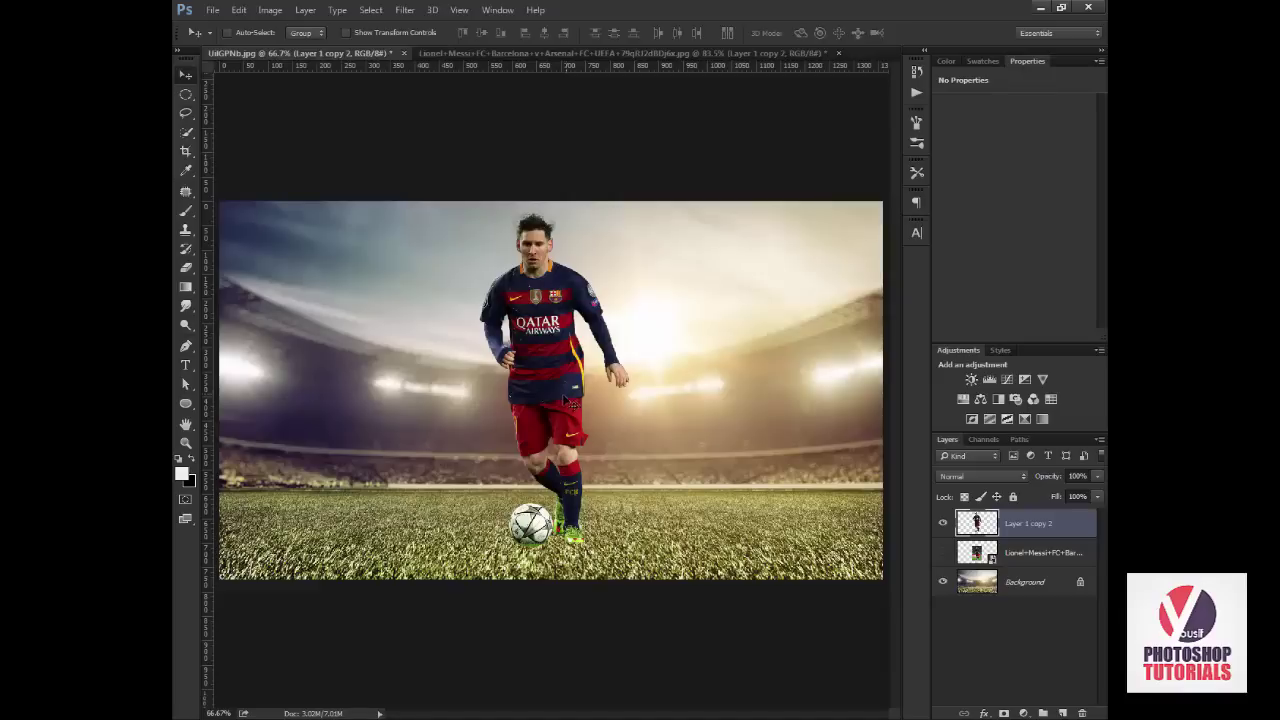
drag(566, 400, 542, 420)
Camera Raw grade Messi: Highlights −100, Shadows +100, Whites +33, Blacks −28, Vibrance +35.
key(z)
click(545, 457)
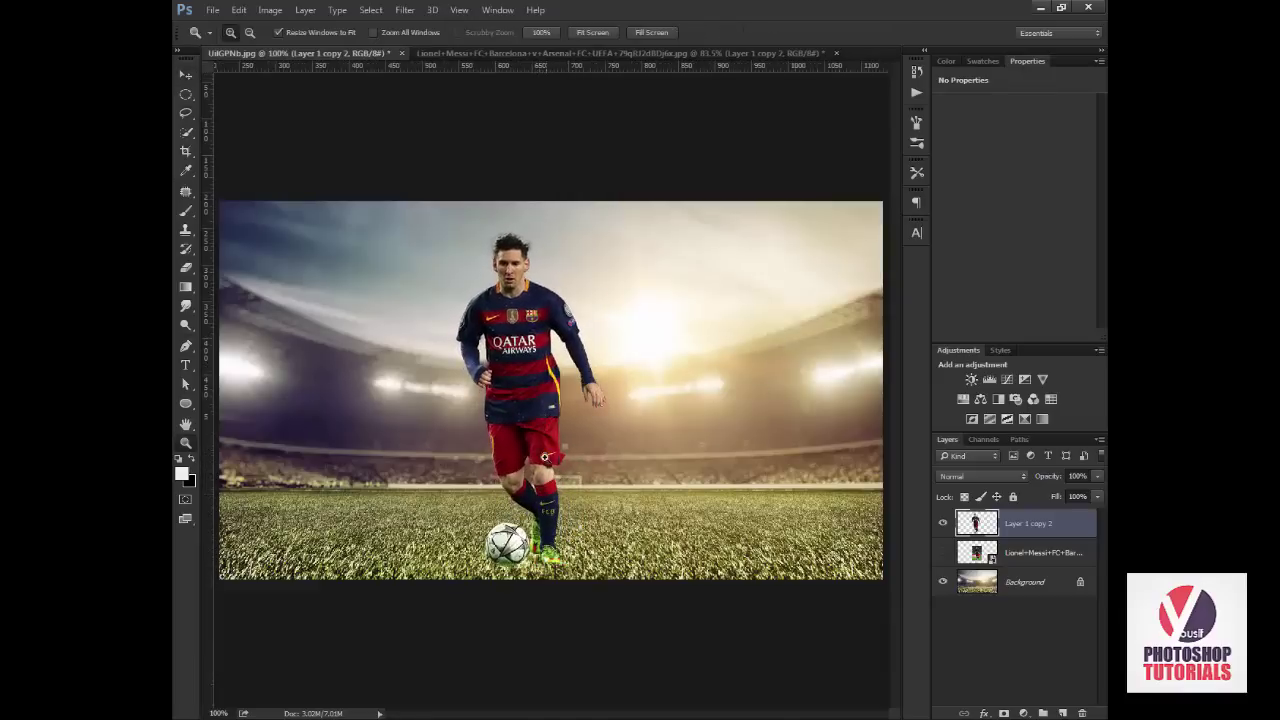
click(545, 457)
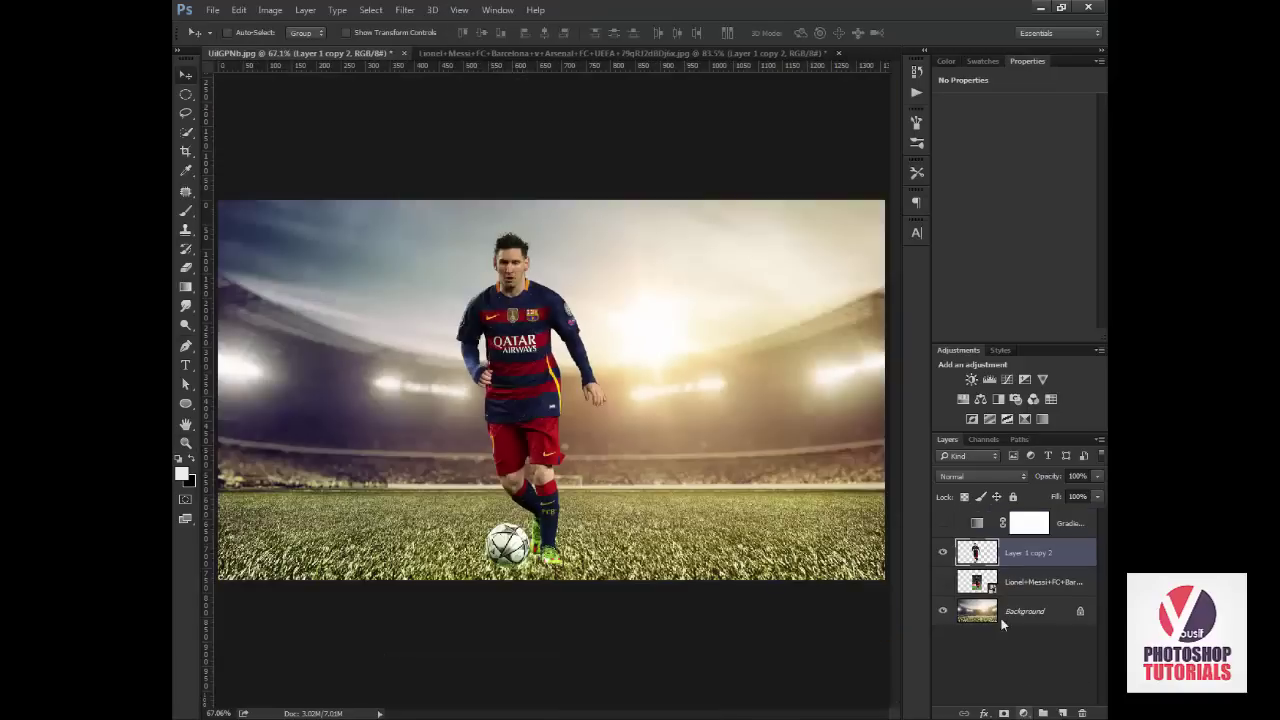
click(405, 9)
click(483, 96)
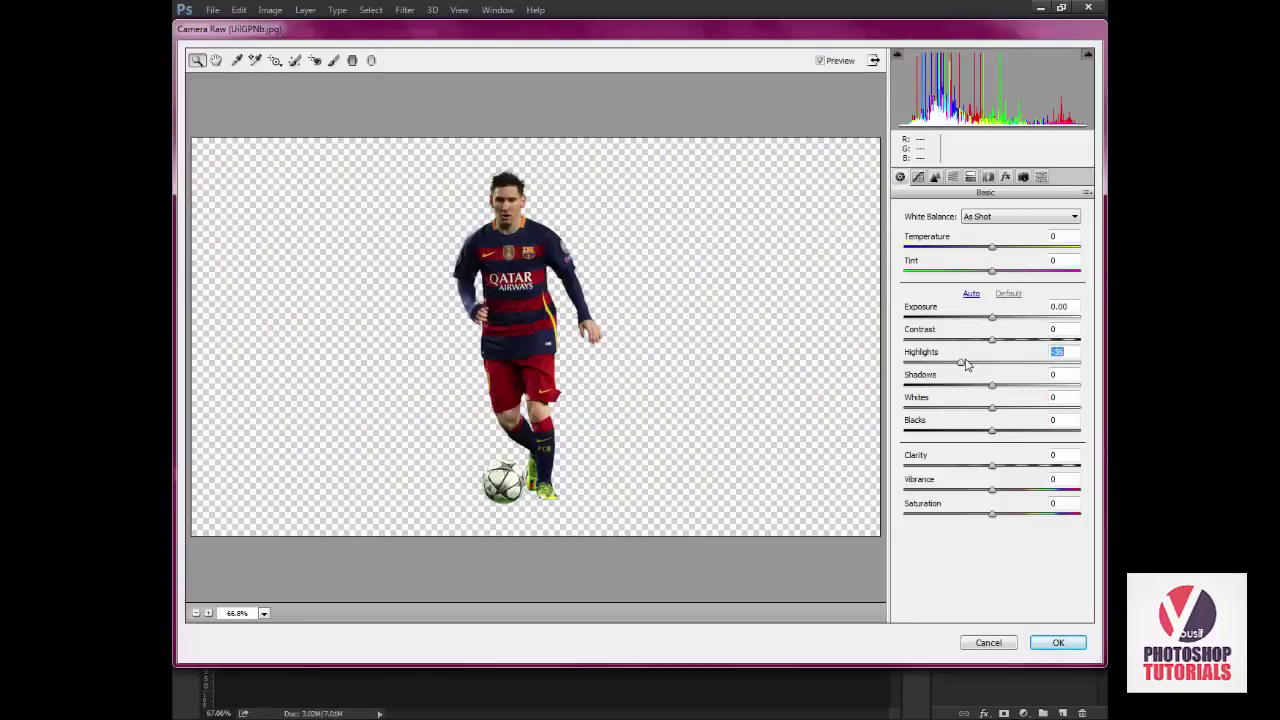
drag(890, 365, 893, 367)
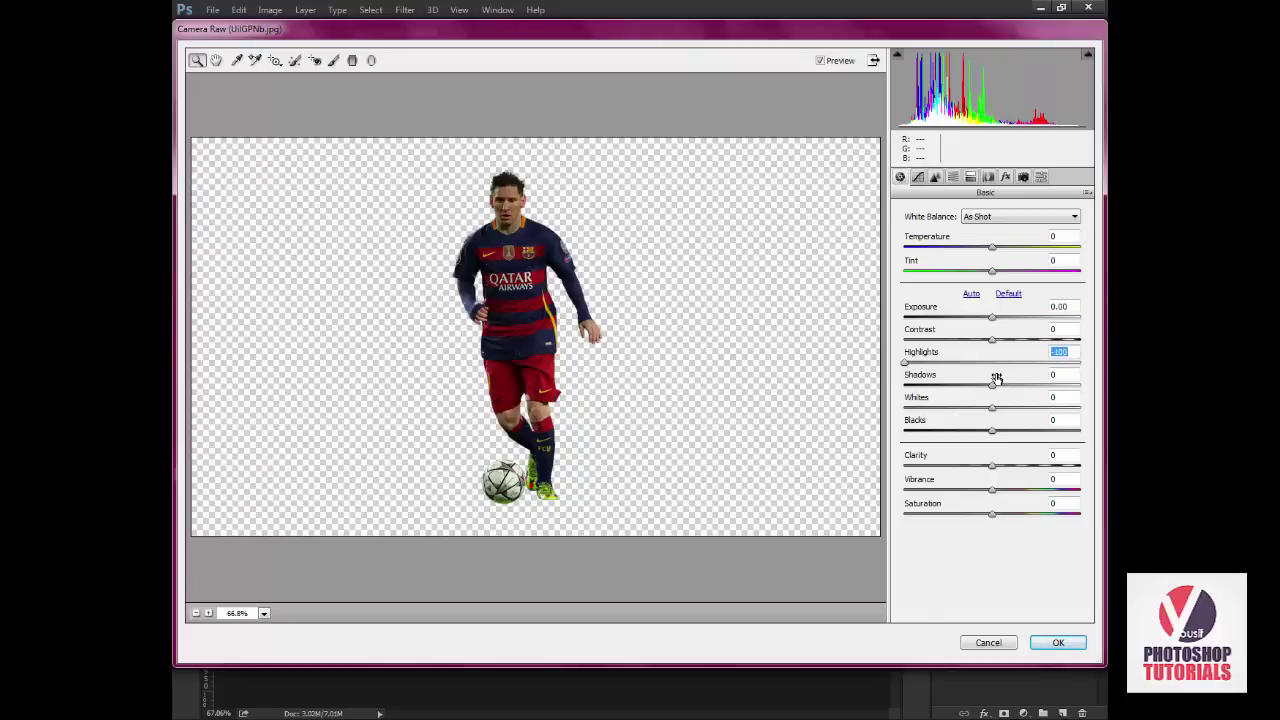
drag(997, 378, 1104, 388)
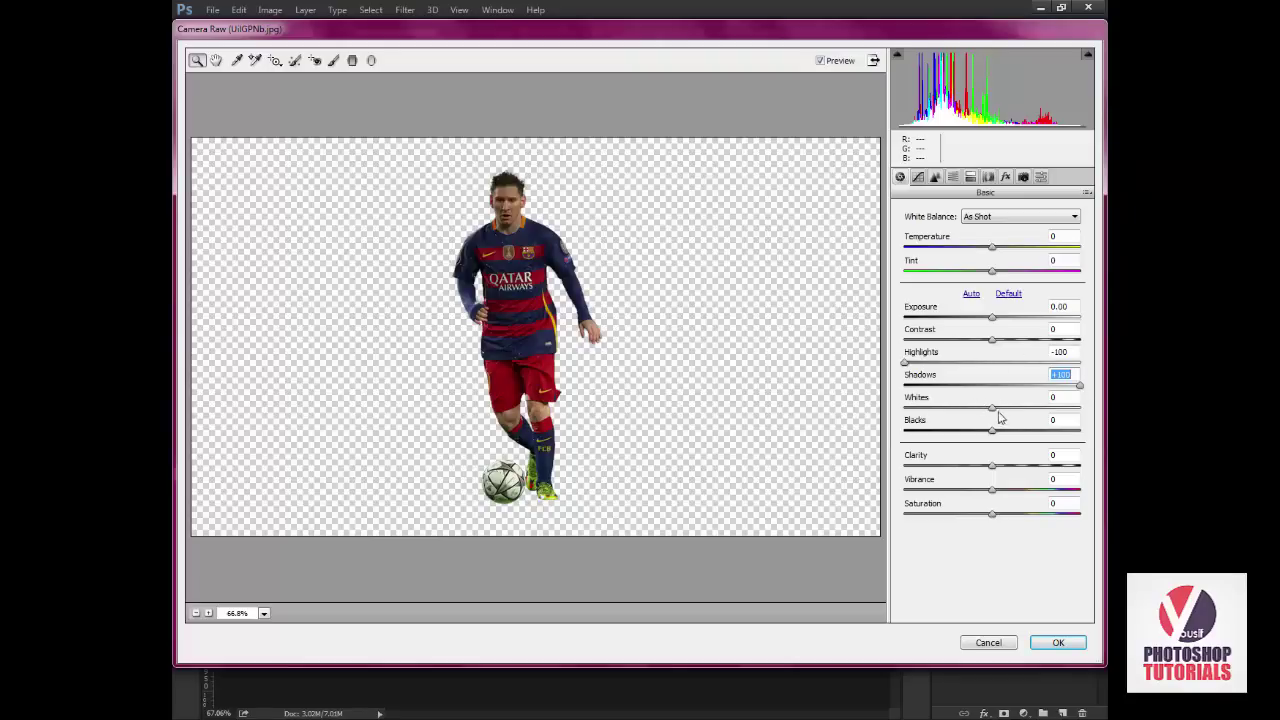
mouse_move(992, 412)
mouse_down()
mouse_move(1021, 413)
mouse_move(973, 437)
mouse_up()
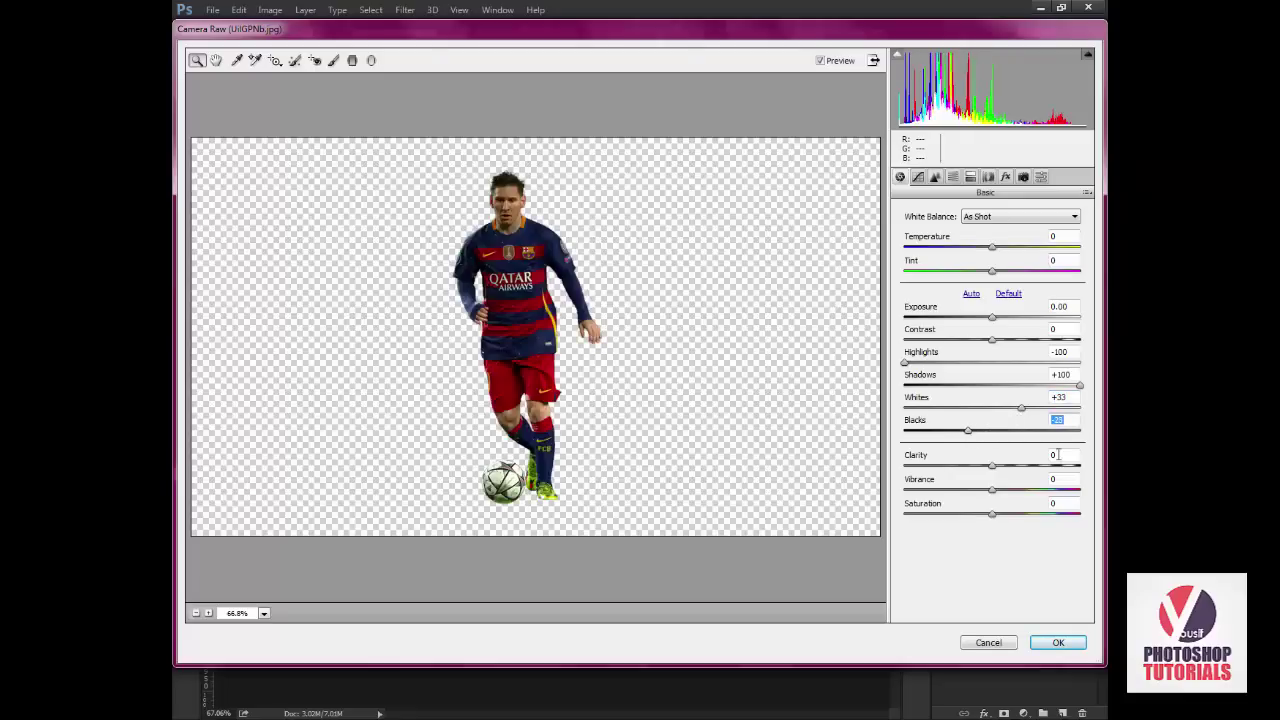
drag(1018, 490, 1024, 495)
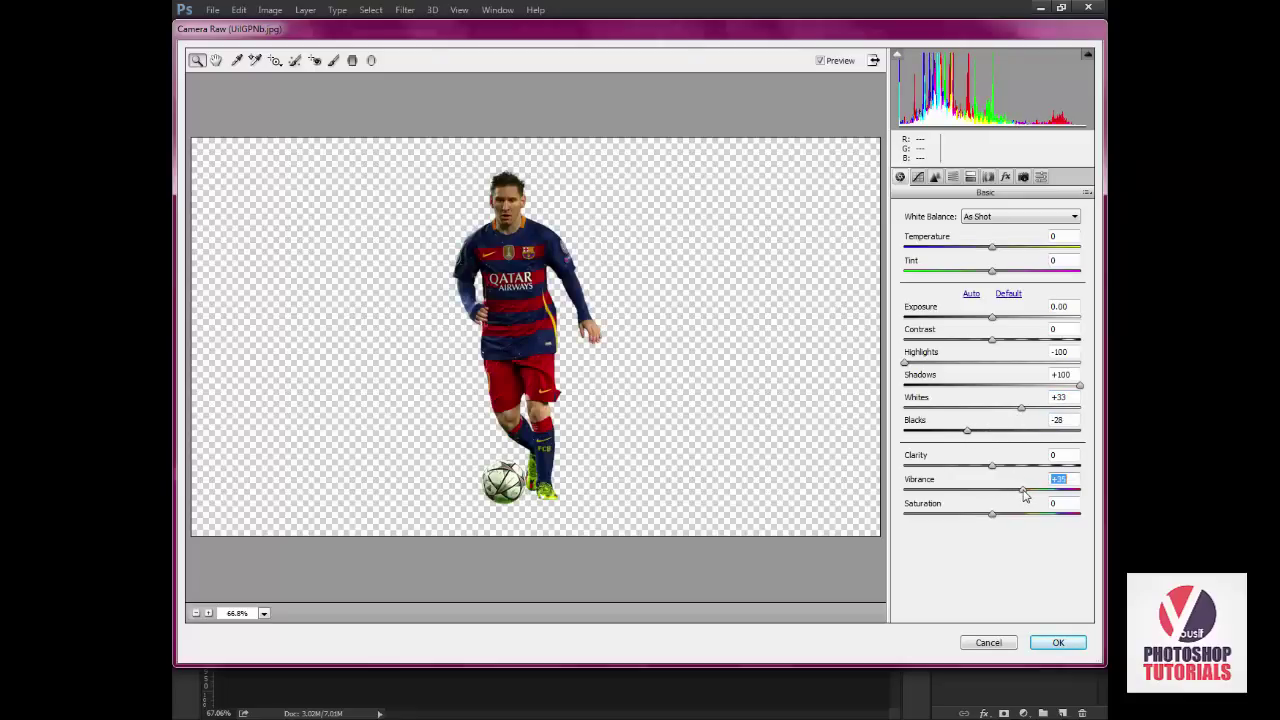
click(1058, 642)
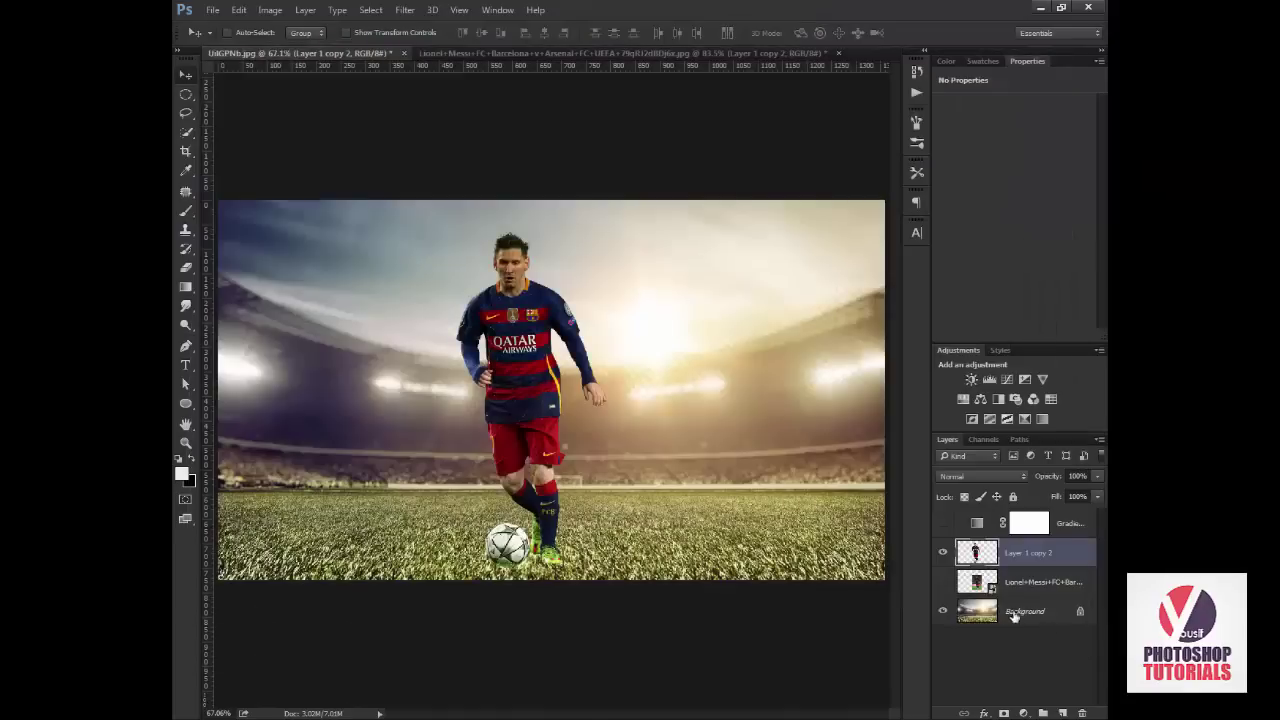
Nudge Messi slightly left and bring him in again from the original photo.
key(z)
click(592, 402)
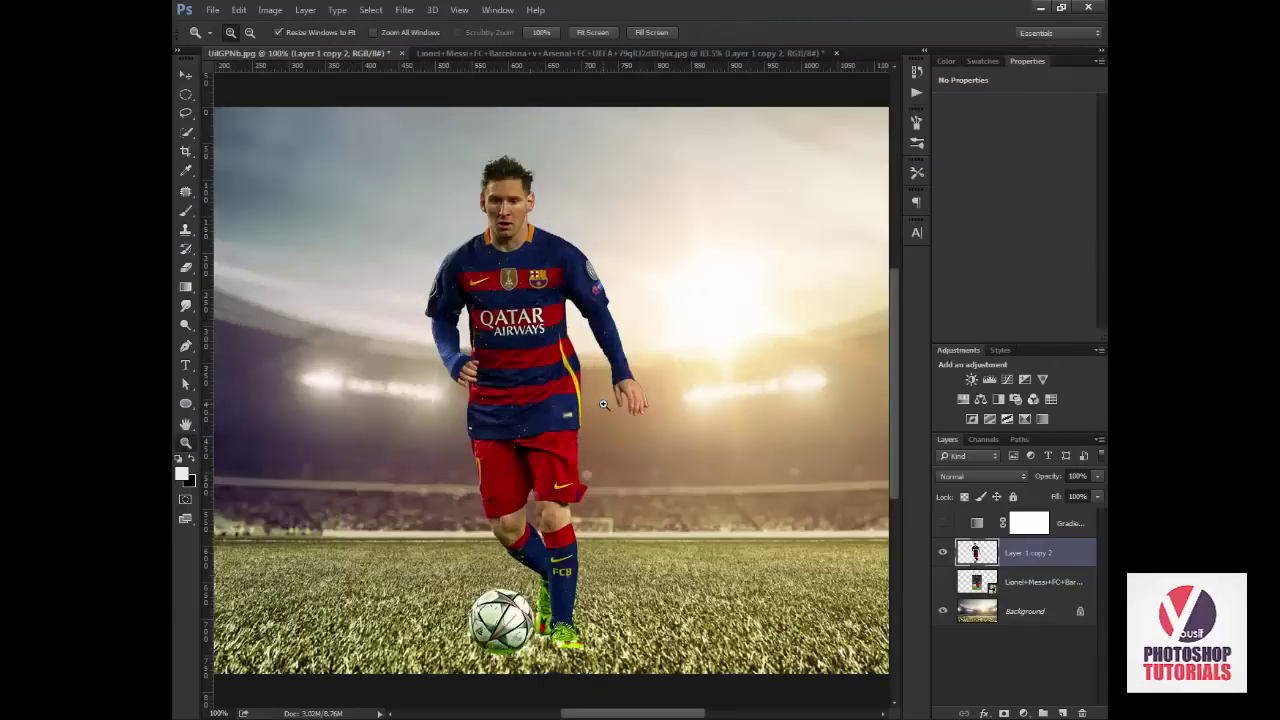
key(v)
drag(691, 449, 655, 448)
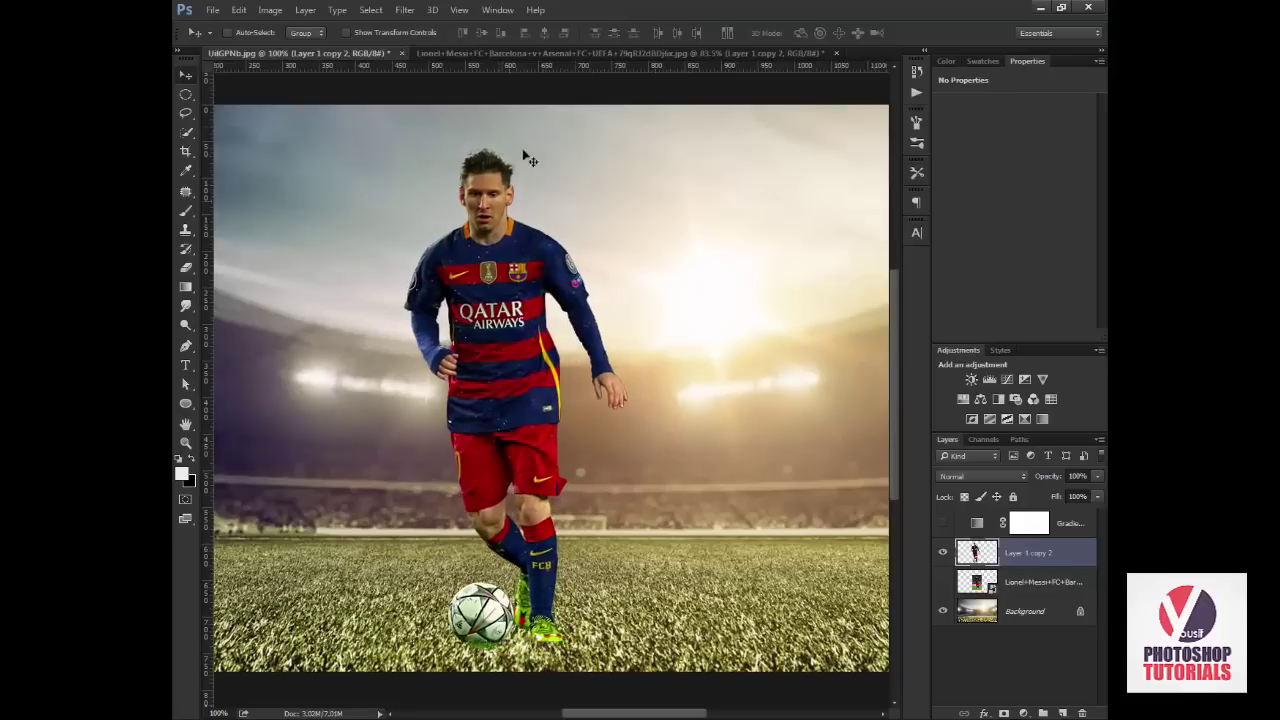
click(569, 51)
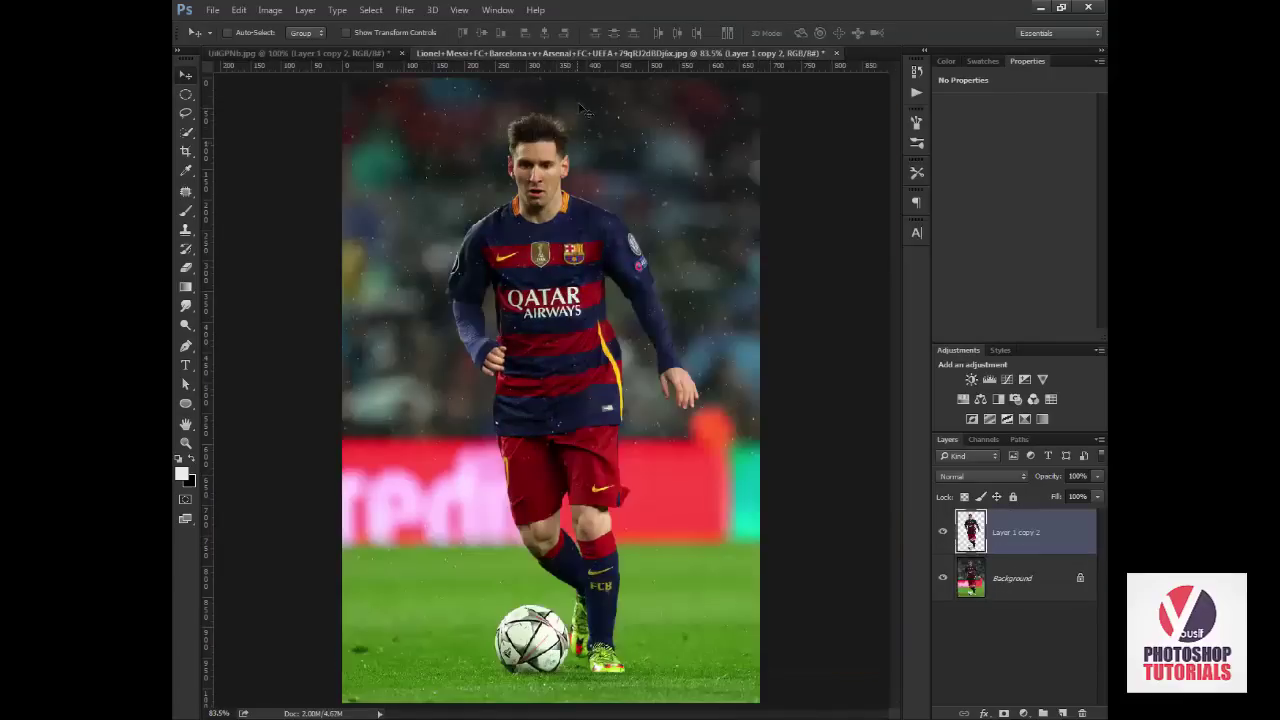
drag(549, 108, 757, 465)
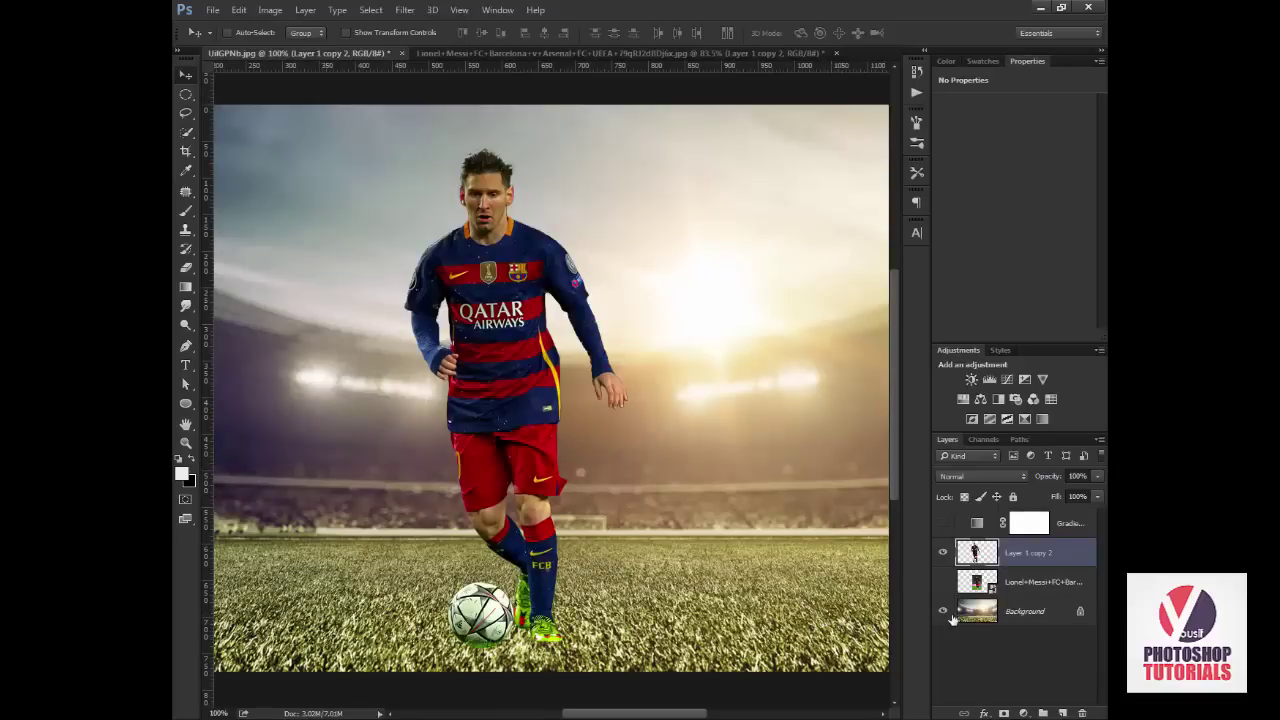
On a new layer, paint soft white glows near Messi's hand and right arm.
click(1058, 712)
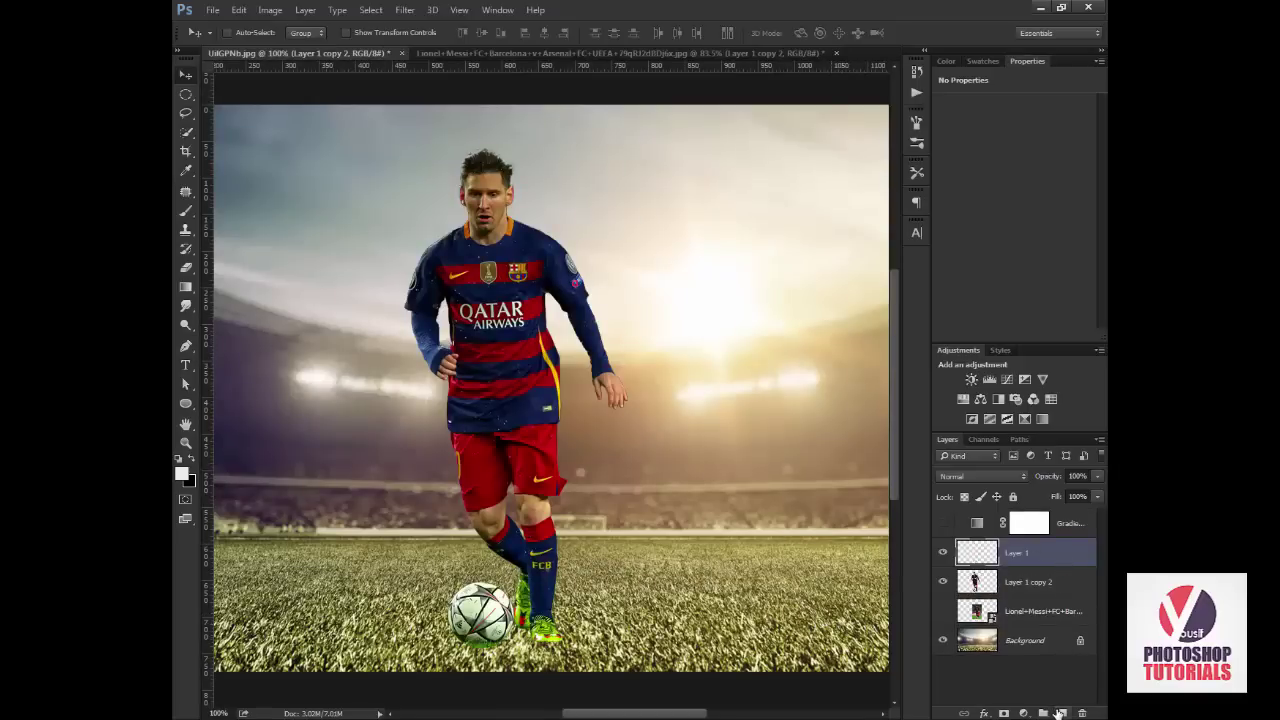
key(b)
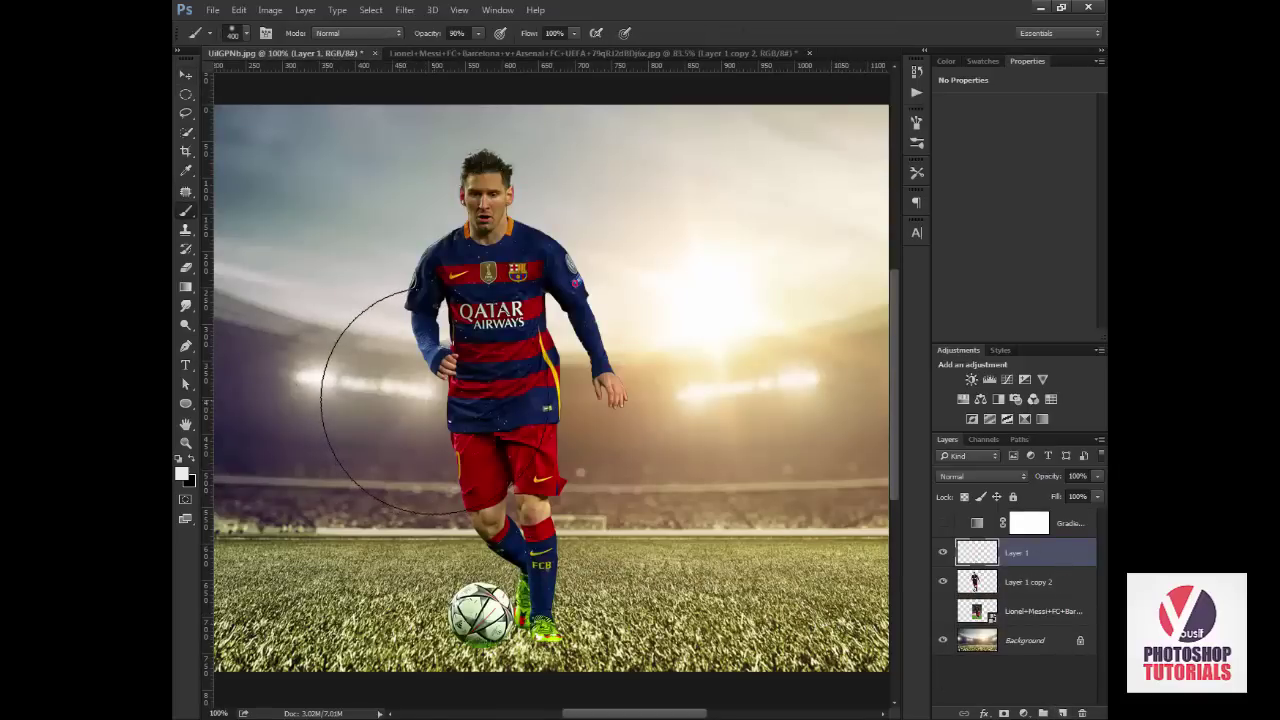
key(bracketleft)
key(bracketleft)
key(bracketleft)
key(bracketleft)
key(bracketleft)
key(bracketleft)
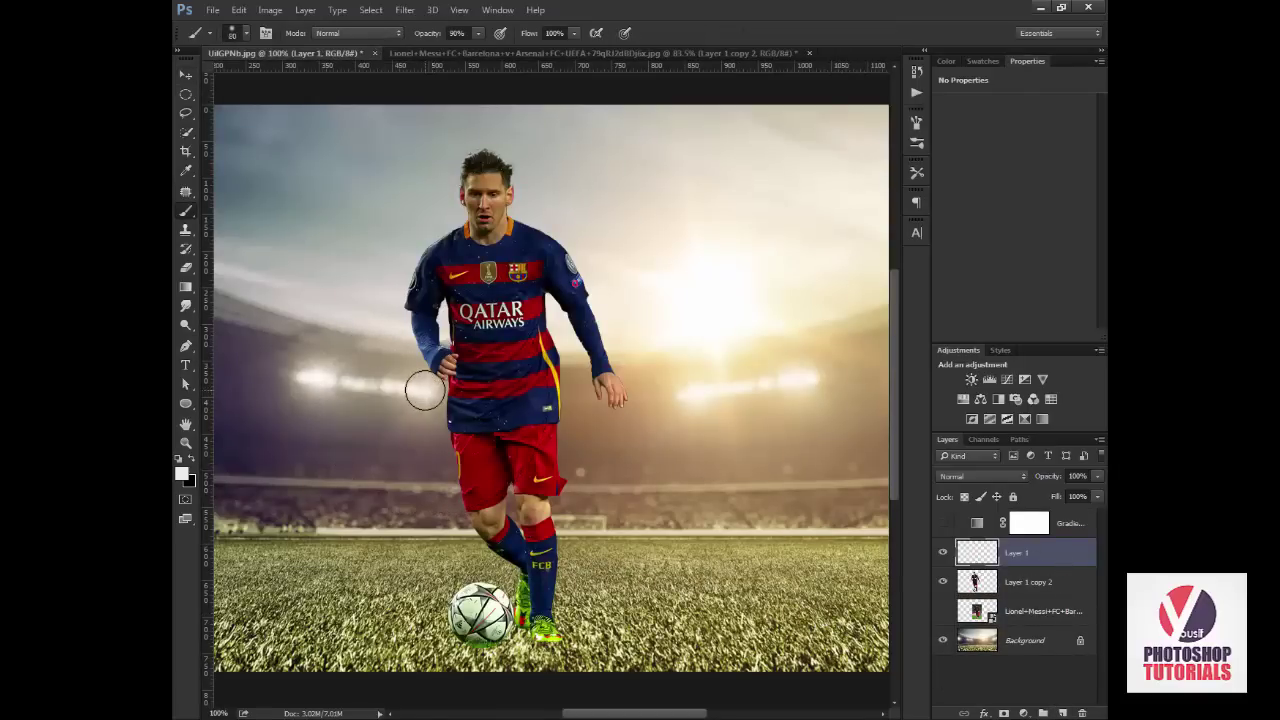
right_click(430, 390)
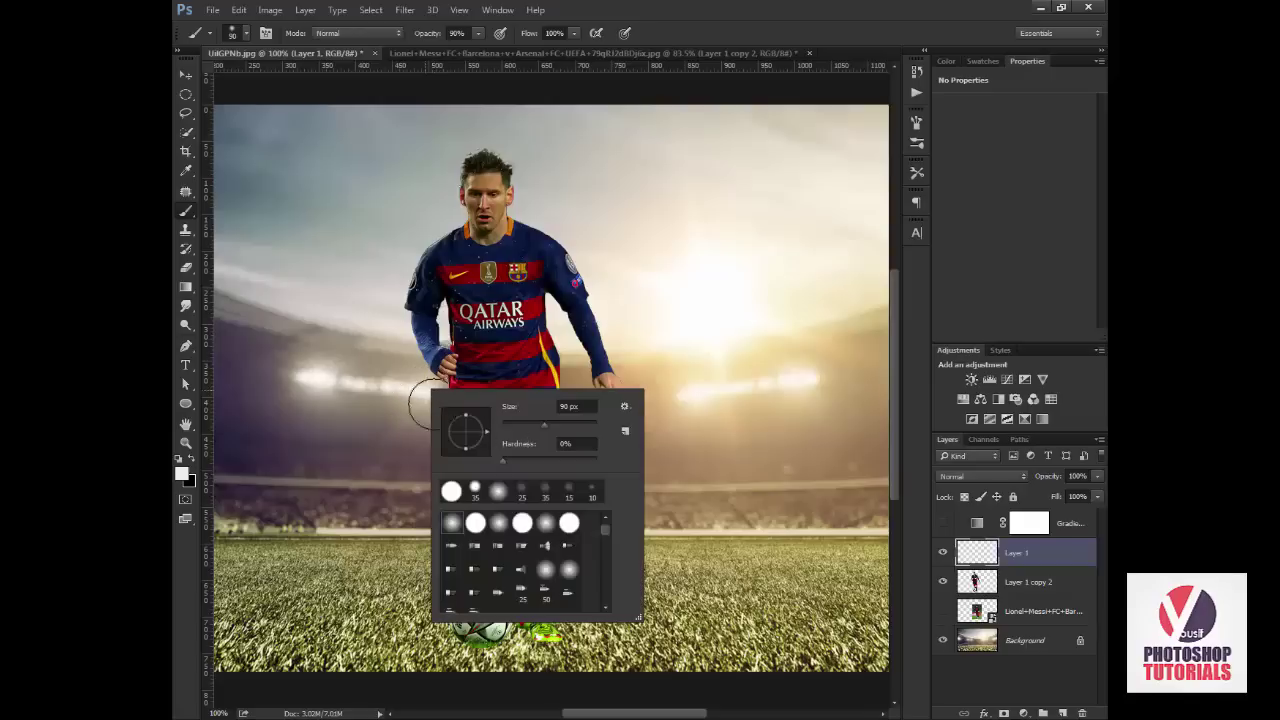
key(bracketright)
key(Return)
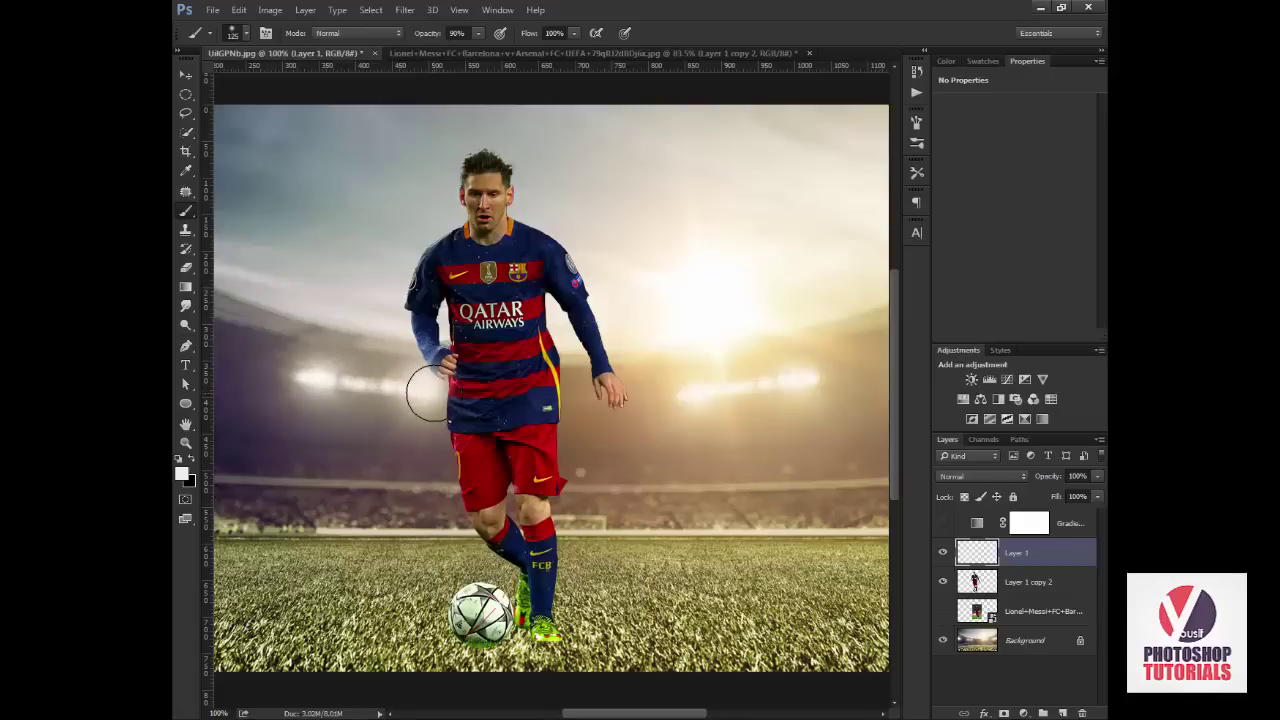
click(430, 393)
key(bracketright)
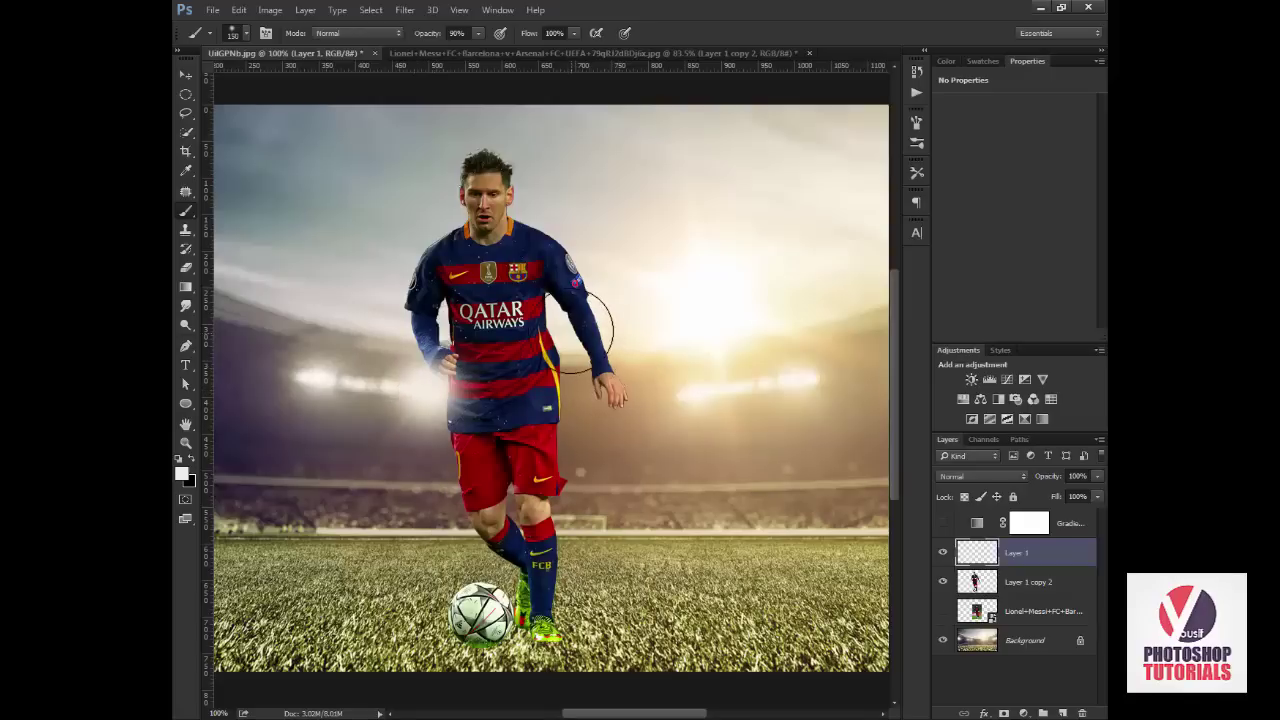
key(bracketleft)
click(563, 331)
click(563, 337)
Paint larger soft white glows over the sun, left stadium lights and beside the left arm.
key(bracketleft)
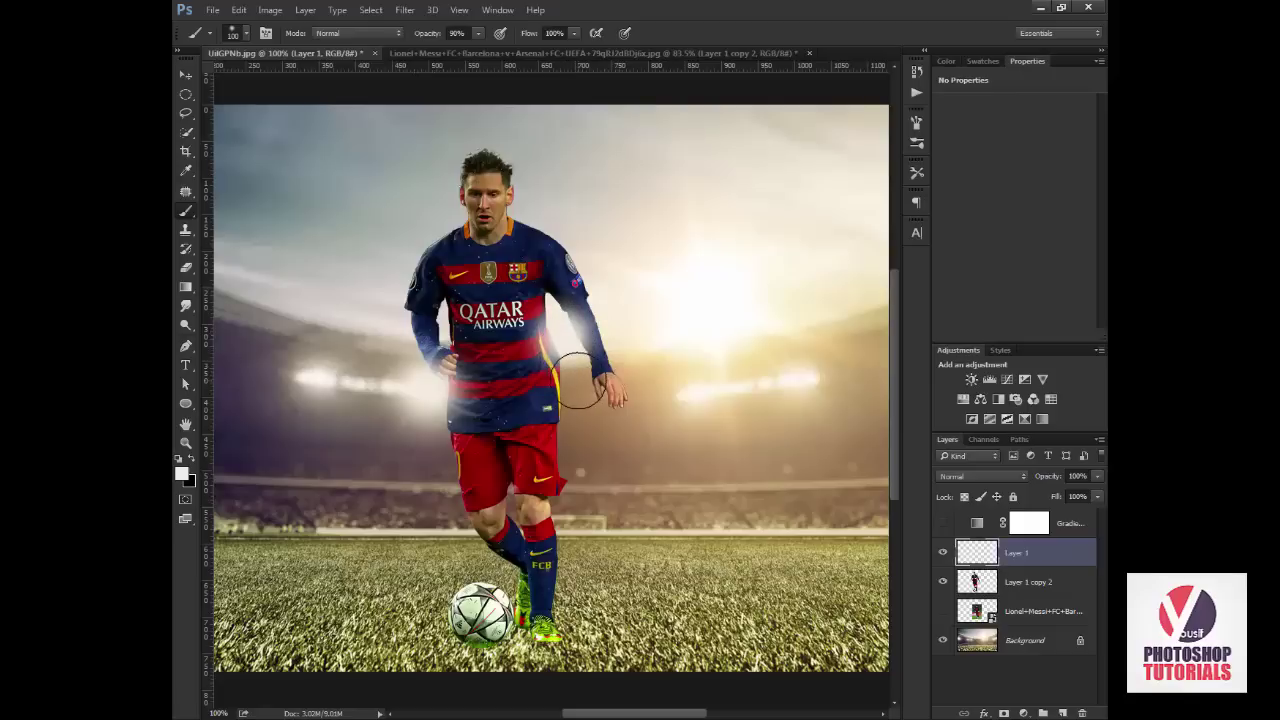
key(bracketright)
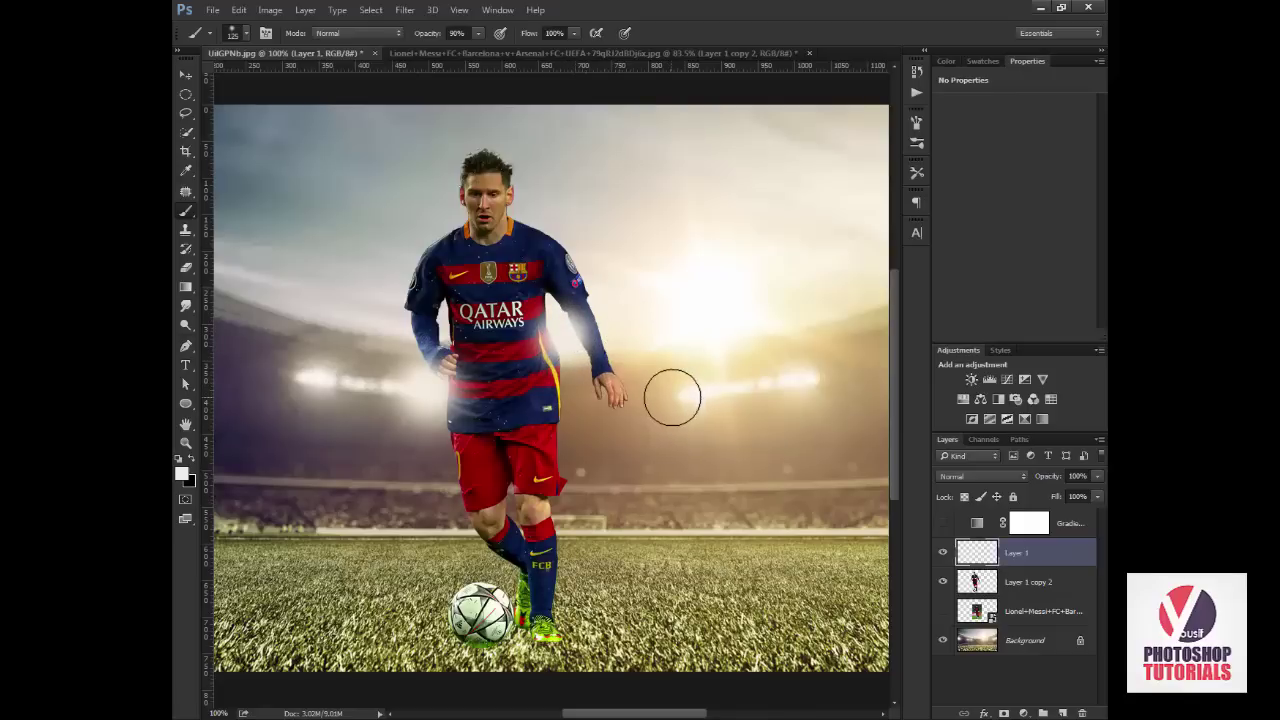
key(bracketright)
key(bracketright)
key(bracketright)
key(bracketright)
key(bracketright)
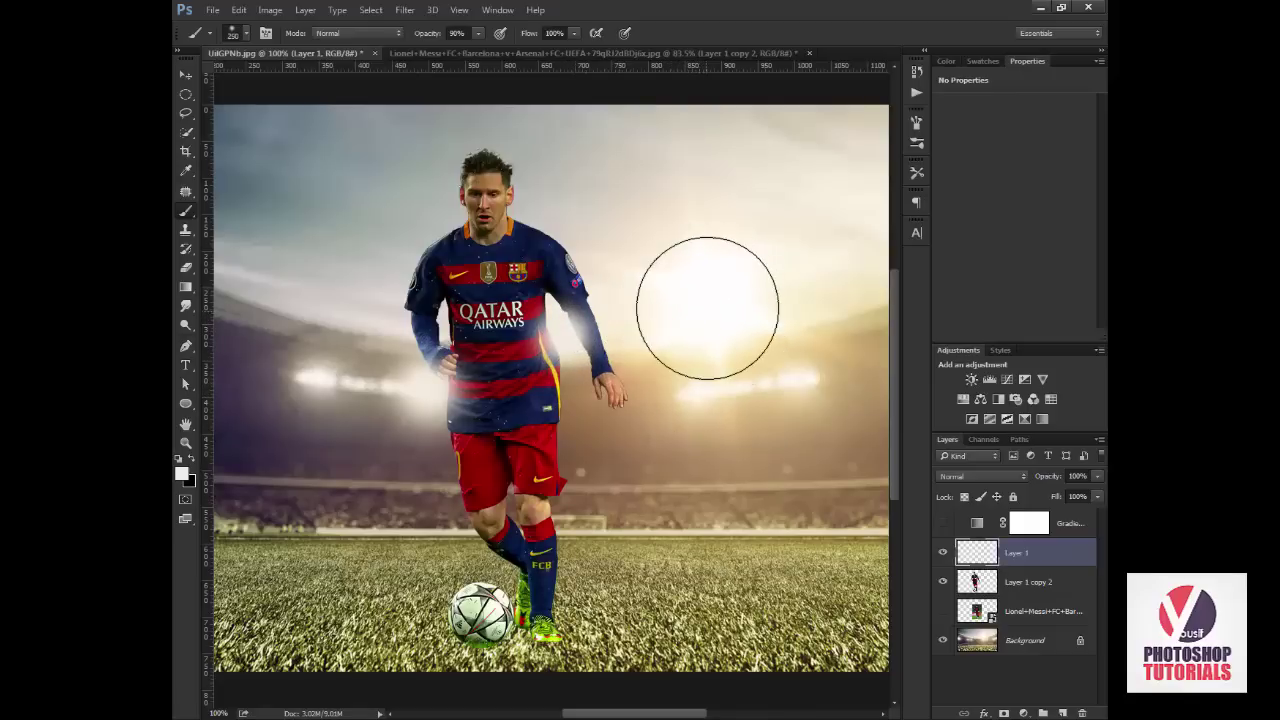
key(bracketright)
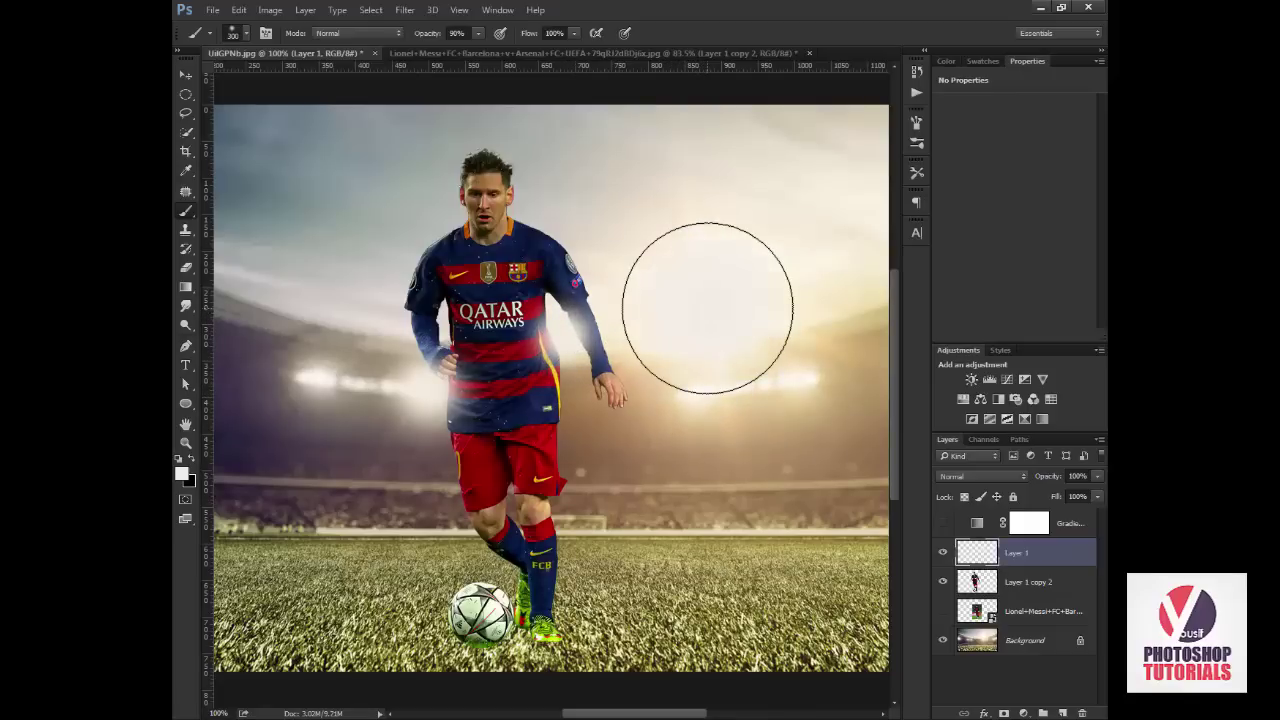
click(708, 303)
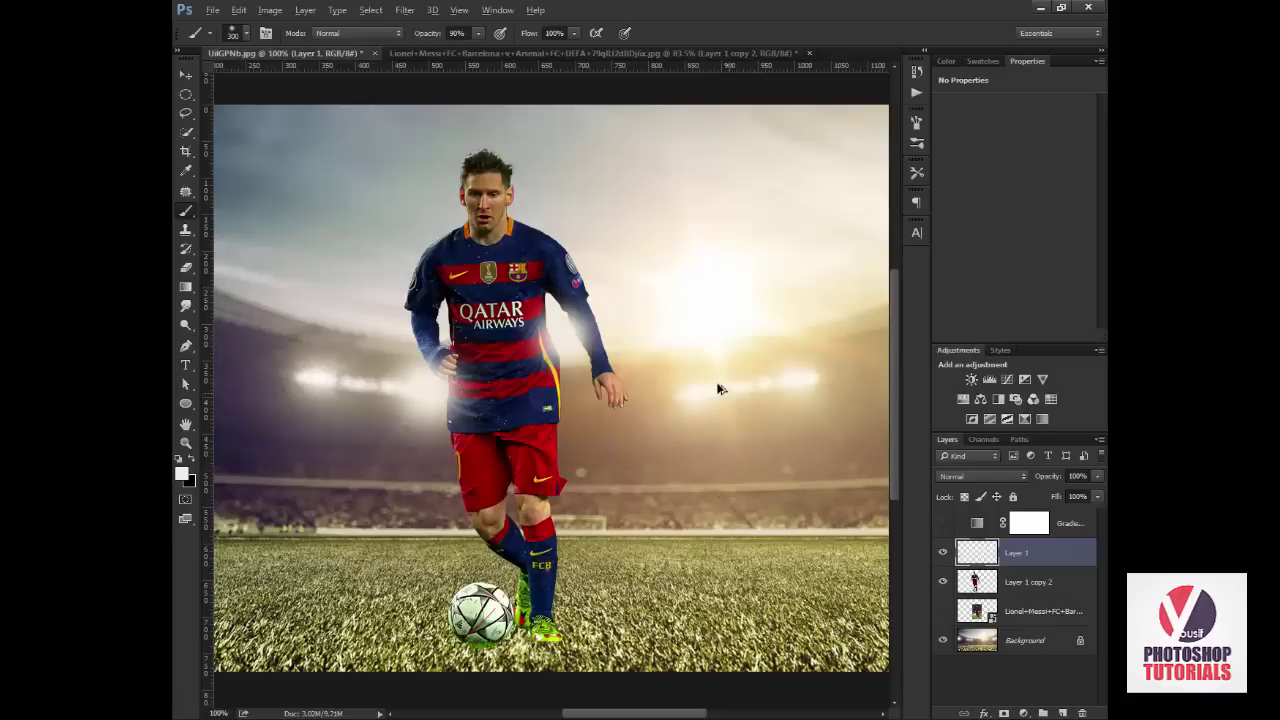
click(695, 315)
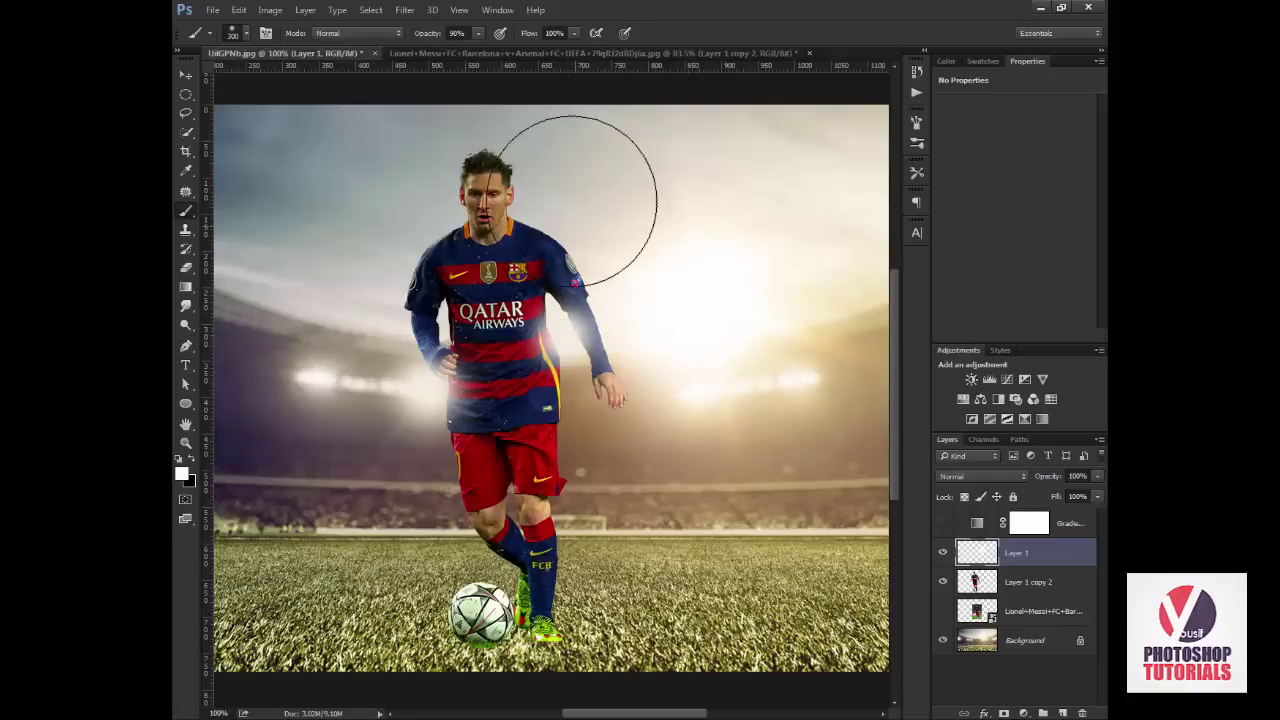
drag(390, 354, 373, 377)
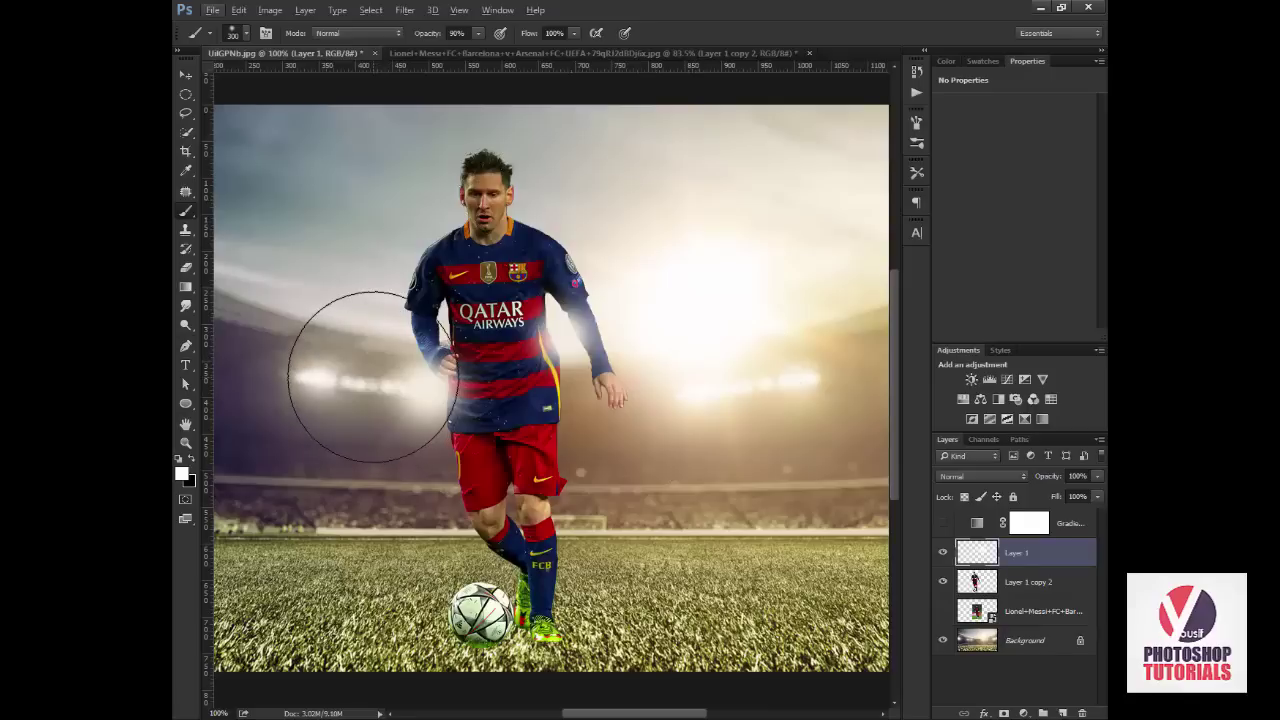
key(bracketleft)
key(bracketleft)
key(bracketleft)
key(bracketleft)
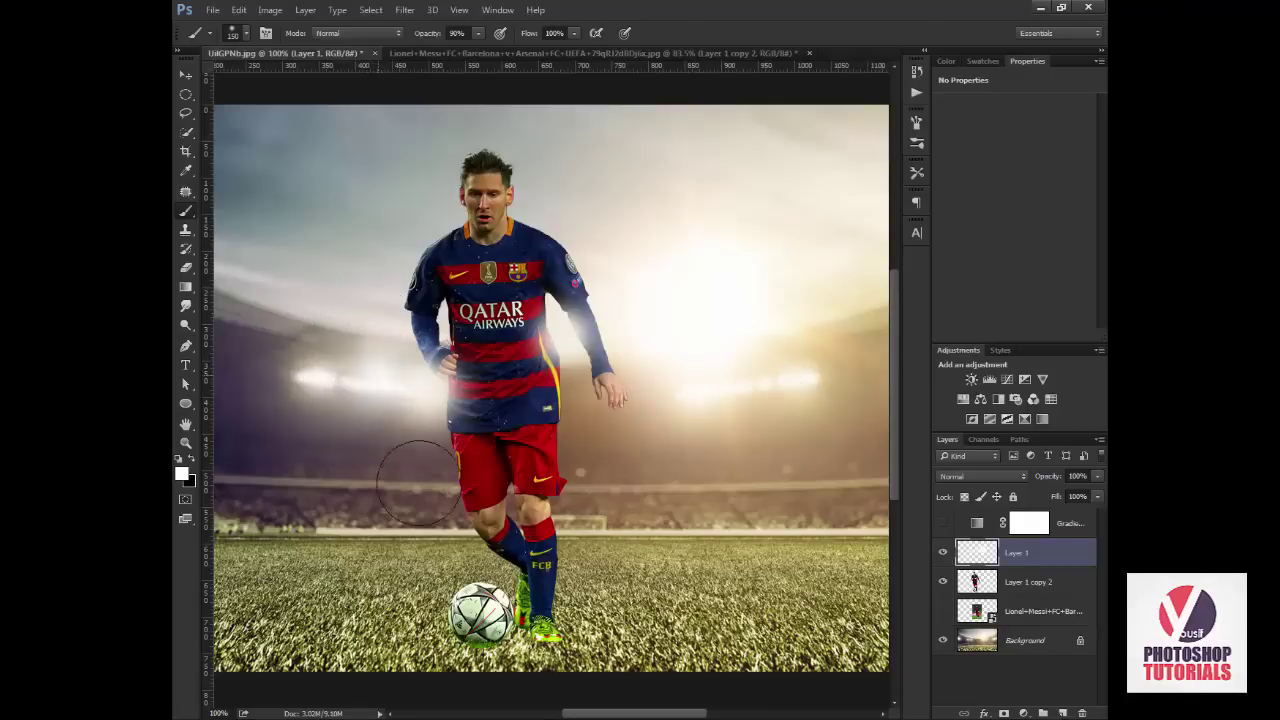
key(bracketleft)
key(bracketleft)
drag(400, 309, 401, 344)
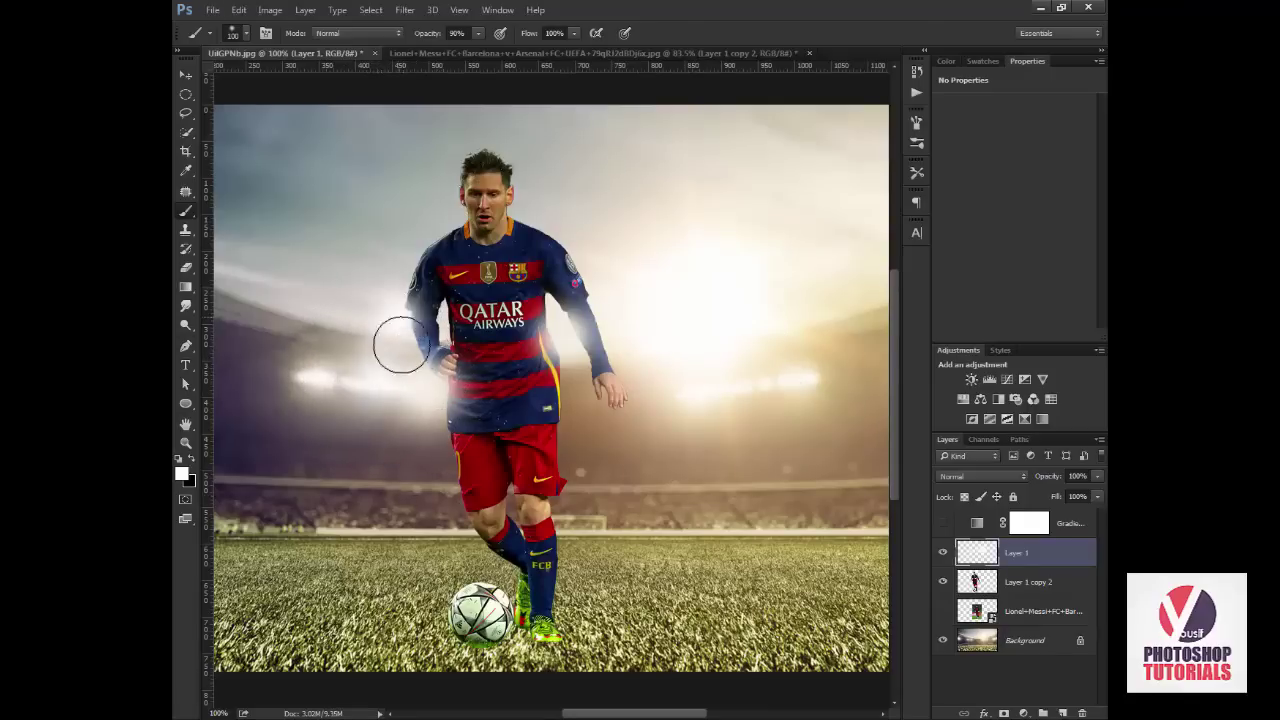
key(bracketright)
key(bracketright)
key(bracketright)
Add a layer mask to Layer 1 copy 2 and paint black over the green fringe under the ball.
key(z)
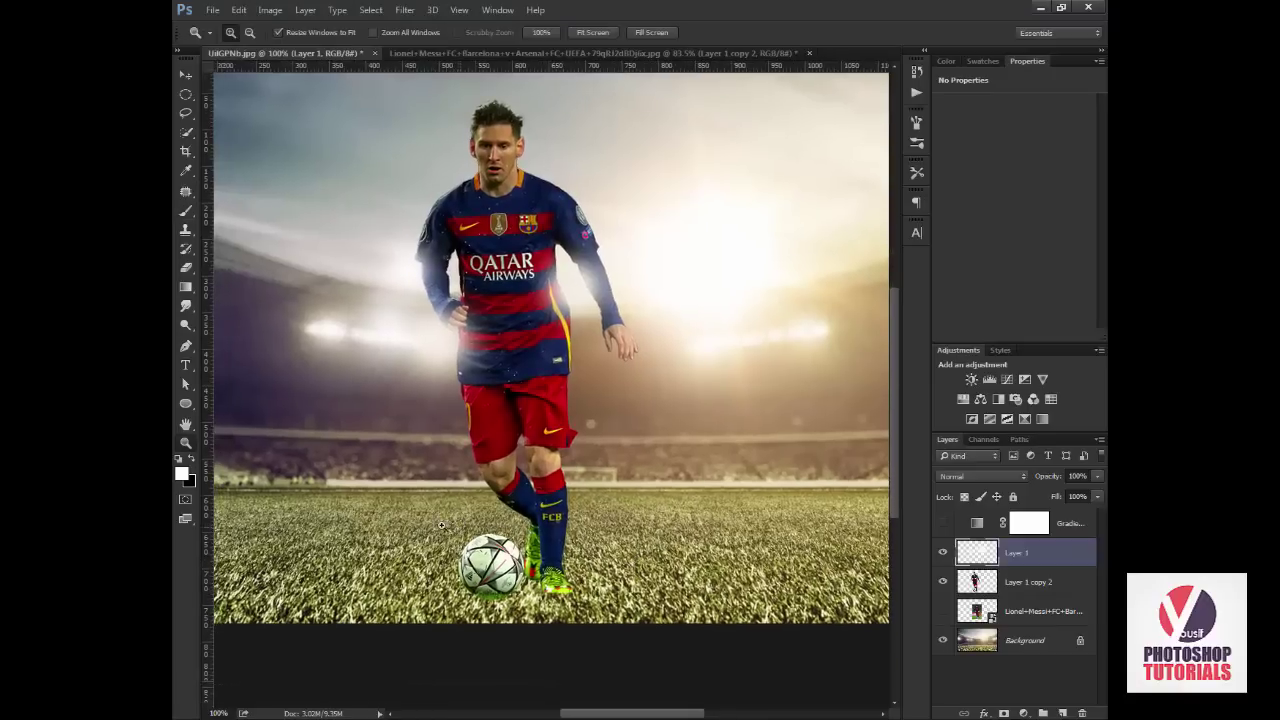
drag(451, 526, 545, 595)
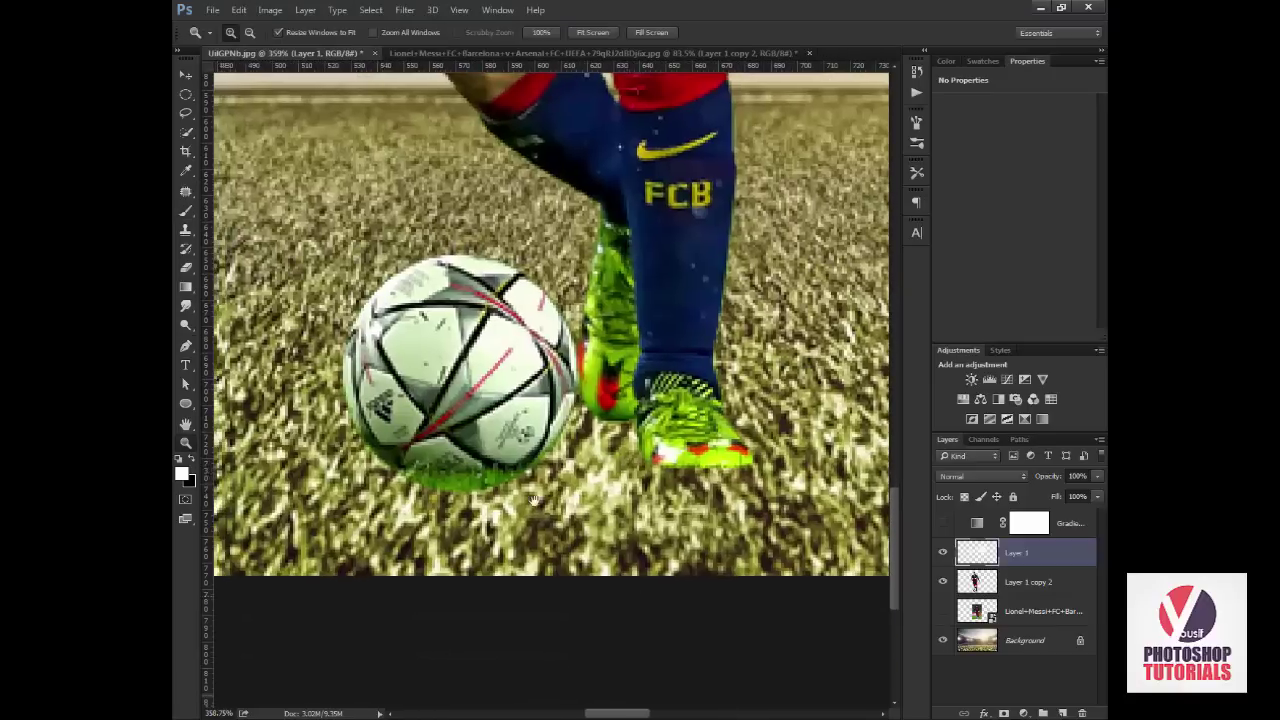
click(1030, 586)
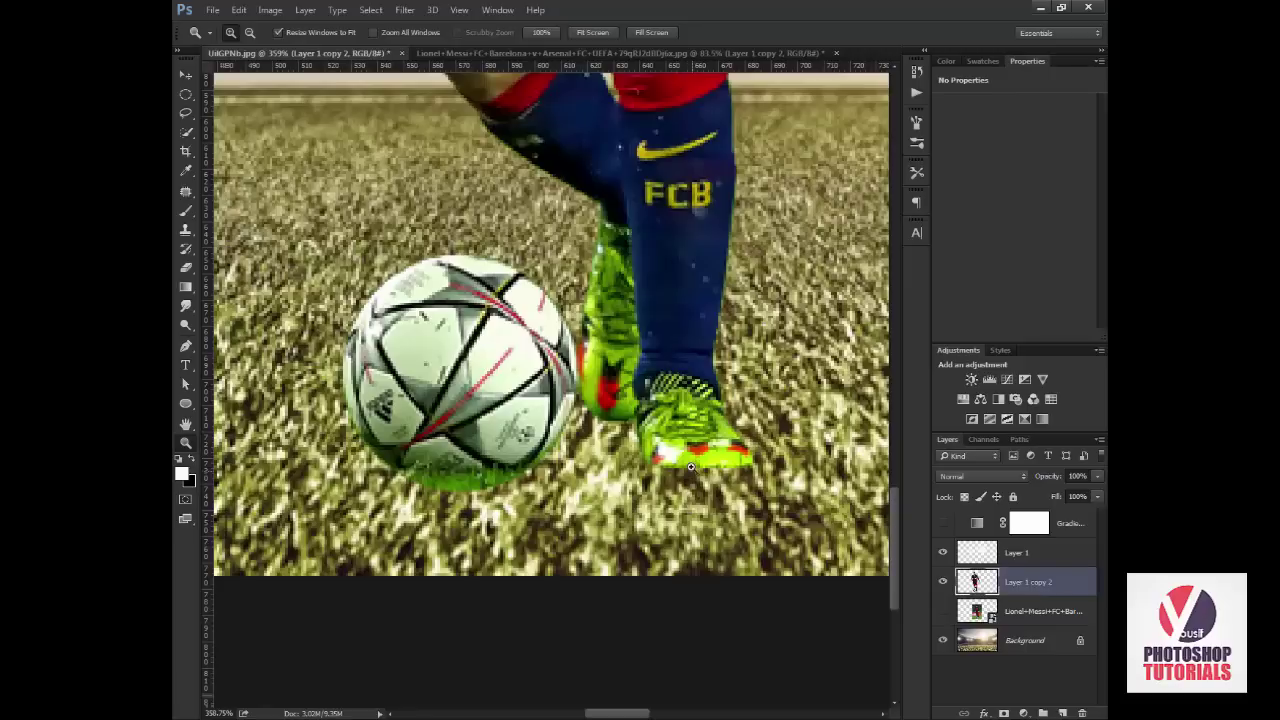
key(e)
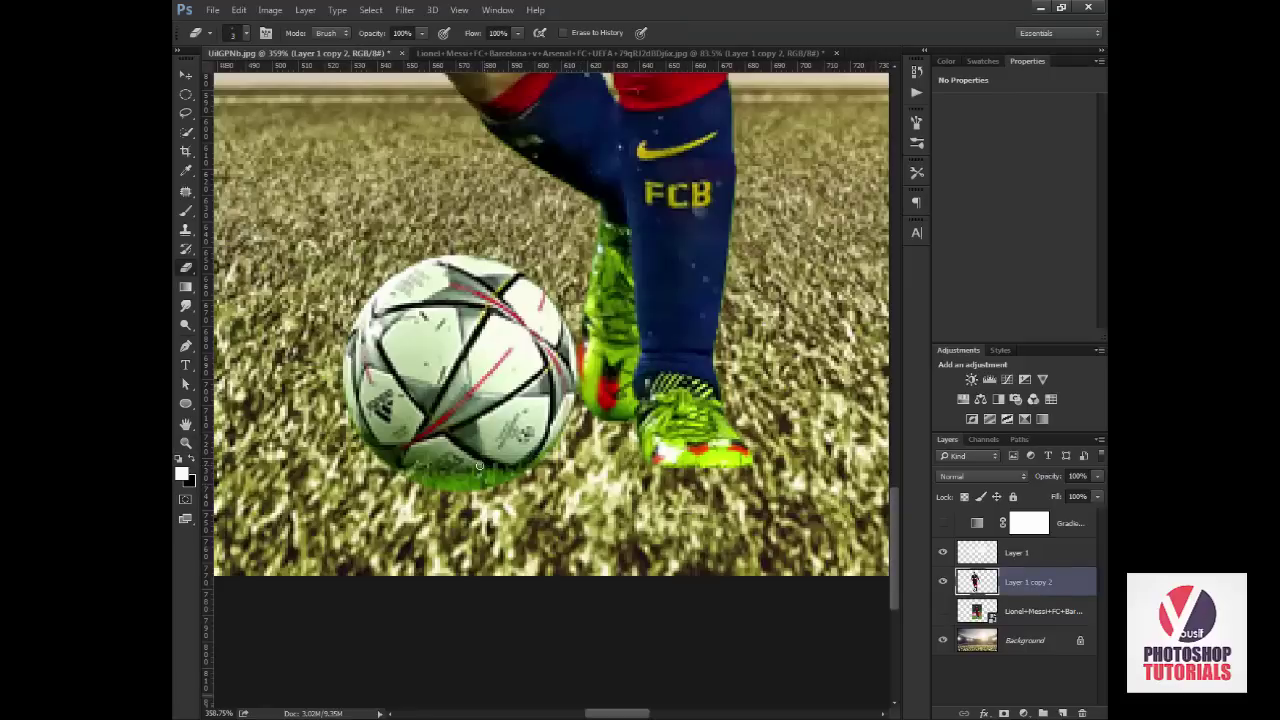
key(bracketright)
click(1004, 712)
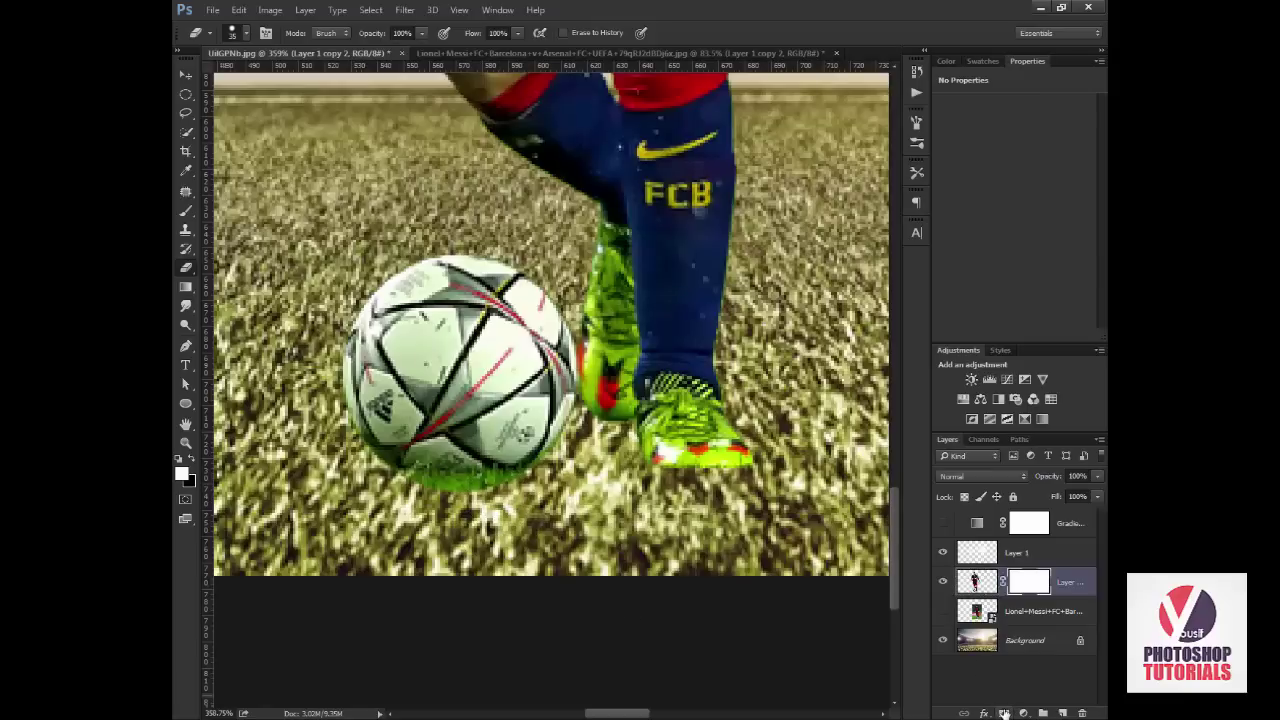
key(b)
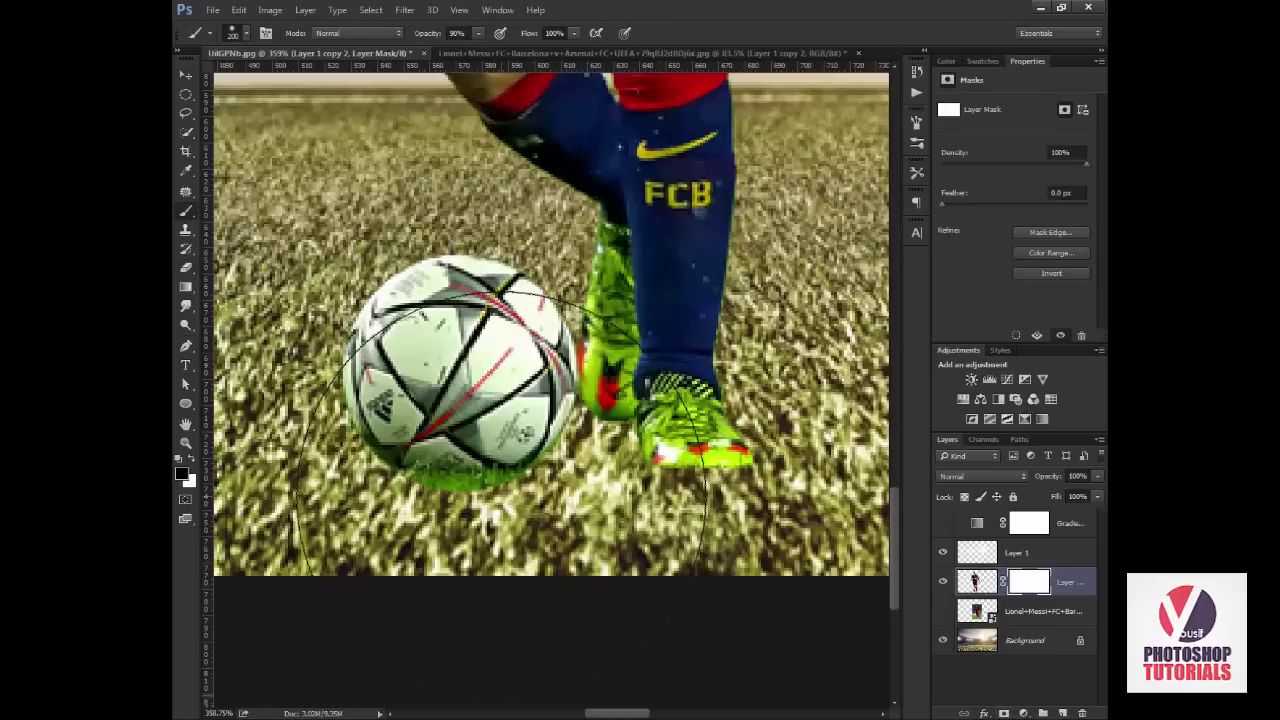
key(bracketleft)
key(bracketleft)
key(bracketleft)
drag(463, 518, 470, 485)
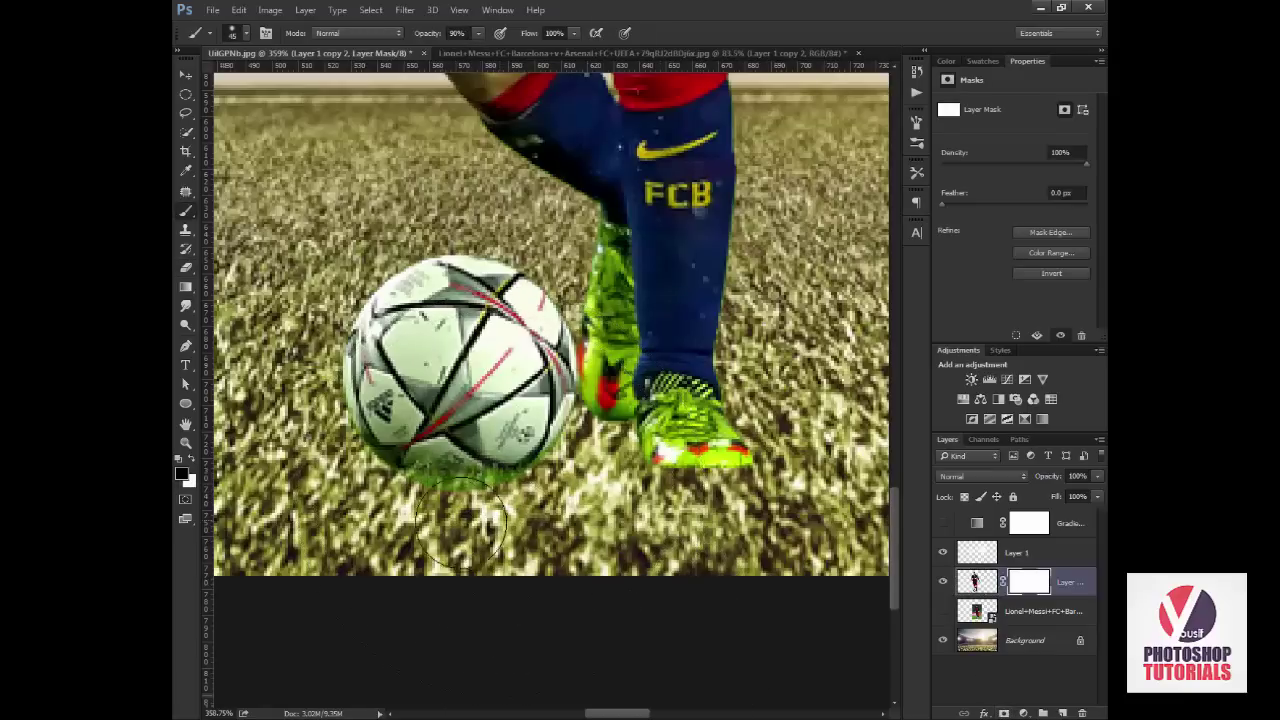
key(bracketleft)
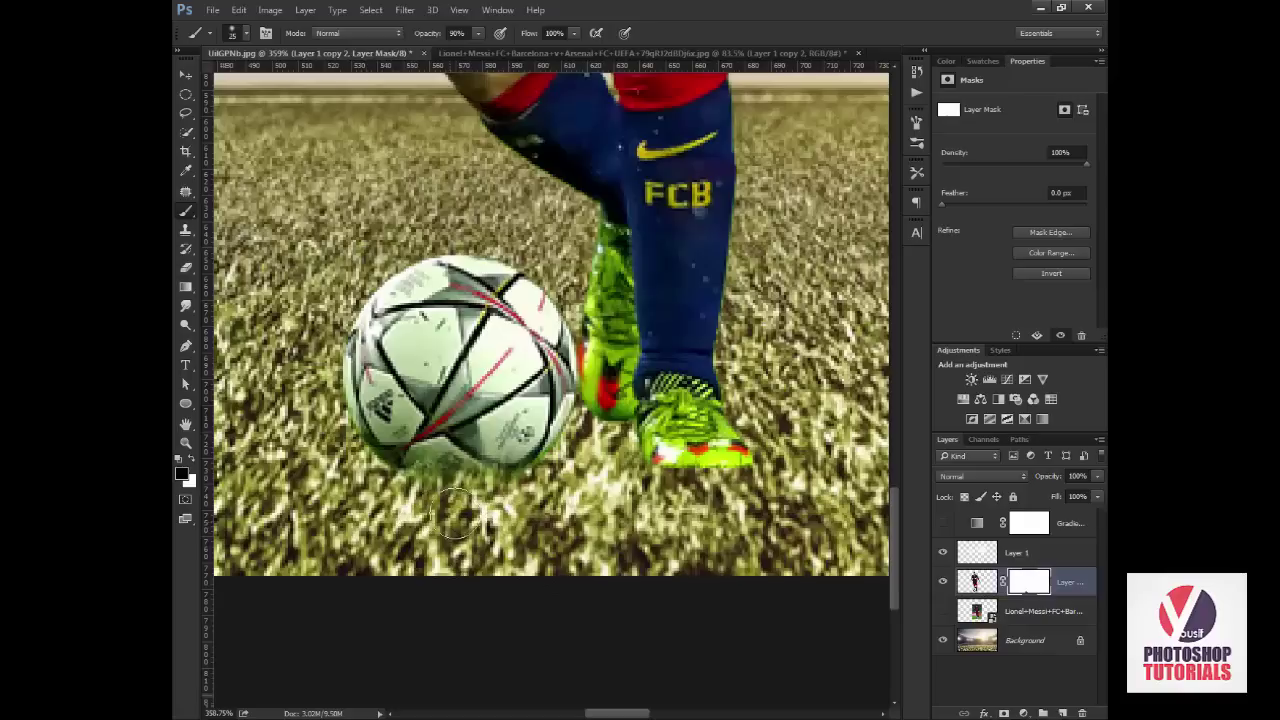
key(bracketleft)
key(bracketleft)
key(bracketleft)
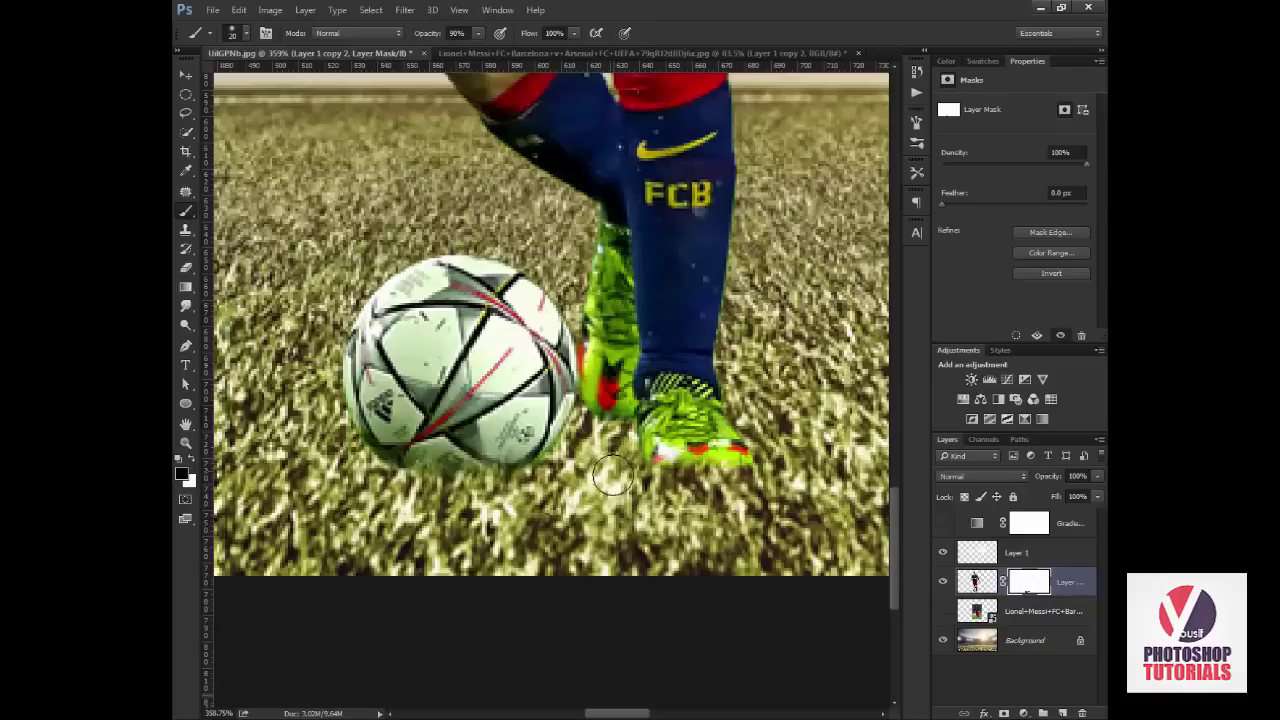
key(ctrl+0)
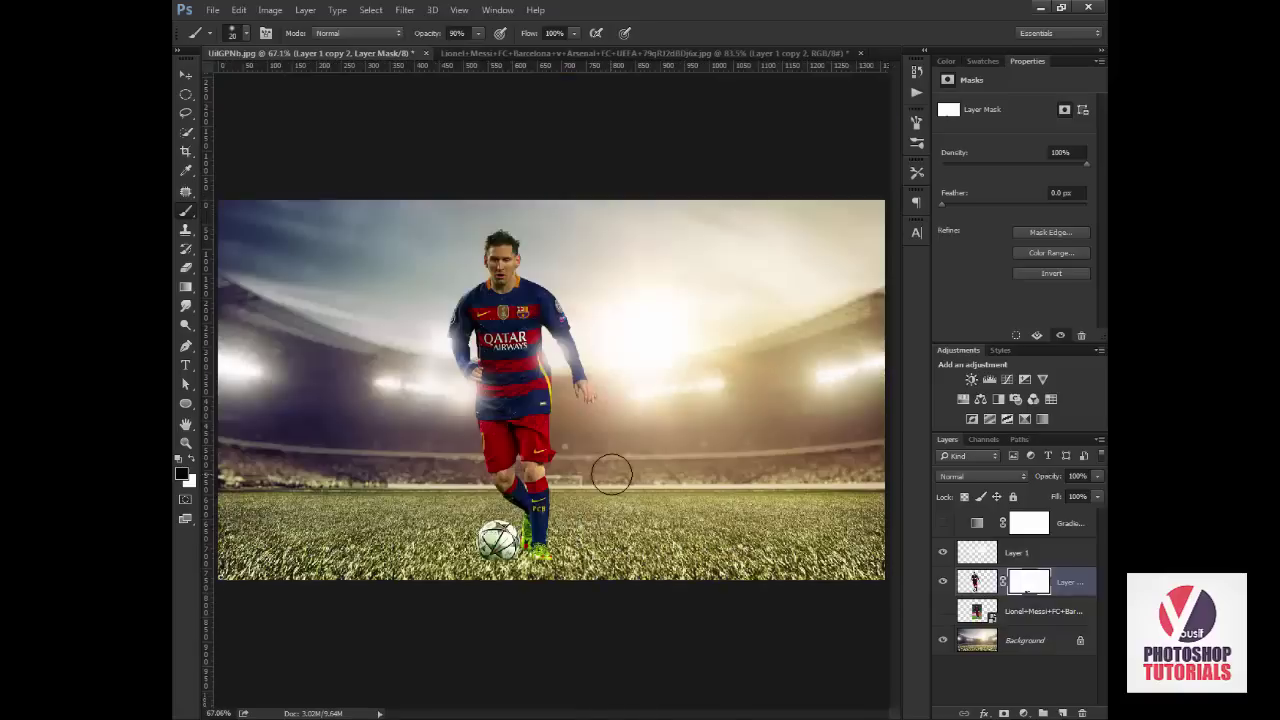
Add a Color Lookup adjustment layer and apply a 3DLUT File preset.
key(v)
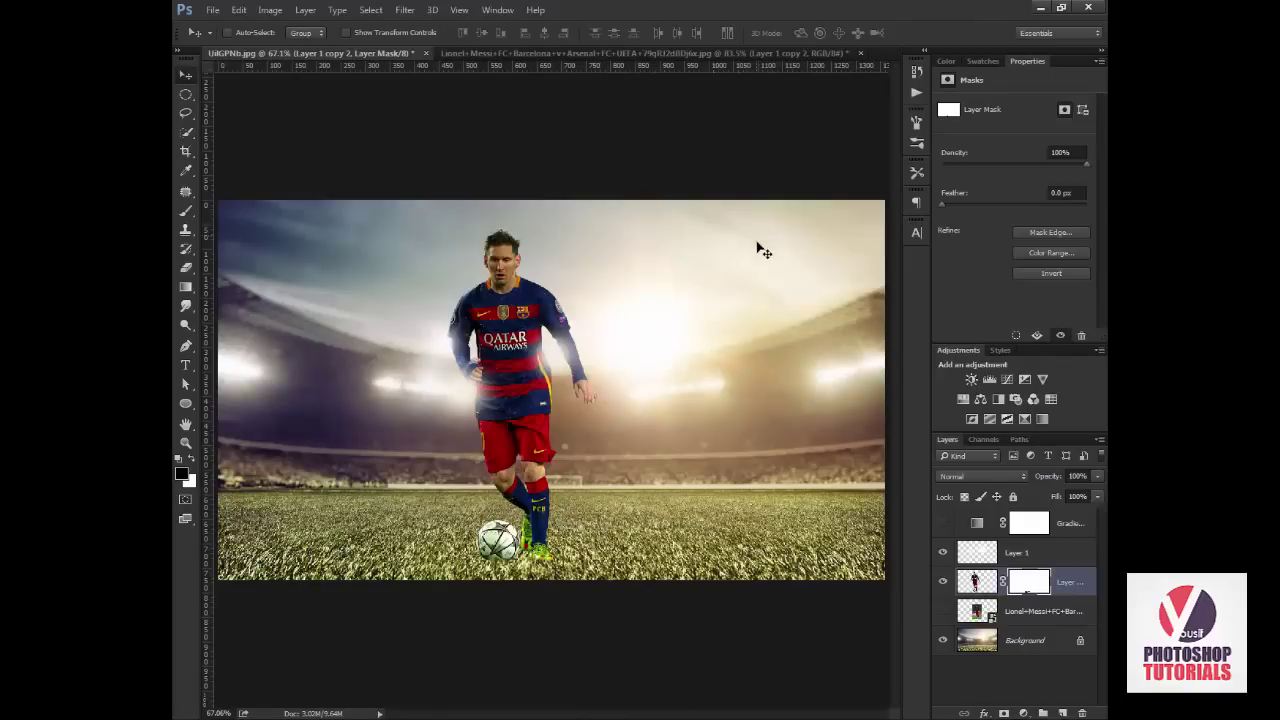
click(1025, 713)
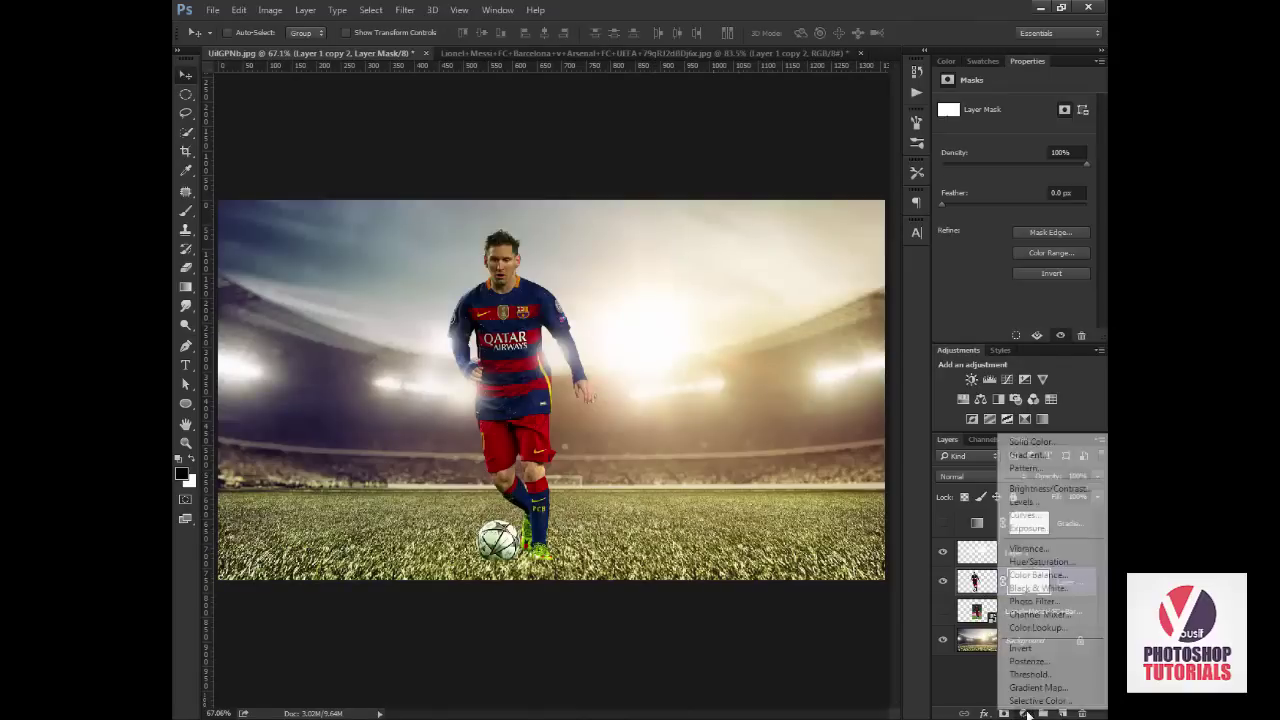
click(1026, 714)
click(1052, 398)
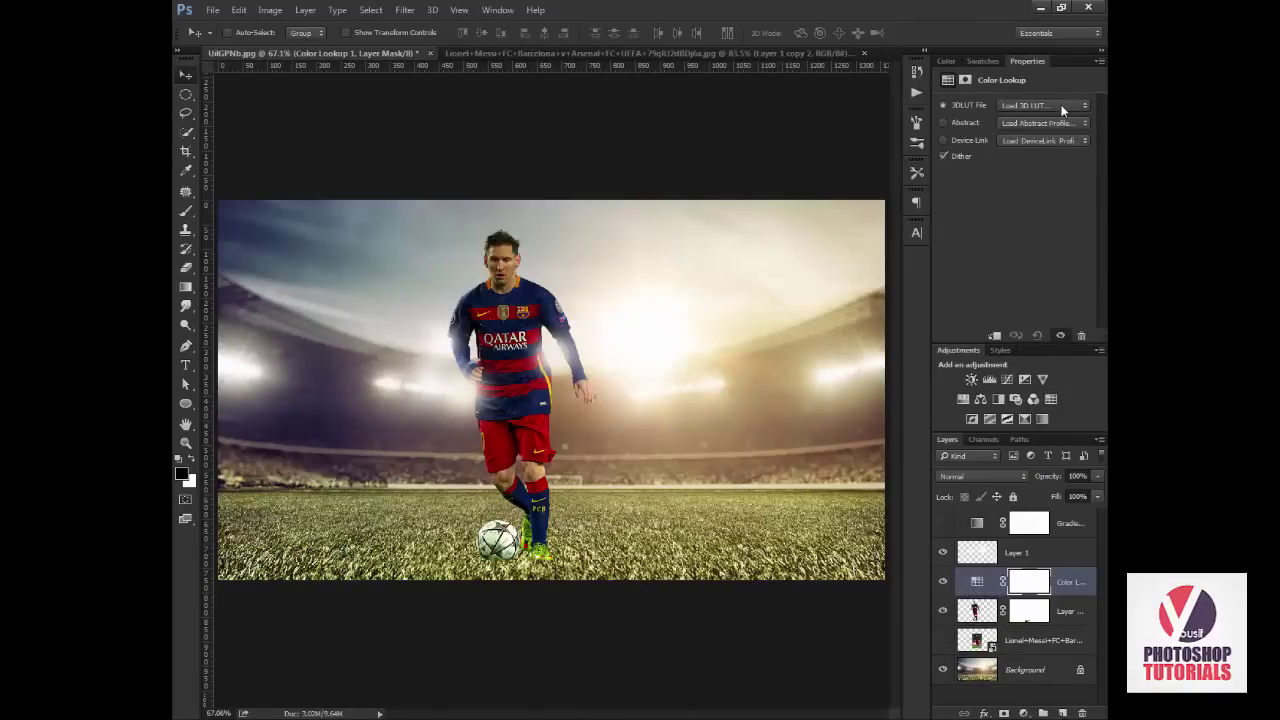
click(1063, 105)
click(1001, 183)
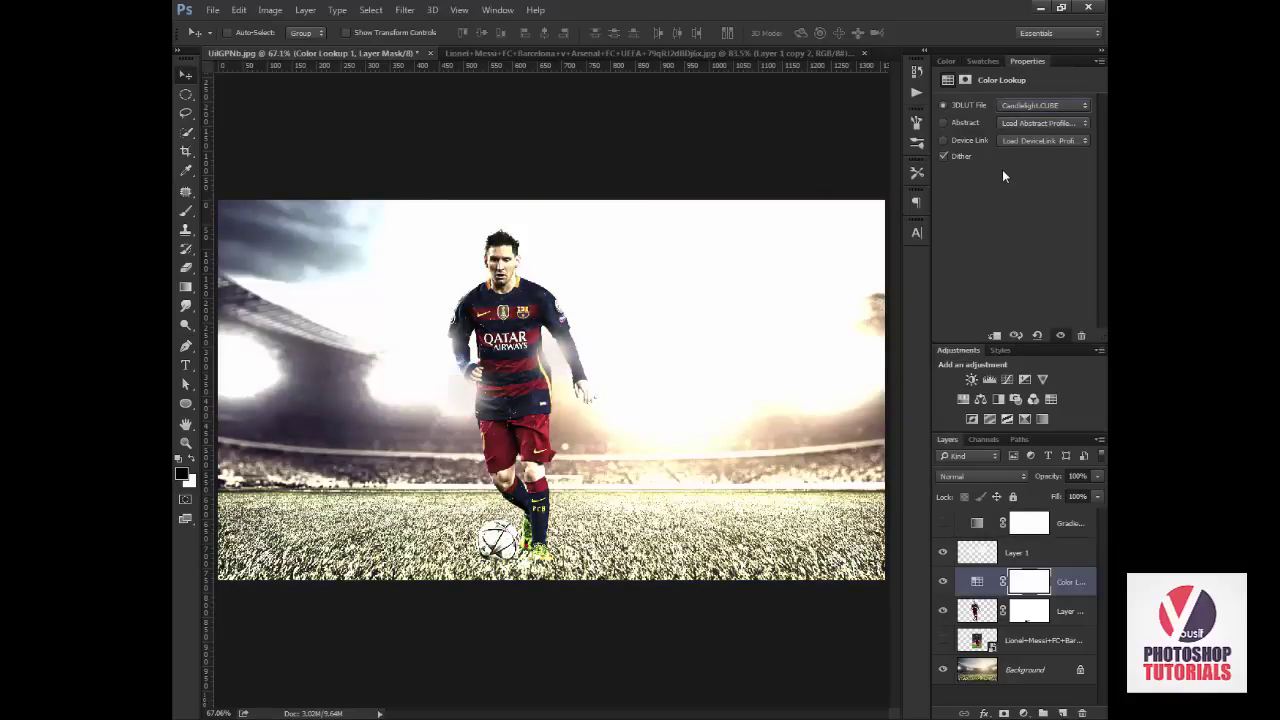
Preview LUT presets such as Crisp_Warm and DropBlues, then cancel loading a custom 3D LUT.
key(Down)
key(Down)
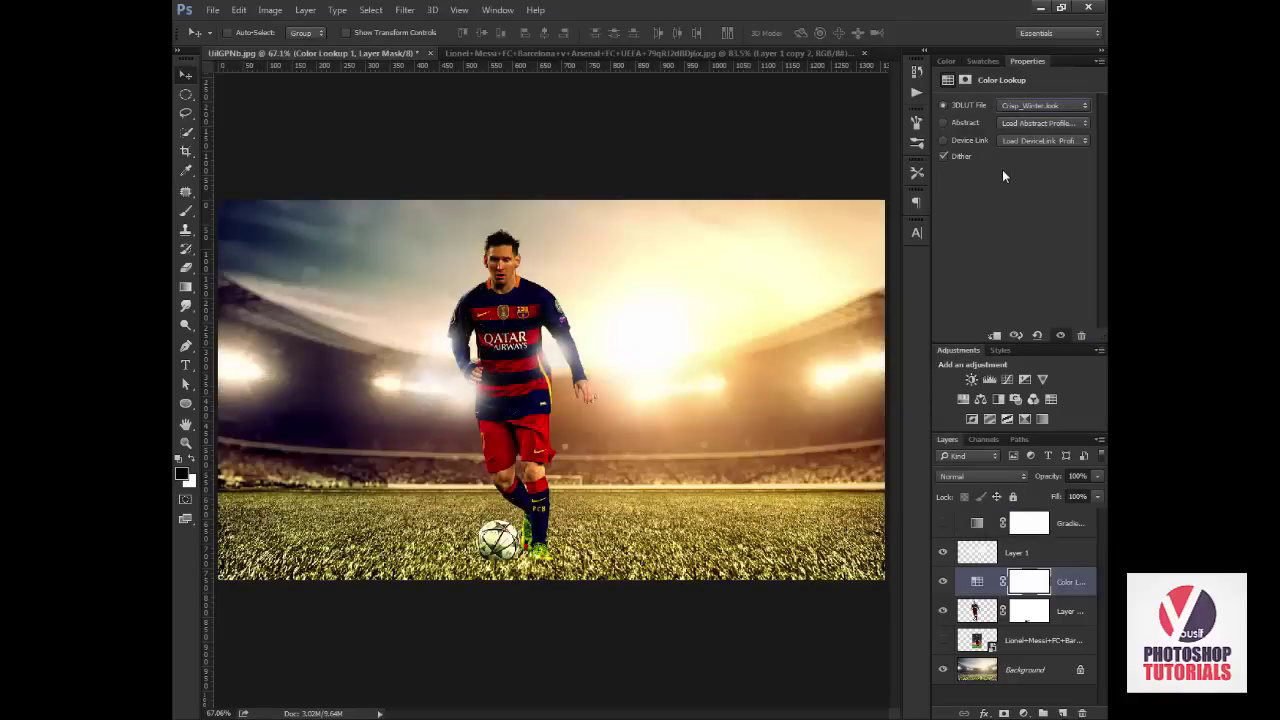
key(Down)
key(Down)
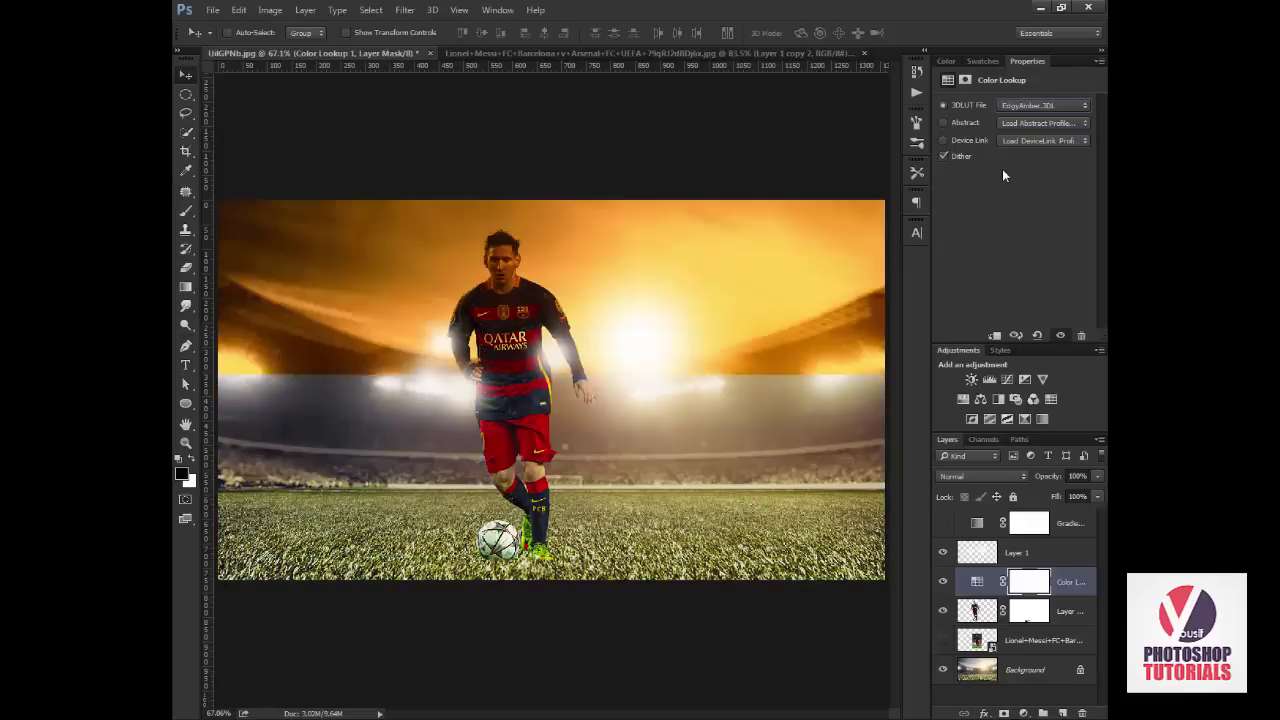
key(Down)
key(Down)
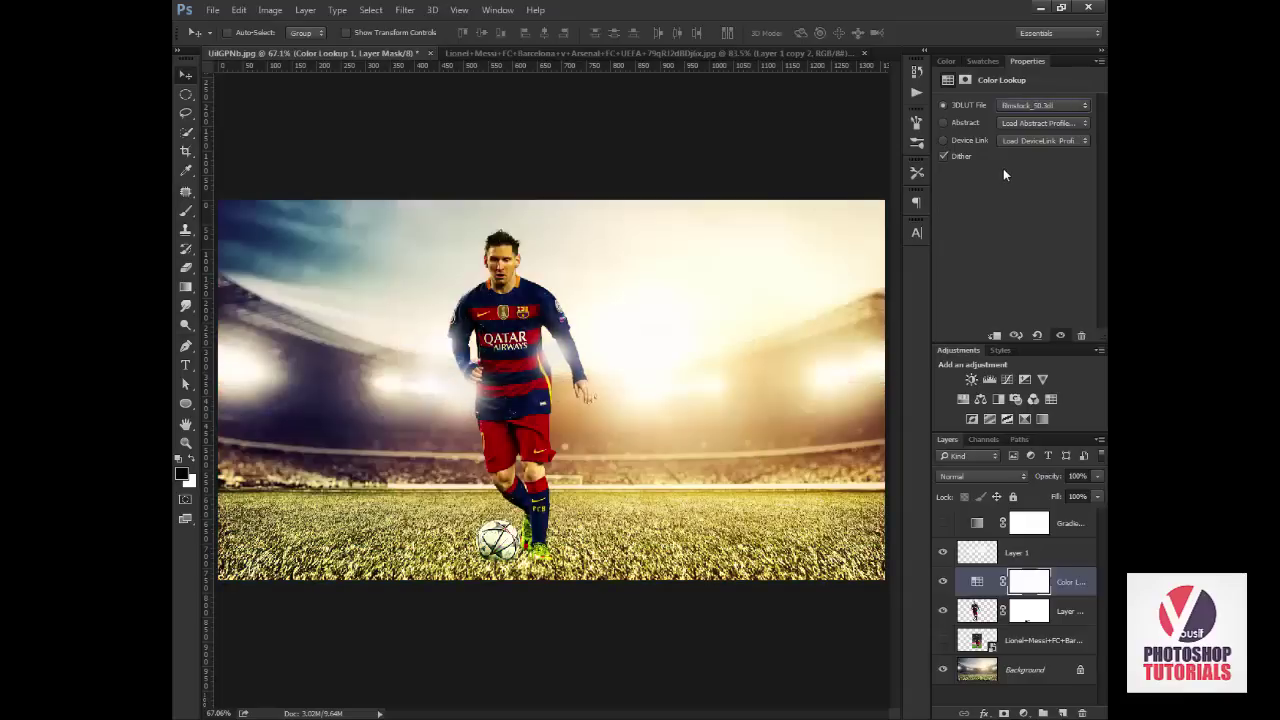
key(Down)
key(Down)
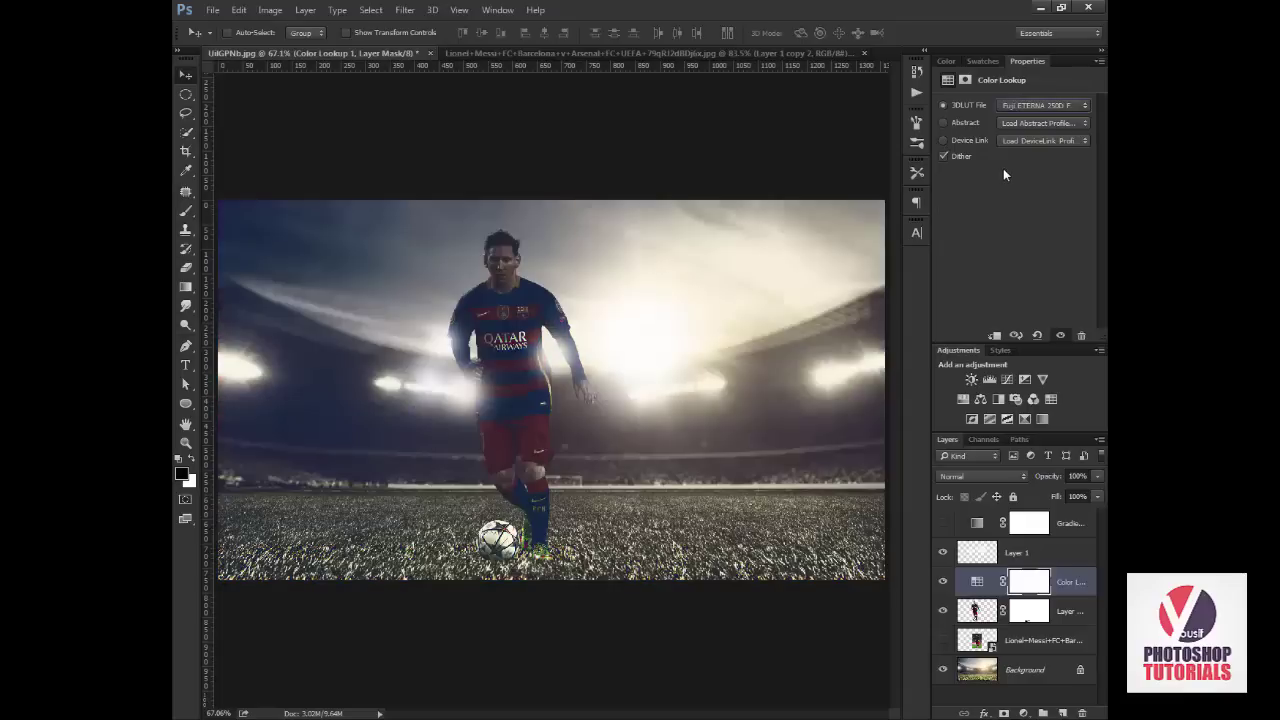
click(1021, 109)
key(Escape)
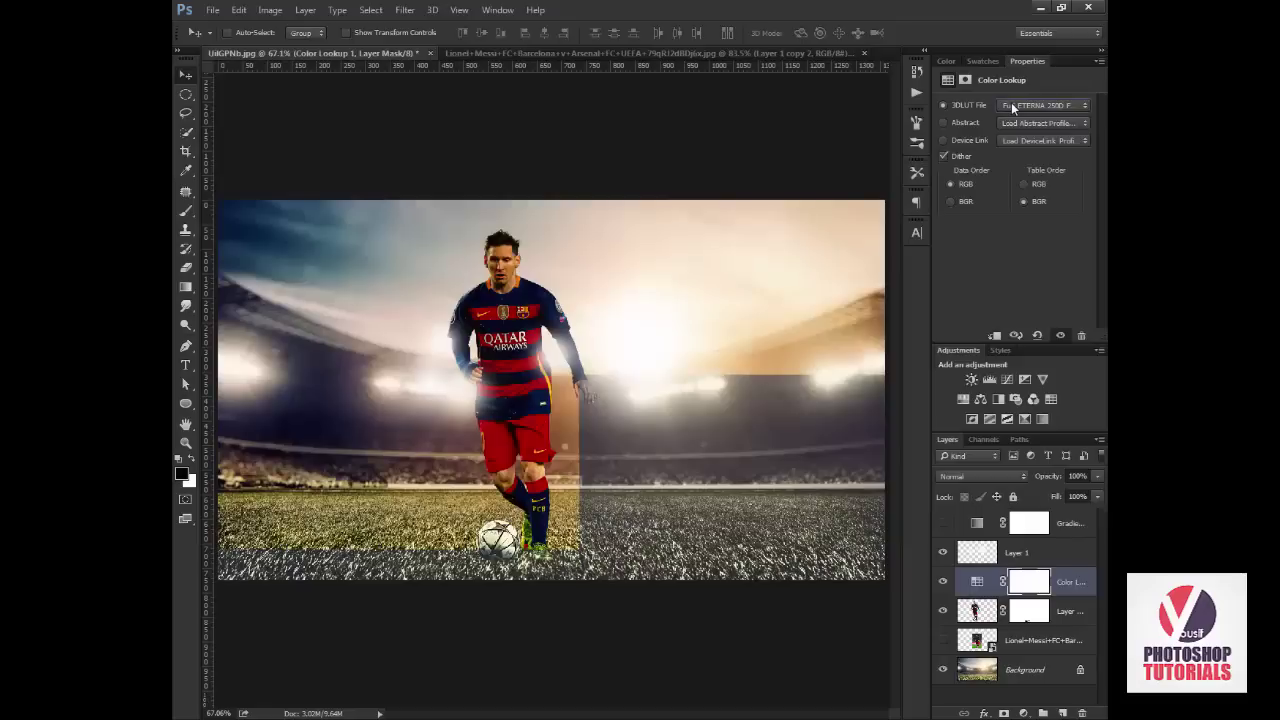
click(1012, 106)
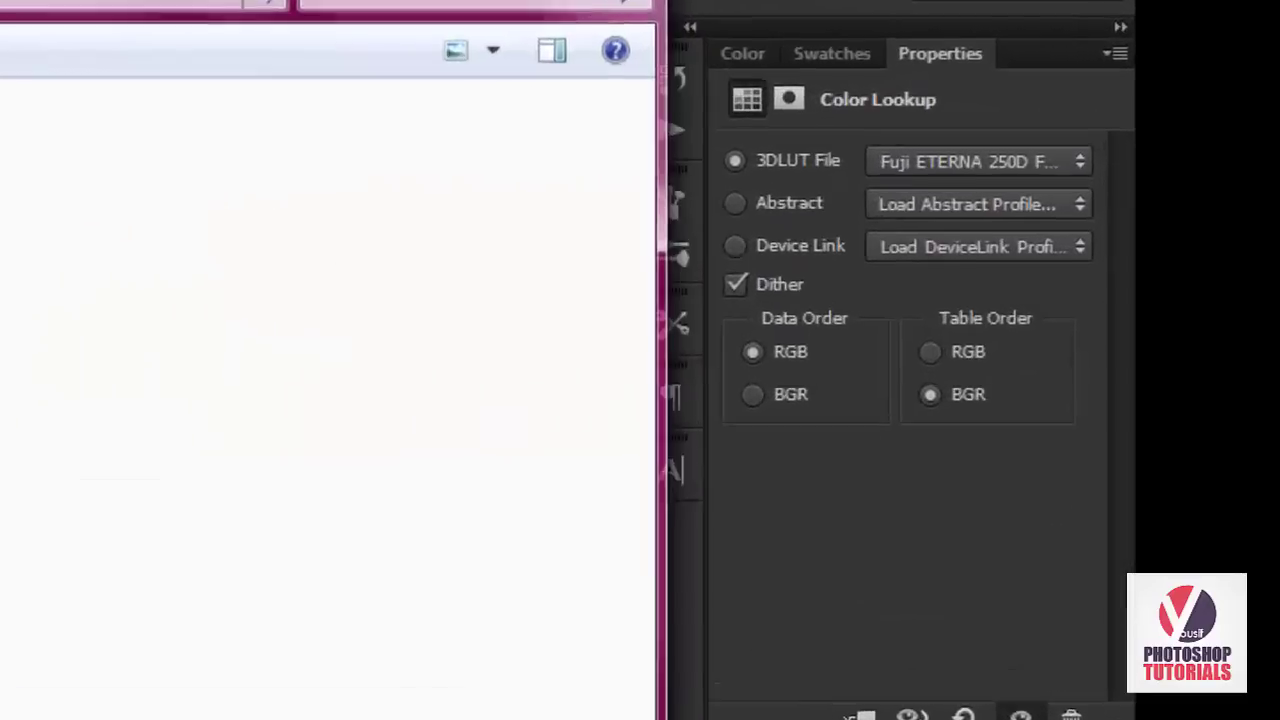
click(775, 550)
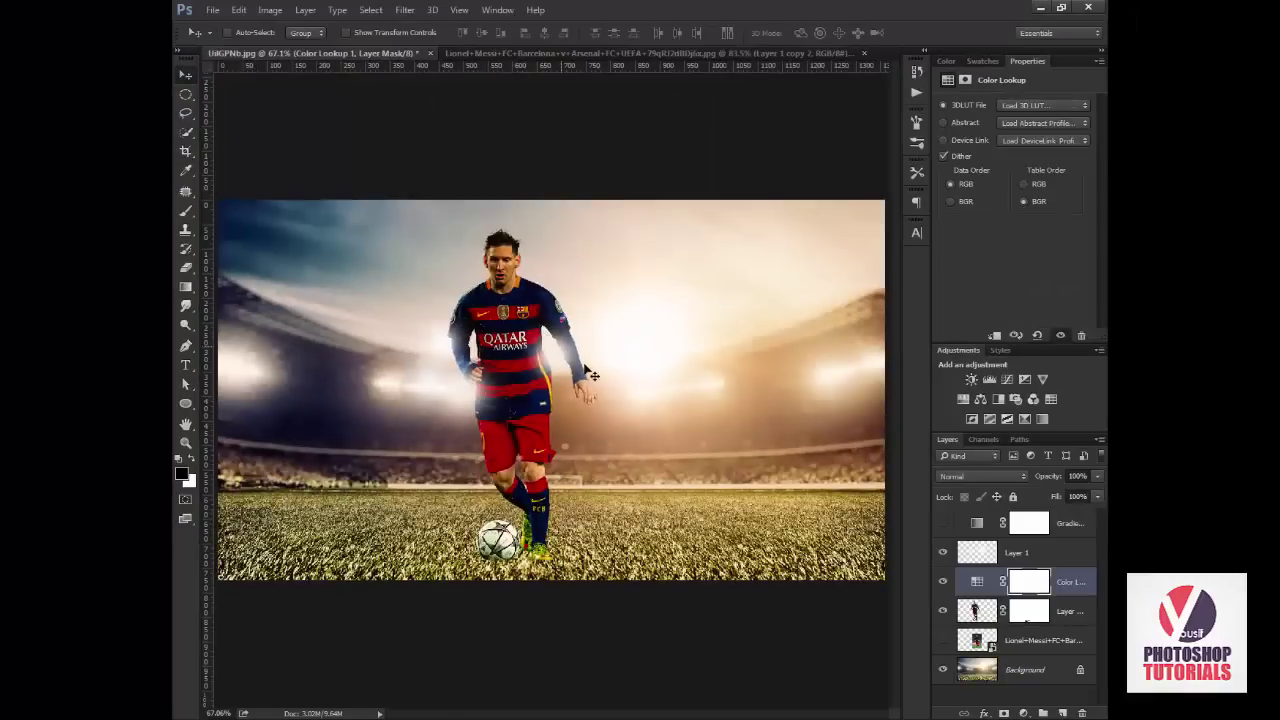
ctrl+click(576, 362)
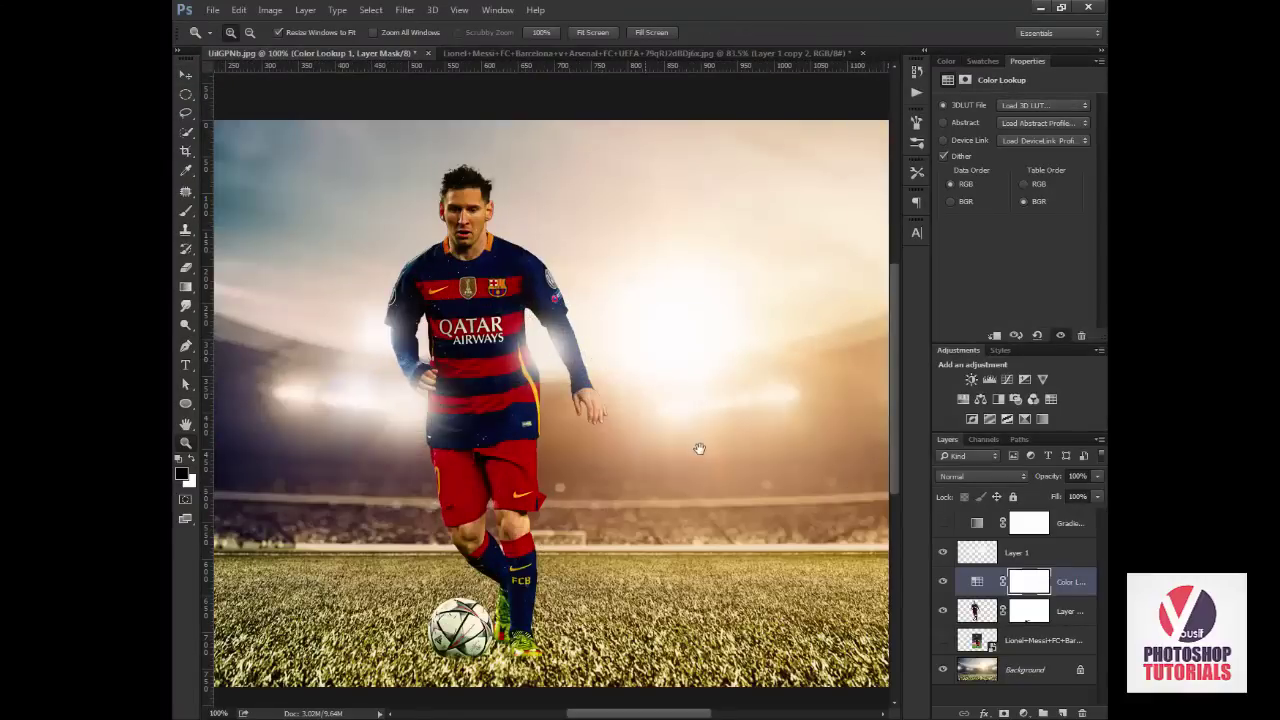
Load the player's outline as a feathered selection.
key(v)
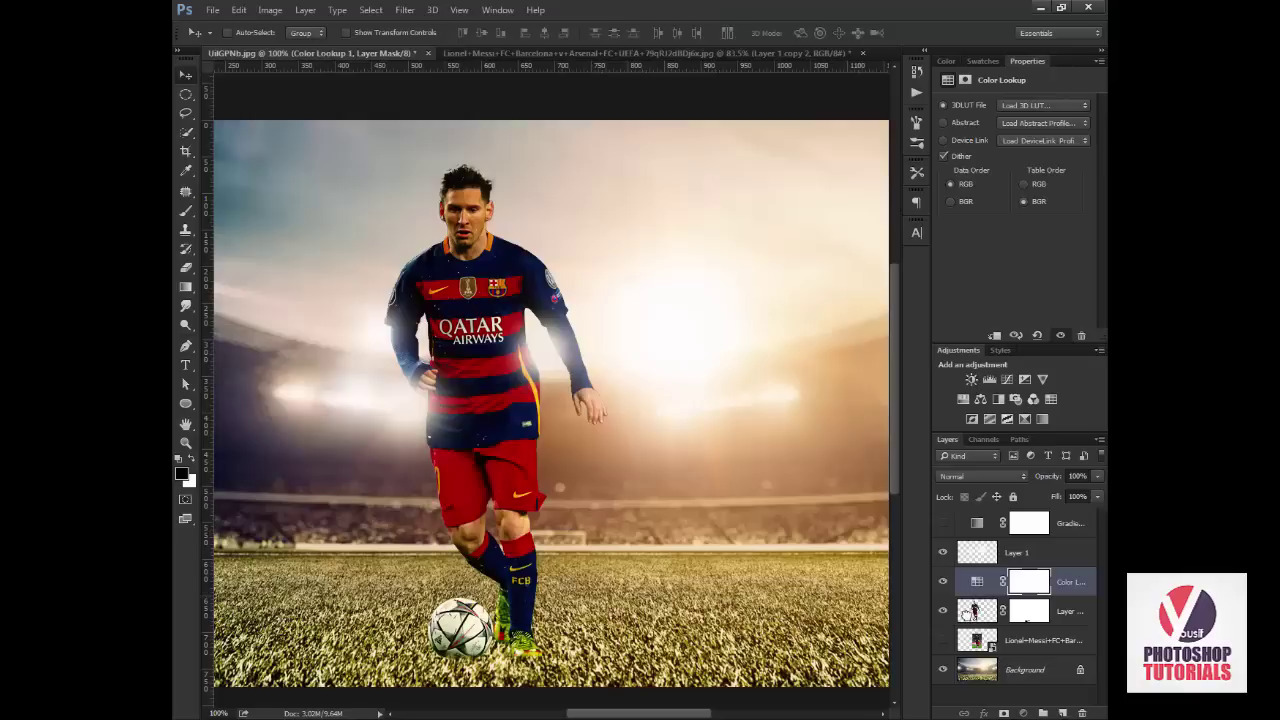
ctrl+click(975, 612)
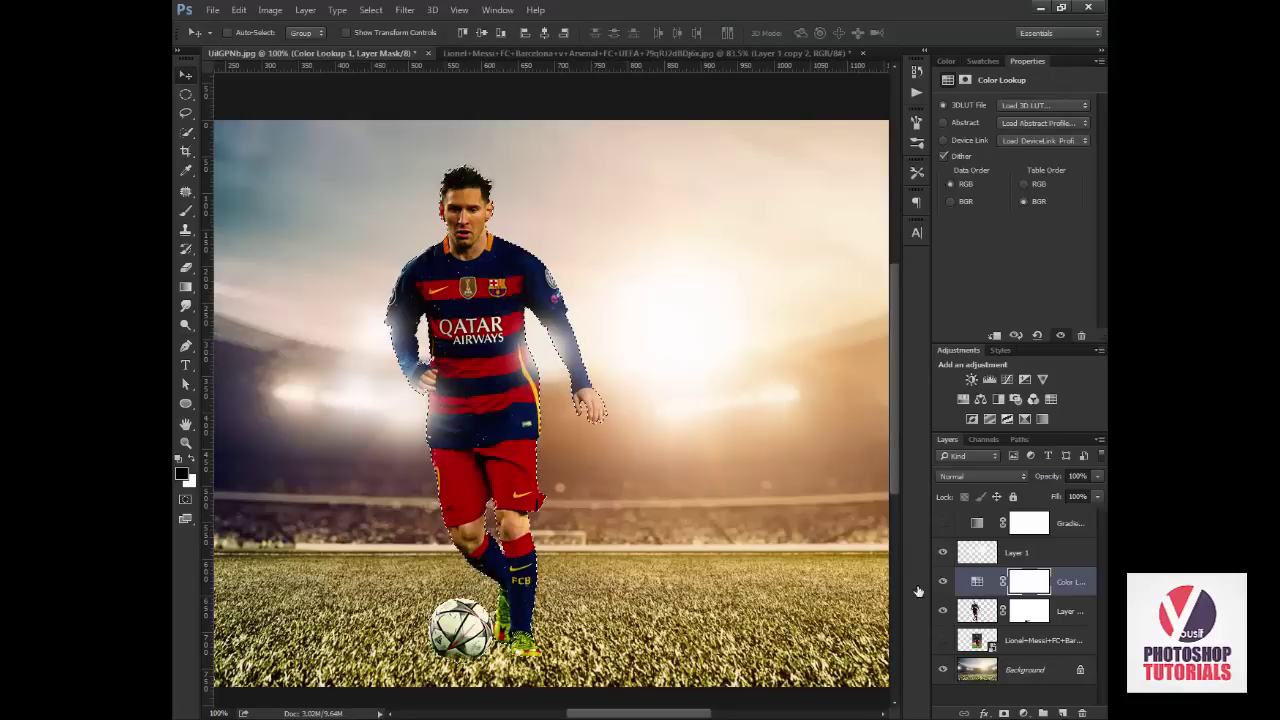
click(186, 93)
right_click(403, 227)
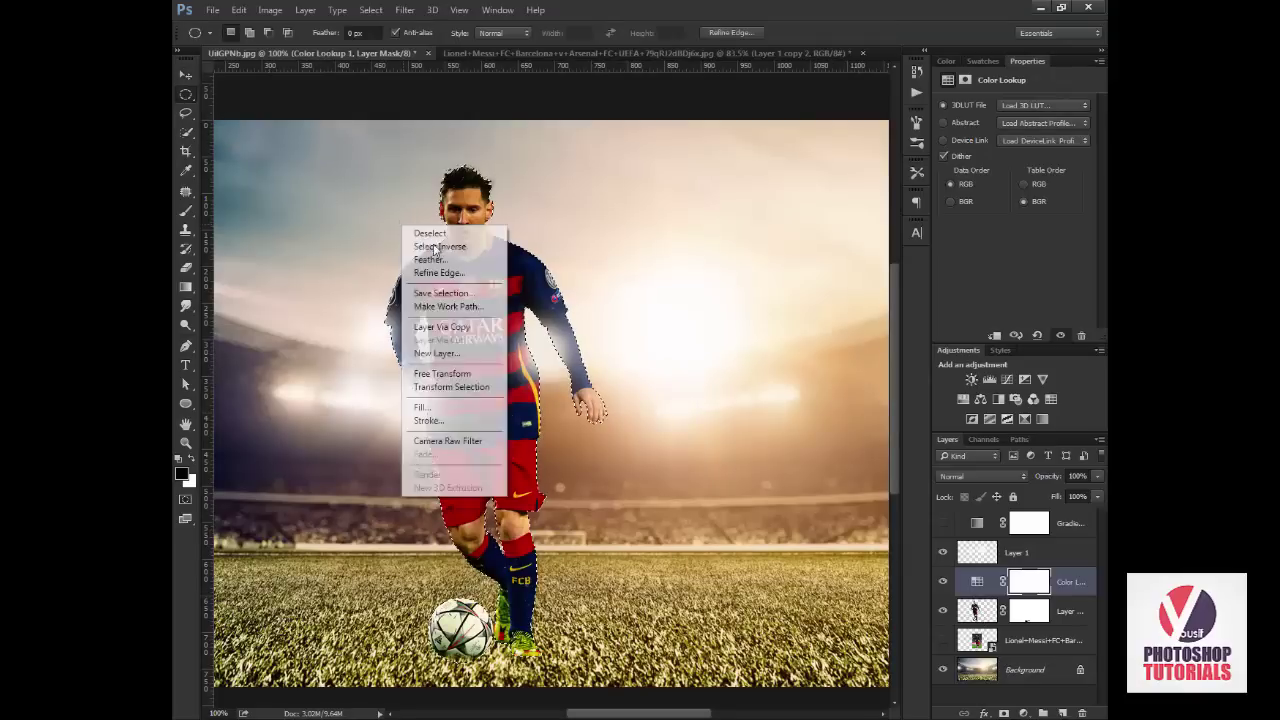
click(454, 260)
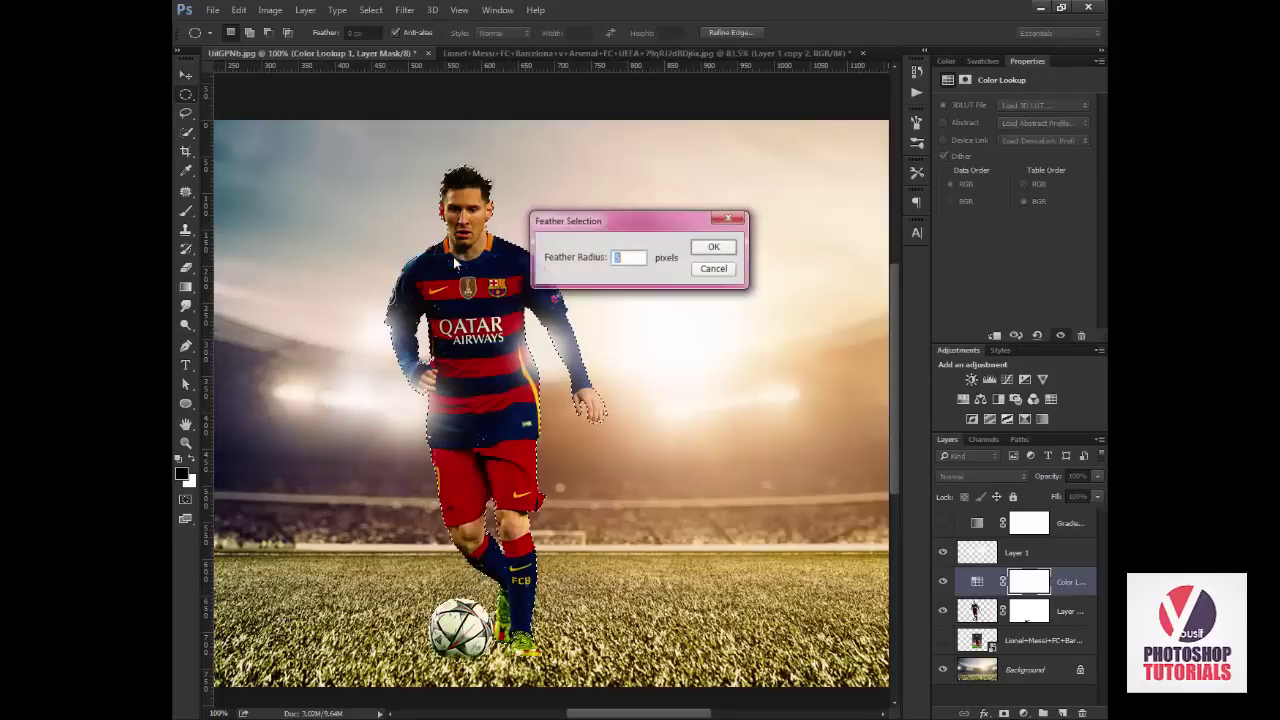
click(714, 250)
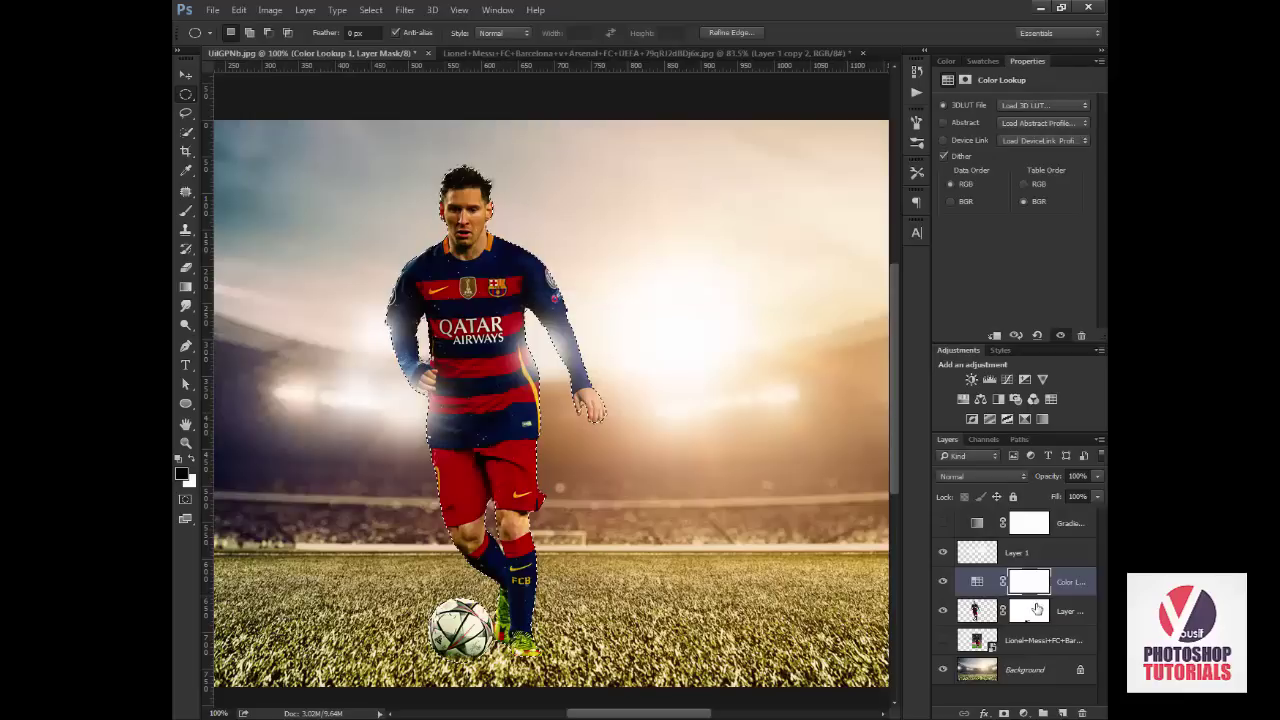
Fill the player mask black outside his silhouette, deselect, and add empty Layer 2.
click(1037, 609)
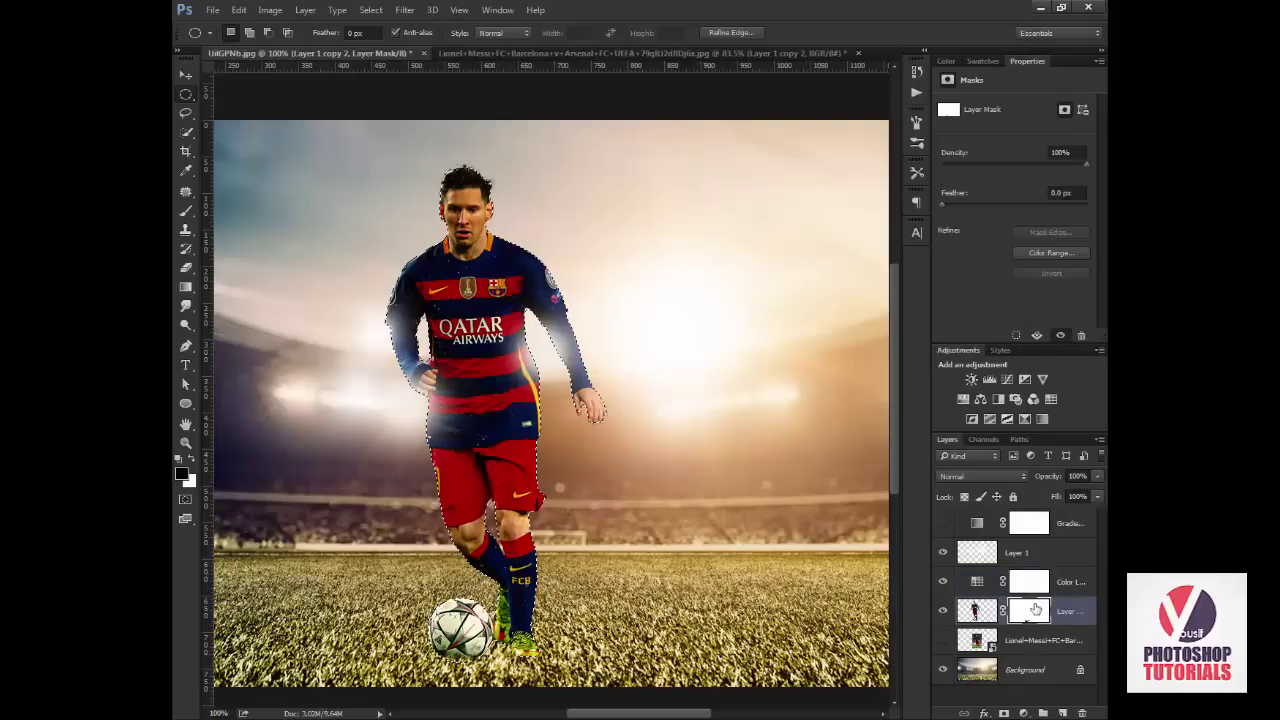
key(ctrl+shift+i)
key(alt+BackSpace)
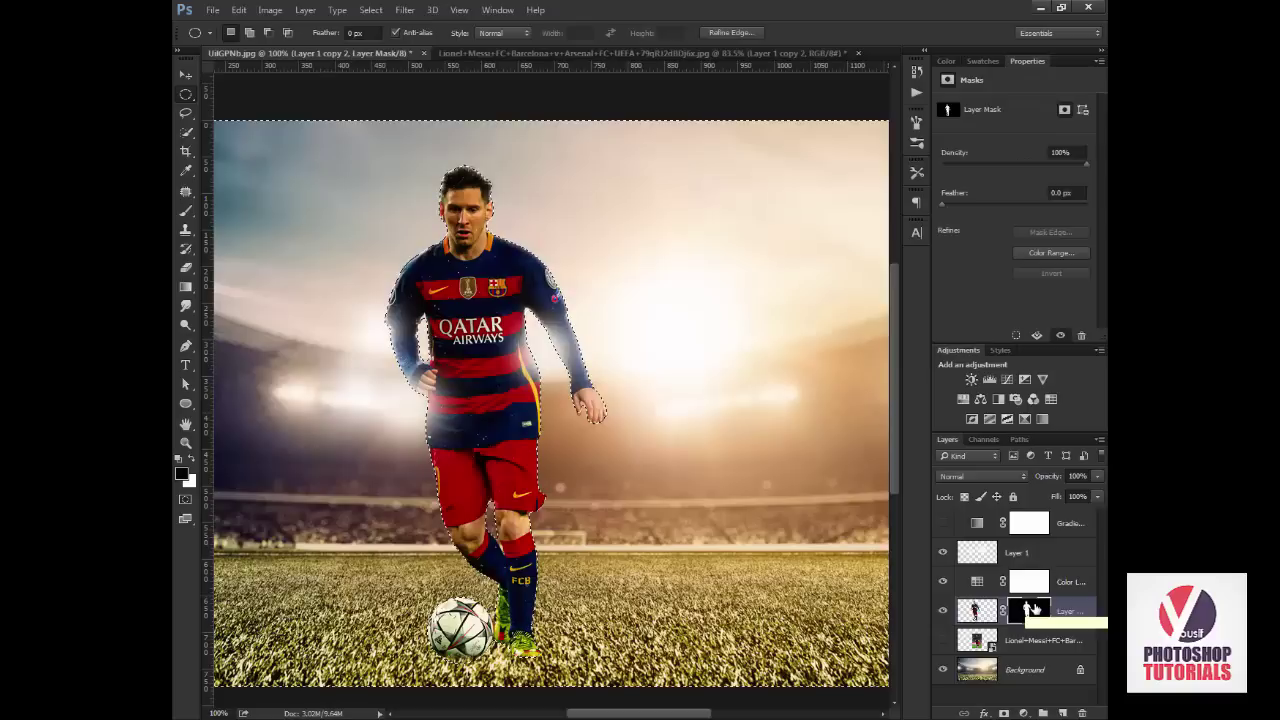
key(ctrl+d)
key(v)
click(1060, 712)
Paint a dark shadow under the ball with a size-60 brush.
key(b)
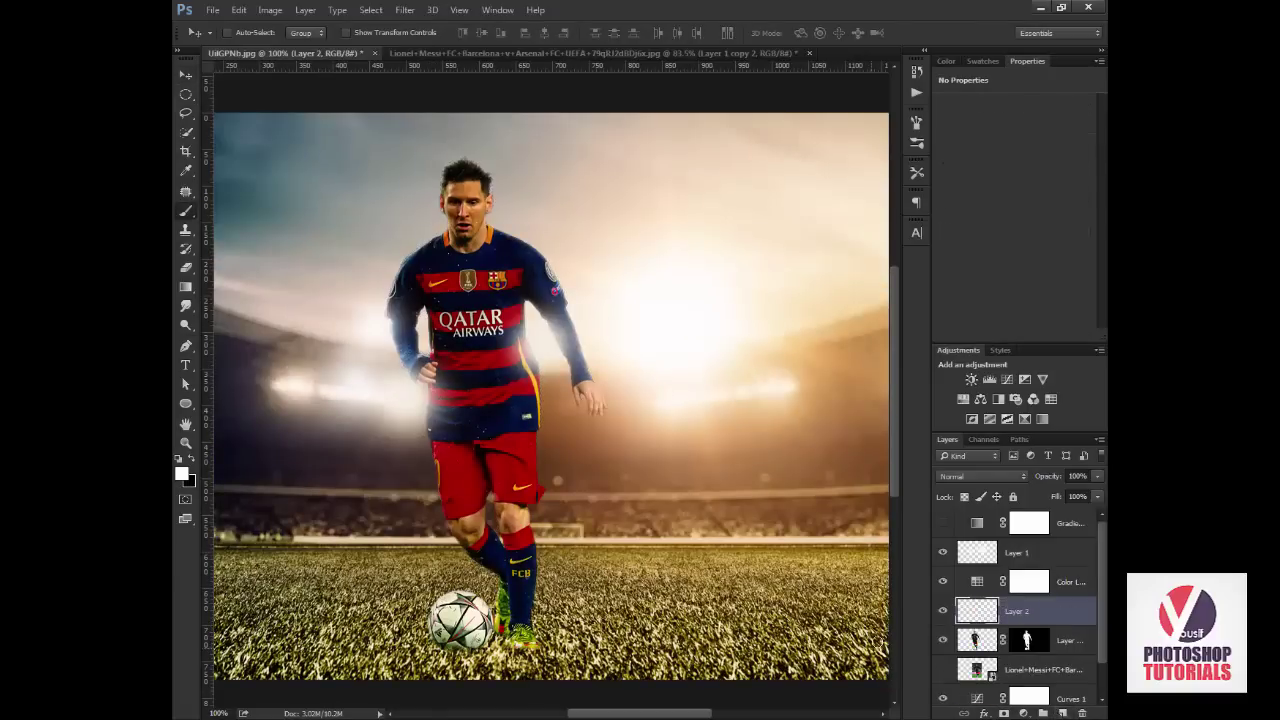
key(ctrl+minus)
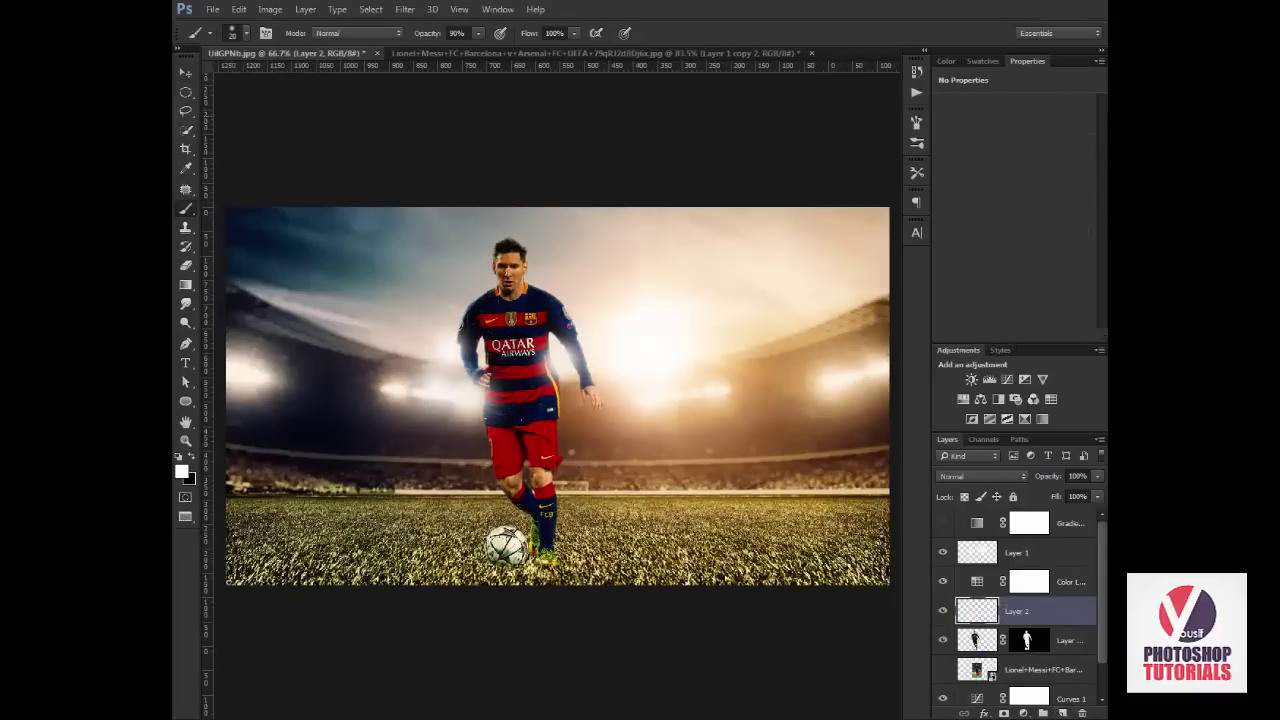
key(f)
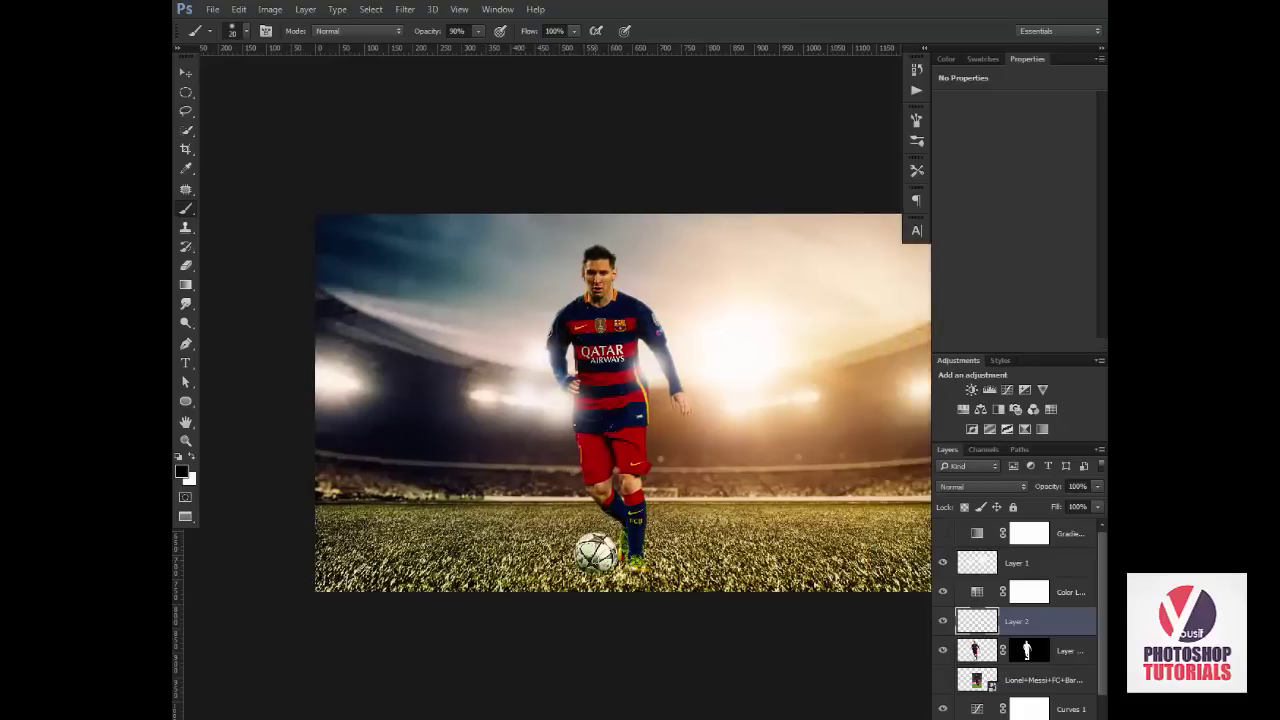
key(bracketright)
key(bracketright)
key(bracketright)
key(bracketright)
mouse_move(604, 560)
mouse_down()
mouse_move(589, 565)
mouse_move(645, 575)
mouse_move(612, 568)
mouse_move(589, 594)
mouse_move(591, 572)
mouse_move(567, 598)
mouse_move(586, 580)
mouse_up()
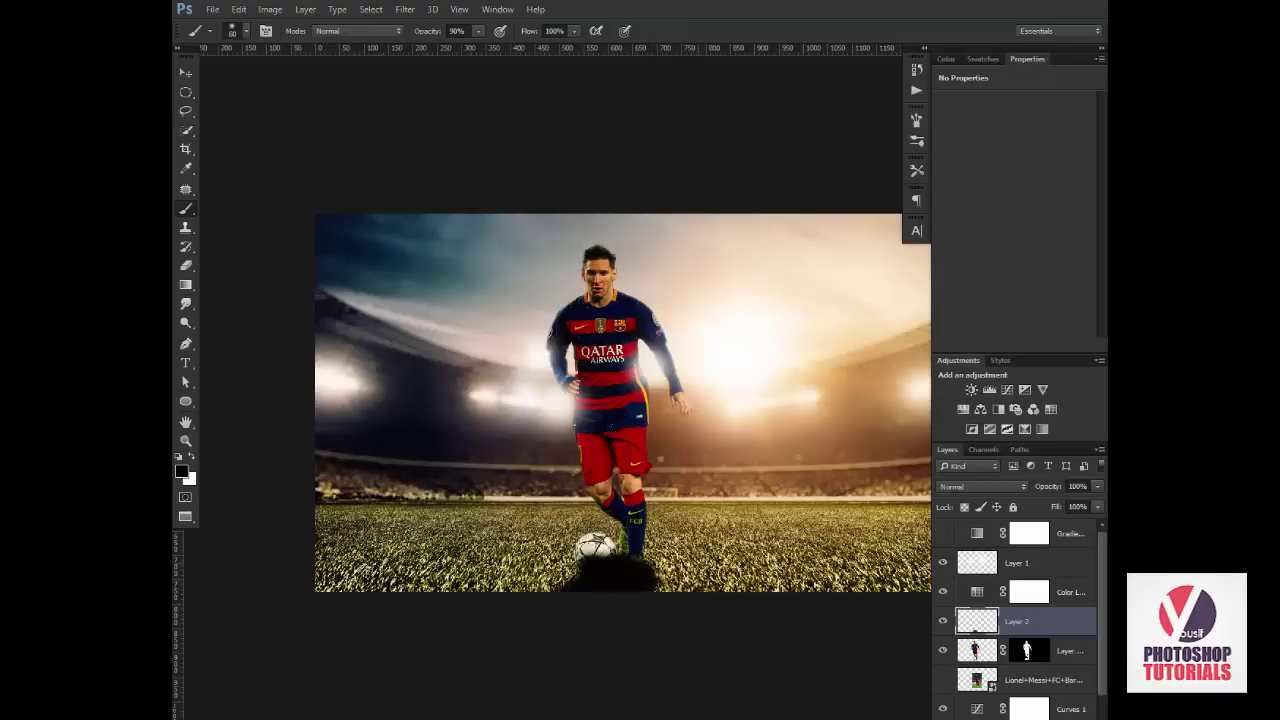
Move the shadow layer below the player, set 45% opacity, and nudge it 17 px.
drag(1013, 625, 1020, 665)
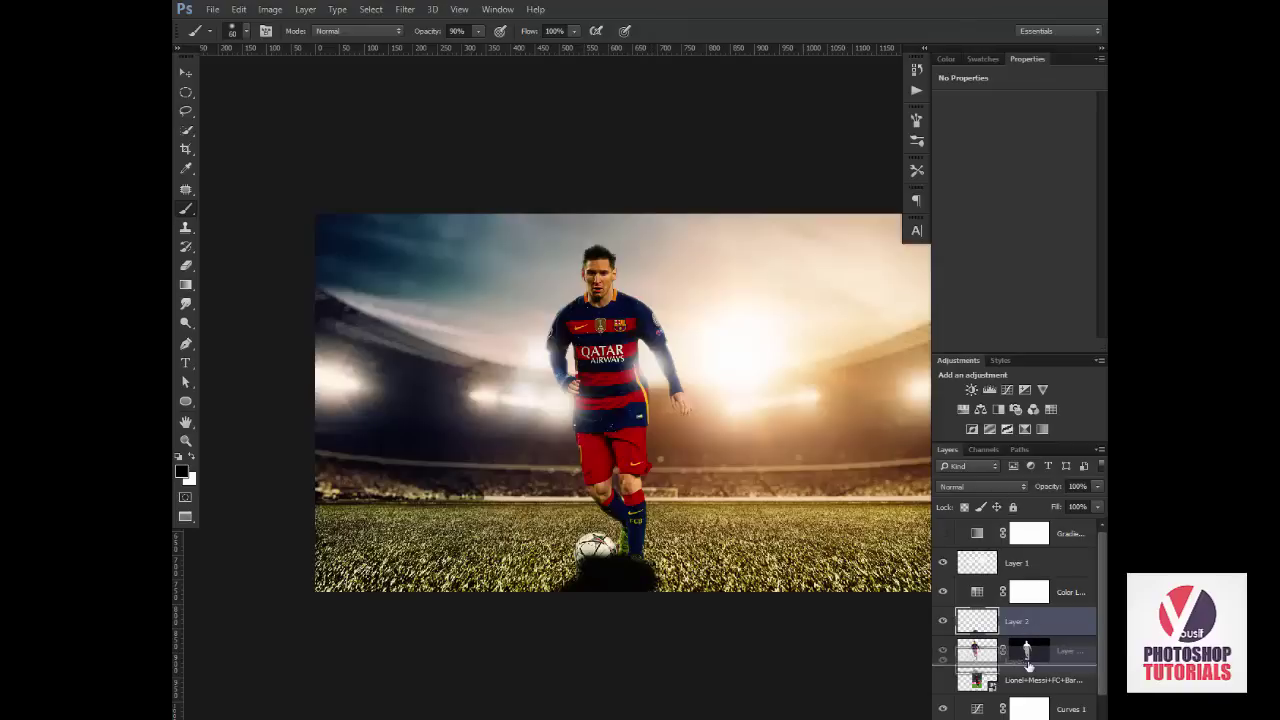
drag(1062, 488, 1024, 496)
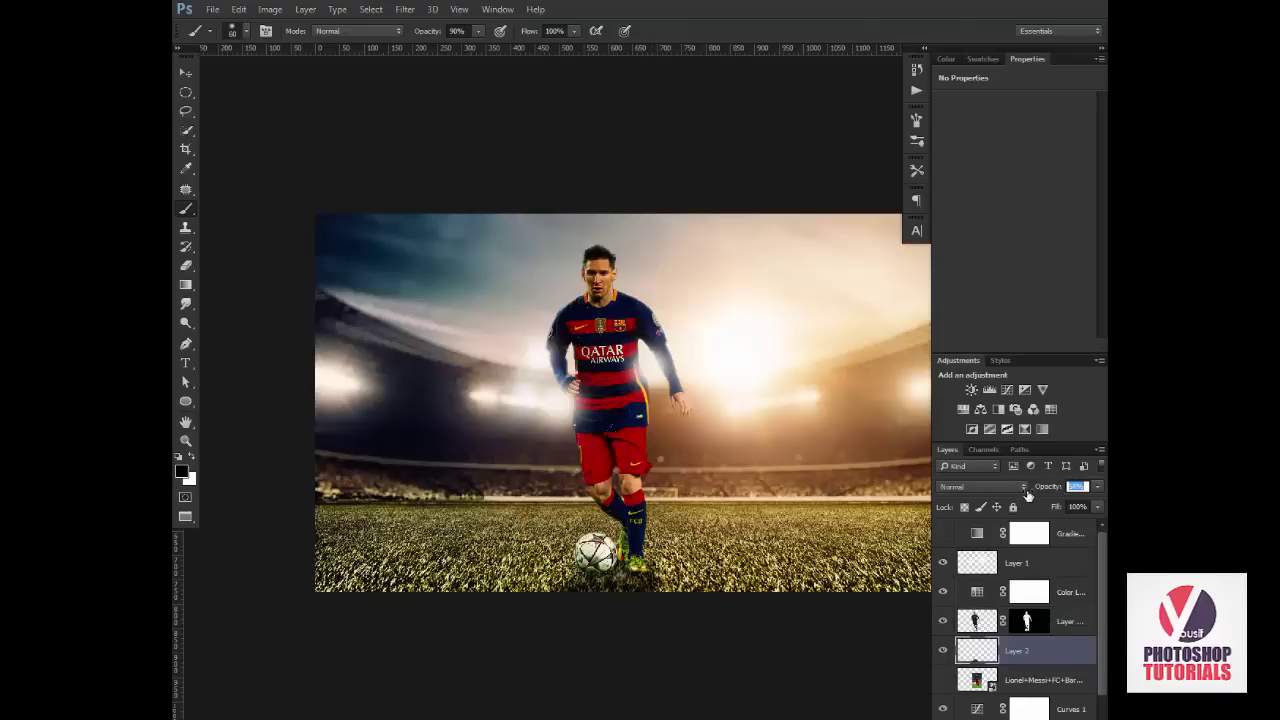
key(v)
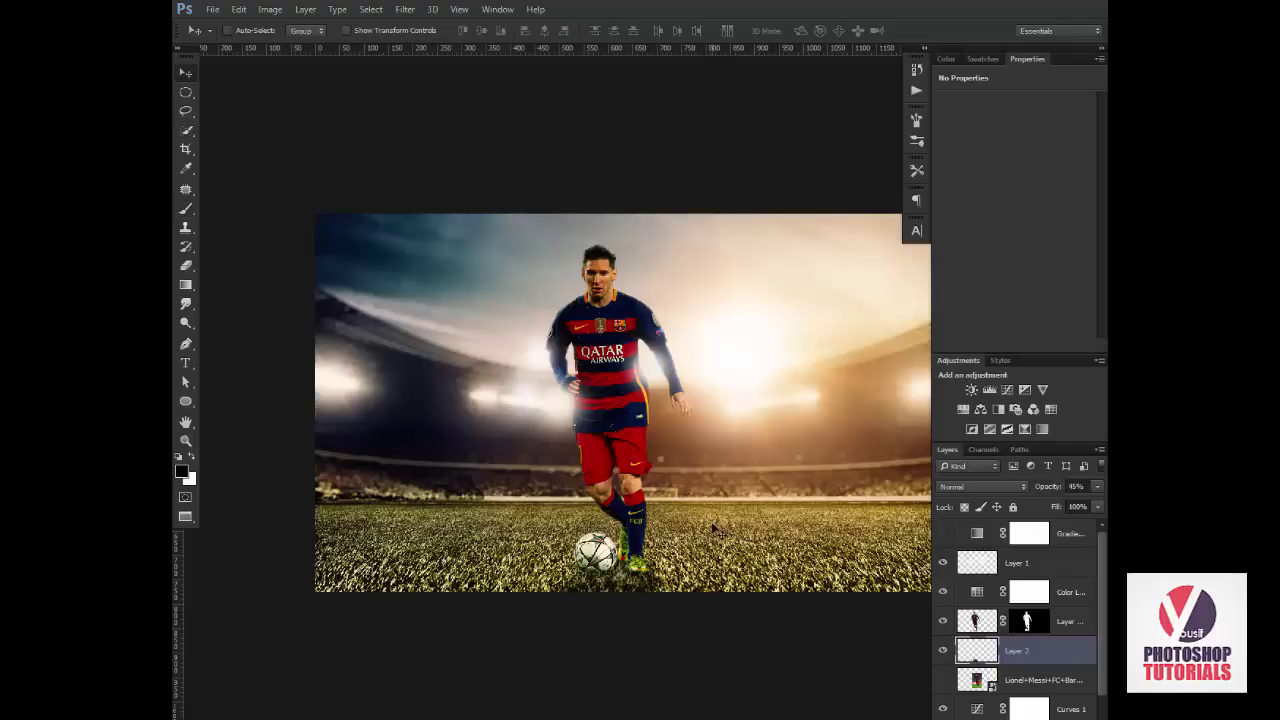
drag(698, 527, 707, 527)
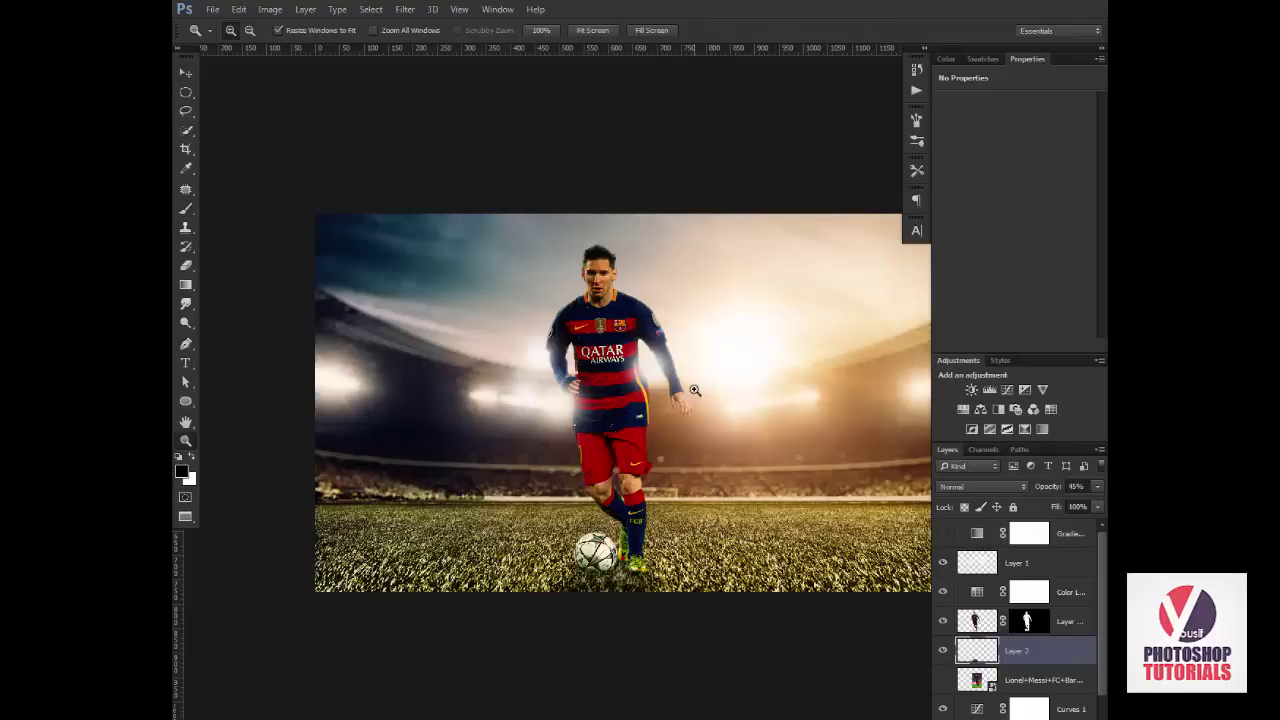
Set the Color Lookup layer to Fuji F125 Kodak 2395 and zoom back out to the whole image.
key(z)
click(594, 383)
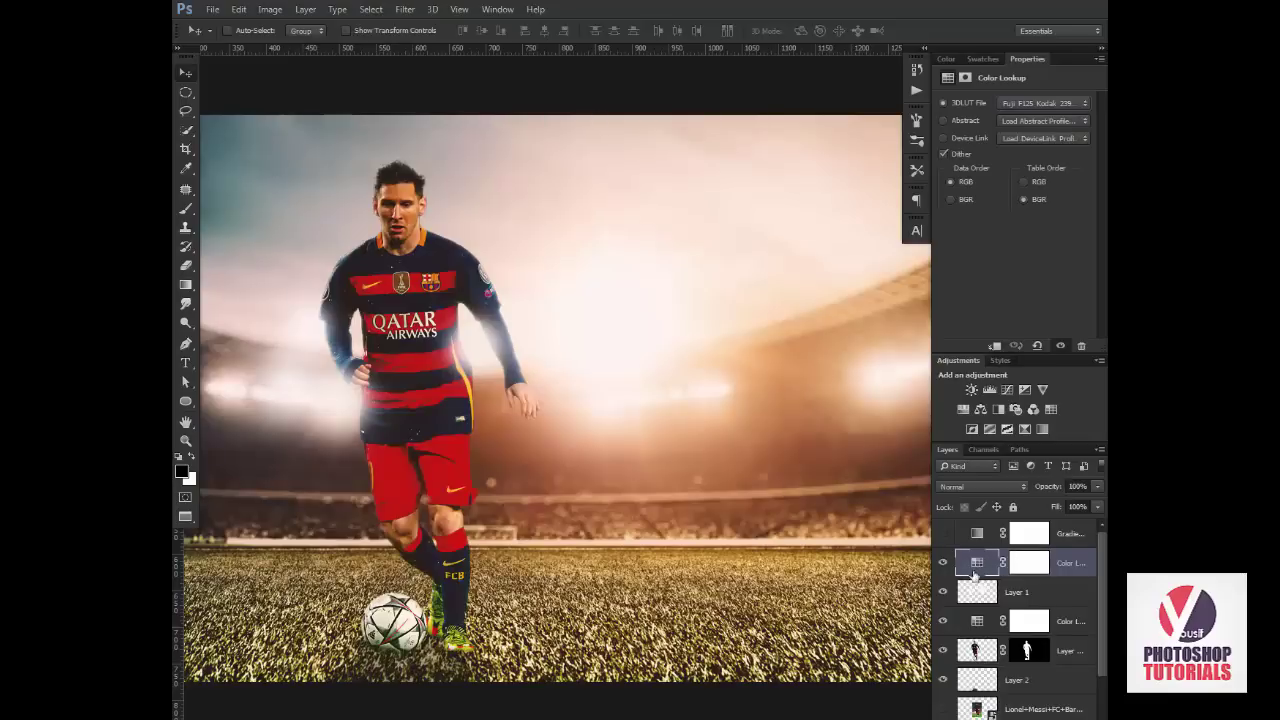
click(1043, 103)
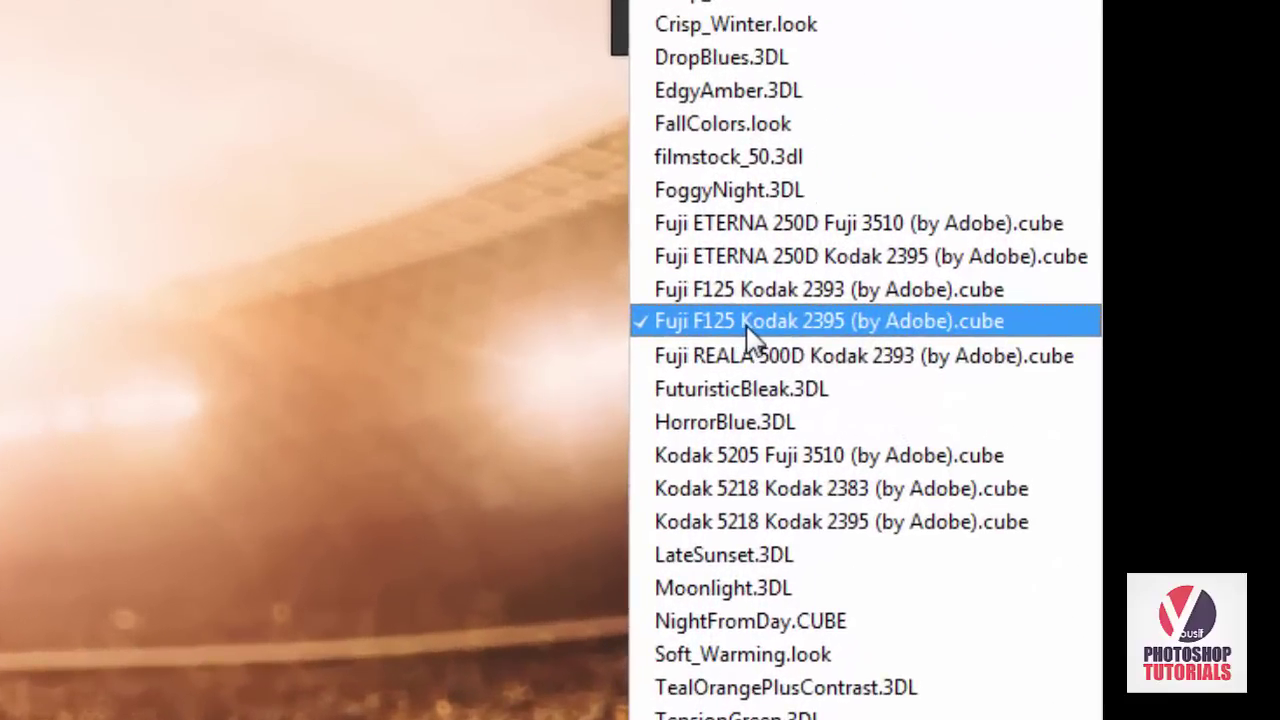
click(789, 338)
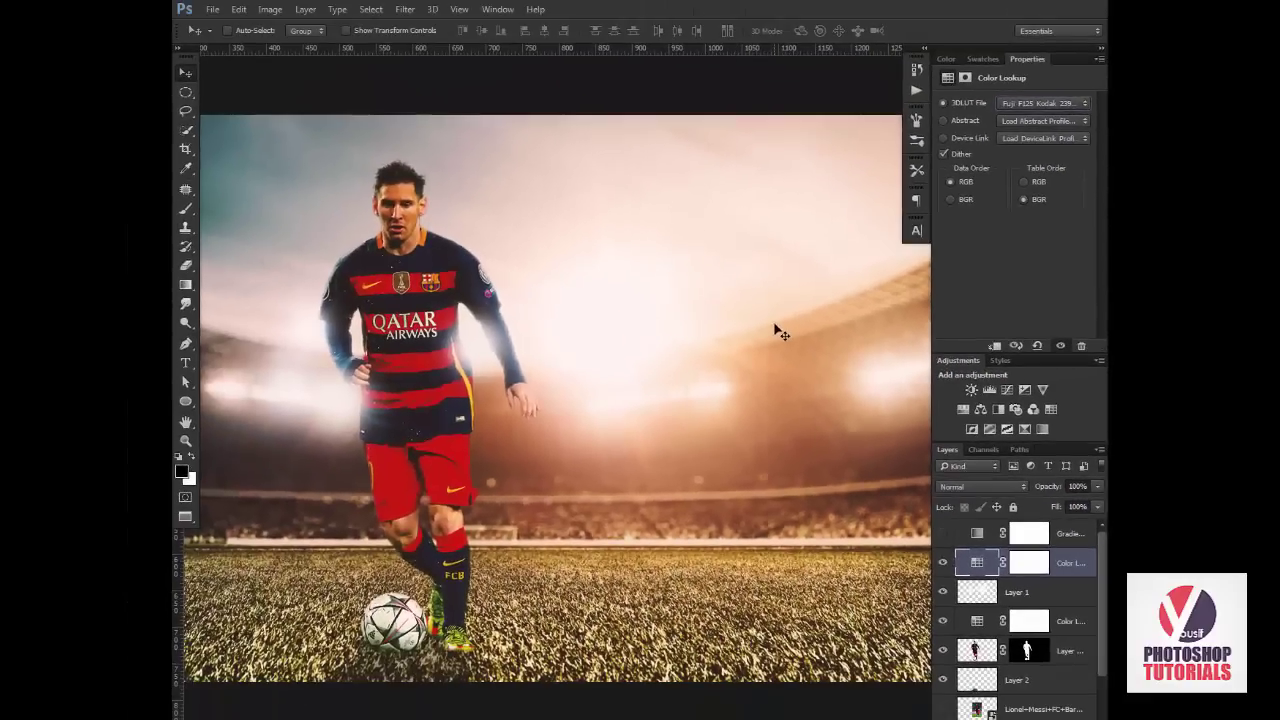
key(z)
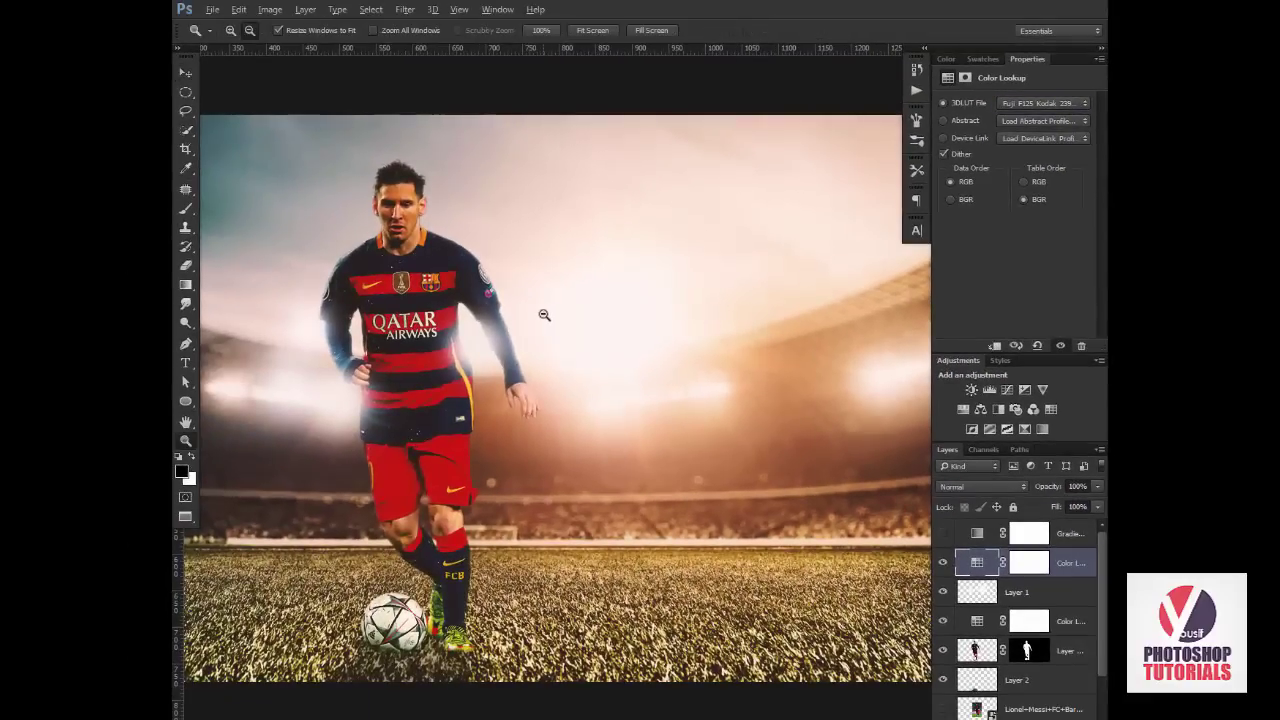
alt+click(544, 315)
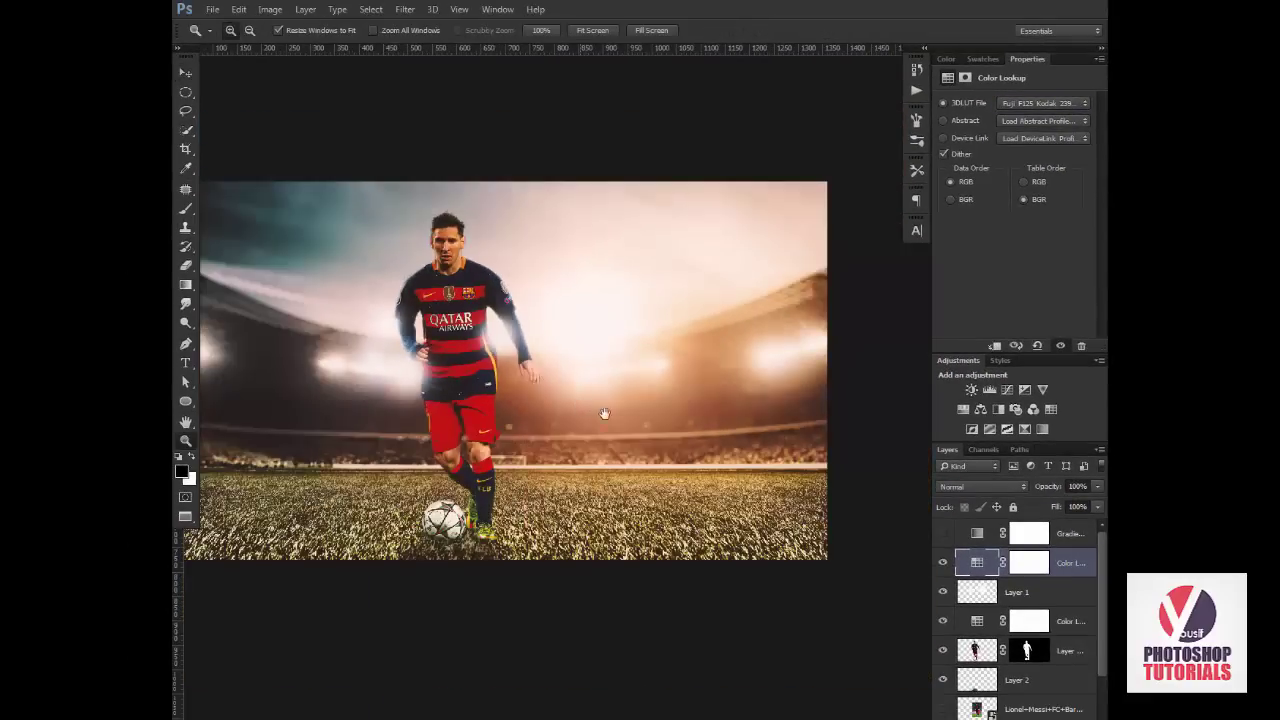
mouse_move(604, 413)
mouse_down()
mouse_move(734, 417)
mouse_move(694, 406)
mouse_up()
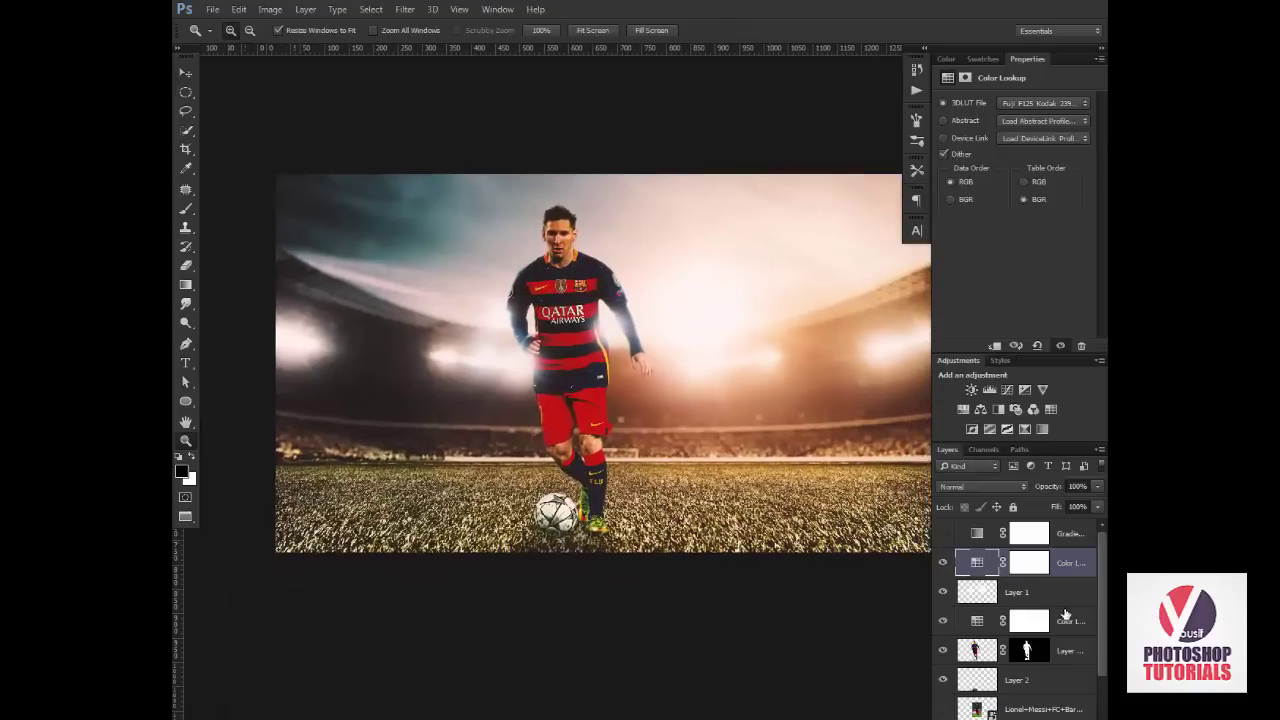
click(1068, 598)
On a new layer, sample teal #336364 from the sky and an orange tone as gradient colours.
key(ctrl+shift+alt+n)
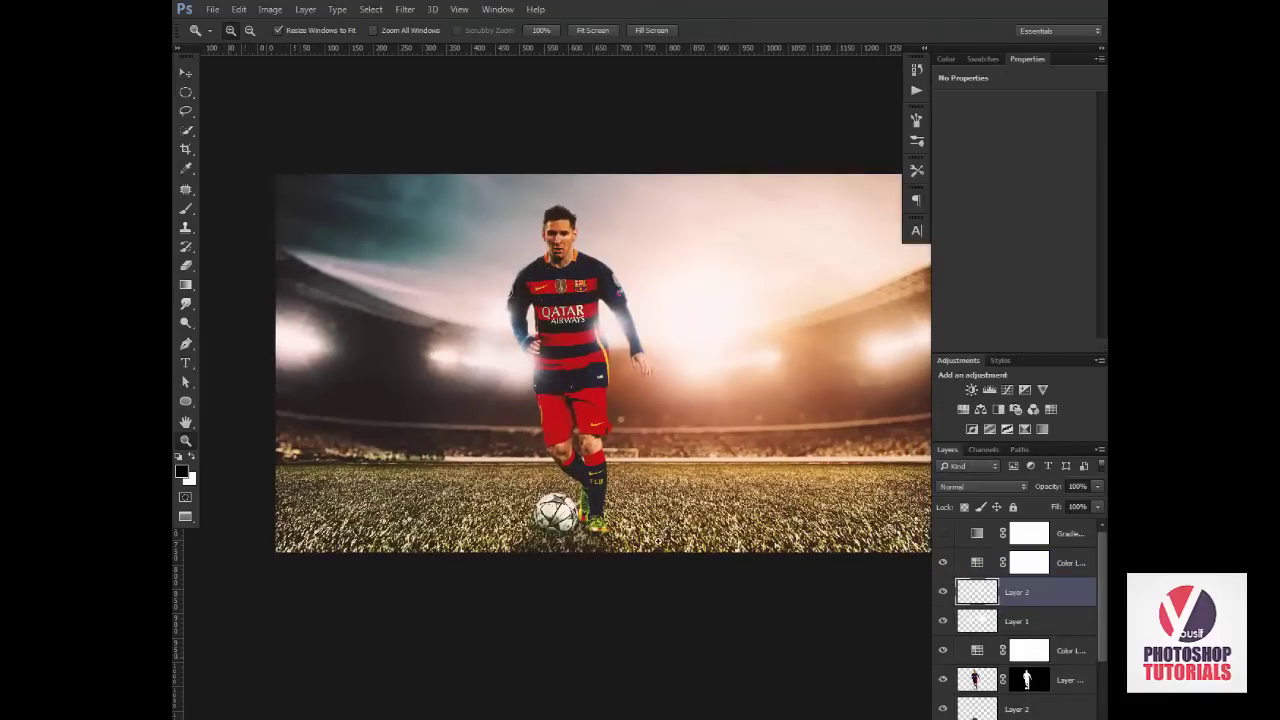
key(g)
click(183, 474)
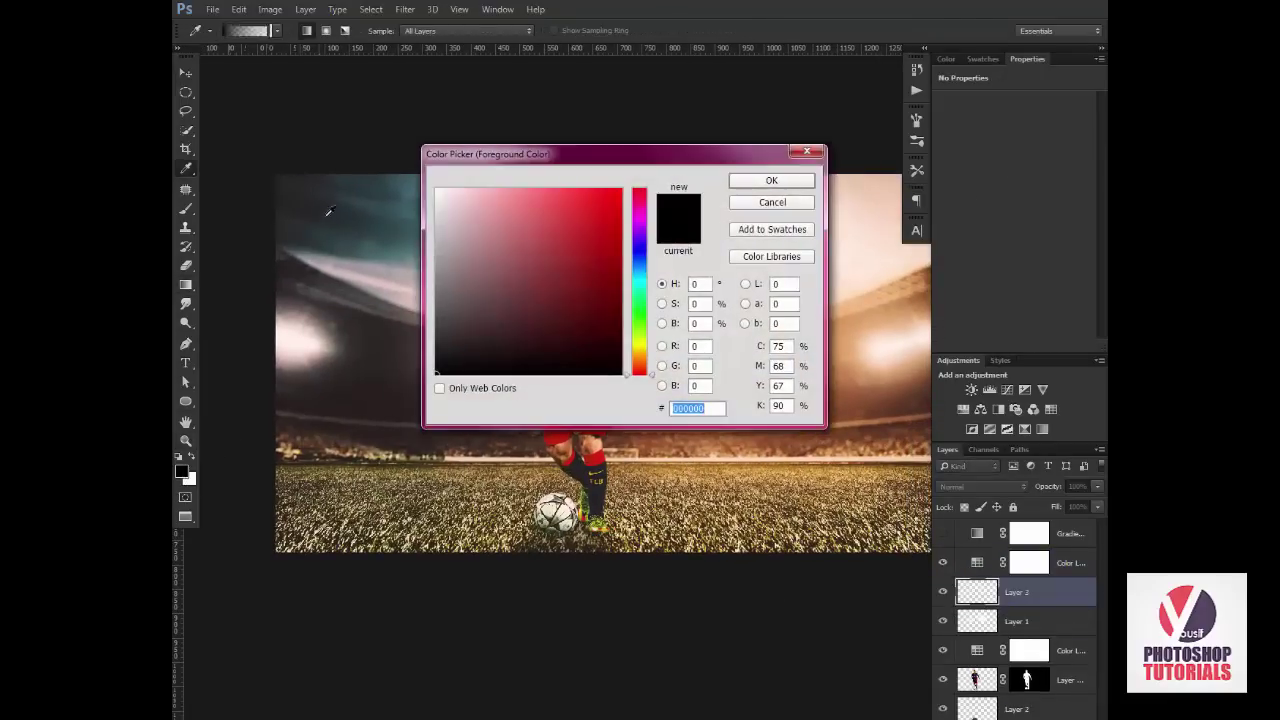
click(371, 218)
click(394, 226)
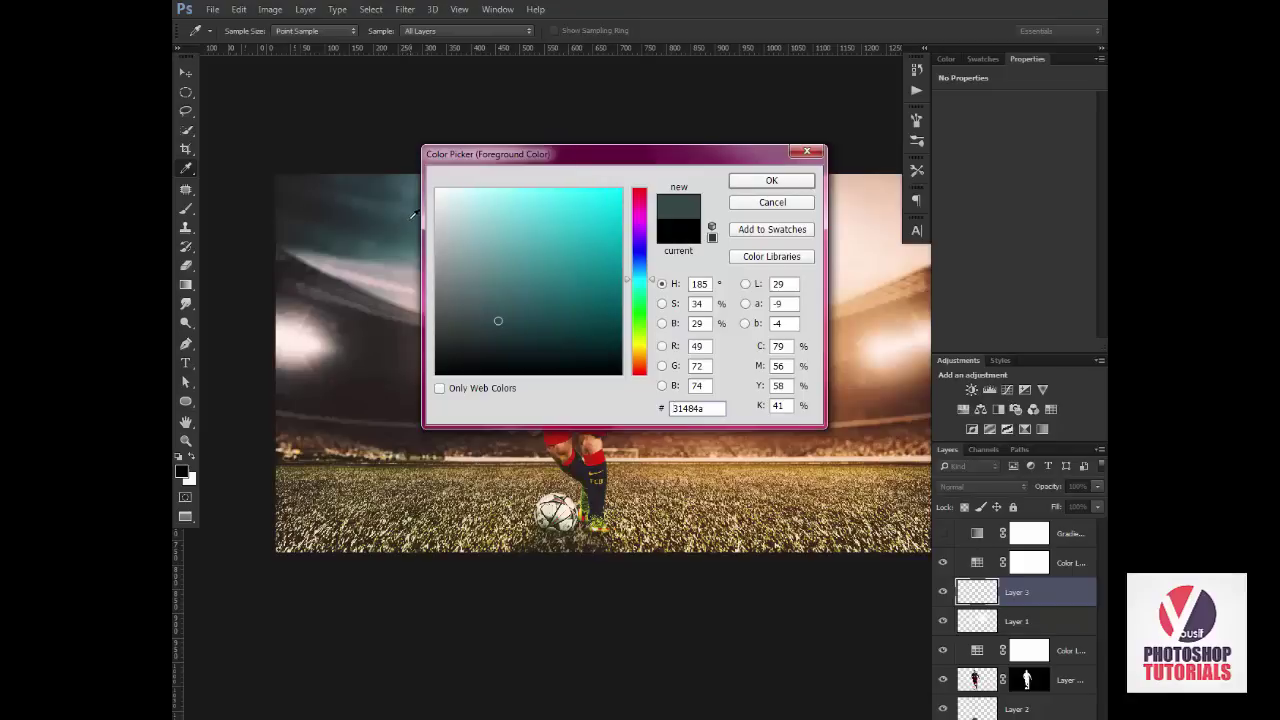
click(418, 218)
click(527, 301)
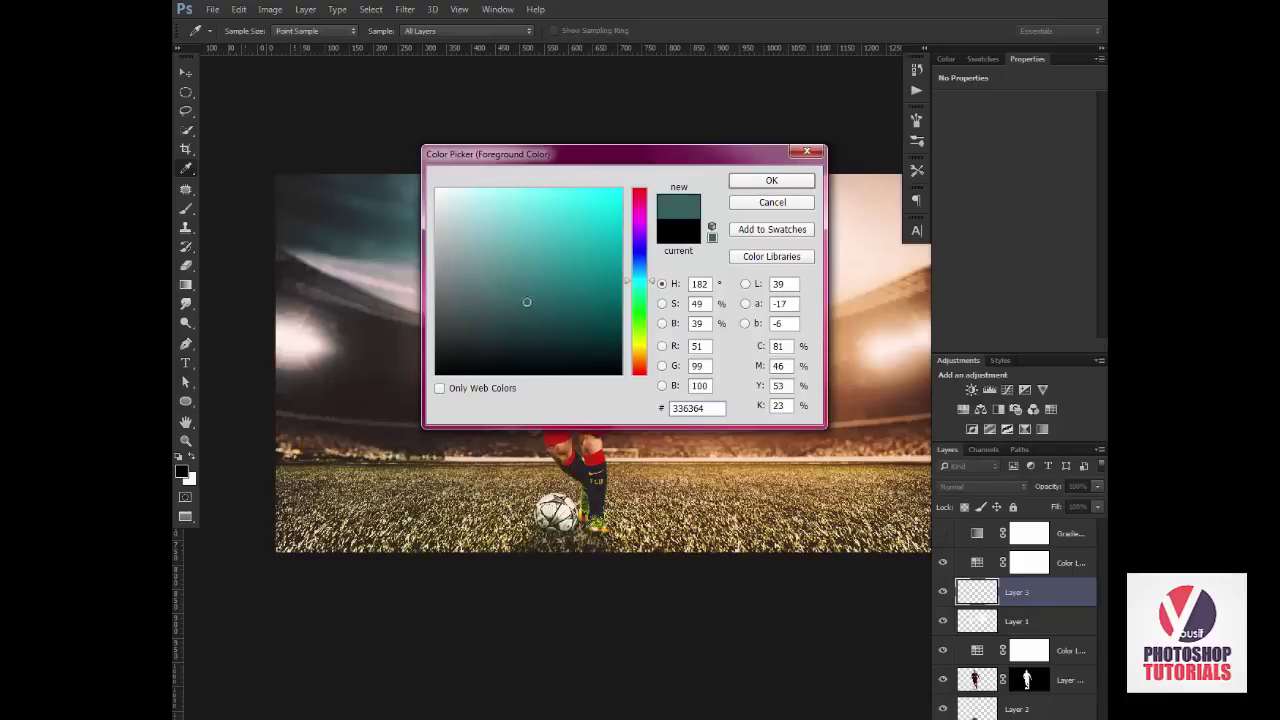
click(771, 181)
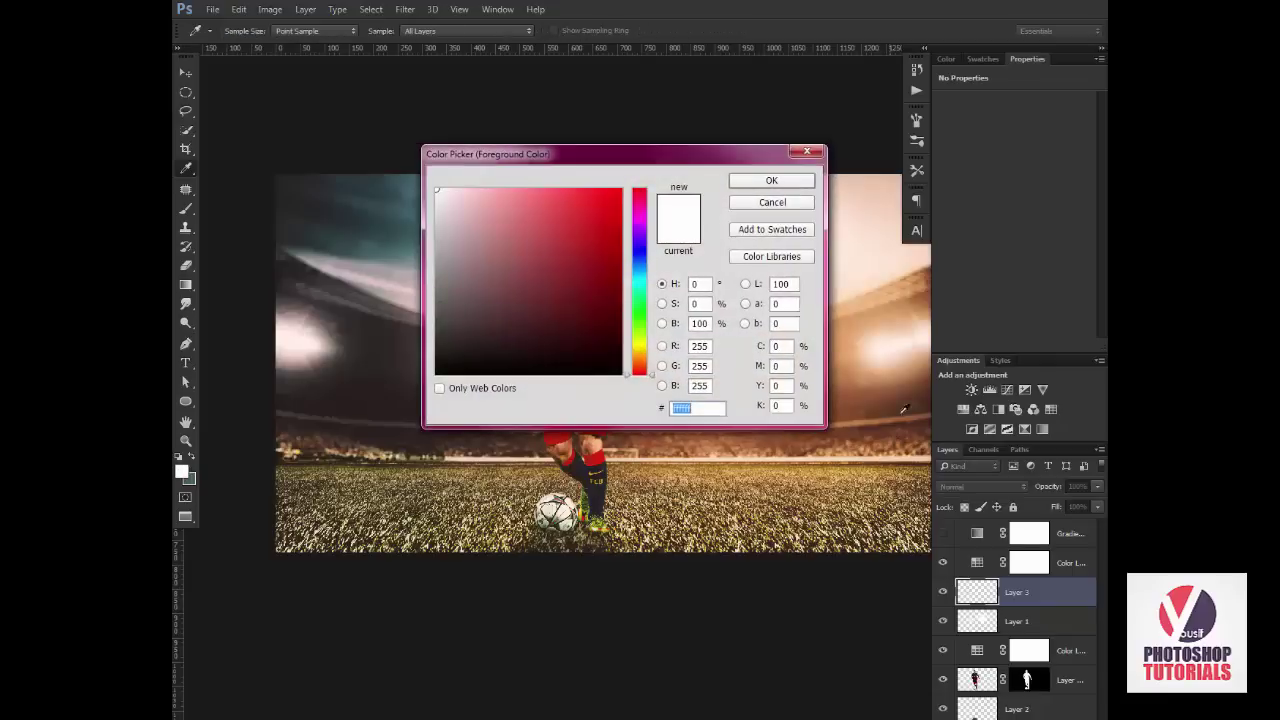
click(902, 306)
click(771, 181)
Draw a teal-to-orange gradient across the whole image on the new layer.
key(g)
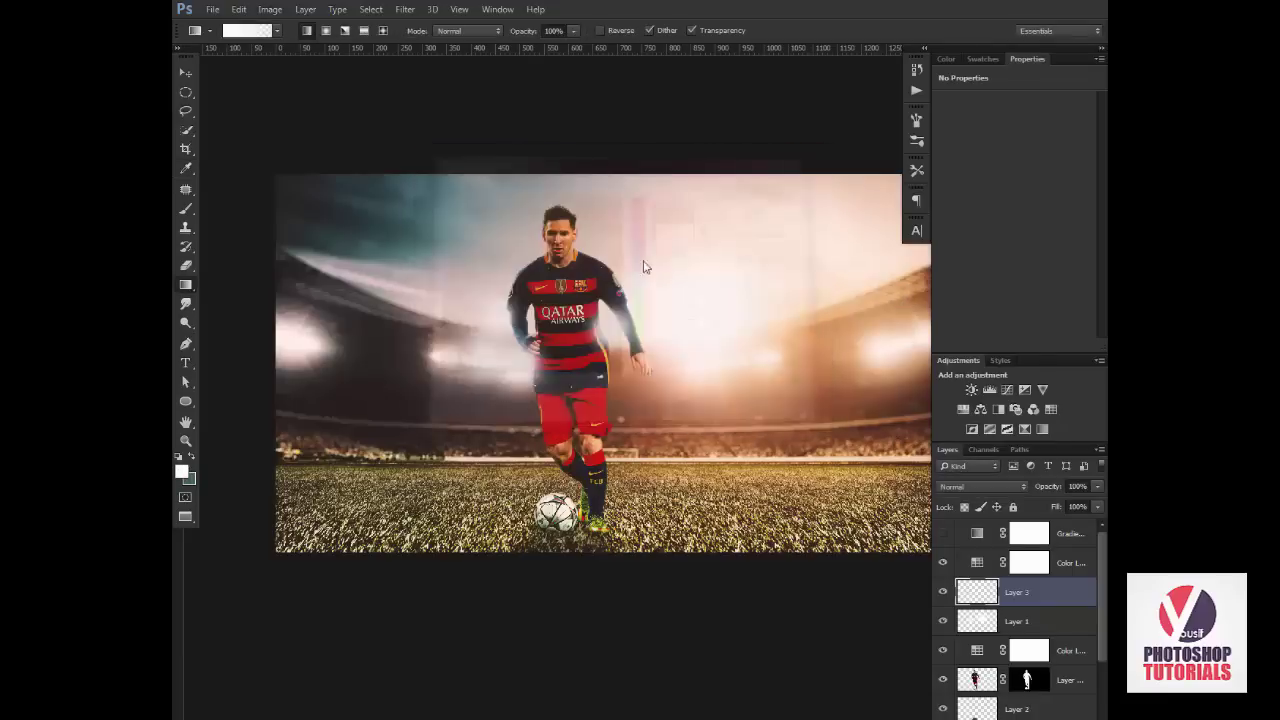
key(x)
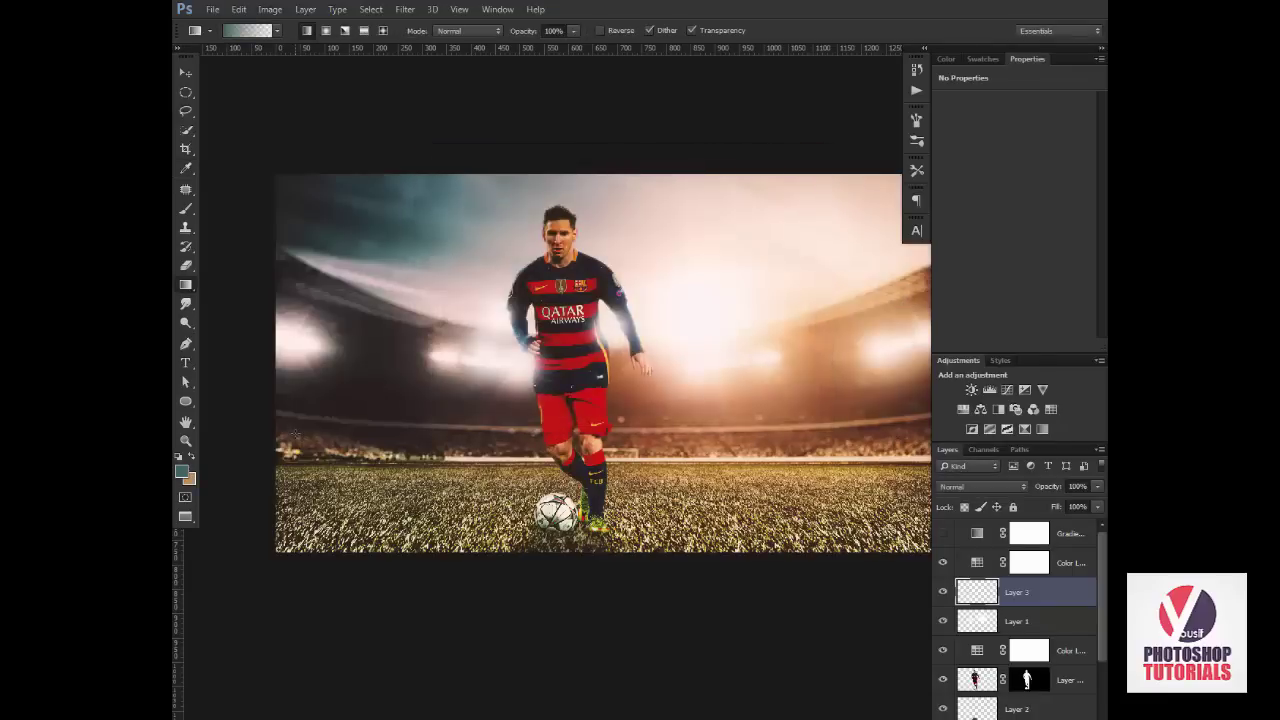
right_click(495, 300)
double_click(534, 320)
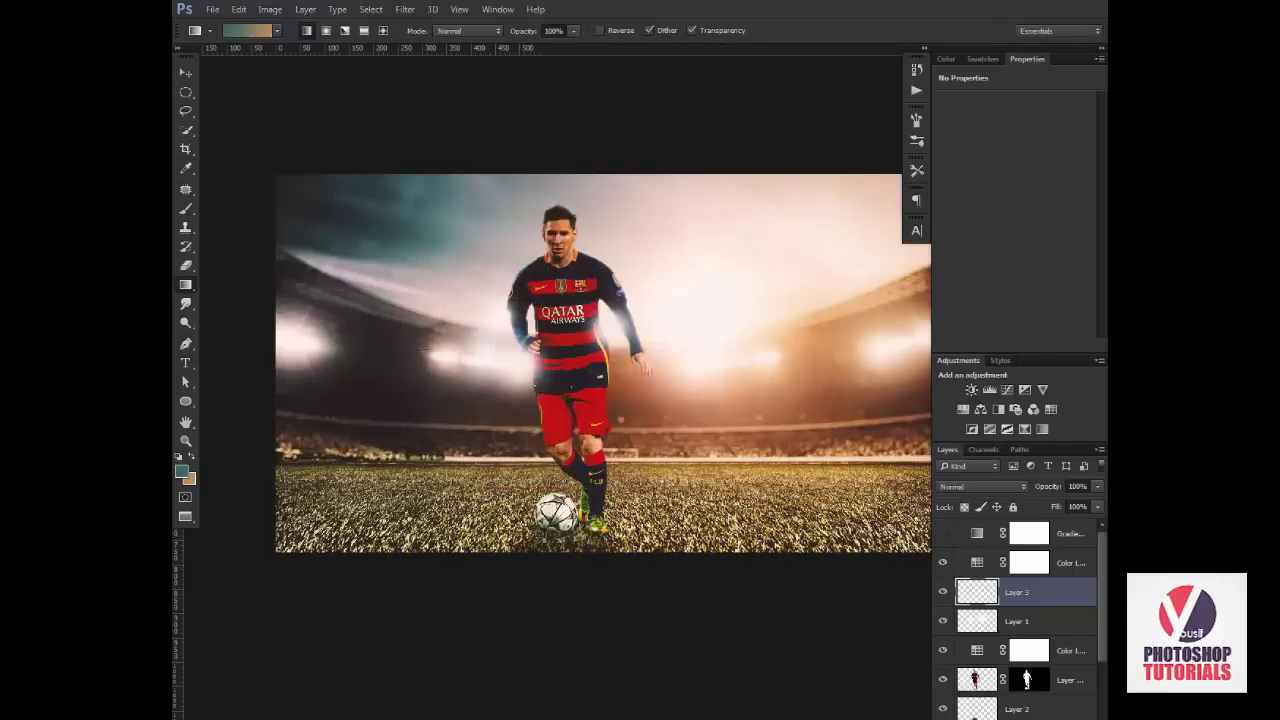
key(f)
drag(317, 388, 895, 387)
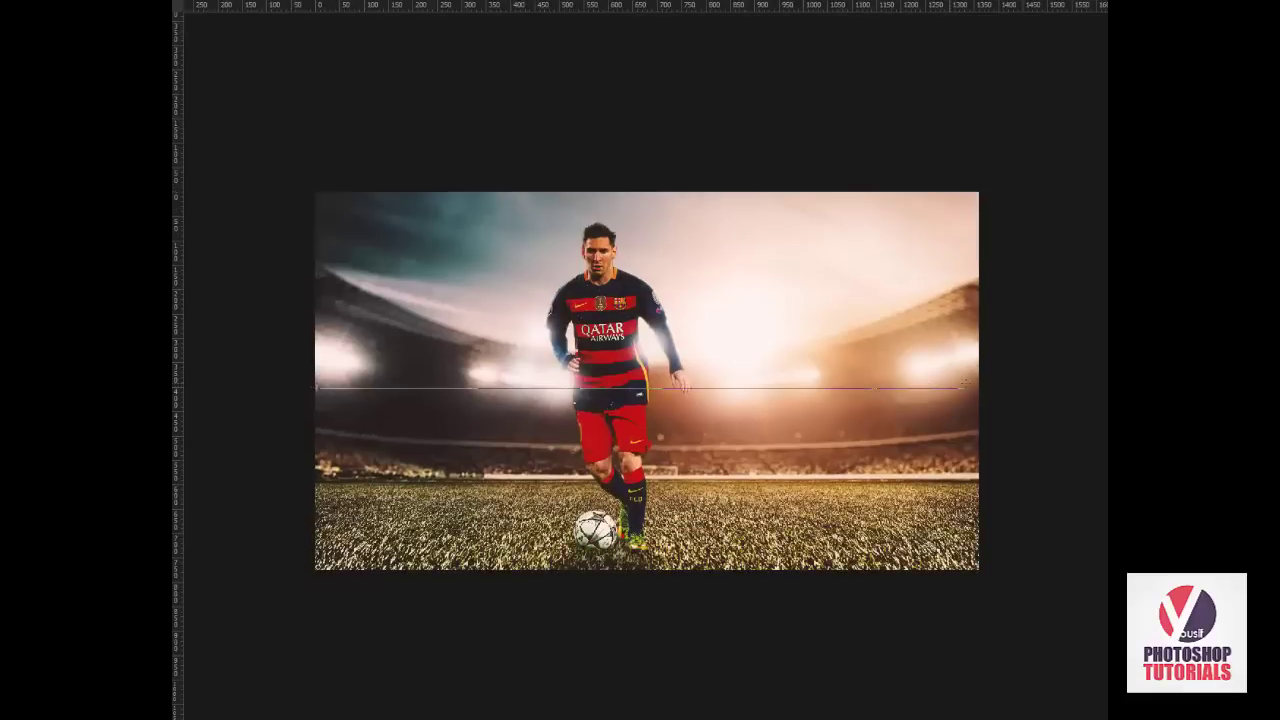
drag(975, 387, 978, 388)
key(f)
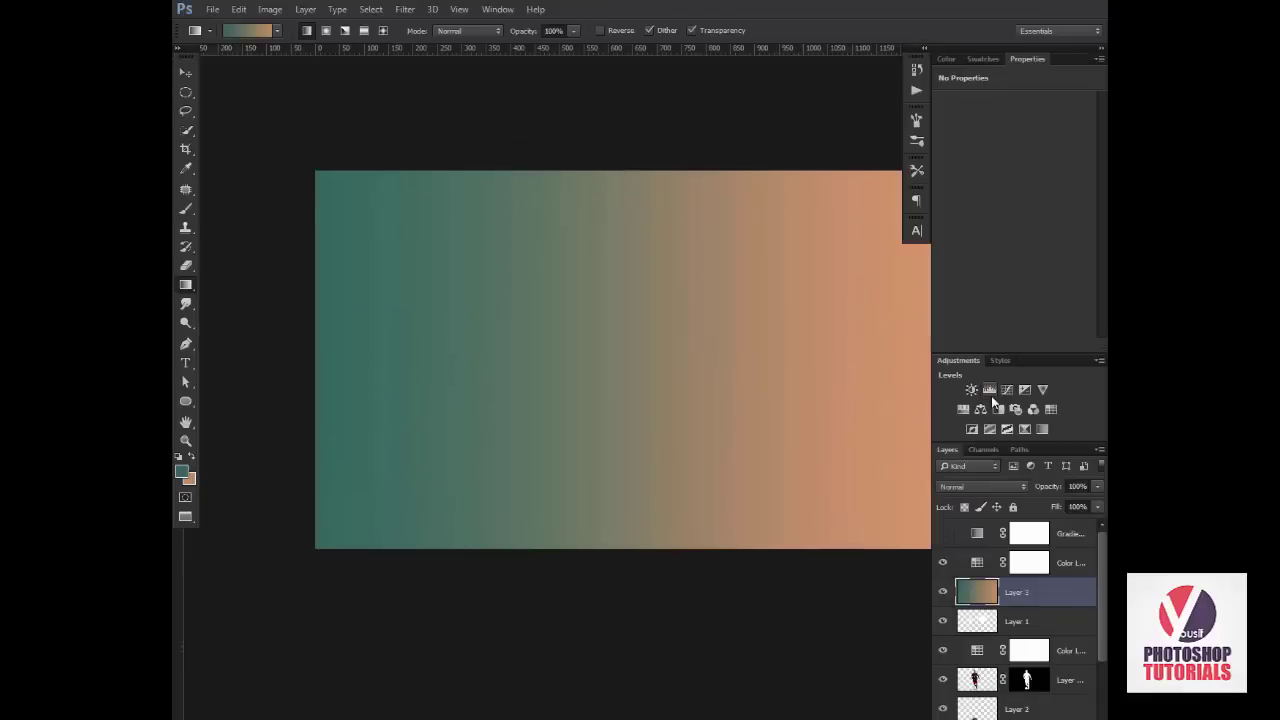
Compare Soft Light, Screen and Multiply blends for the gradient, settling on Soft Light.
click(980, 486)
click(969, 343)
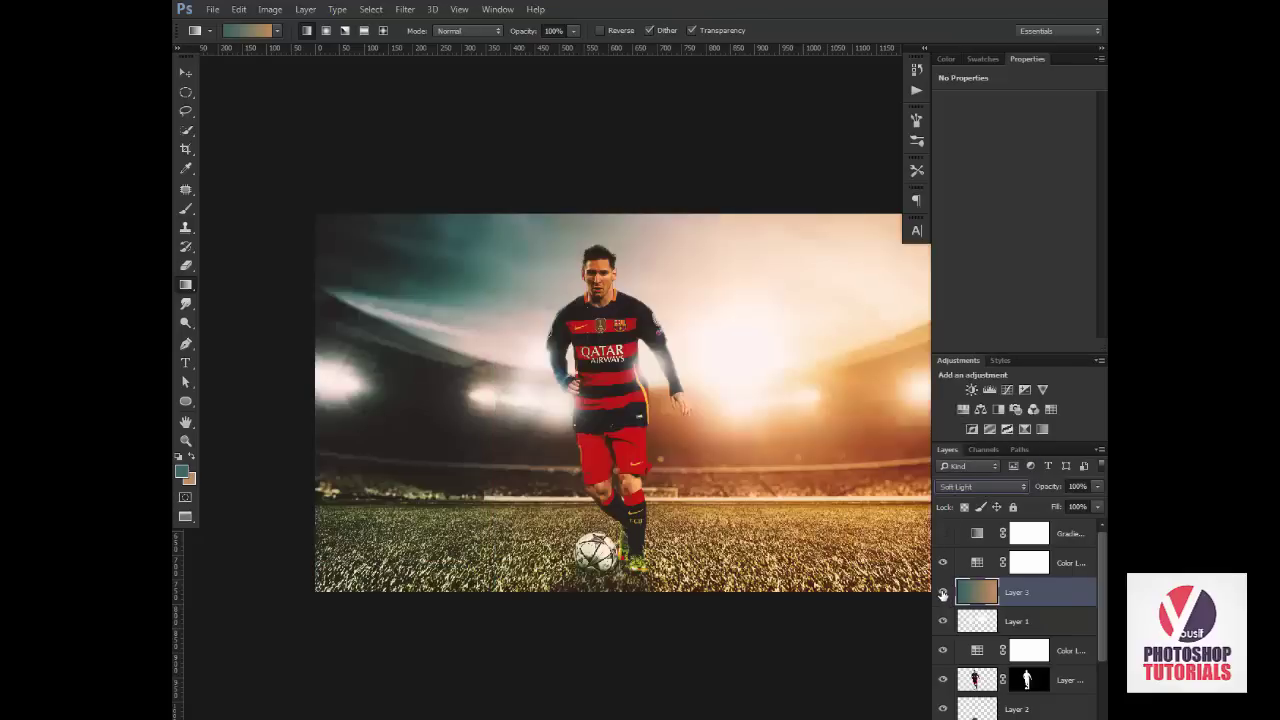
click(942, 592)
click(942, 592)
click(978, 488)
click(964, 291)
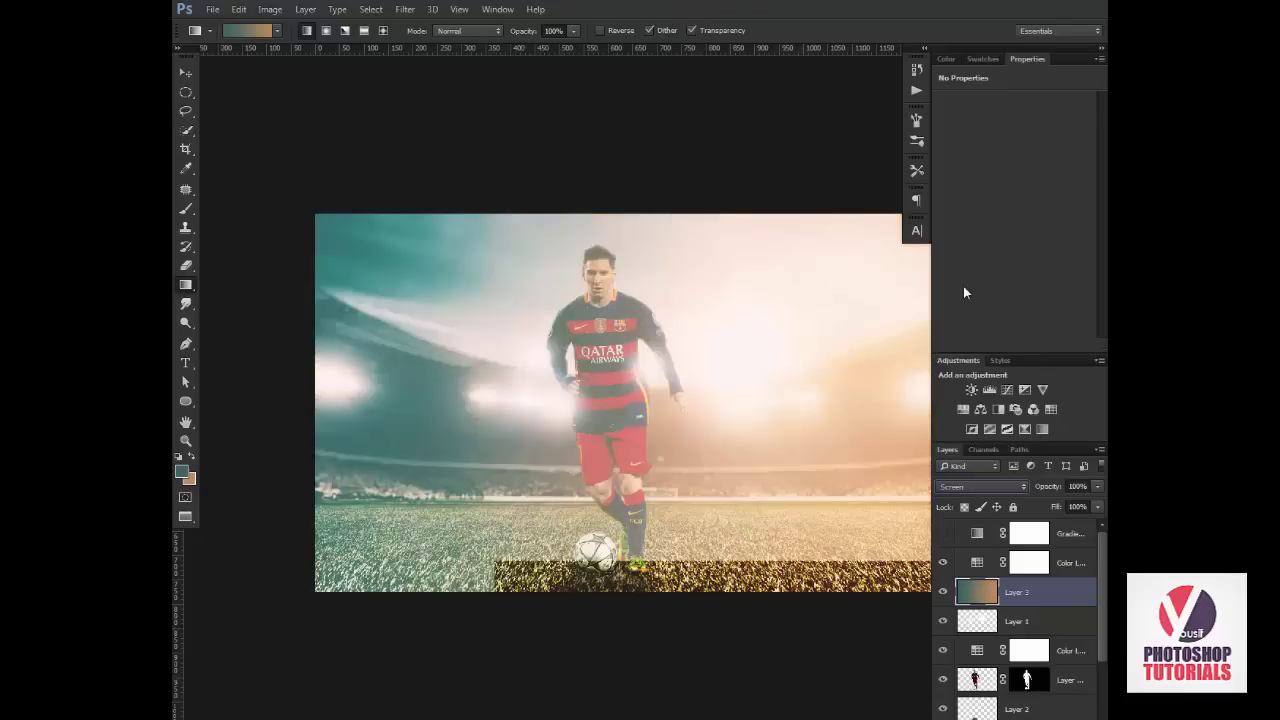
click(975, 486)
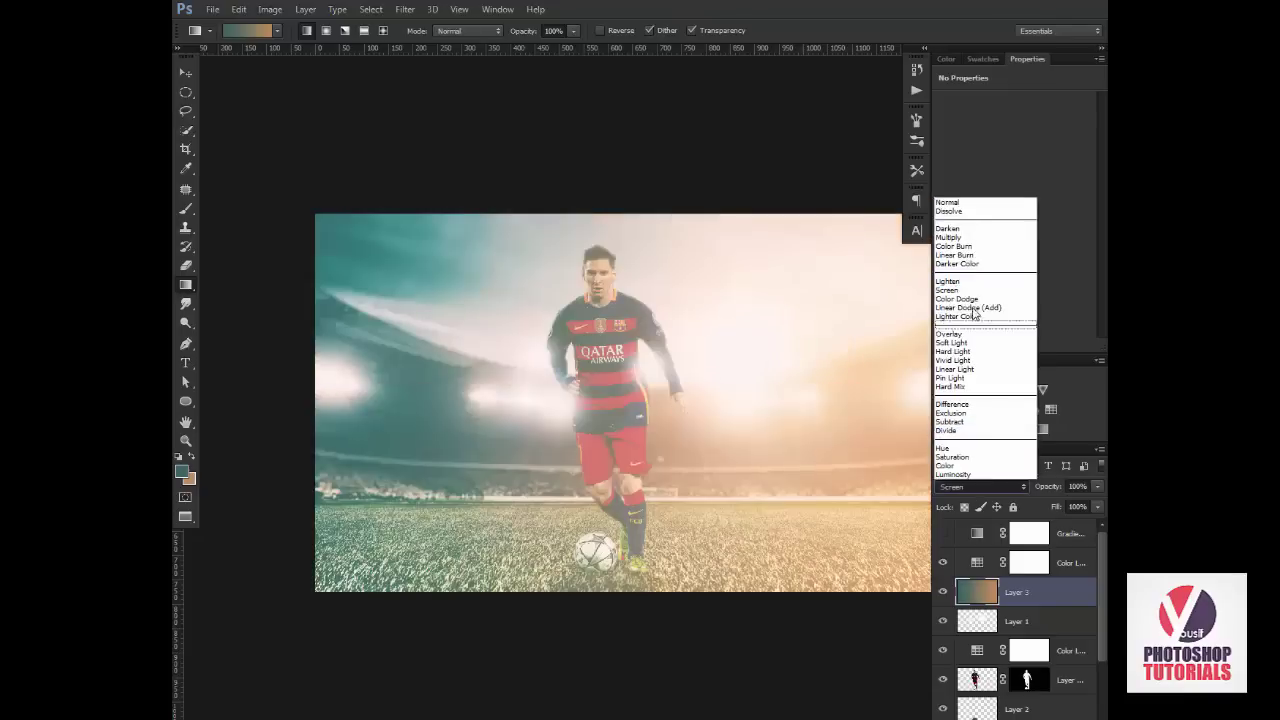
click(966, 238)
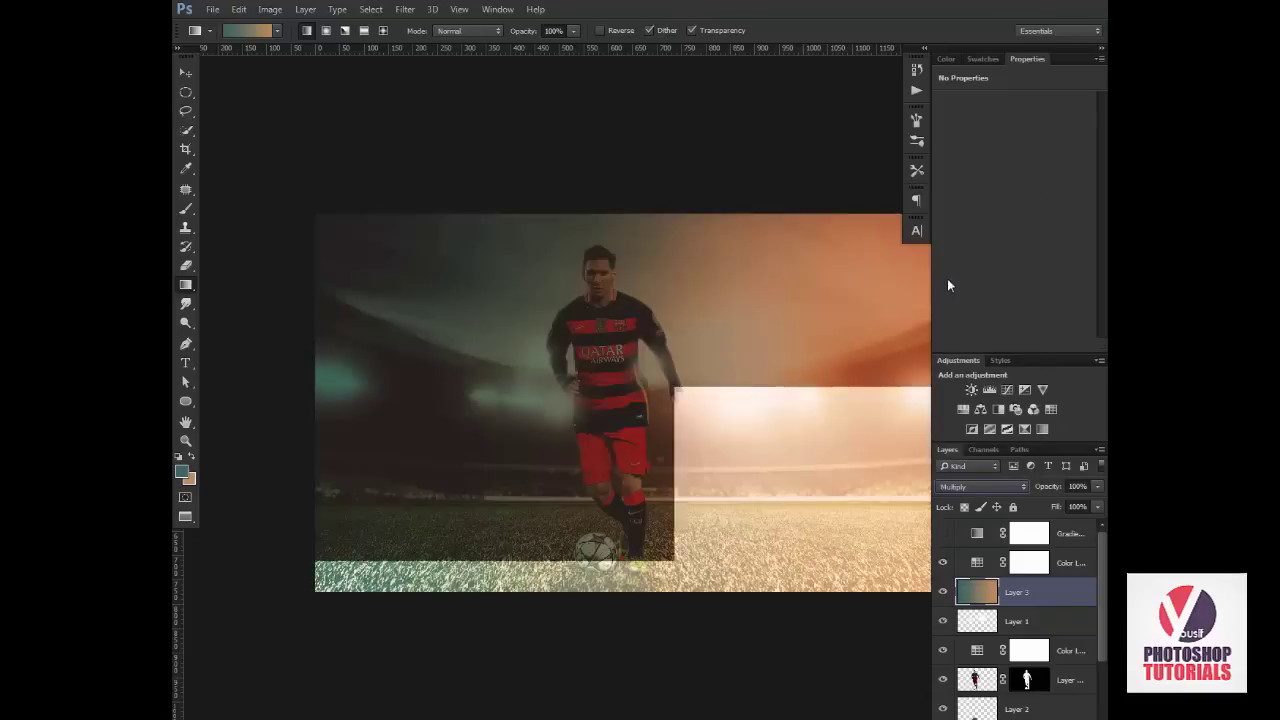
click(973, 488)
click(966, 340)
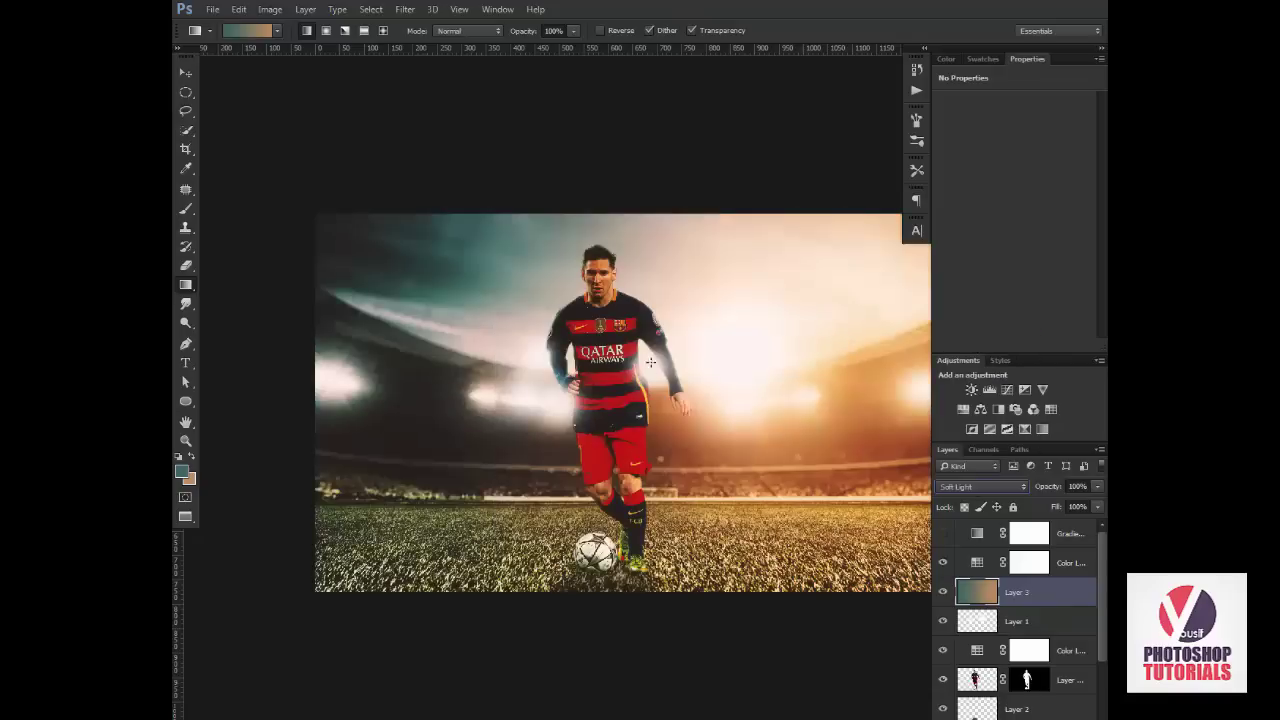
Zoom in on the player's shoulder and toggle the Color Lookup grade off and on to compare.
key(z)
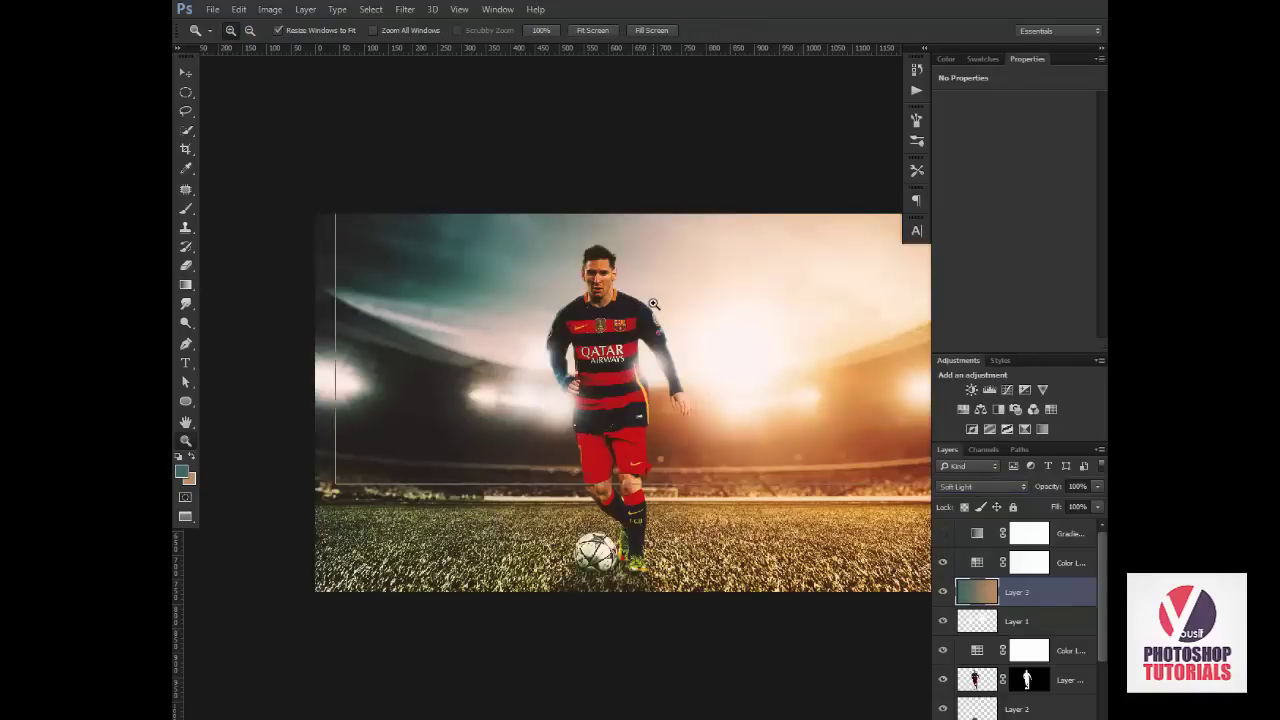
click(655, 325)
drag(655, 325, 601, 285)
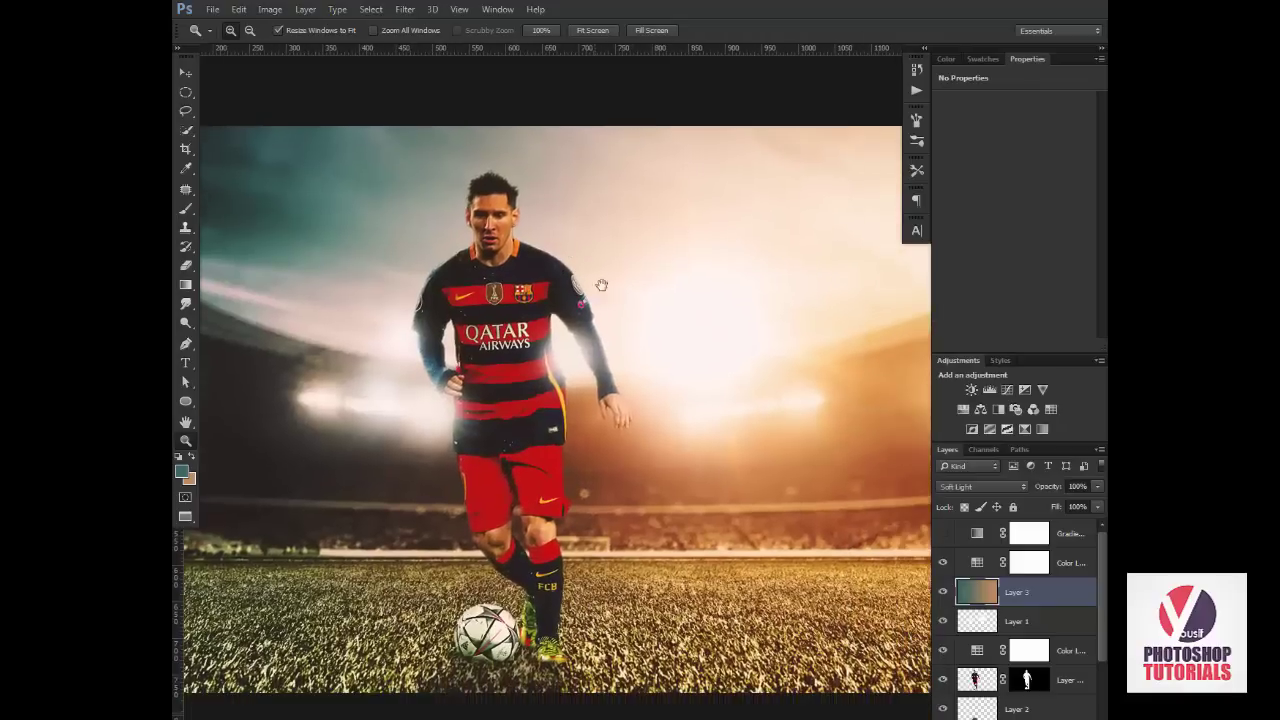
click(941, 652)
click(942, 652)
Zoom in closer and load a selection from the masked Messi layer's thumbnail.
click(522, 199)
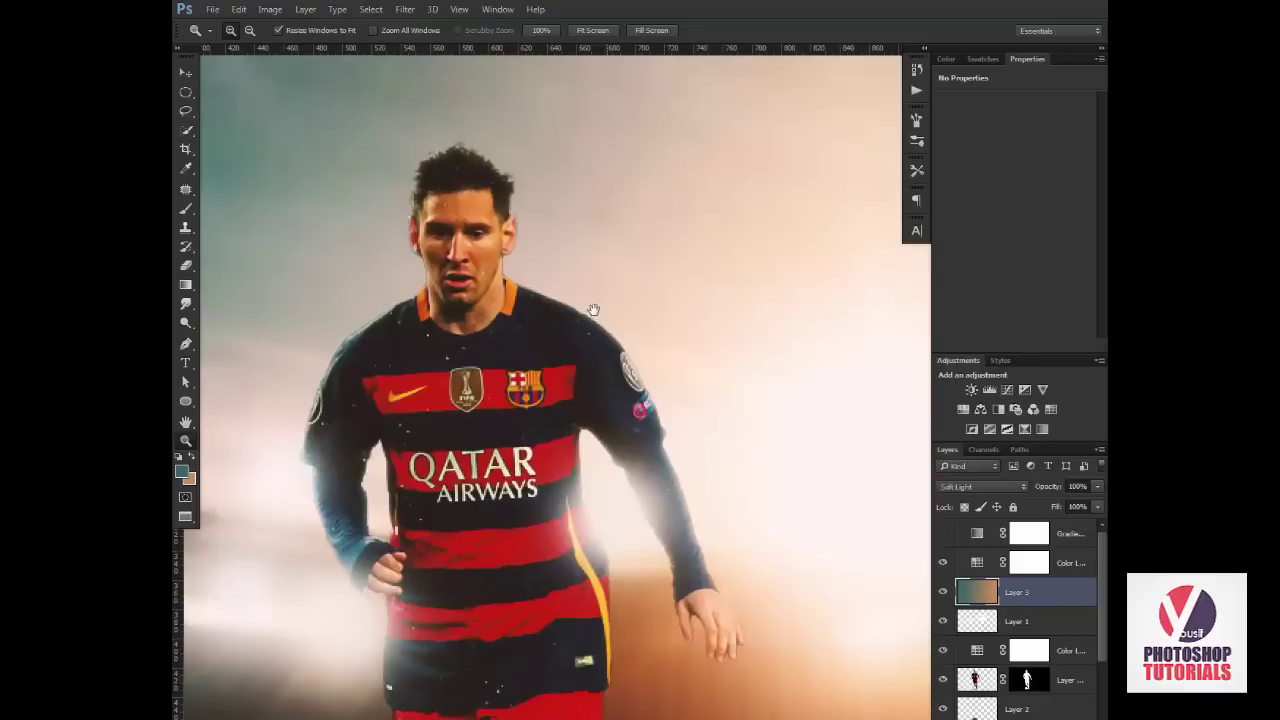
drag(593, 310, 572, 282)
click(1022, 682)
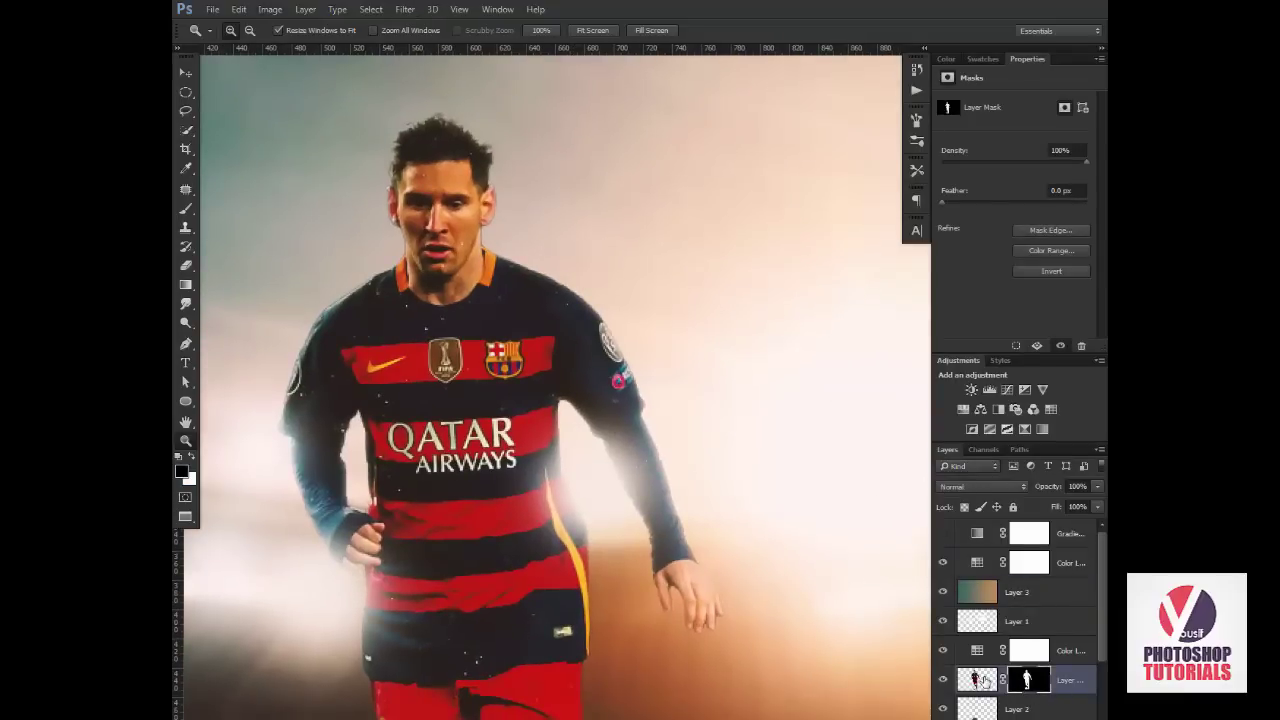
ctrl+click(988, 682)
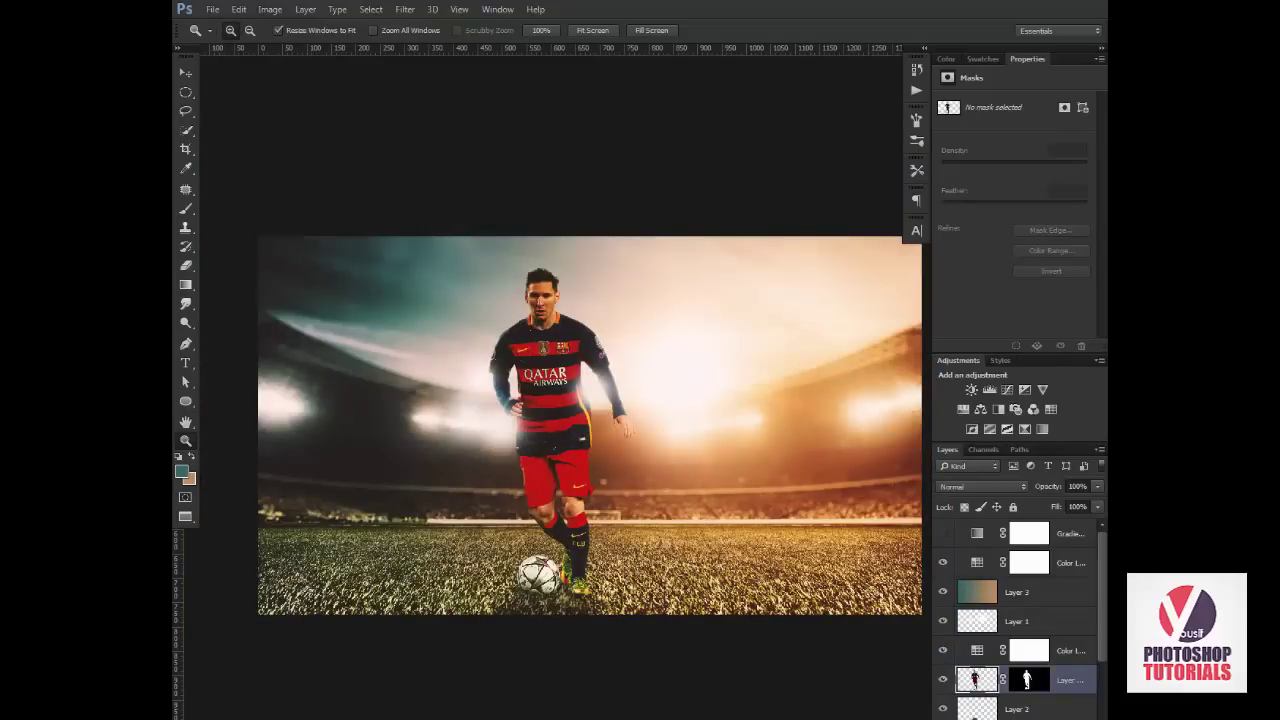
click(1030, 712)
Add a Levels adjustment with the white input at 202, clipped to the Messi layer.
click(1040, 528)
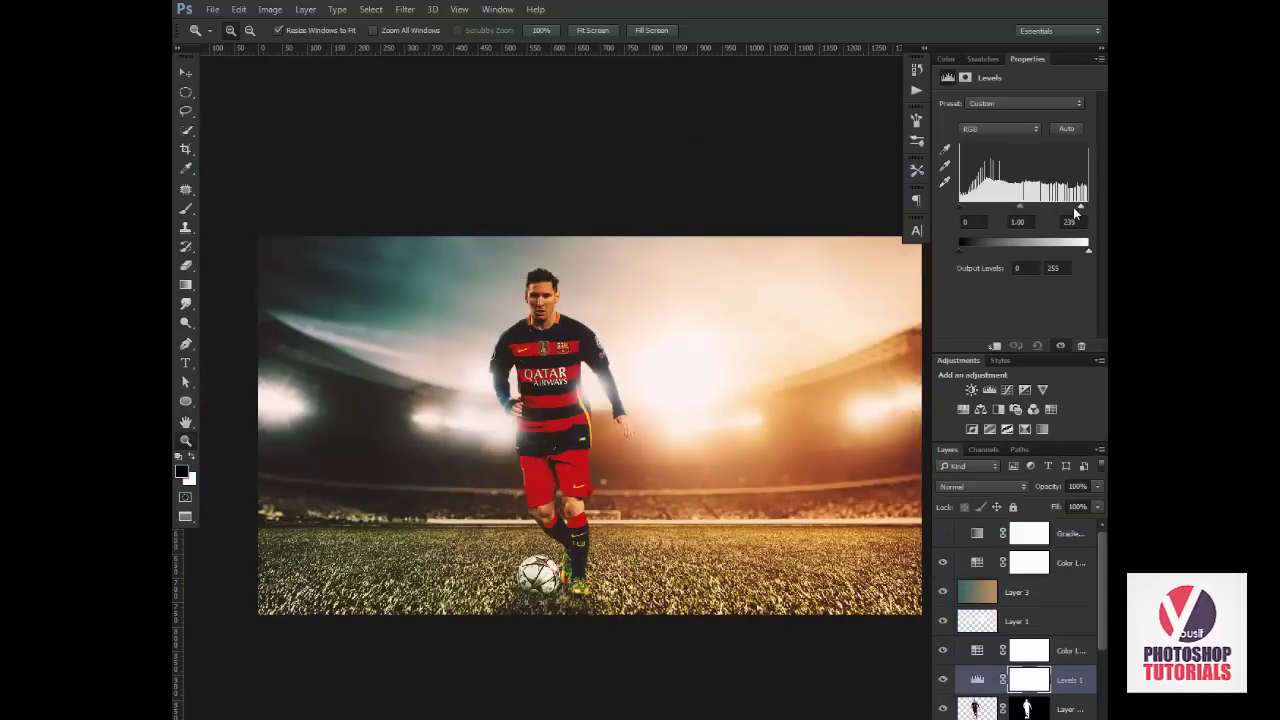
drag(1075, 212, 1063, 214)
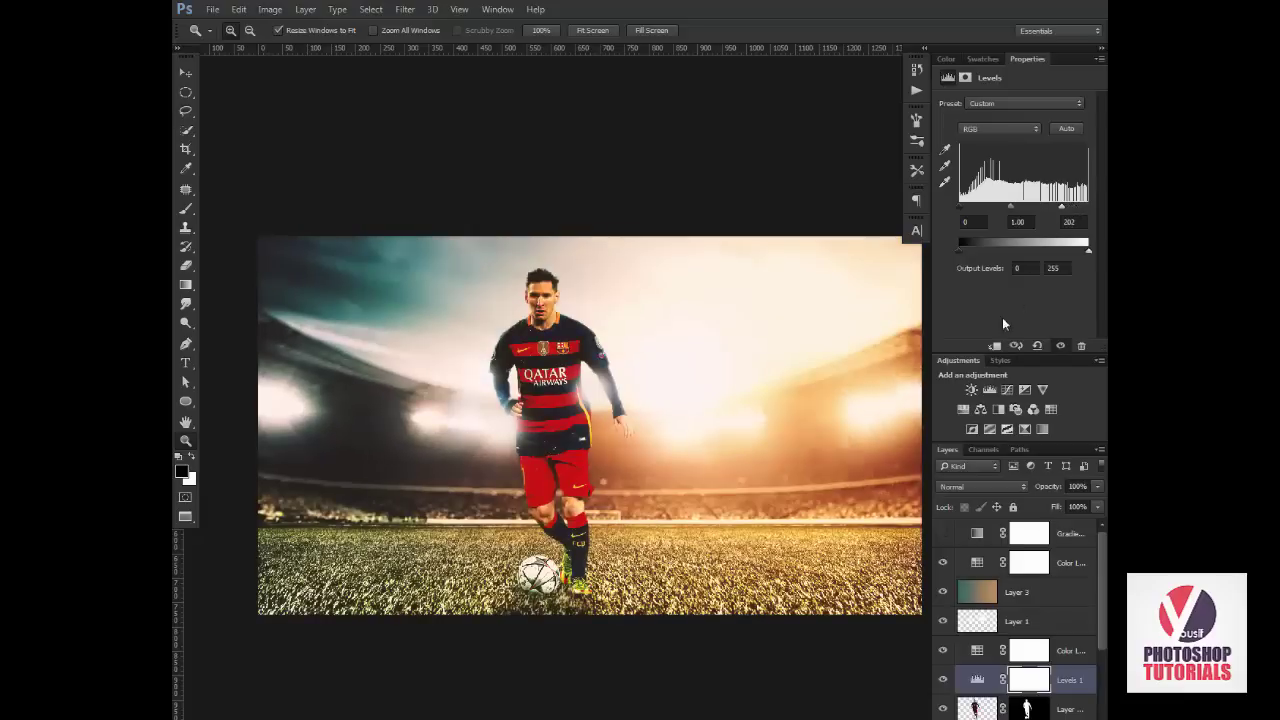
click(995, 345)
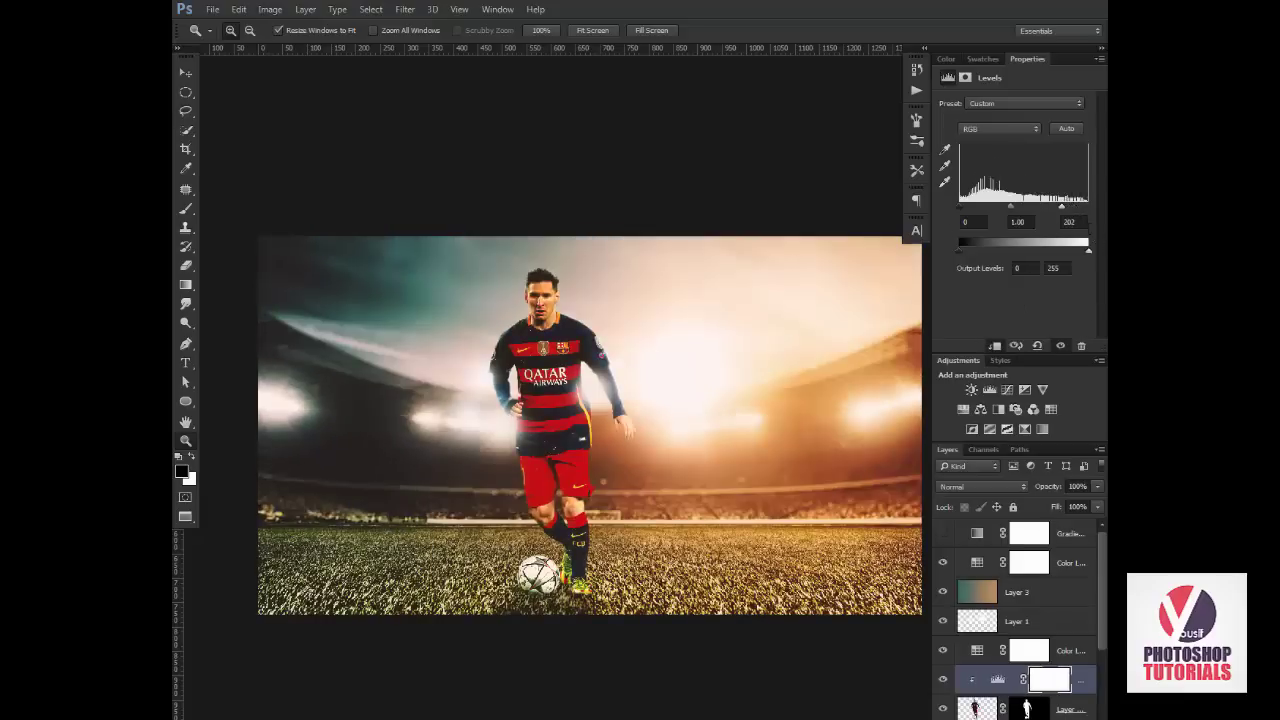
Zoom in on Messi and test-move his cutout layer about 50 px left, then undo.
click(655, 330)
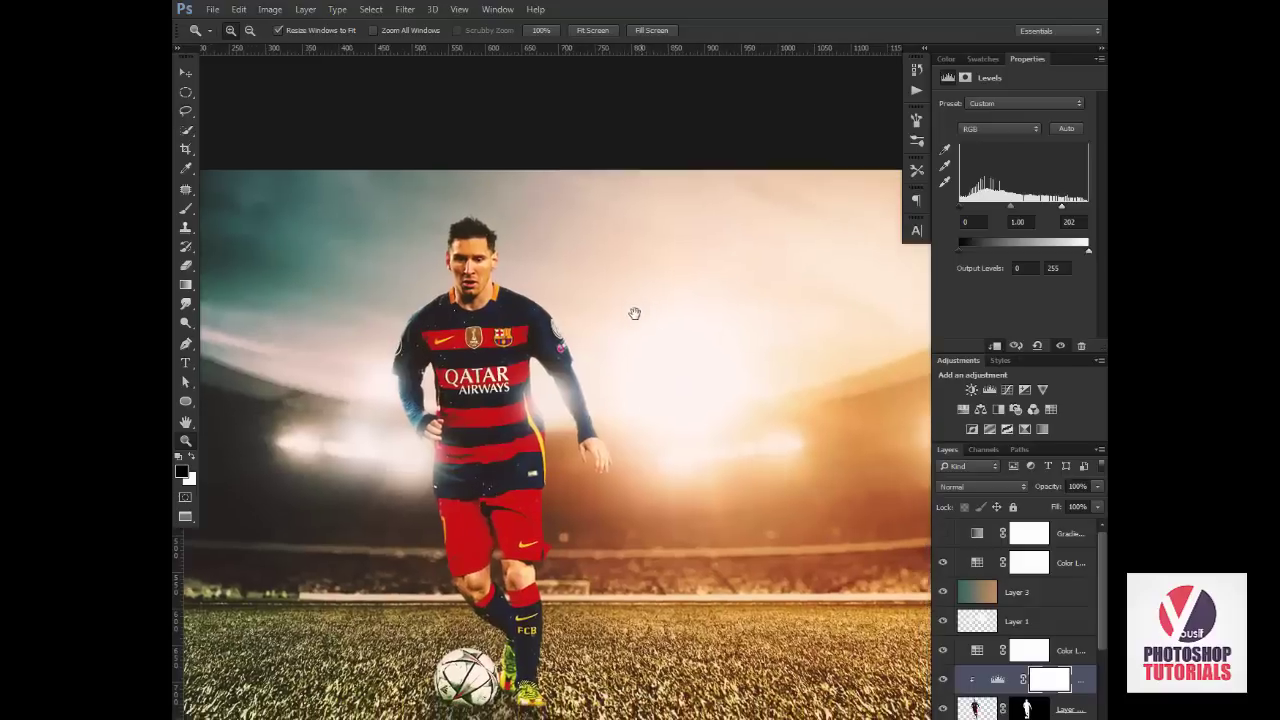
drag(634, 314, 540, 263)
key(v)
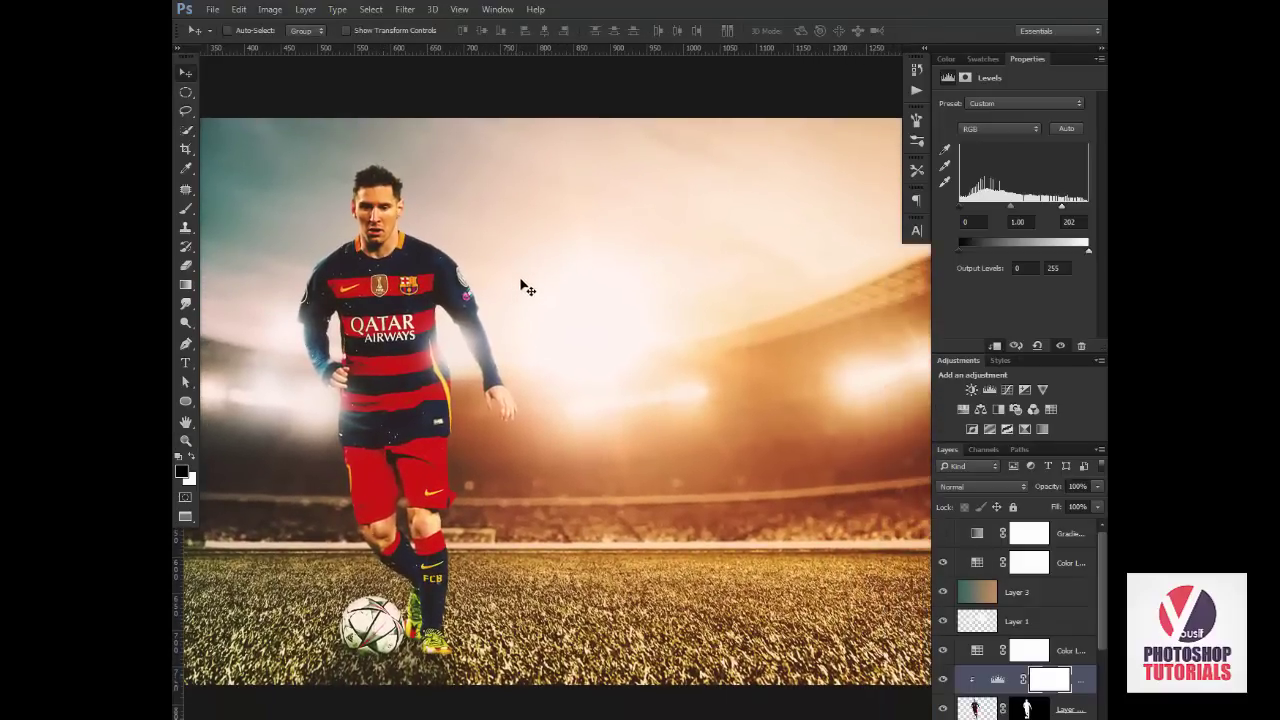
drag(678, 409, 690, 378)
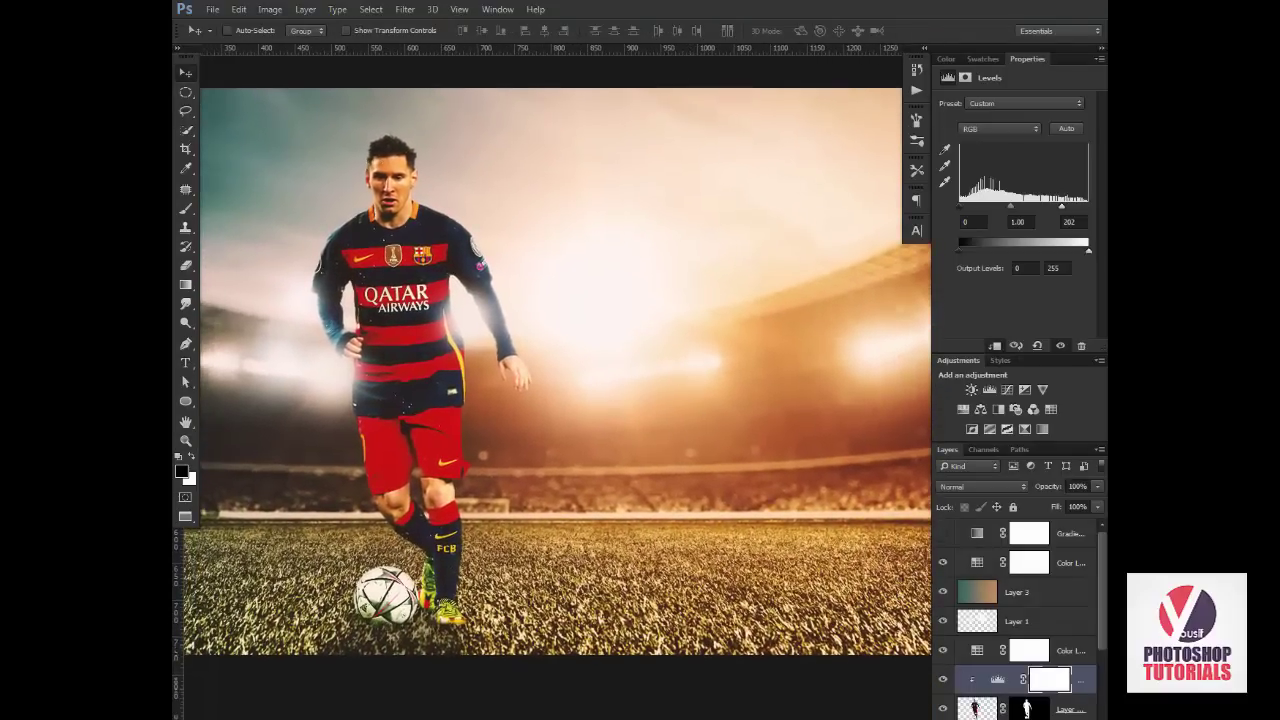
click(1060, 709)
drag(653, 500, 623, 500)
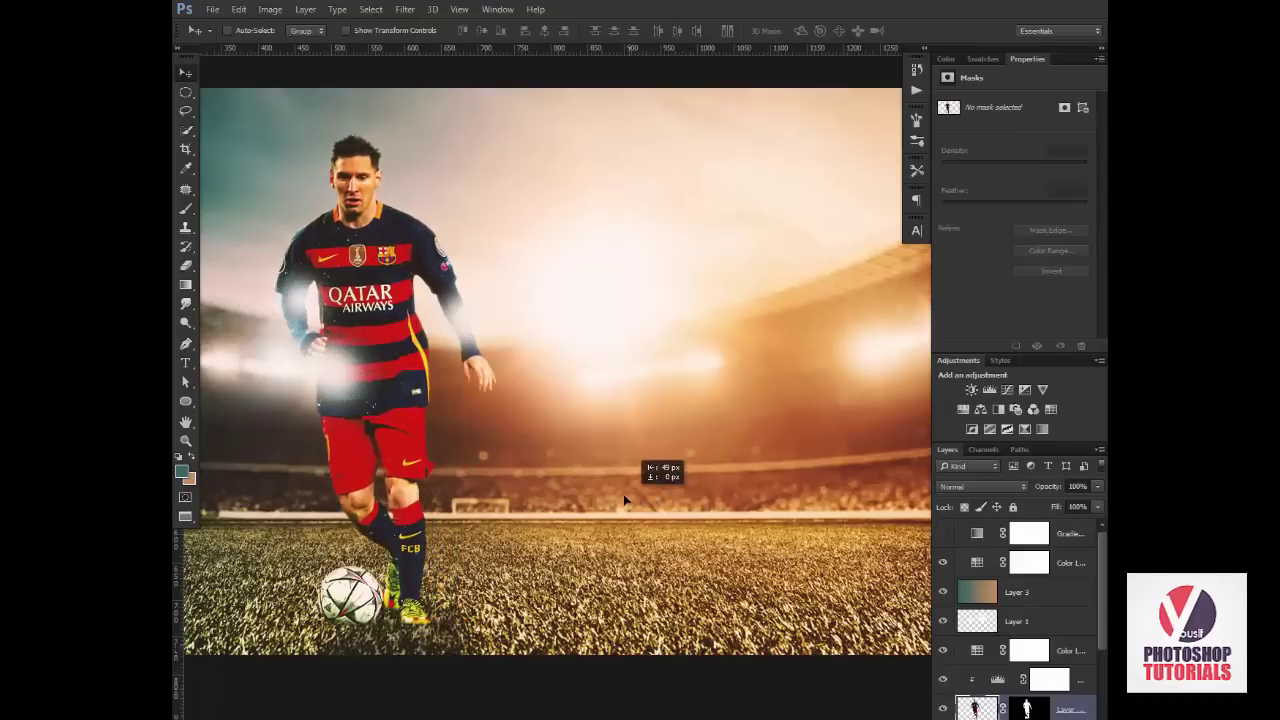
key(ctrl+z)
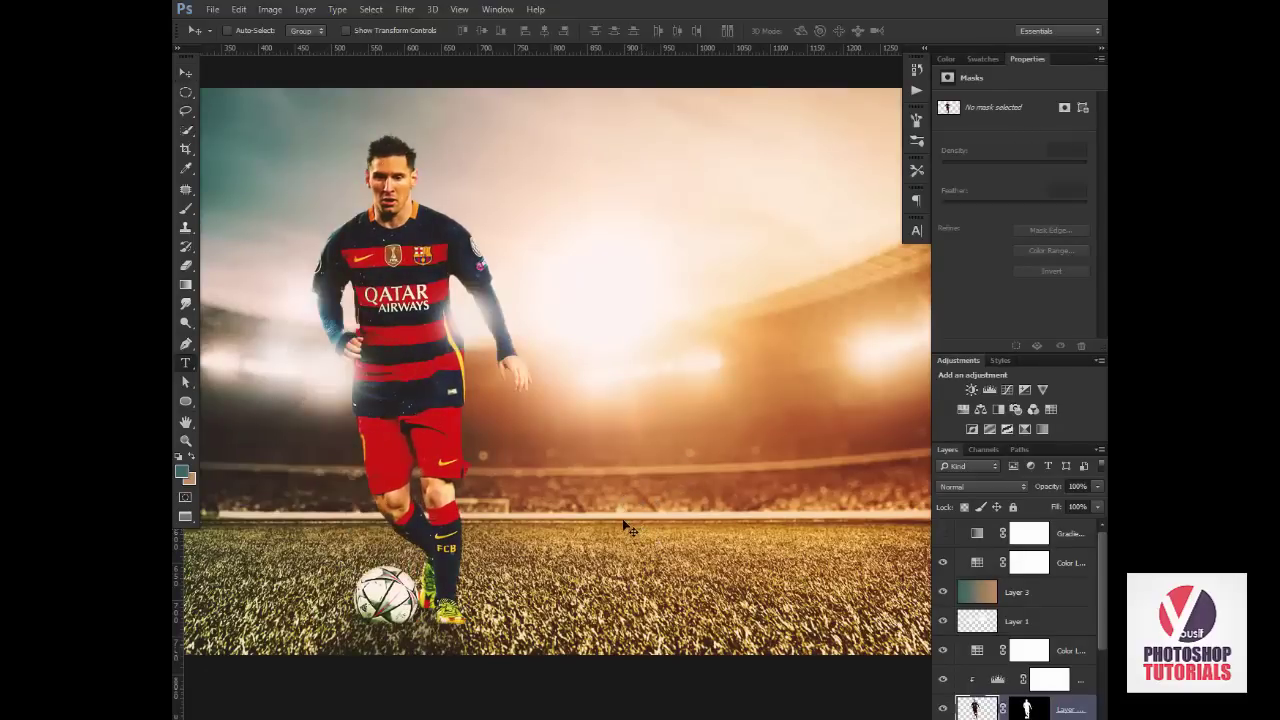
With default black and white colours, add a 'LEO MESSI' text layer on the pitch.
key(t)
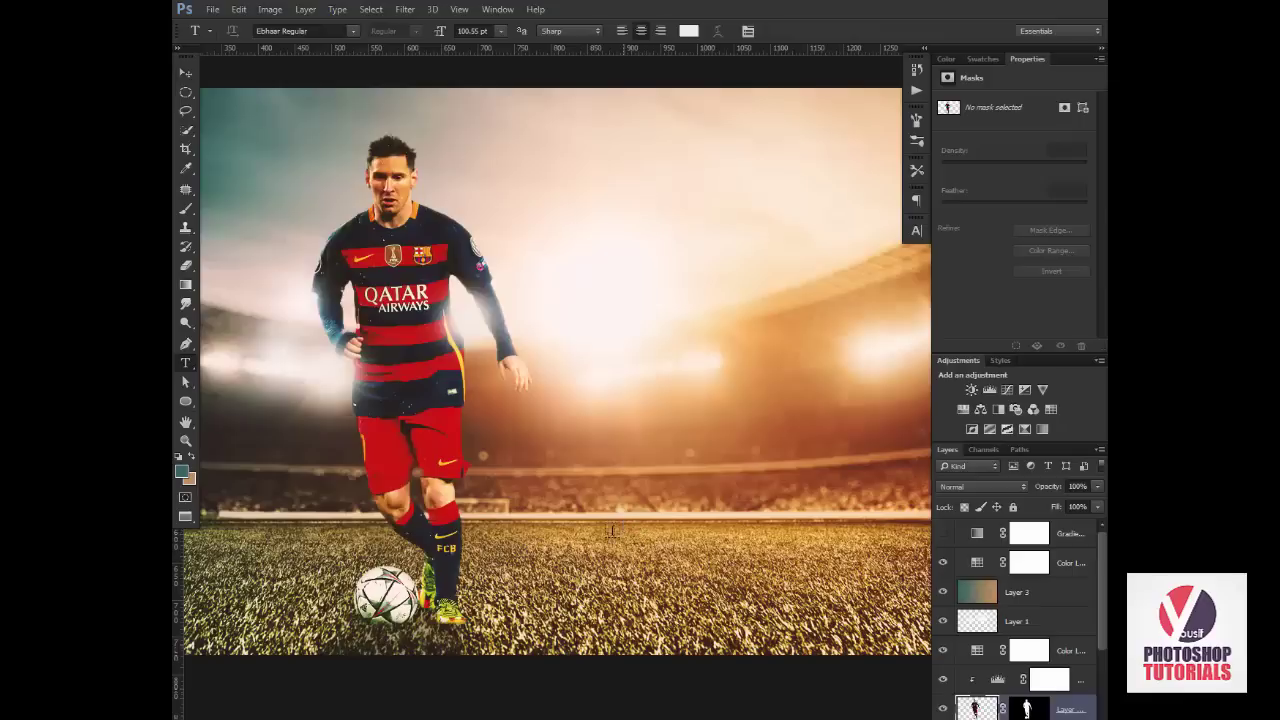
key(d)
click(609, 551)
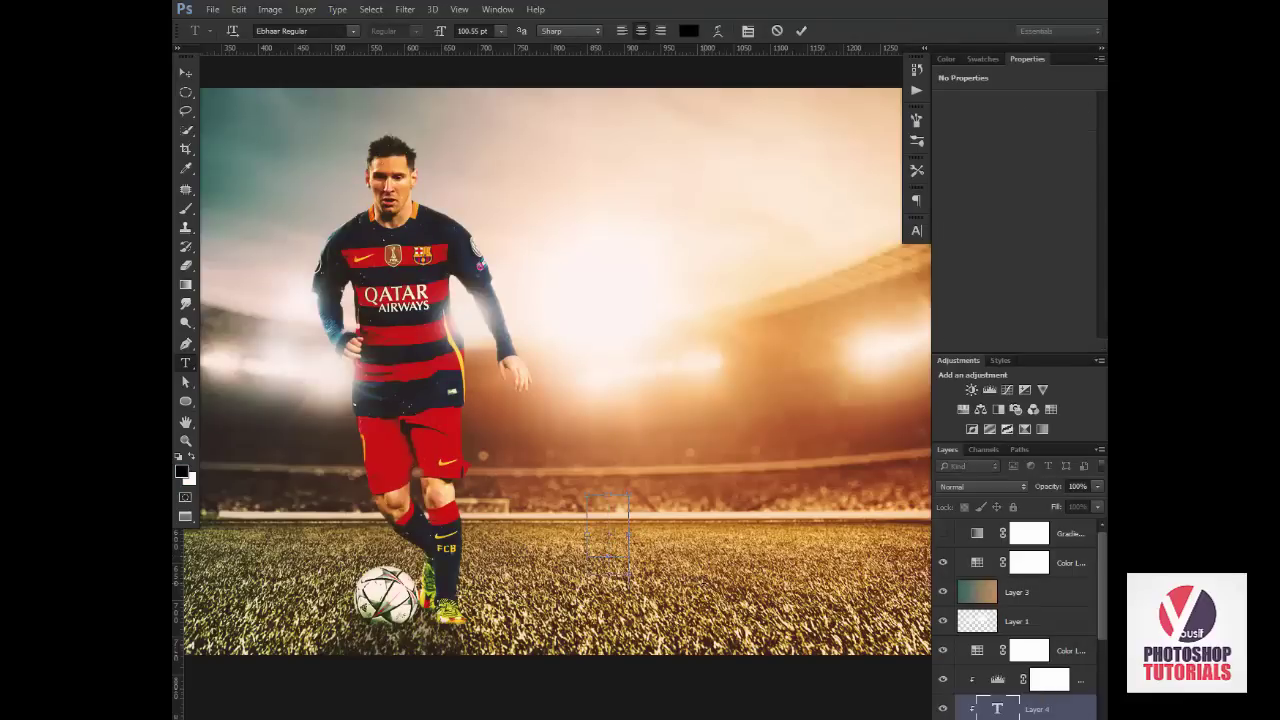
drag(1047, 688, 1051, 634)
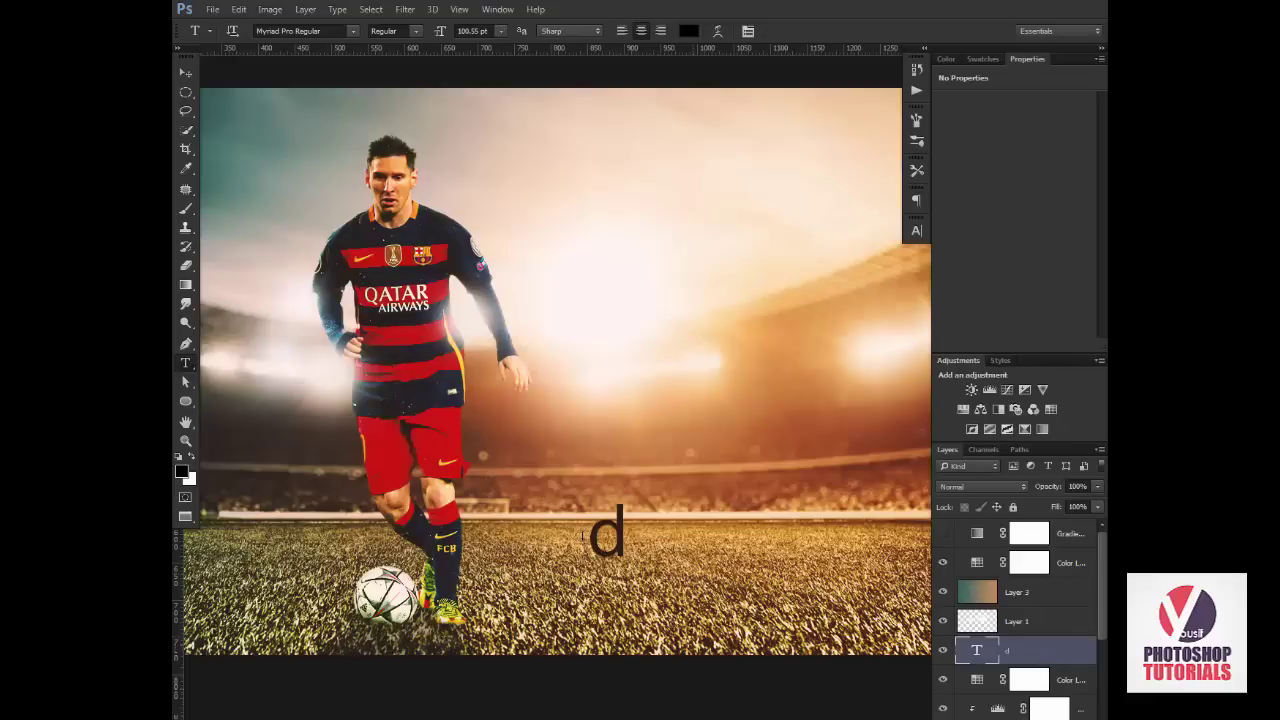
click(592, 535)
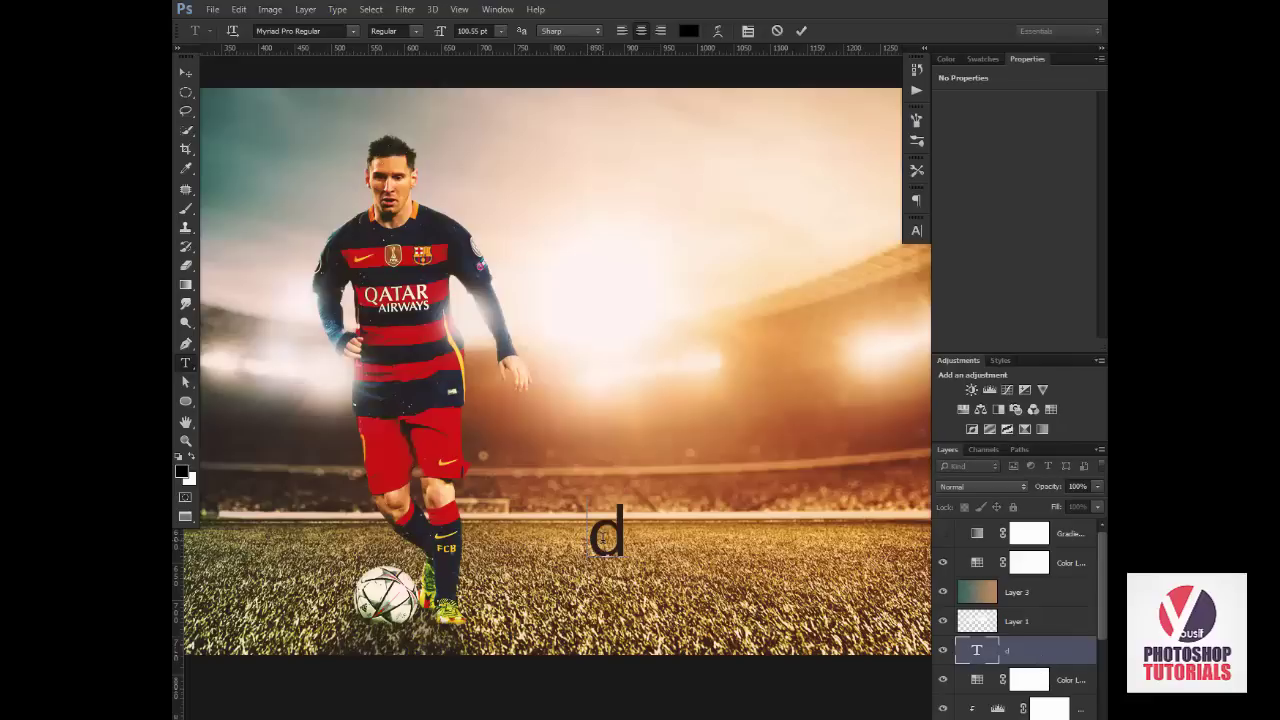
text(LE)
key(BackSpace)
text(E)
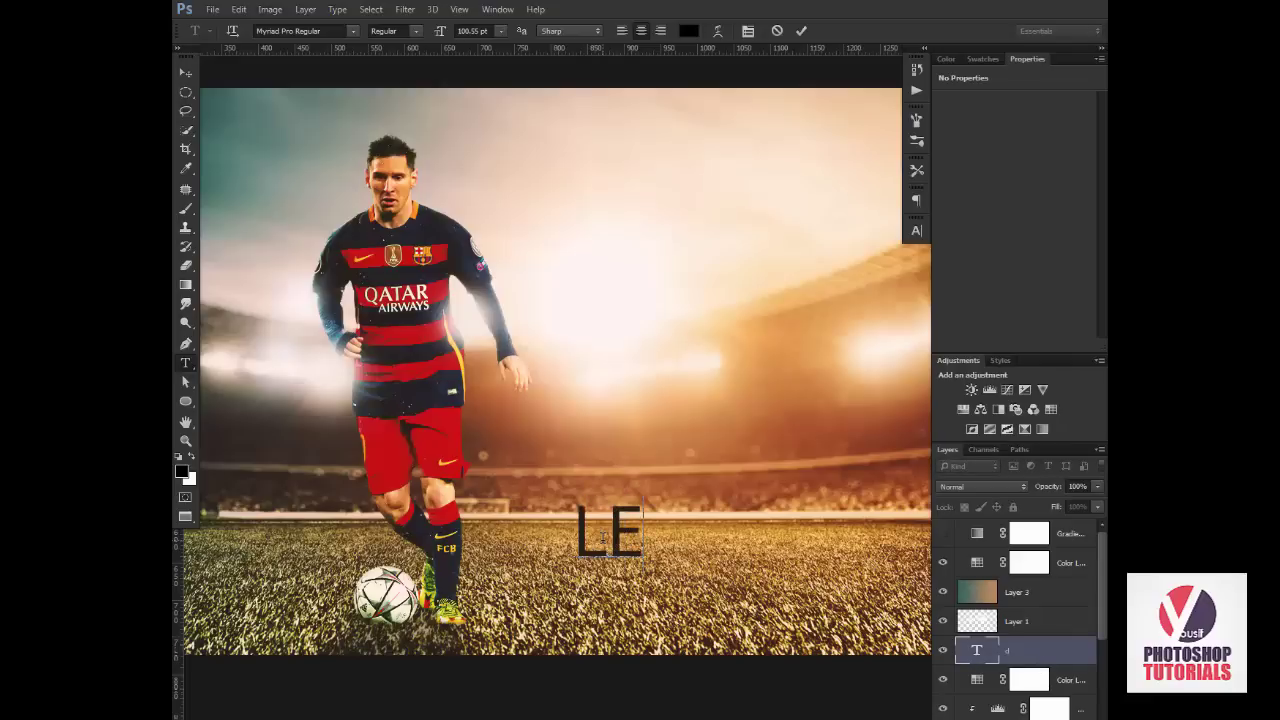
text(O MES)
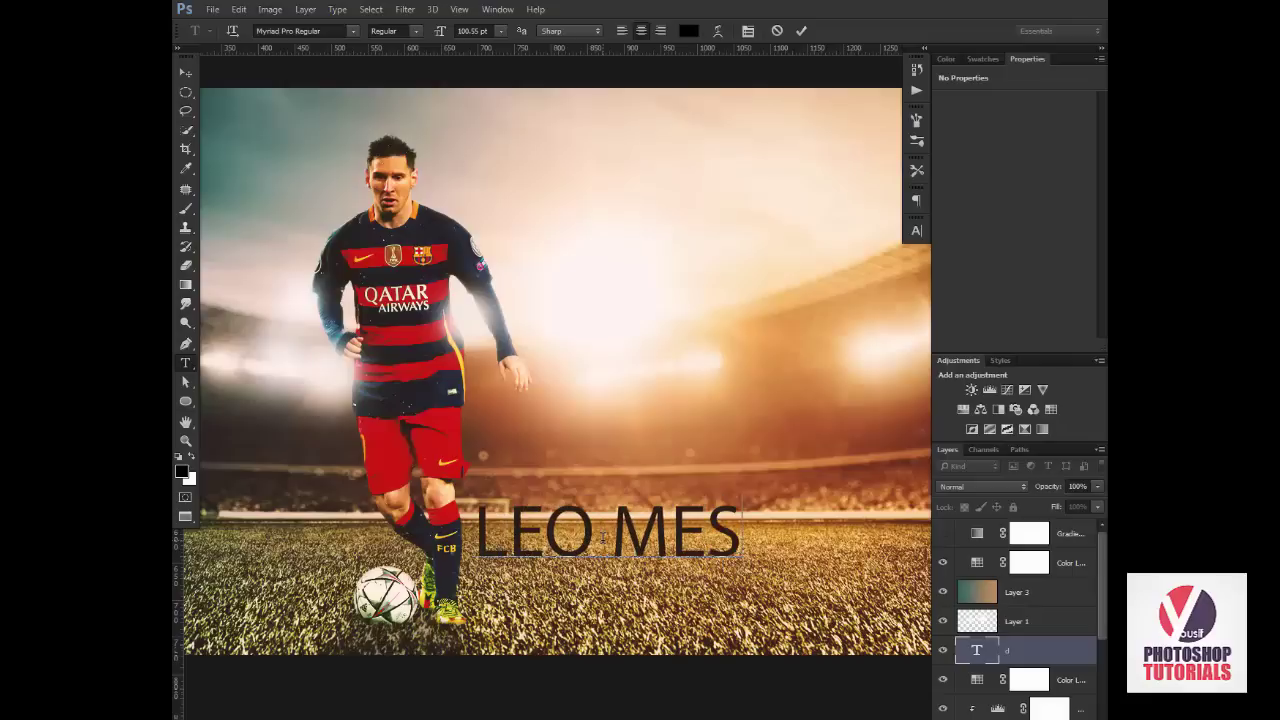
text(SI)
Set the LEO MESSI text font to Century Gothic Italic and commit it.
key(ctrl+a)
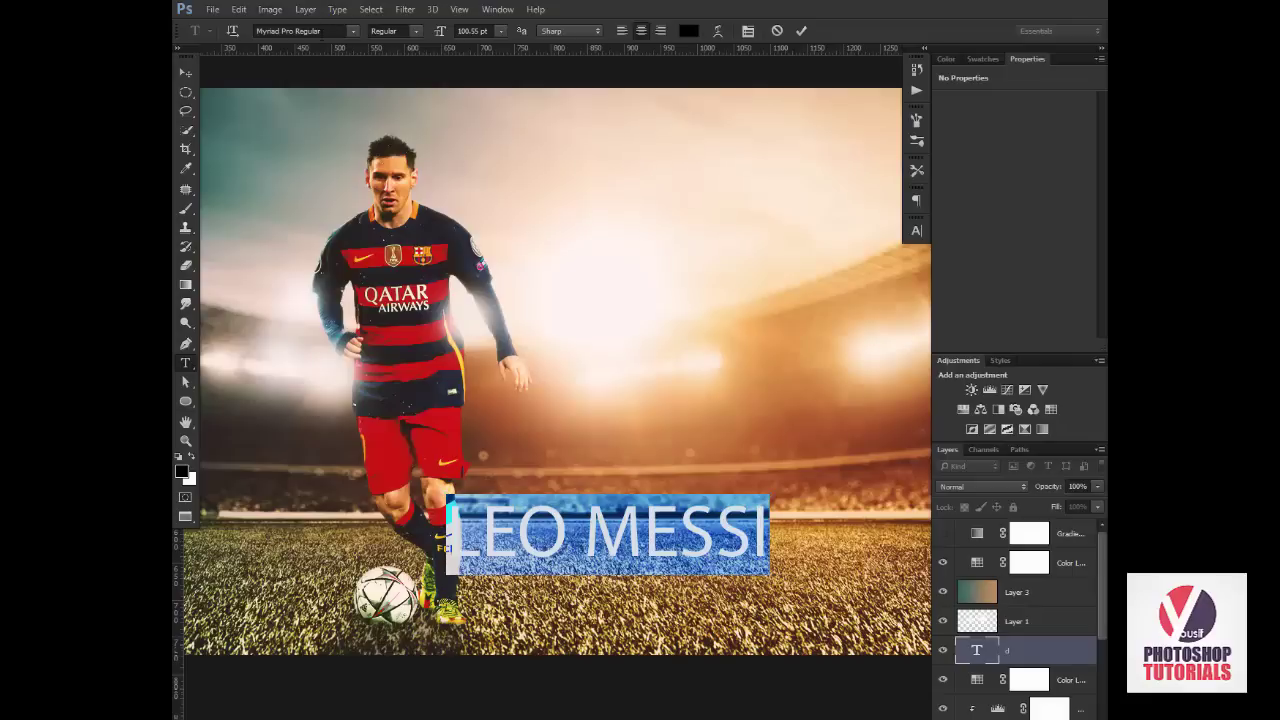
click(300, 31)
text(C)
text(ENTU)
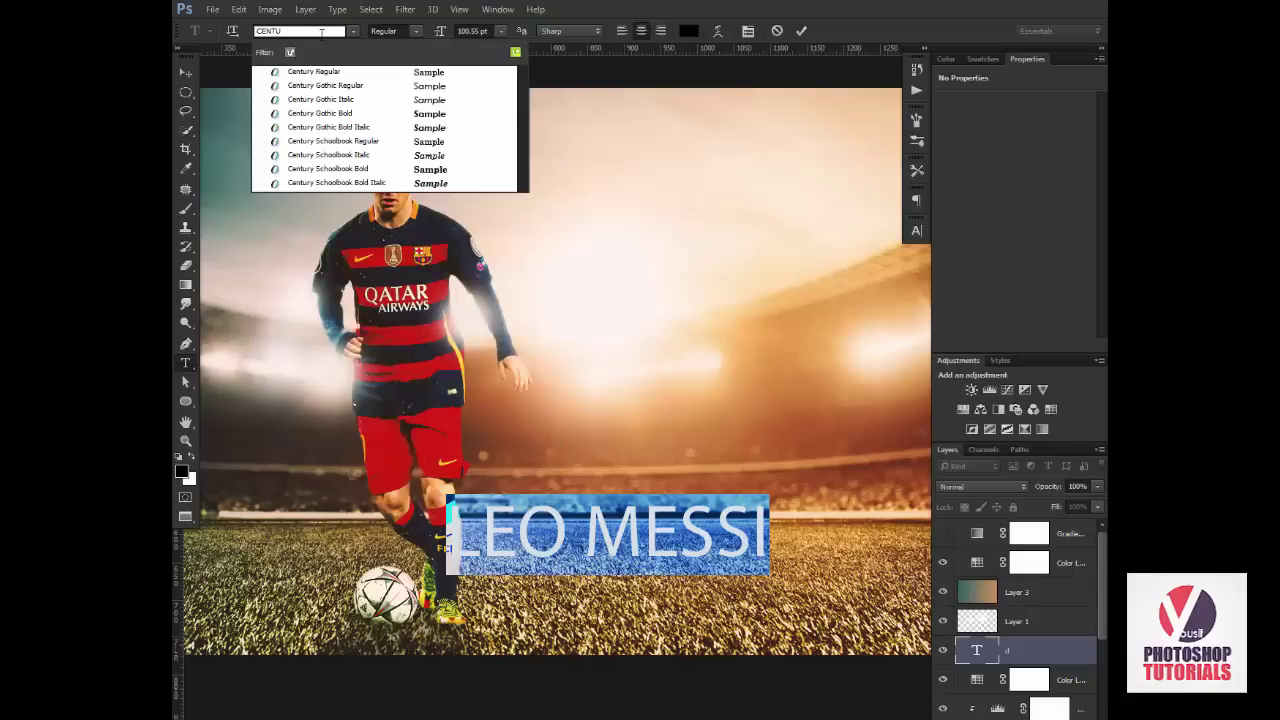
key(Down)
key(Down)
key(Down)
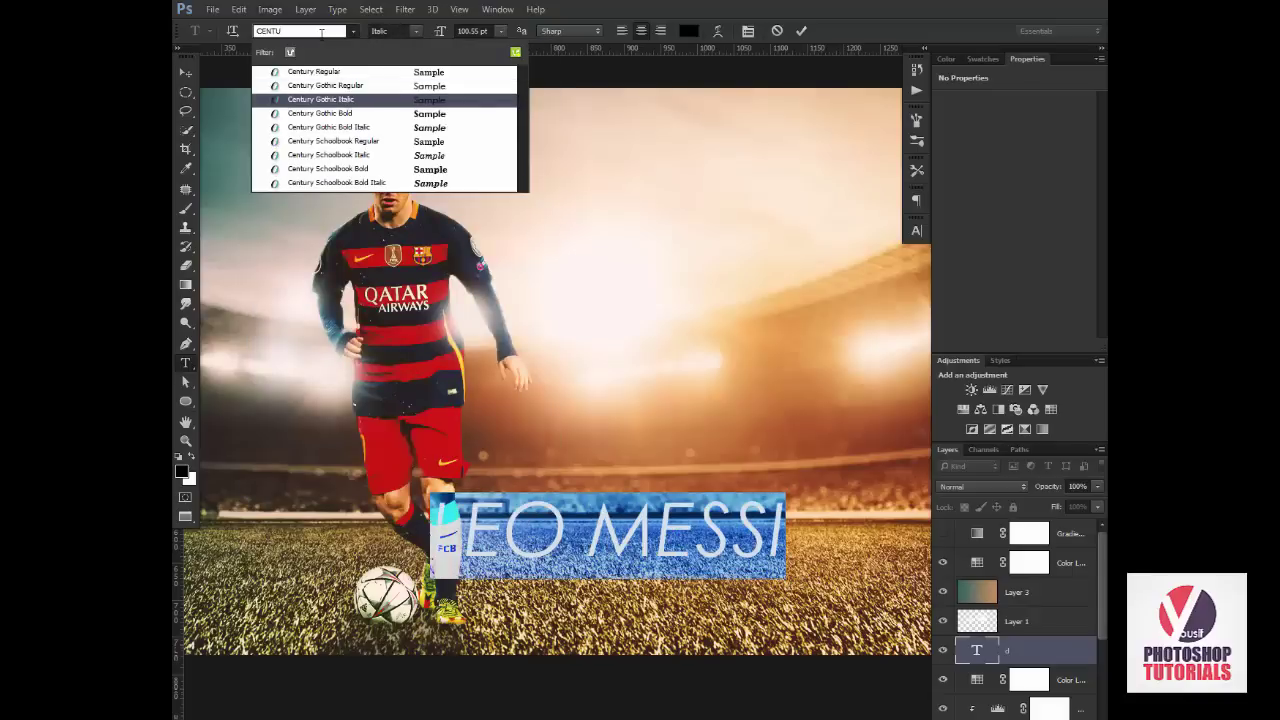
key(Return)
key(ctrl+Return)
Scale the LEO MESSI text down with Free Transform, then hide the panels.
key(v)
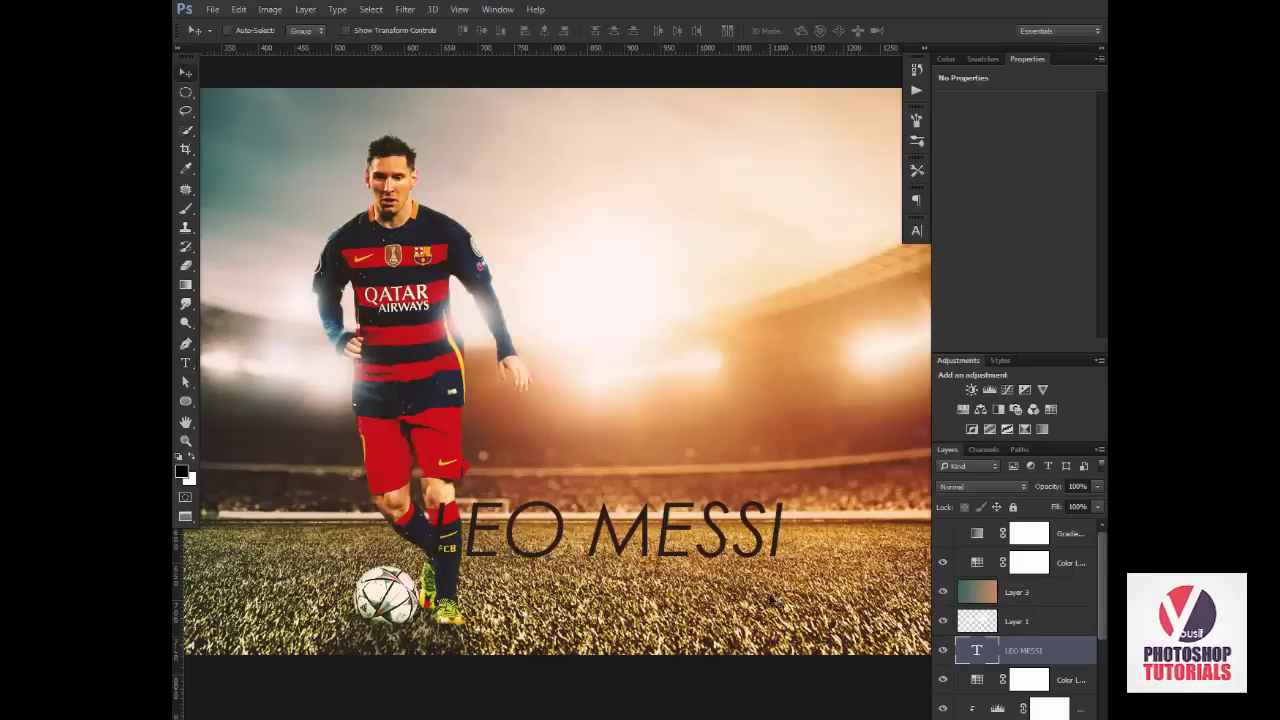
key(ctrl+t)
mouse_move(782, 574)
mouse_down()
mouse_move(708, 546)
mouse_move(643, 572)
mouse_up()
key(Return)
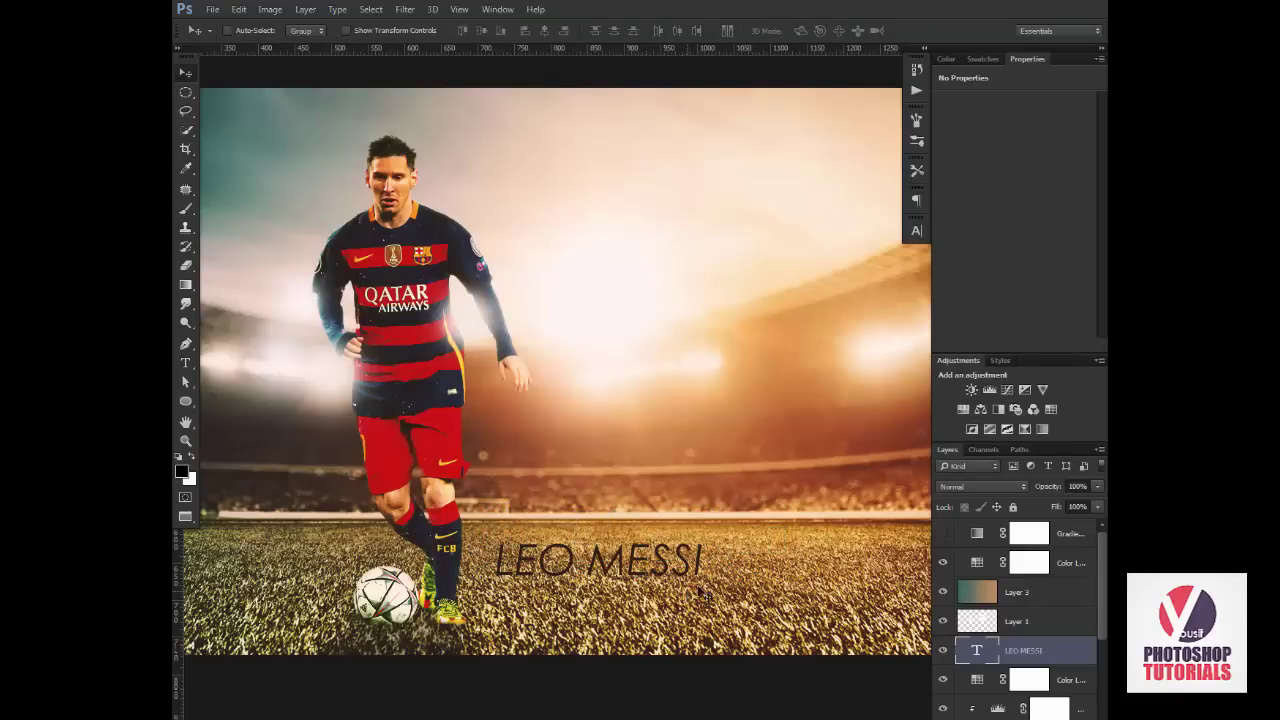
key(Tab)
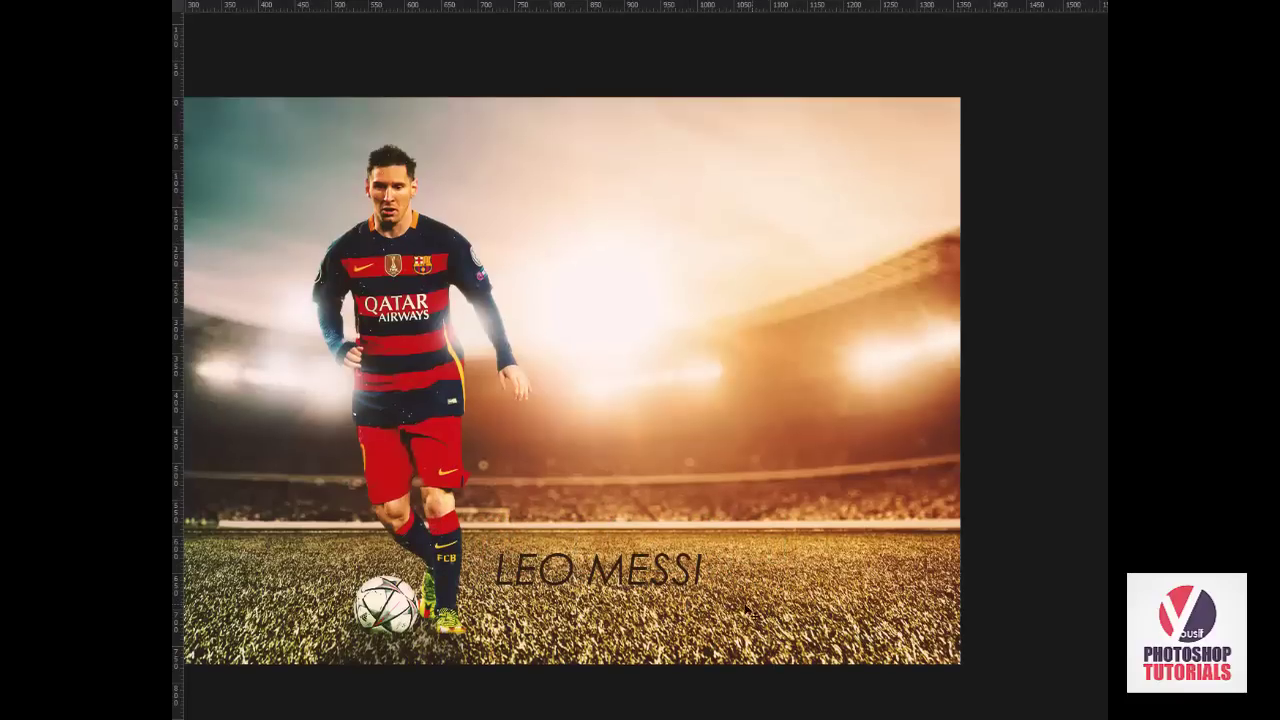
Move the LEO MESSI text up beside Messi's head.
drag(658, 588, 760, 616)
mouse_move(699, 575)
mouse_down()
mouse_move(846, 618)
mouse_move(644, 533)
mouse_up()
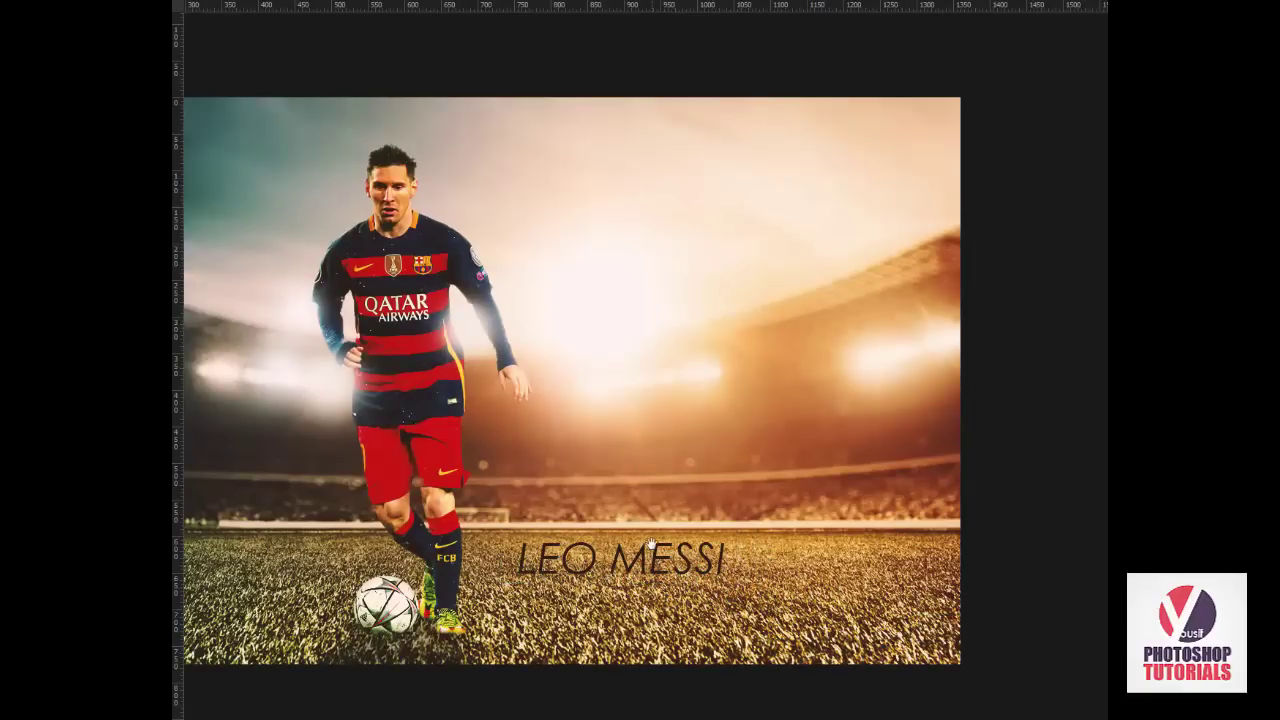
mouse_move(641, 372)
mouse_down()
mouse_move(655, 295)
mouse_move(640, 233)
mouse_up()
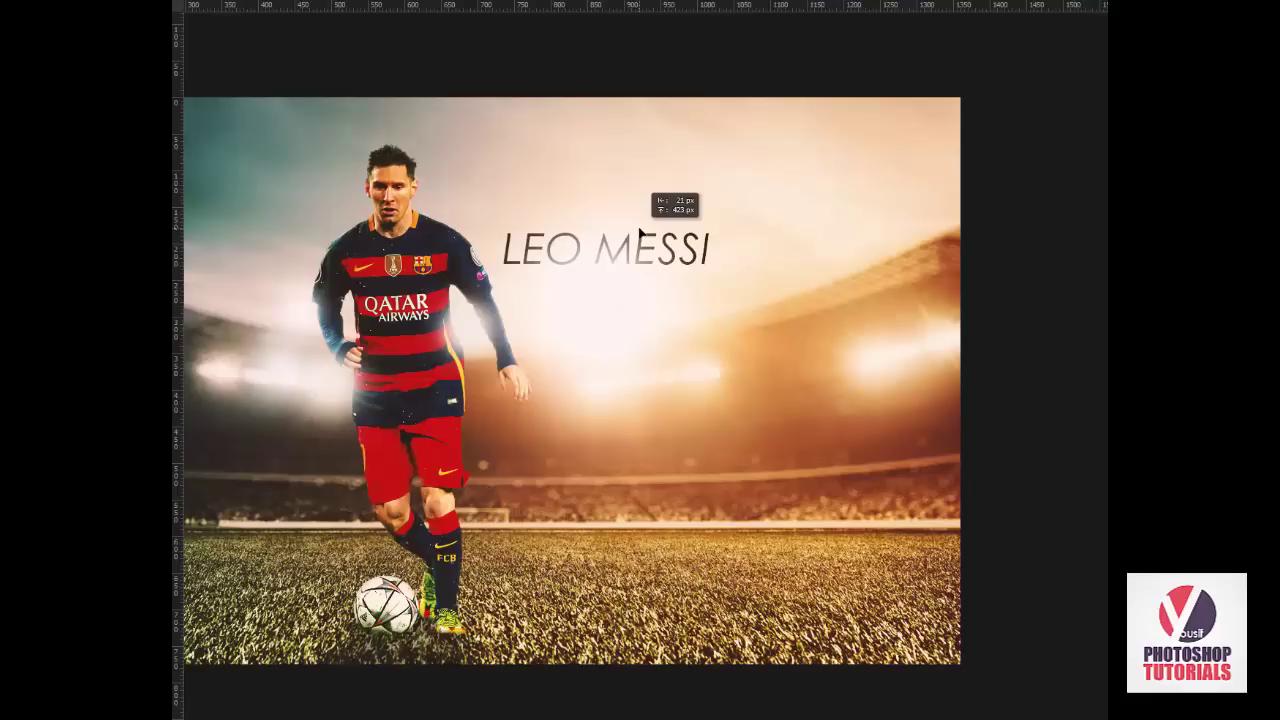
Duplicate the title below it, retype it as a smaller 'THE MAN OF MATCH' line, and restore the panels.
drag(594, 283, 634, 320)
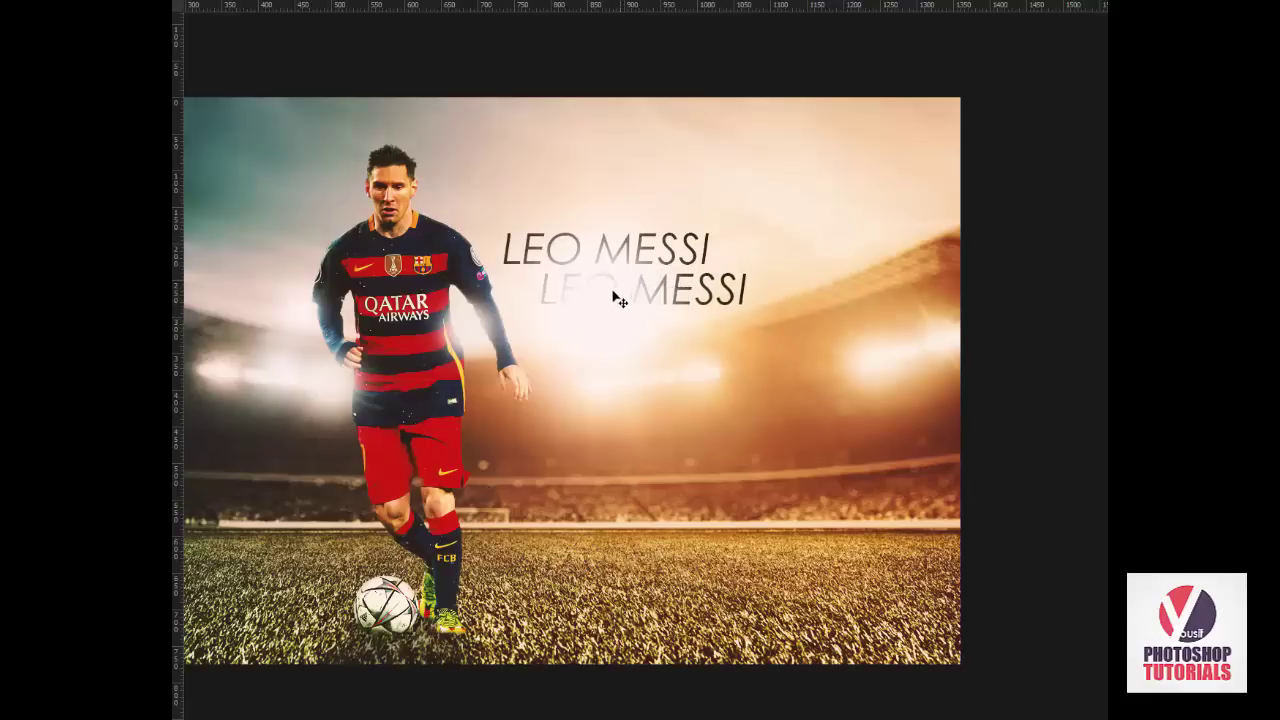
double_click(611, 288)
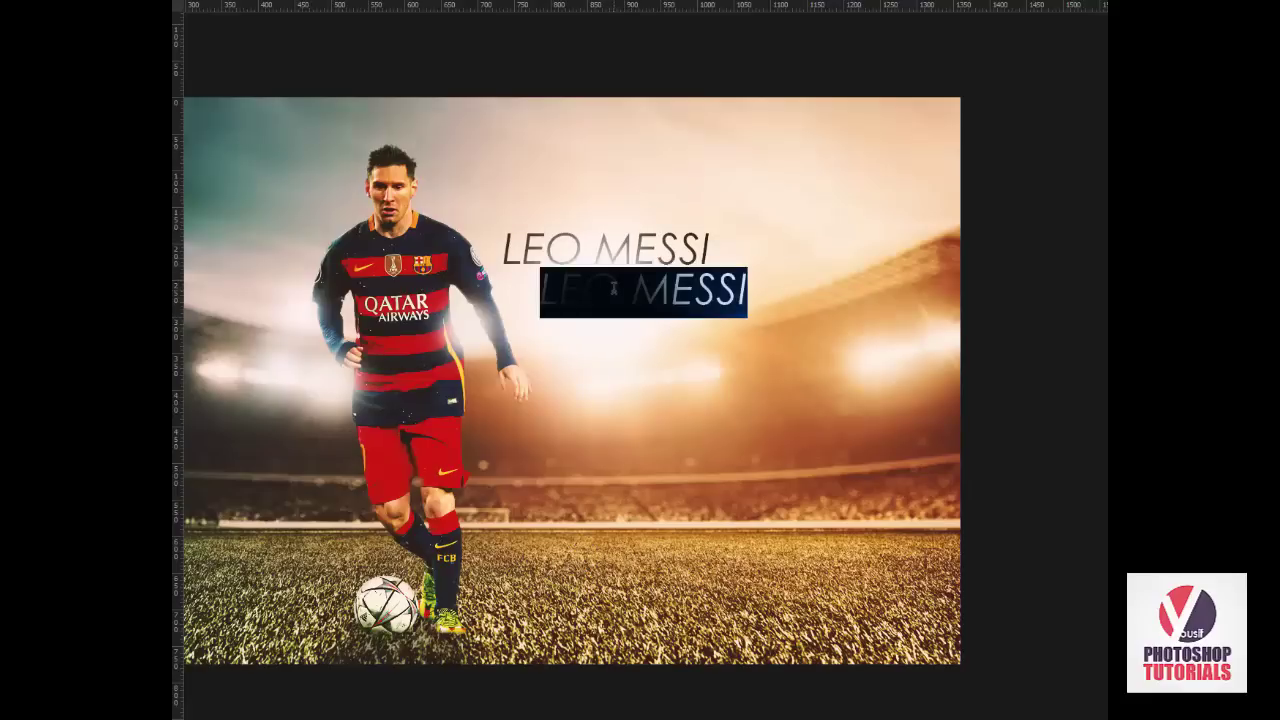
text(TH)
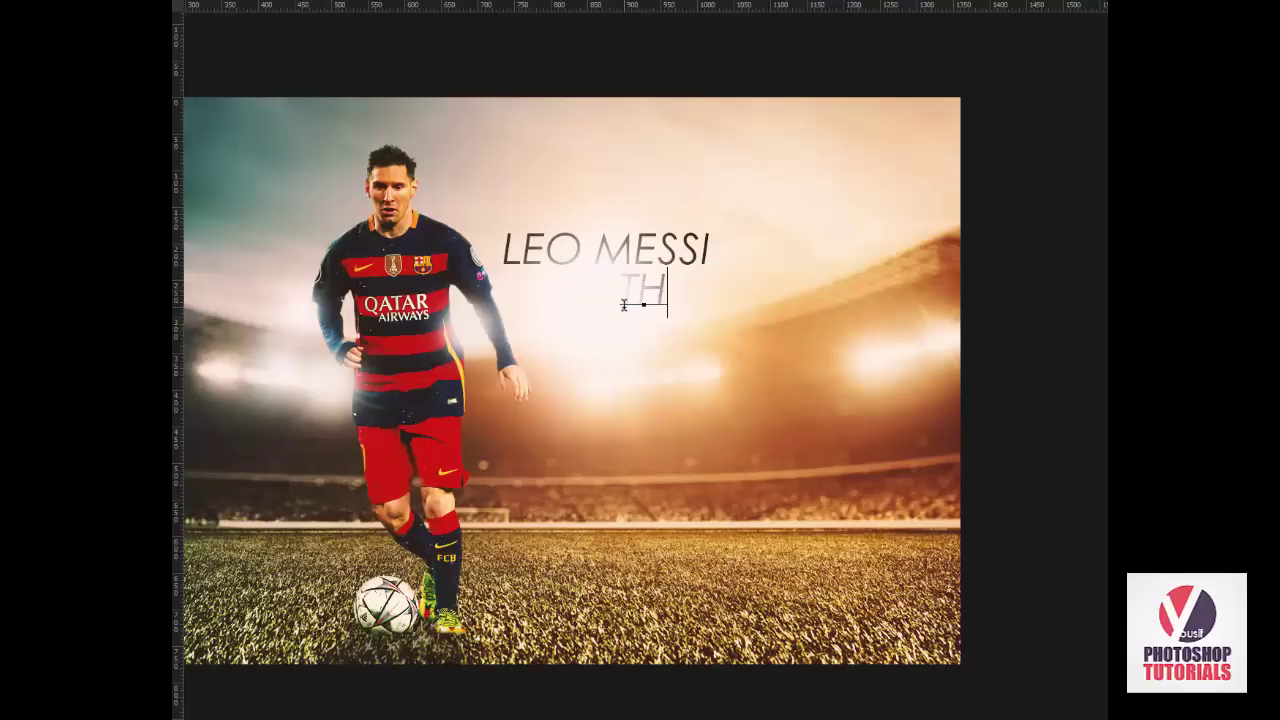
text(E MAN O)
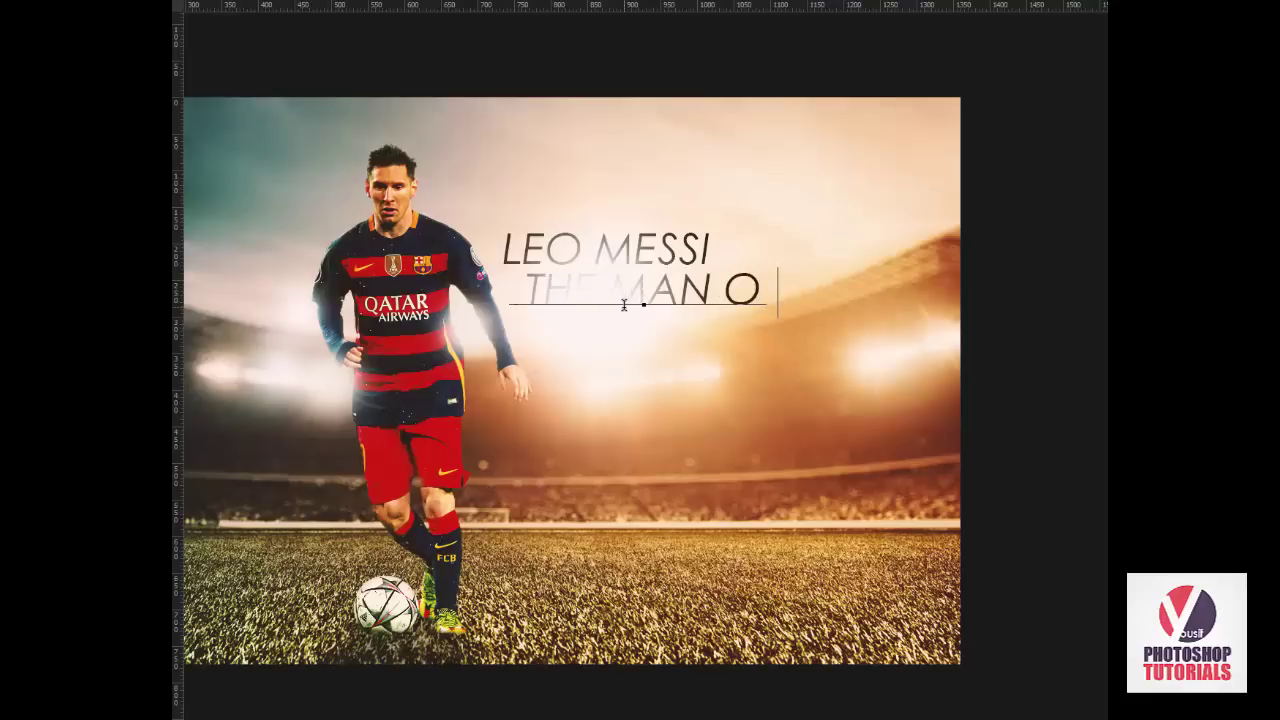
text(F MATCH)
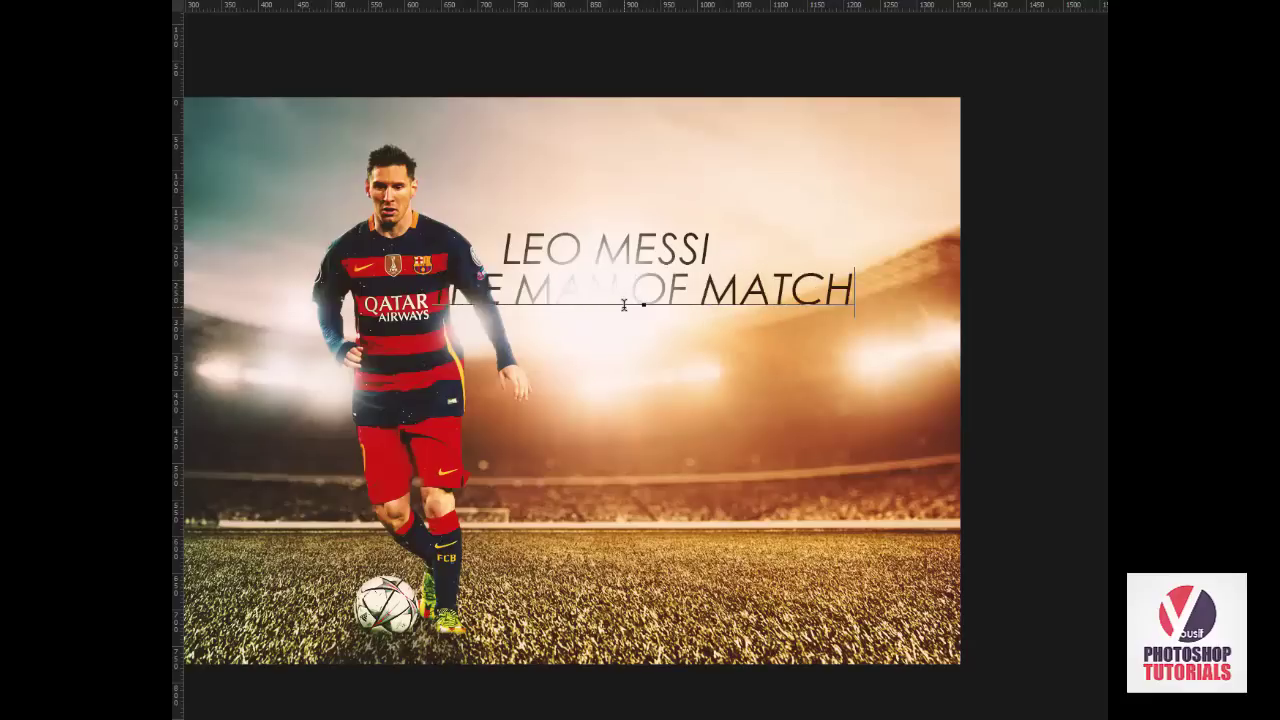
key(ctrl+Return)
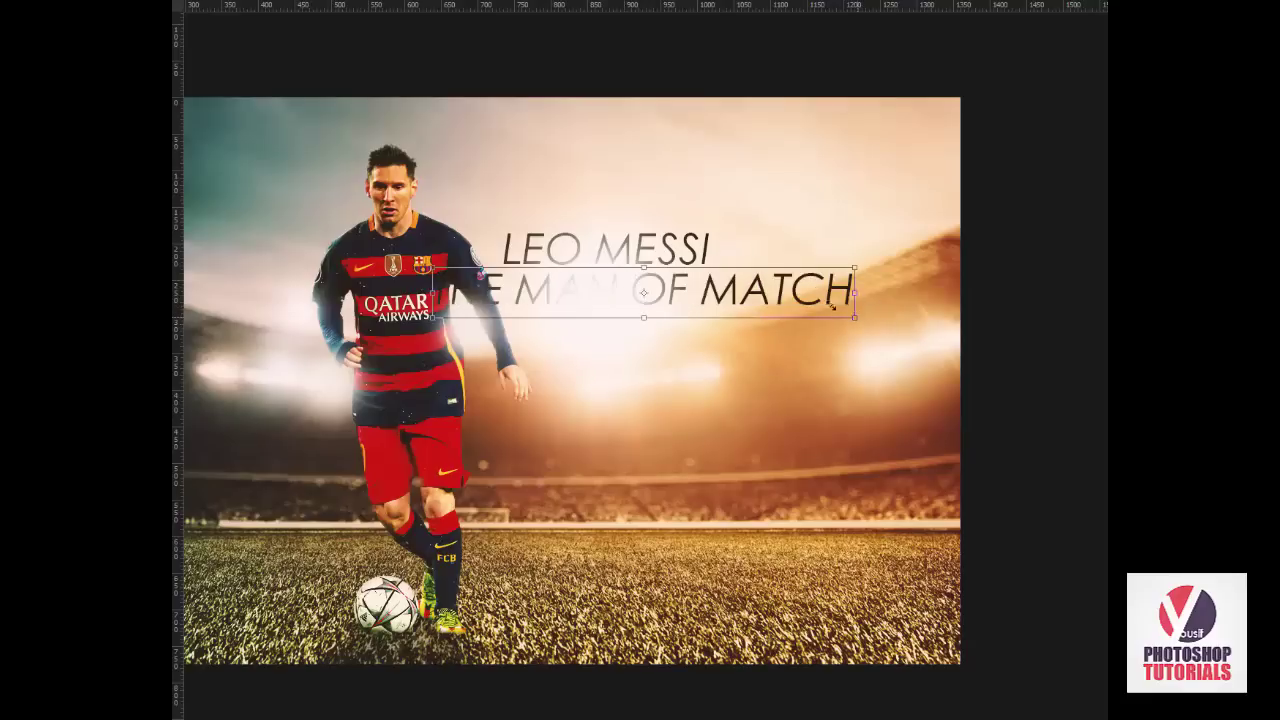
drag(832, 307, 713, 290)
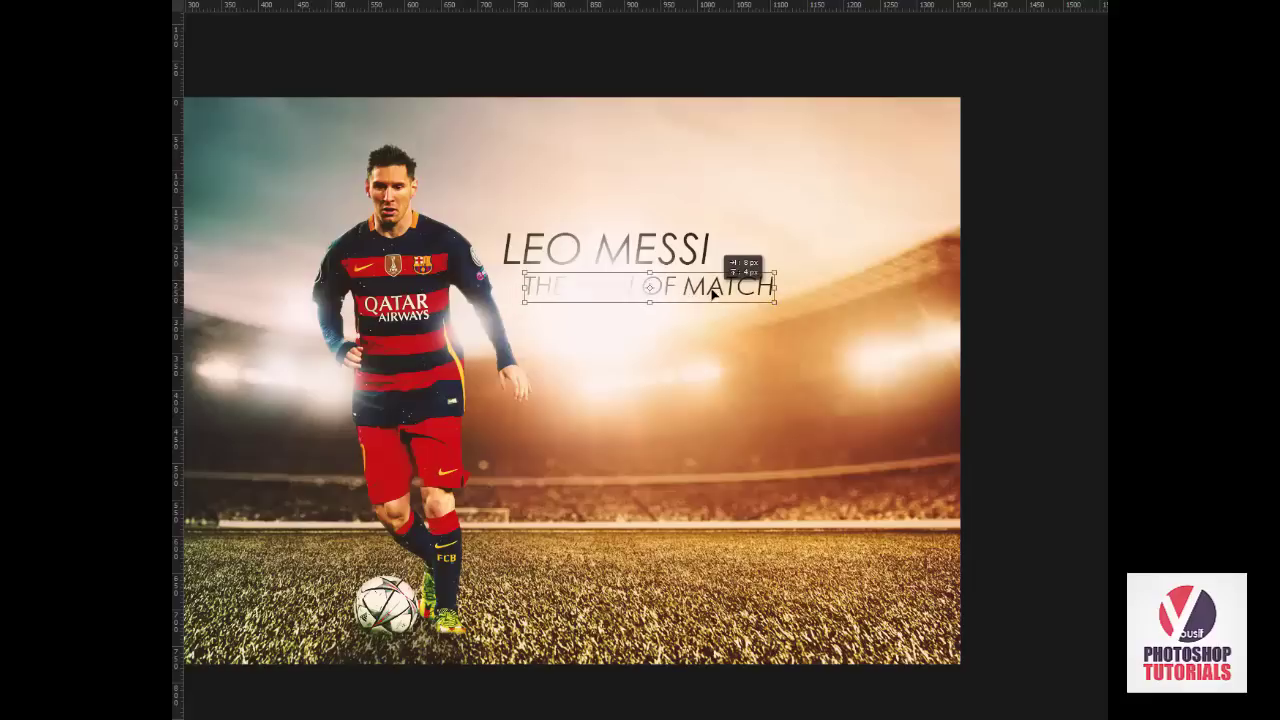
key(Return)
alt+click(712, 287)
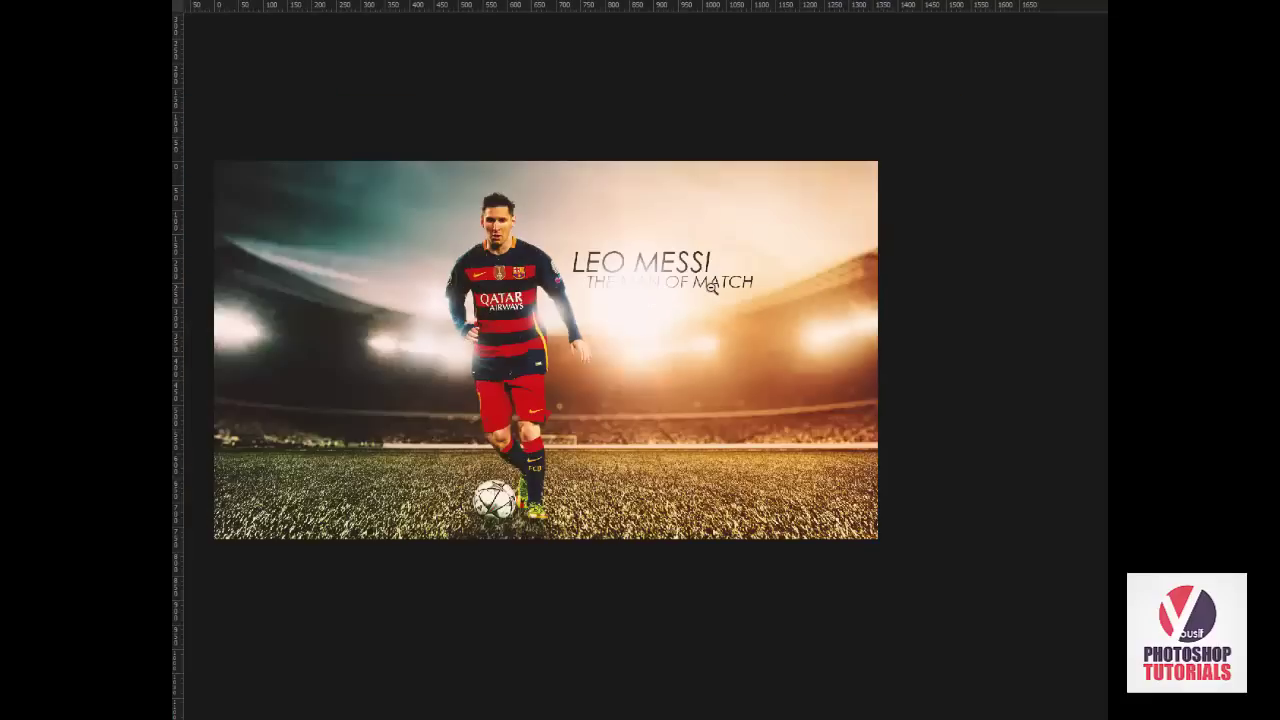
key(f)
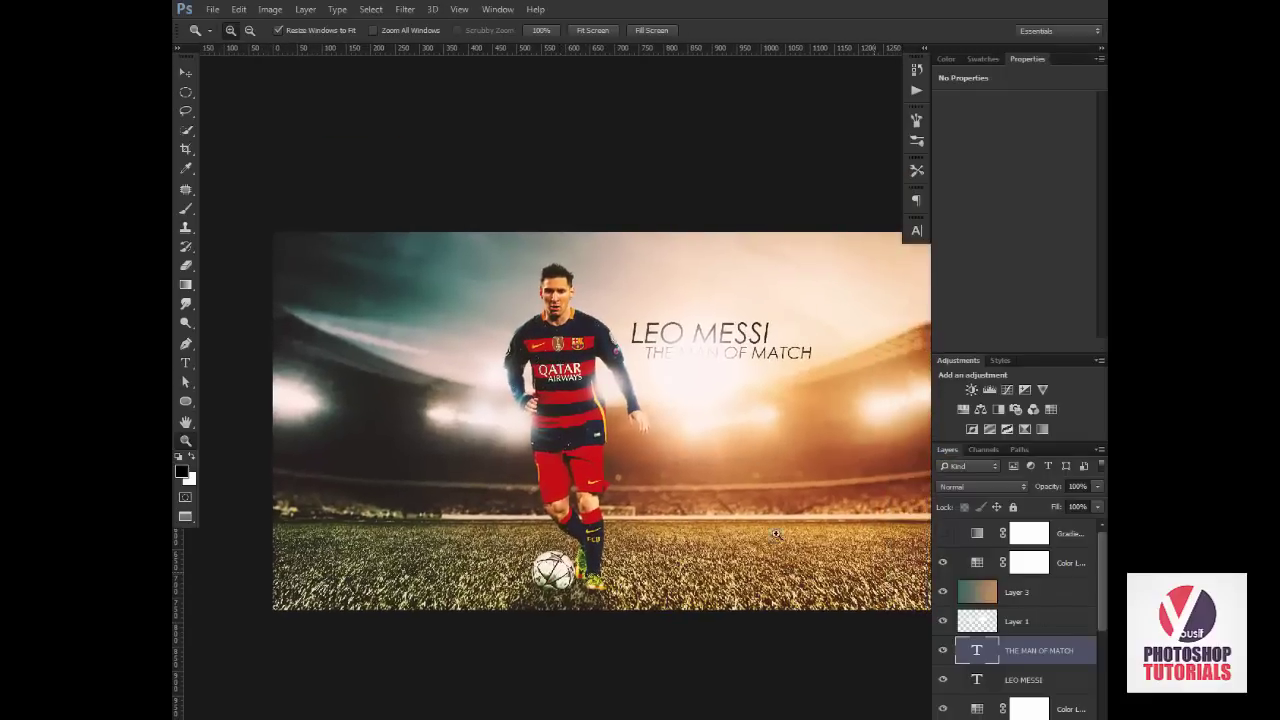
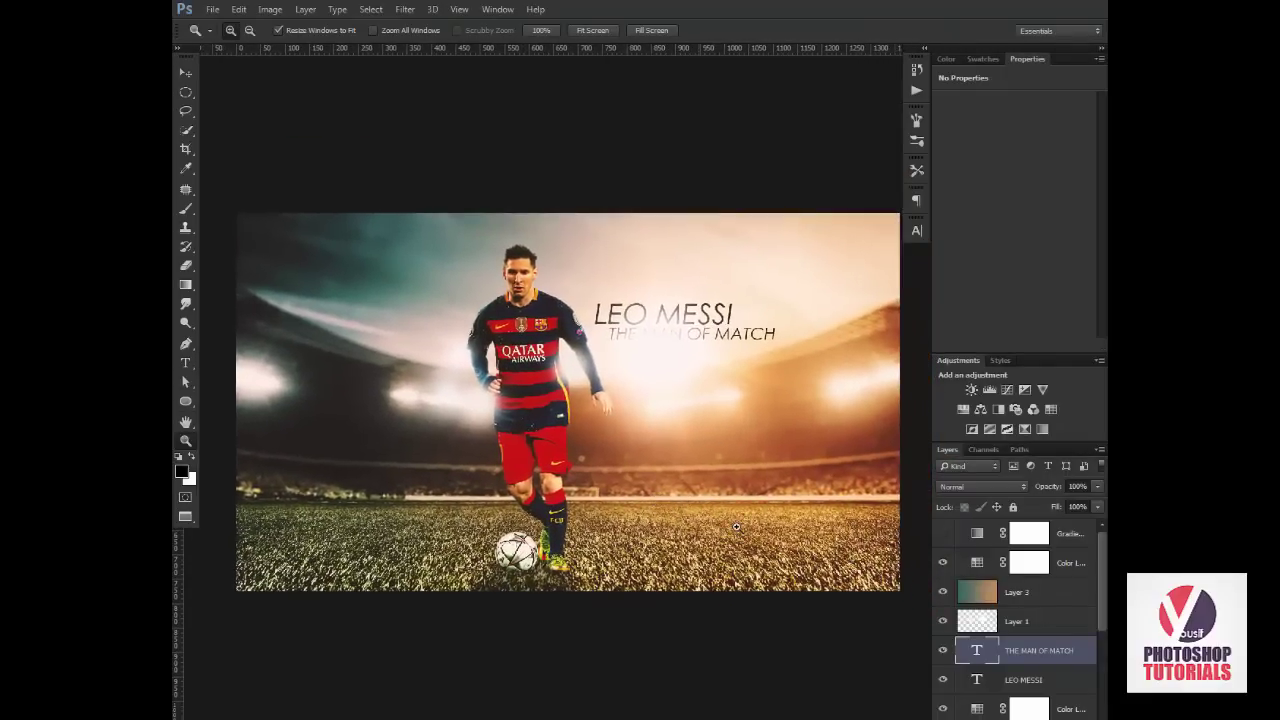
Stamp all visible layers into a new Layer 4 and duplicate it, undoing a trial desaturation.
click(1077, 565)
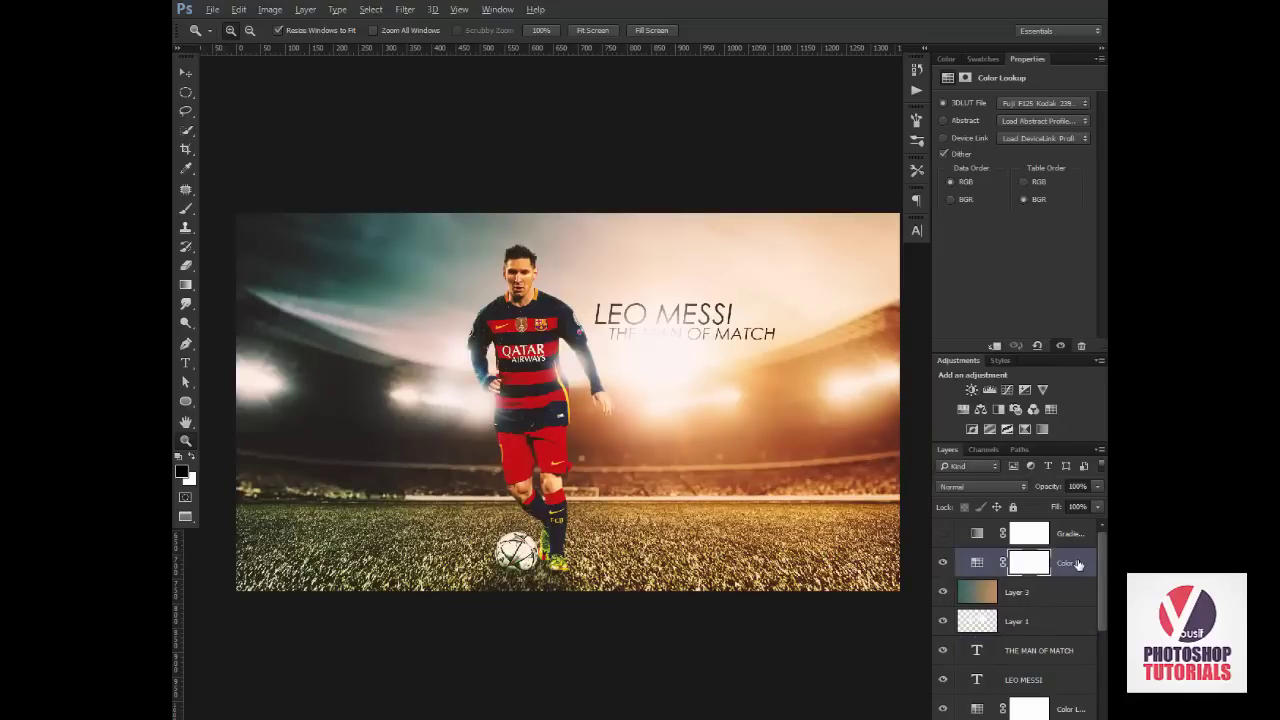
key(ctrl+alt+shift+e)
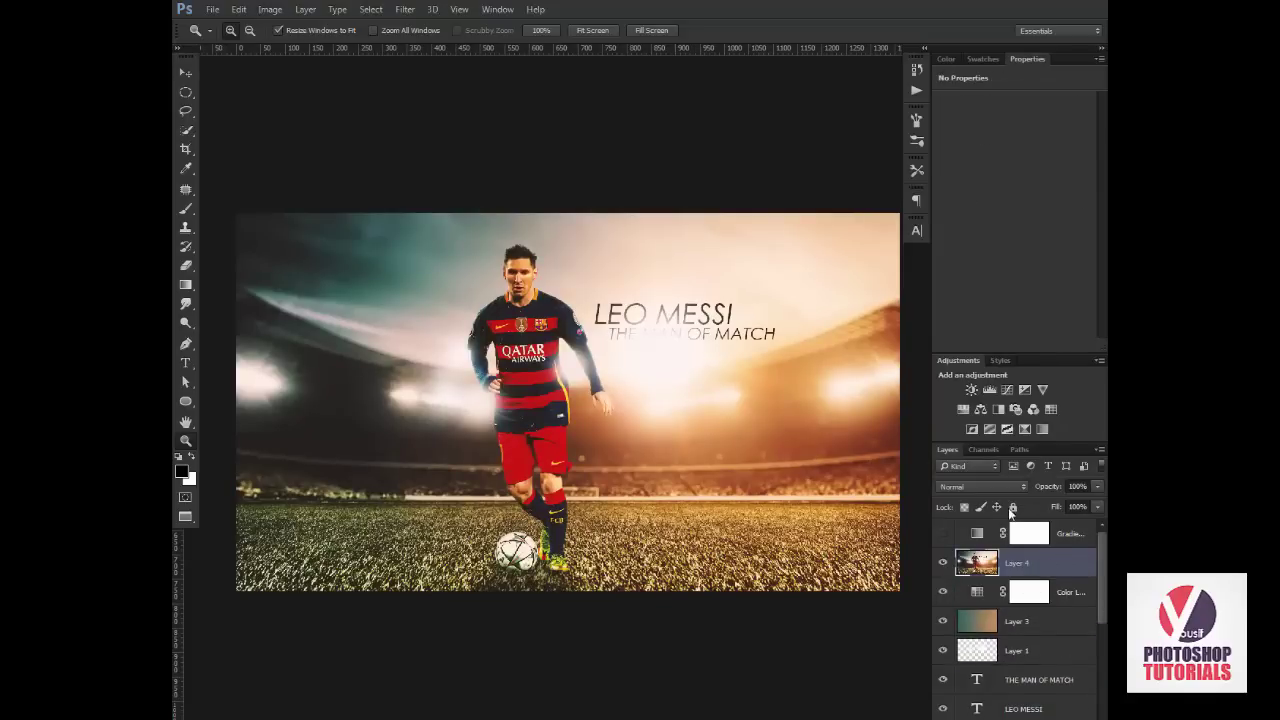
key(ctrl+j)
key(ctrl+shift+u)
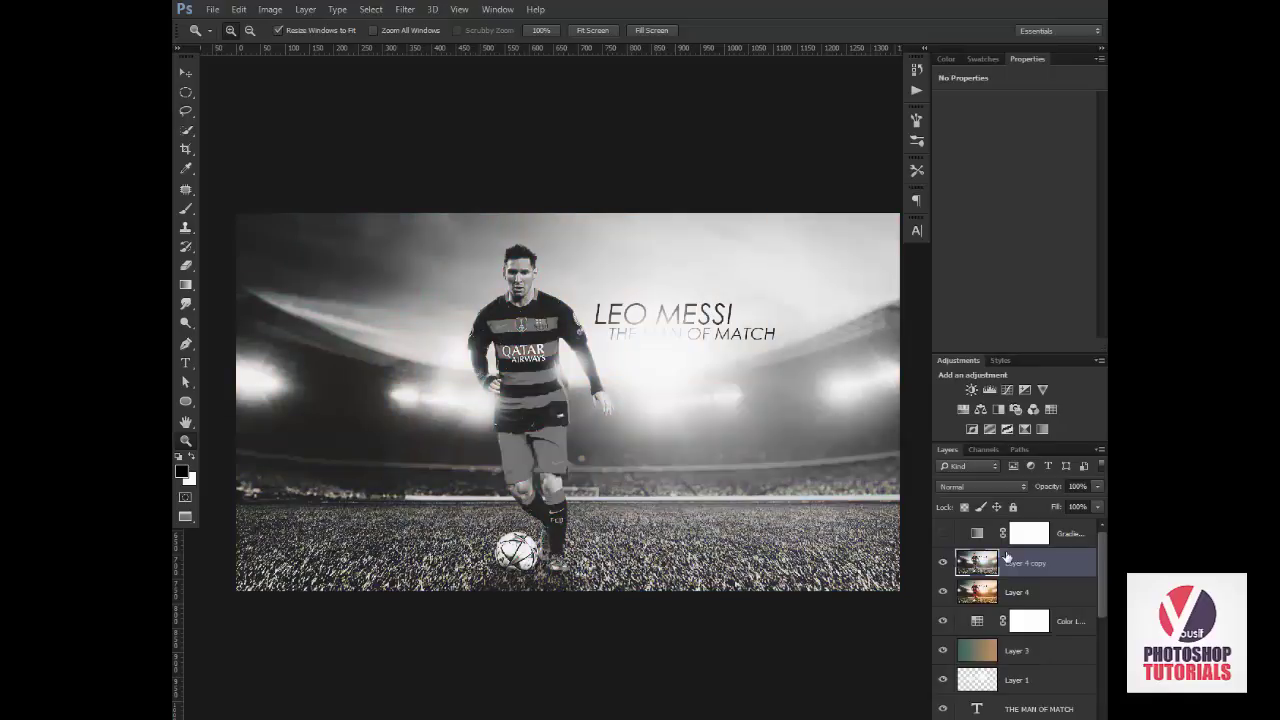
key(ctrl+z)
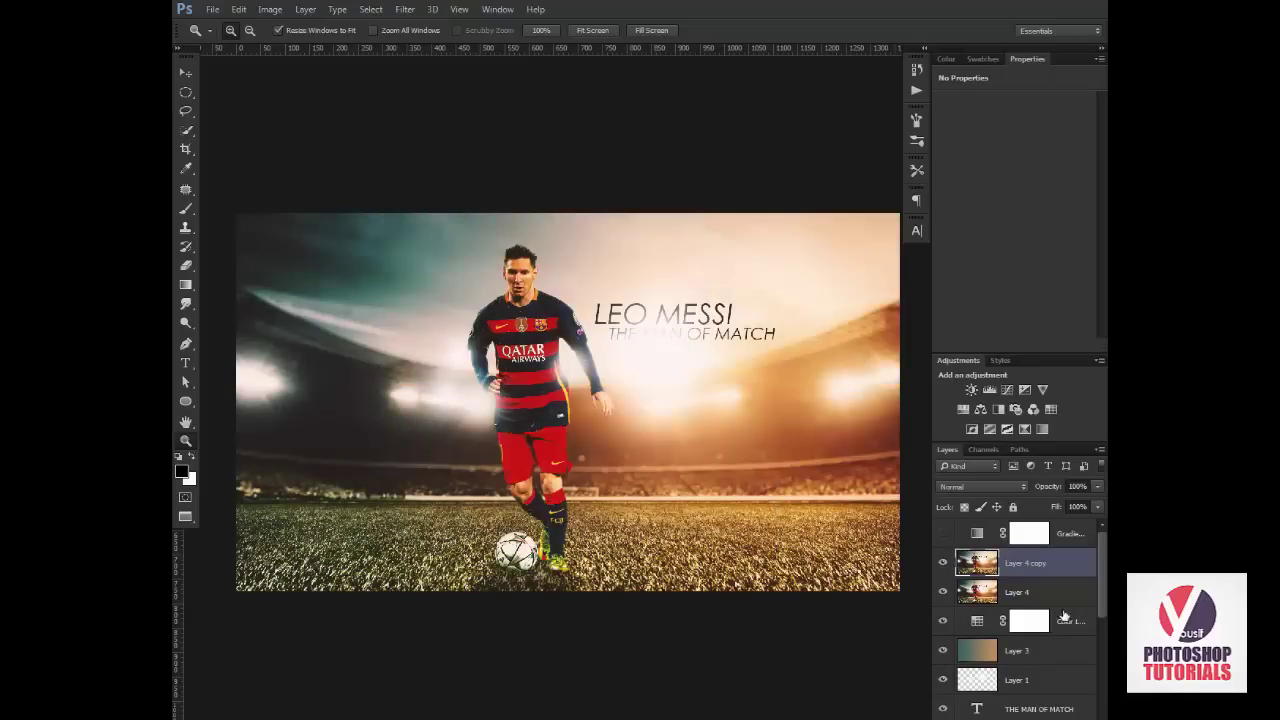
Add a Color Lookup layer graded with DropBlues.3DL, then toggle it to compare.
click(1051, 409)
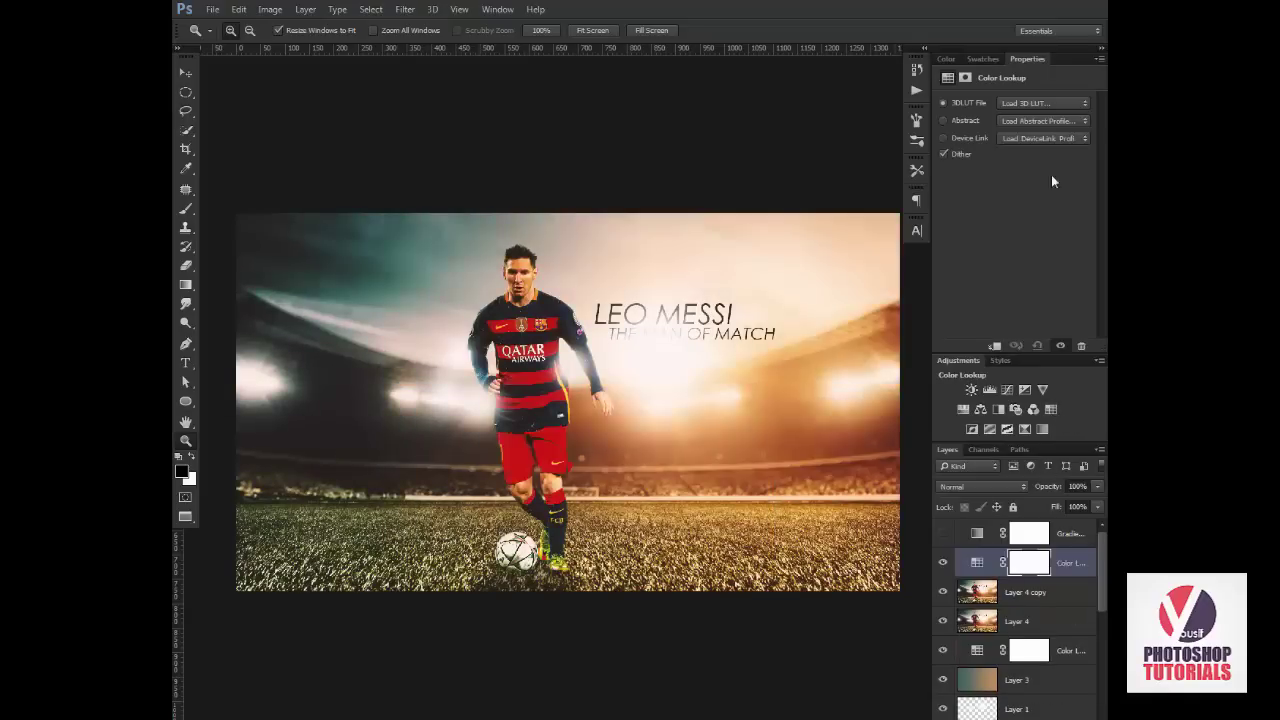
click(1041, 103)
click(968, 170)
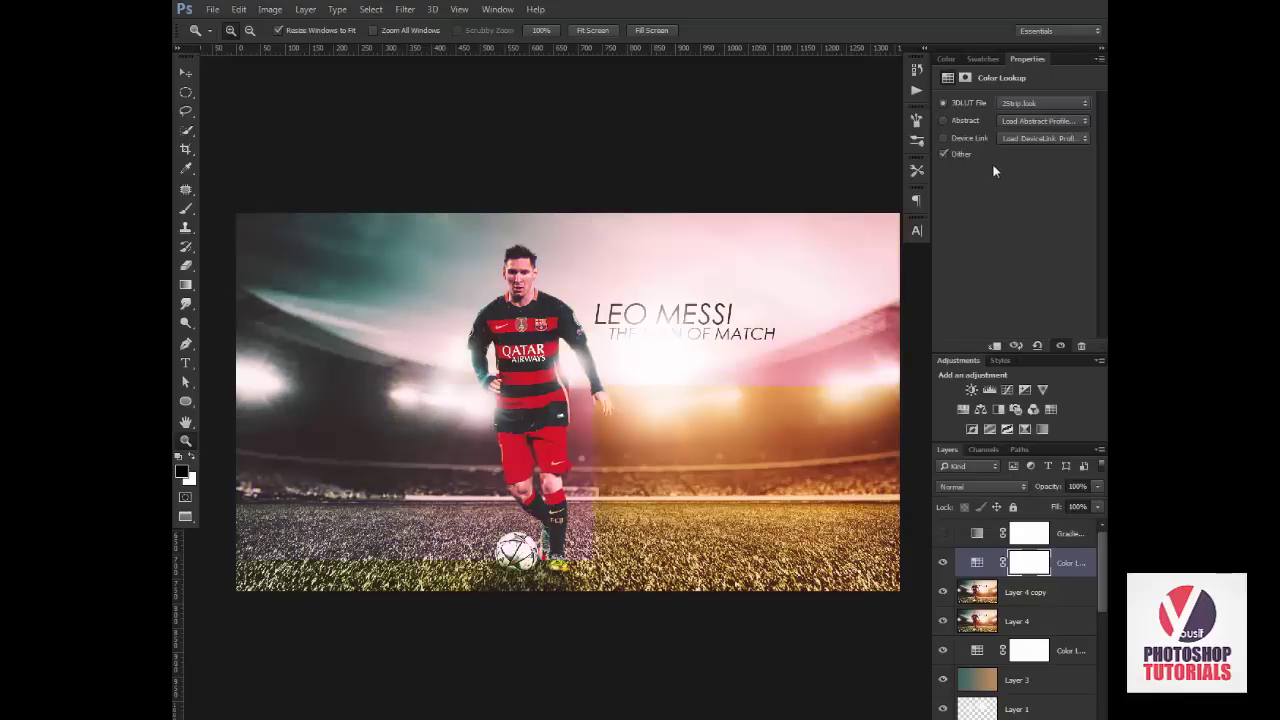
key(Down)
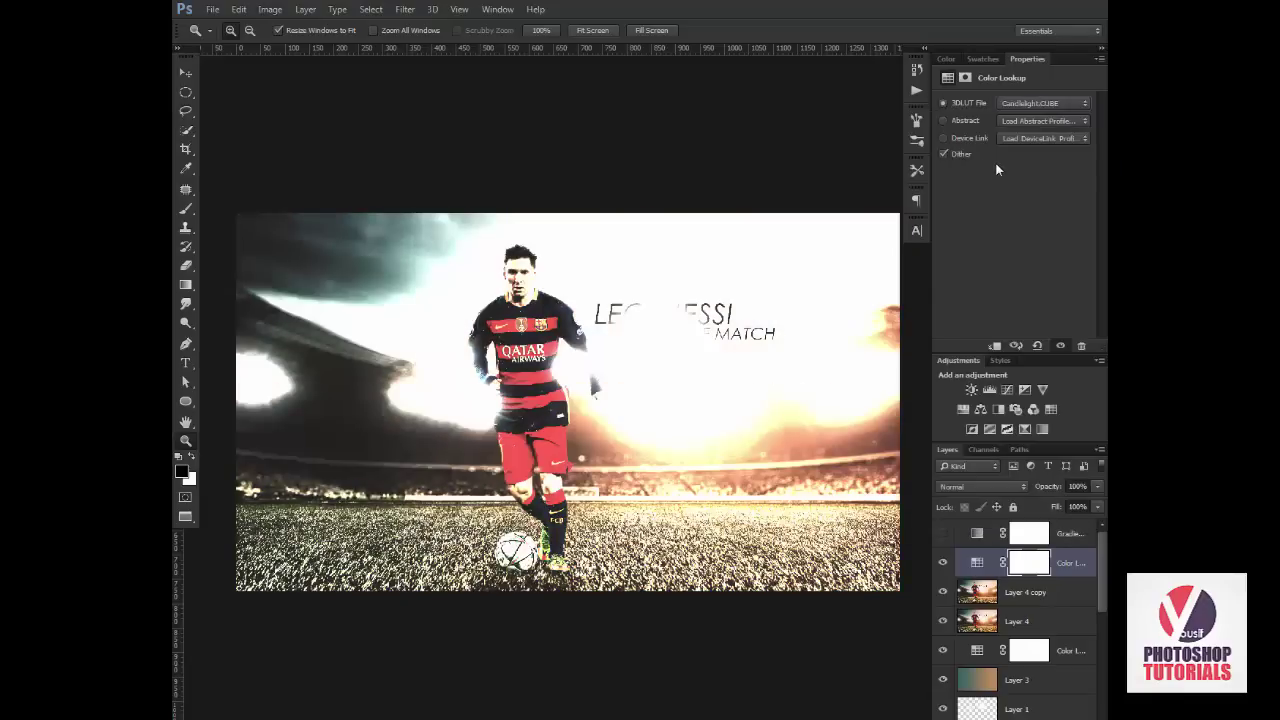
key(Down)
key(Down)
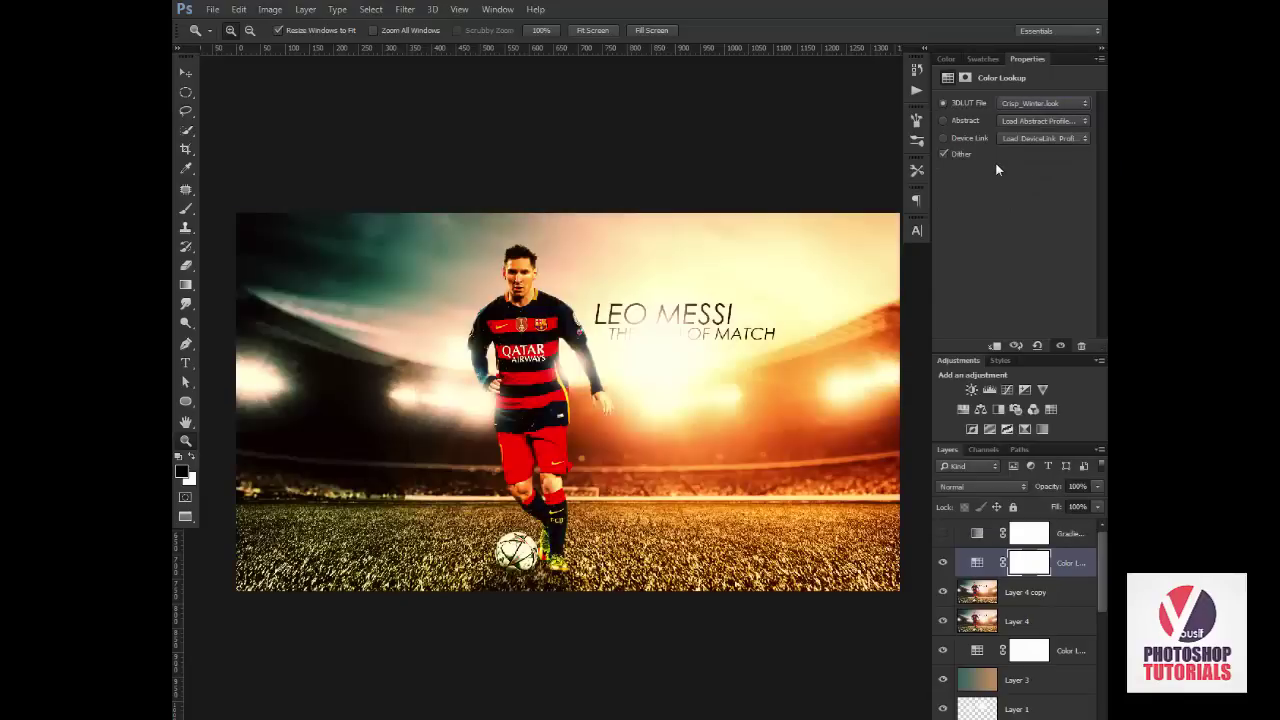
key(Down)
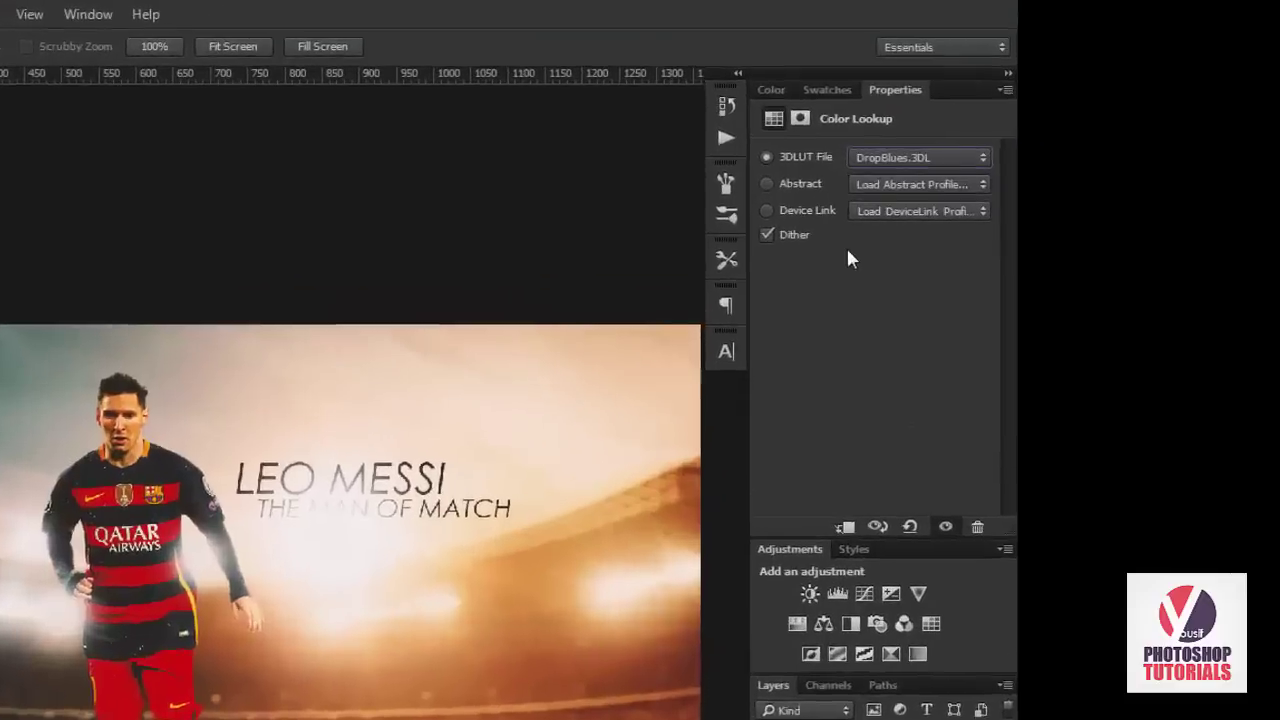
key(Down)
key(Up)
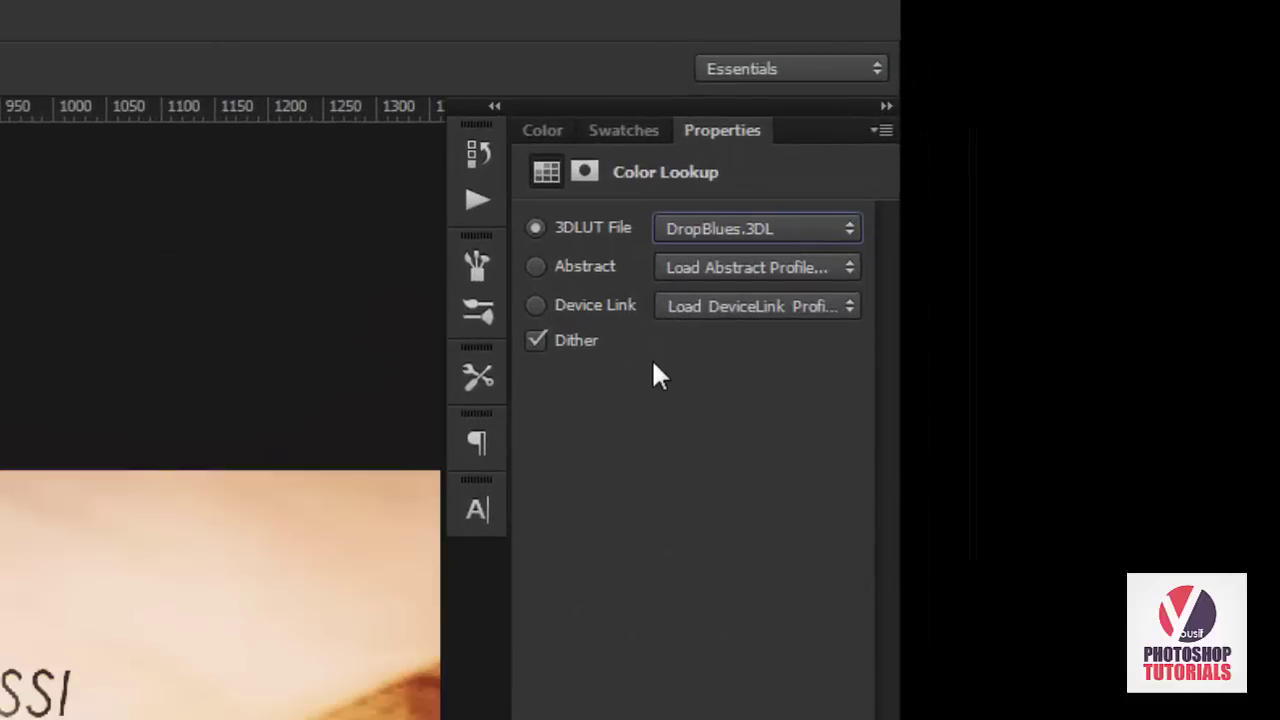
key(ctrl+plus)
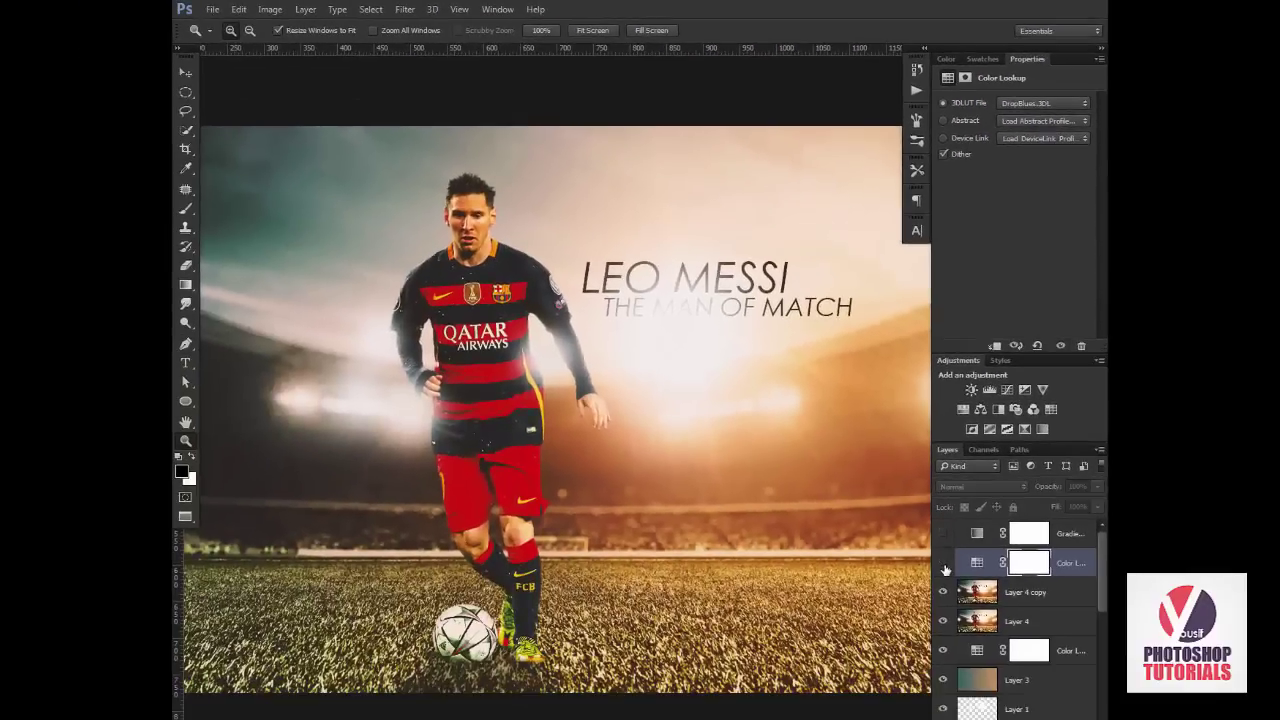
click(942, 564)
click(942, 564)
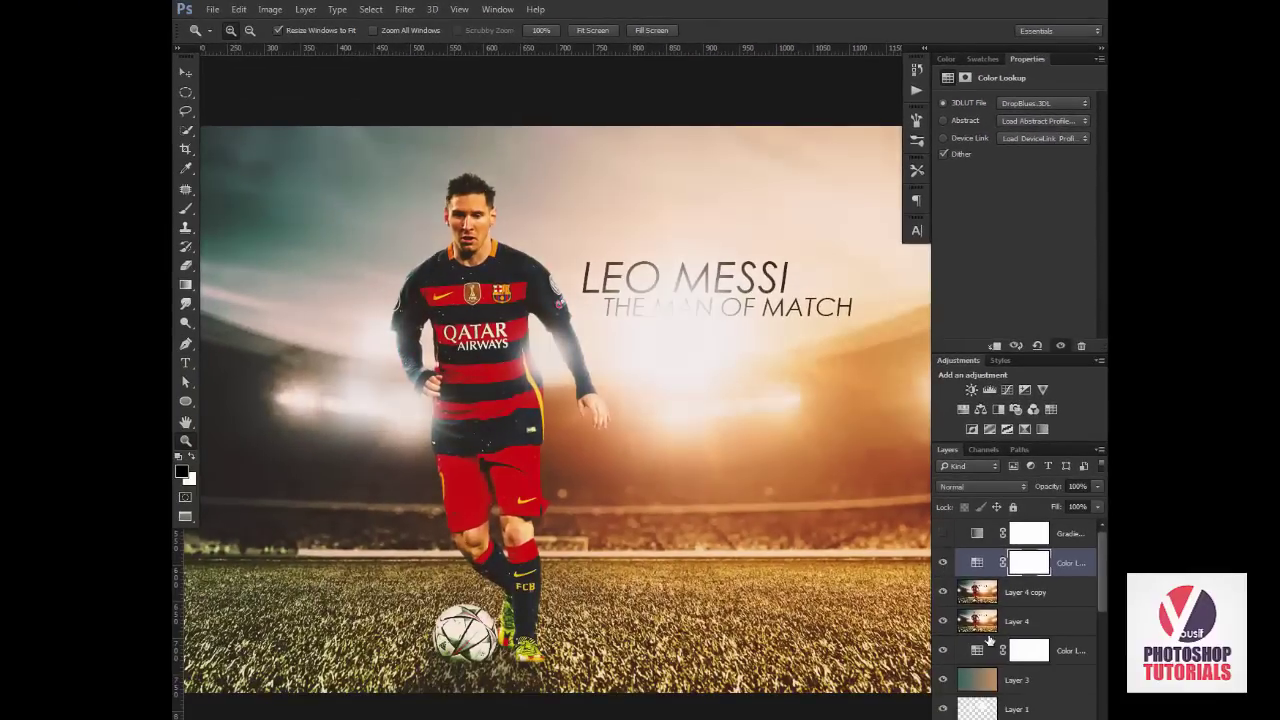
Add a Hue/Saturation layer lowering Reds to saturation -21 and lightness -6.
click(1025, 718)
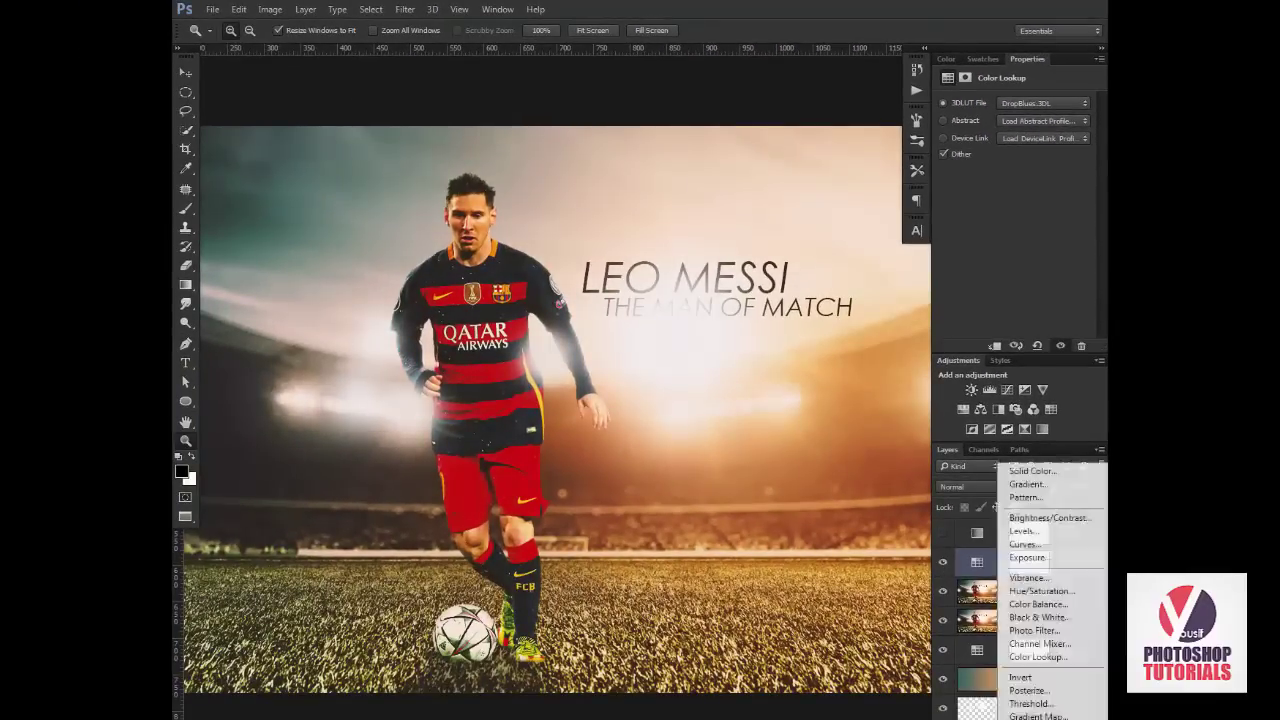
click(1067, 600)
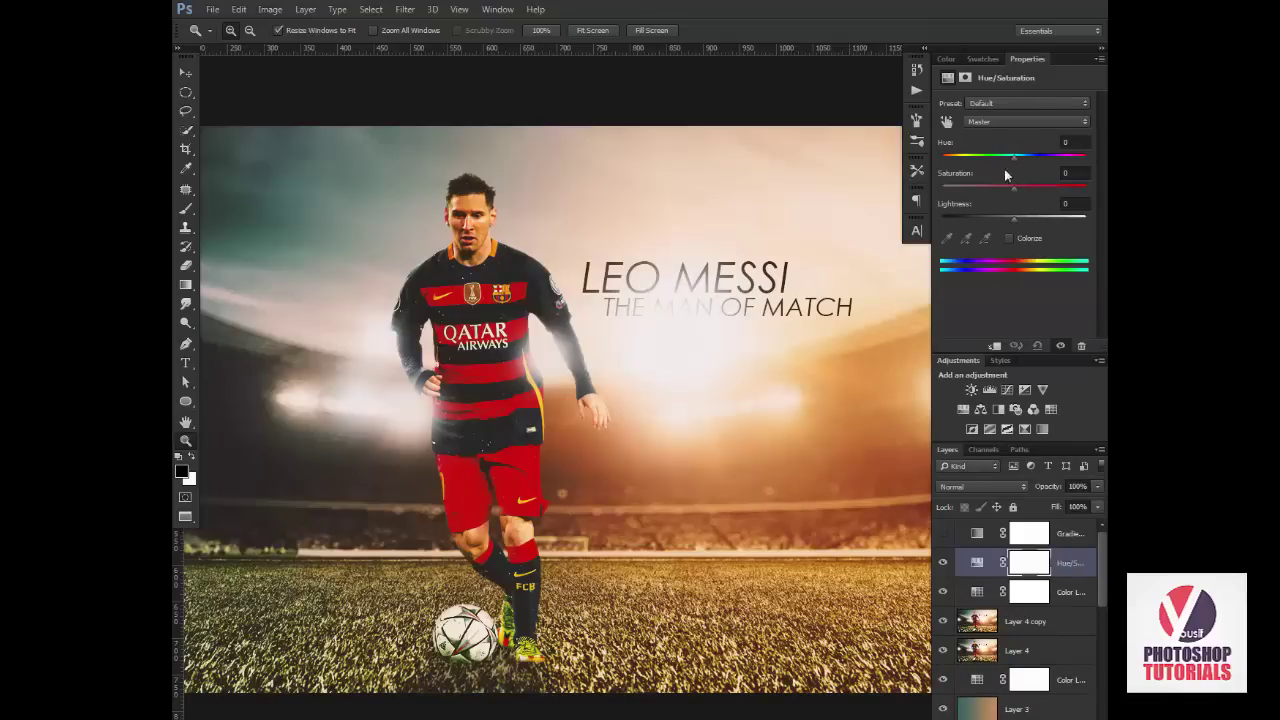
click(981, 123)
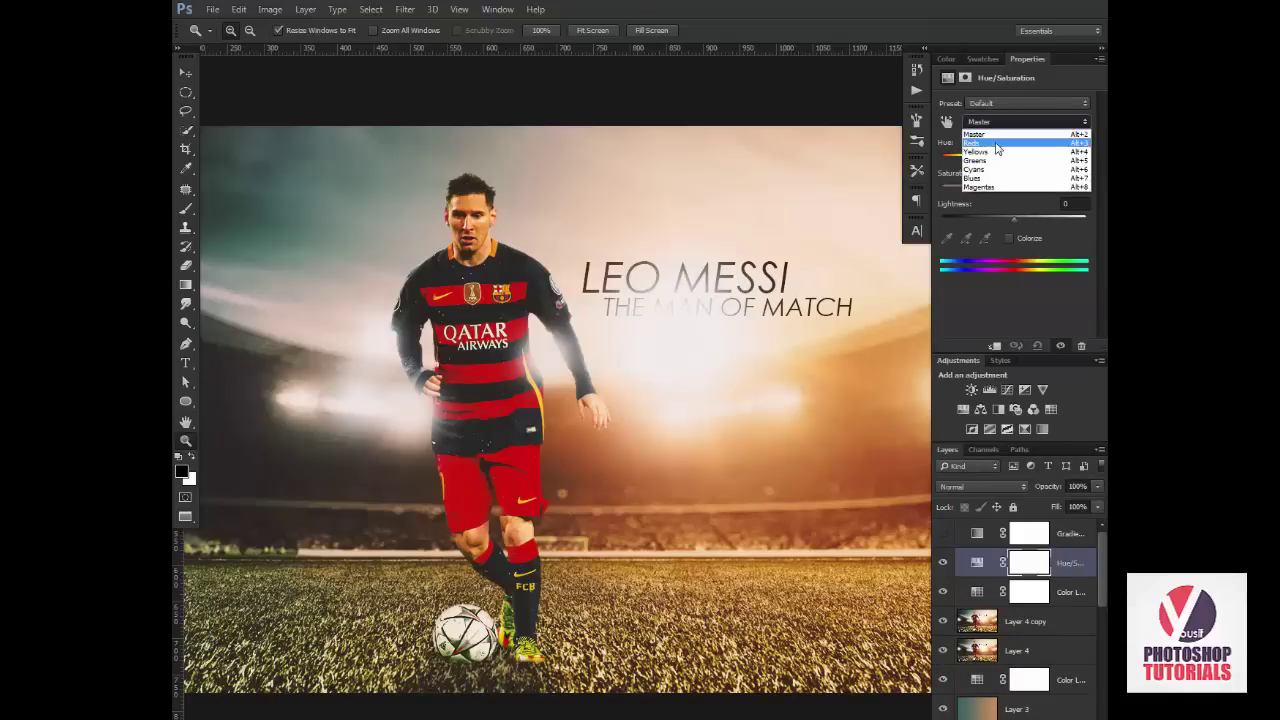
click(1012, 143)
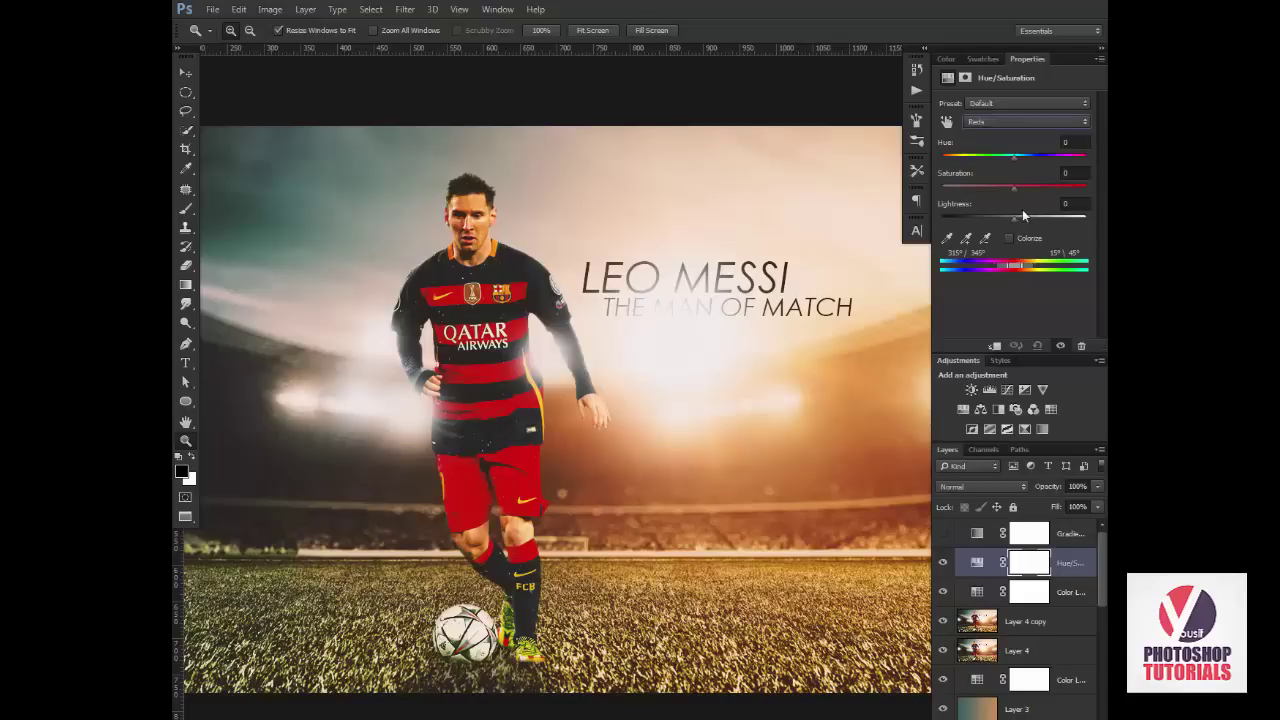
mouse_move(990, 188)
mouse_down()
mouse_move(1009, 217)
mouse_move(1012, 186)
mouse_move(998, 186)
mouse_up()
Zoom out and stamp all visible layers into a new Layer 5.
alt+click(570, 332)
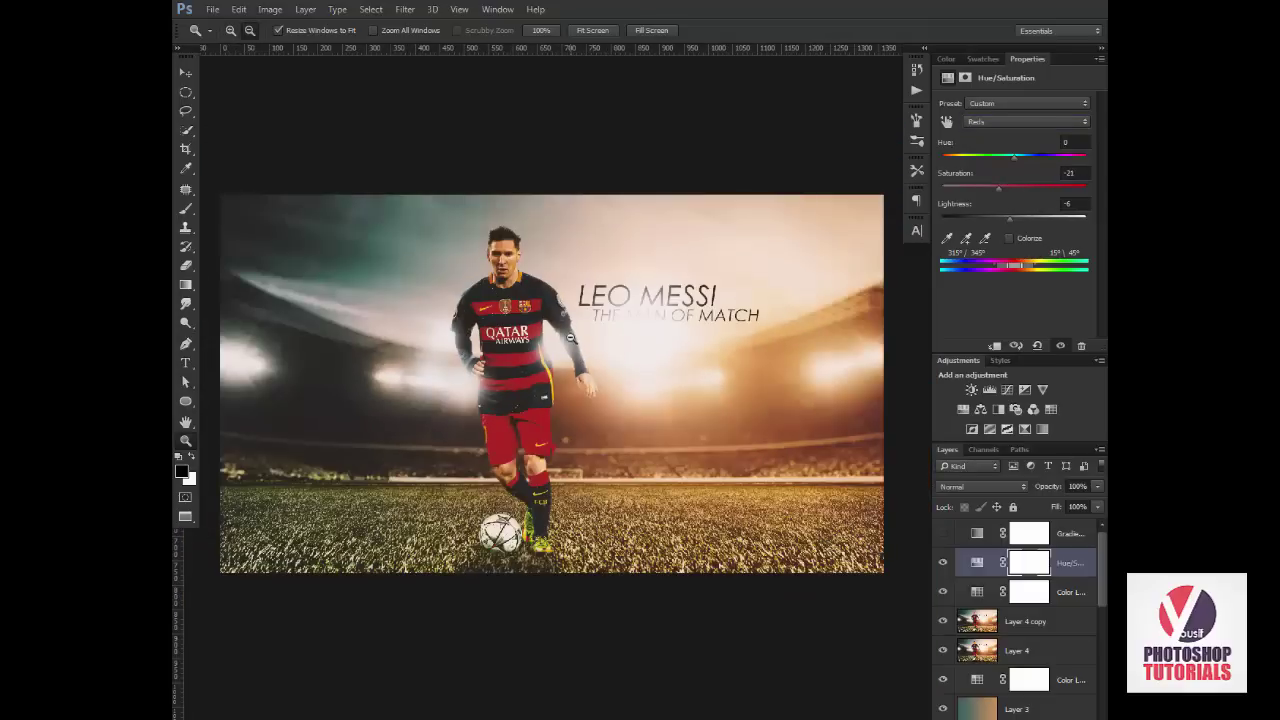
key(v)
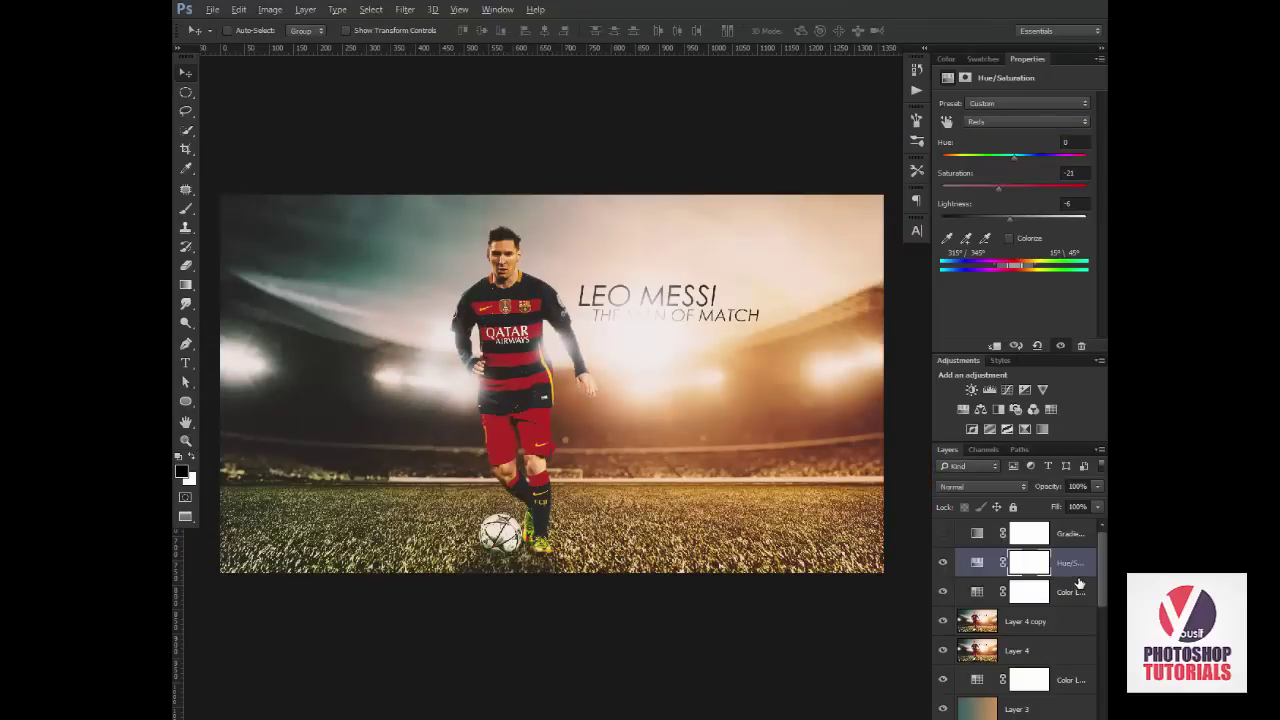
key(ctrl+shift+alt+e)
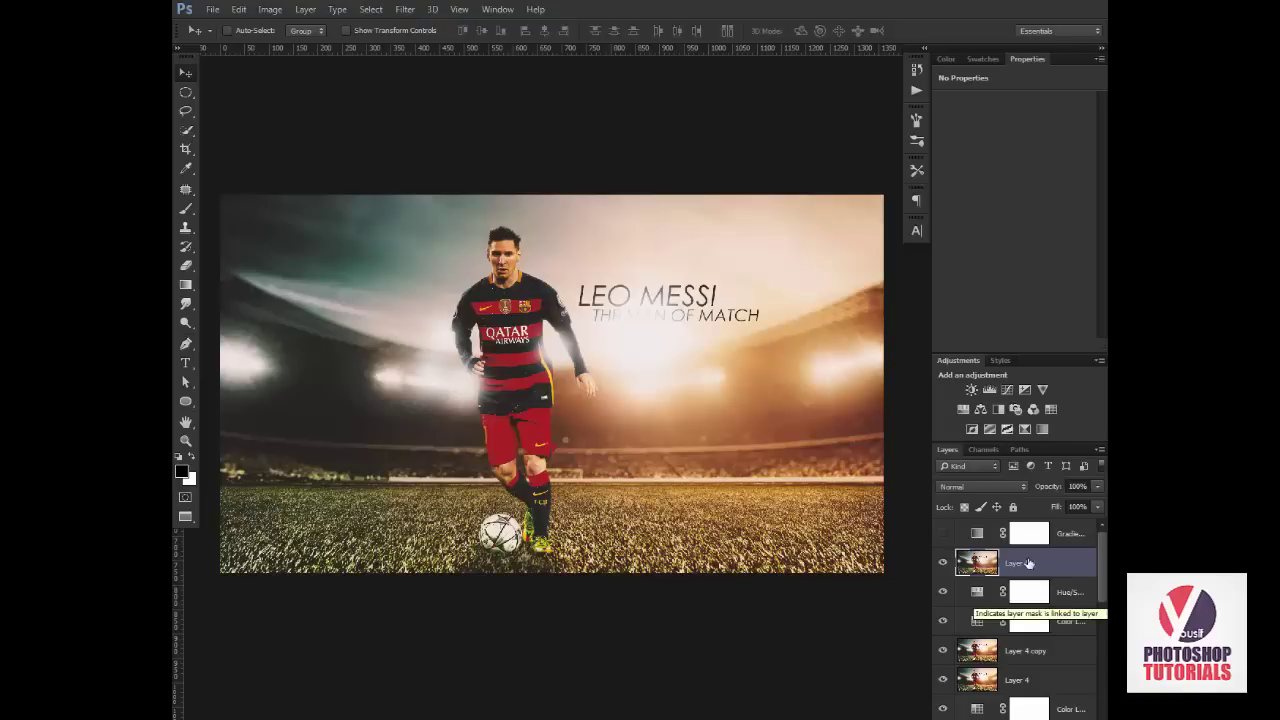
Add a Color Lookup layer over Layer 5 using the FoggyNight.3DL LUT.
click(1050, 409)
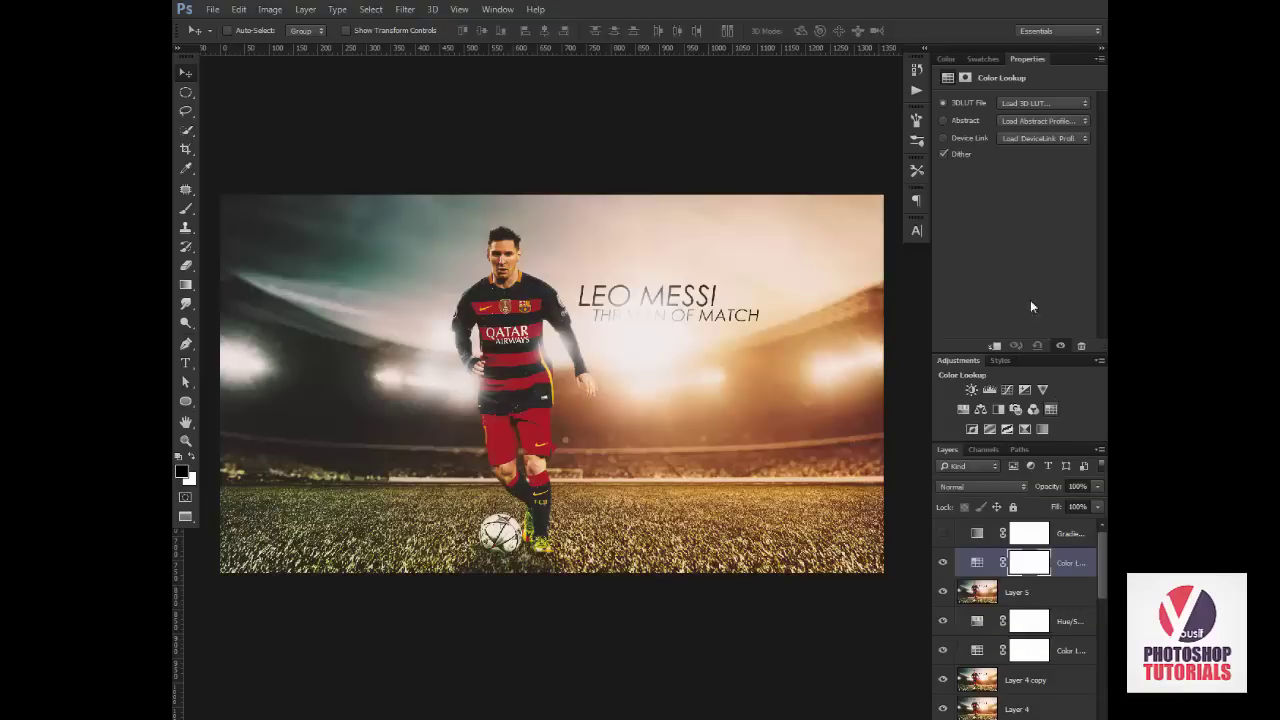
click(1055, 103)
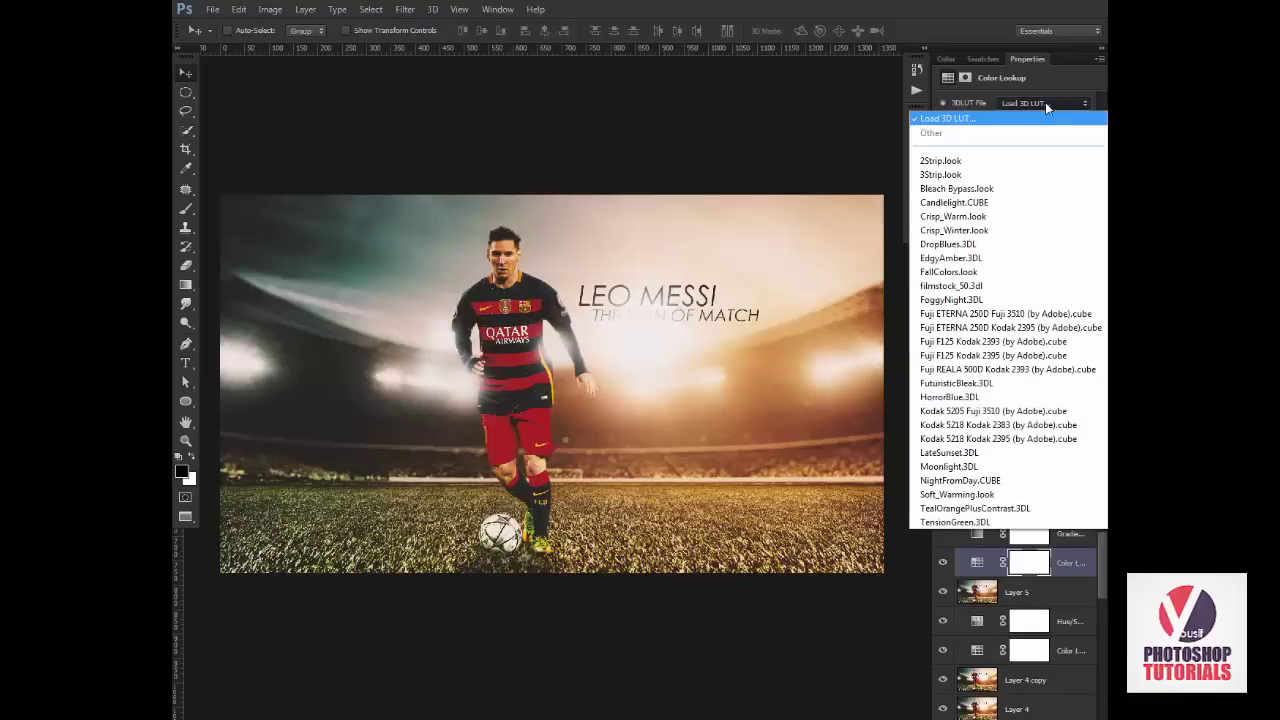
click(987, 300)
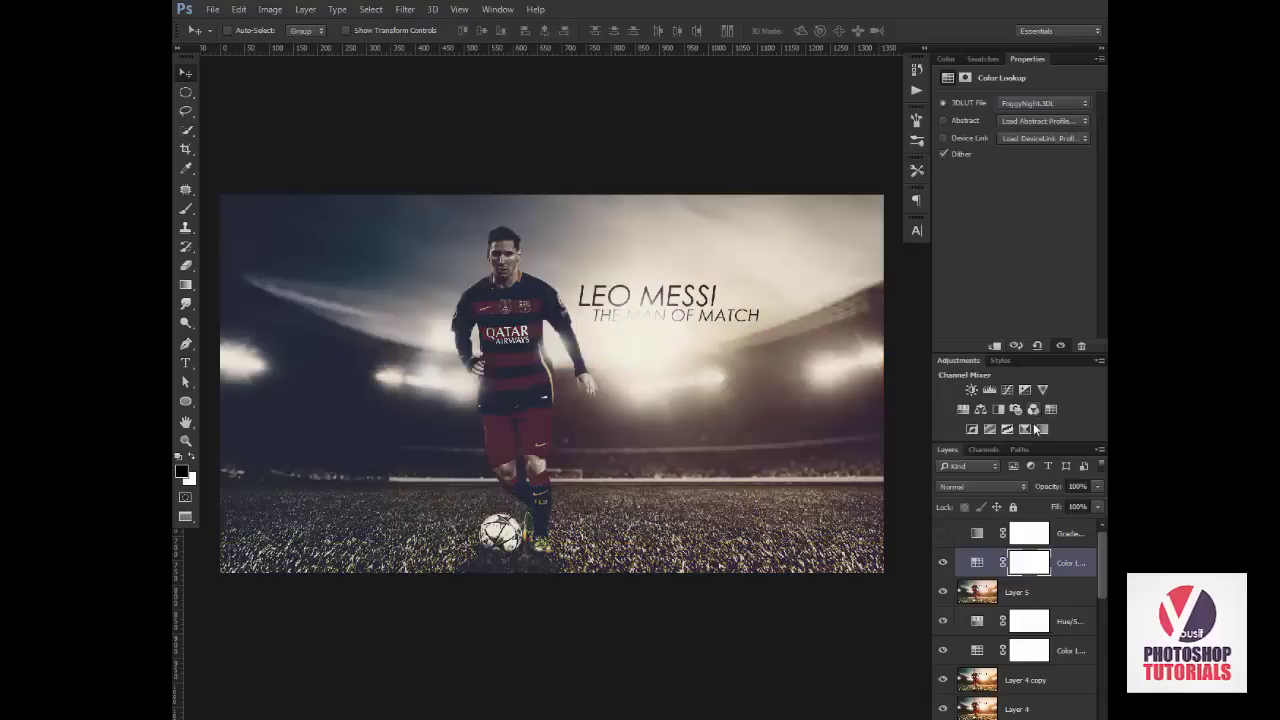
drag(1049, 486, 1025, 493)
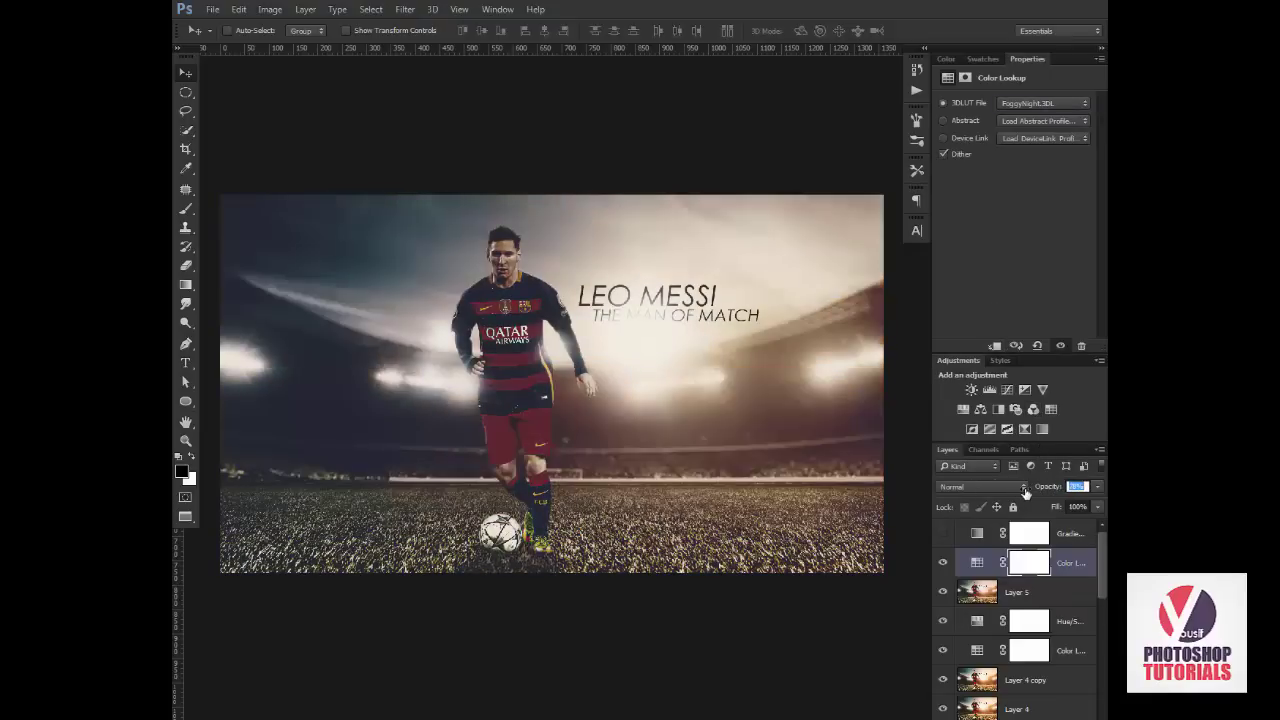
drag(1025, 493, 1061, 308)
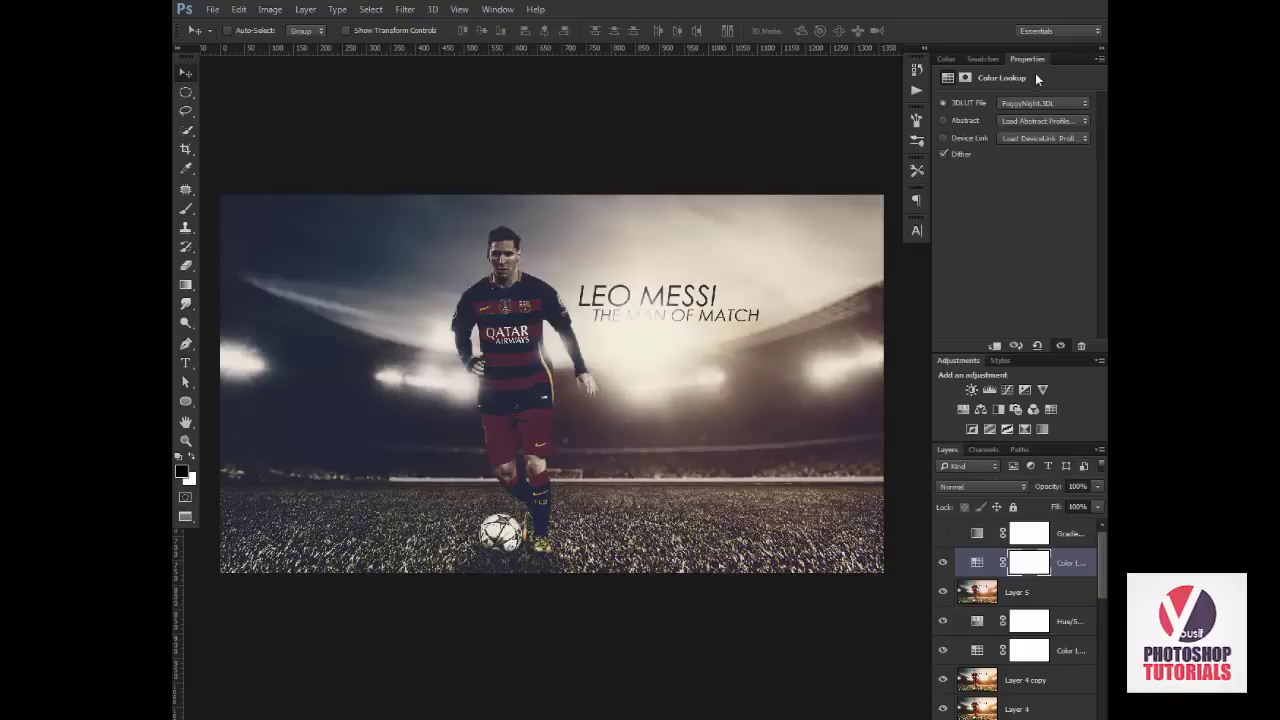
click(1043, 103)
click(886, 570)
Set the FoggyNight grade's blend mode to Hard Light and opacity to 71%.
click(984, 487)
click(968, 341)
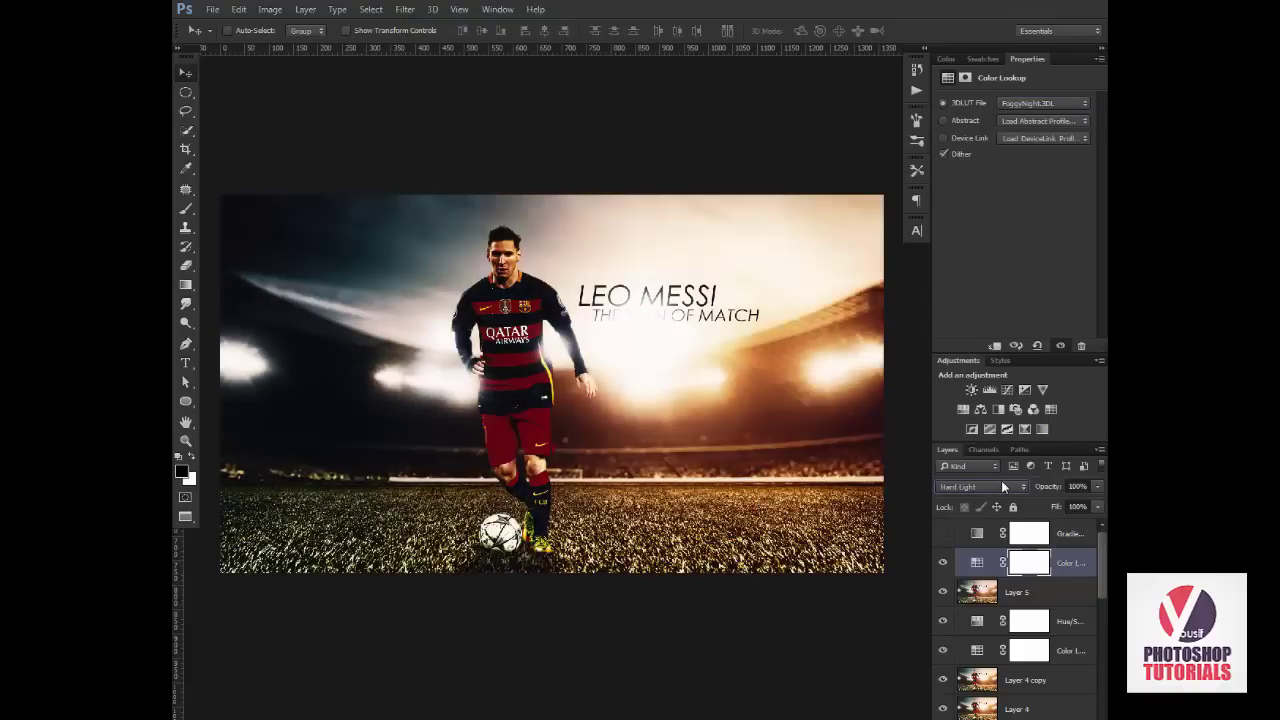
scroll(1003, 486, down, 1)
drag(1050, 488, 1030, 492)
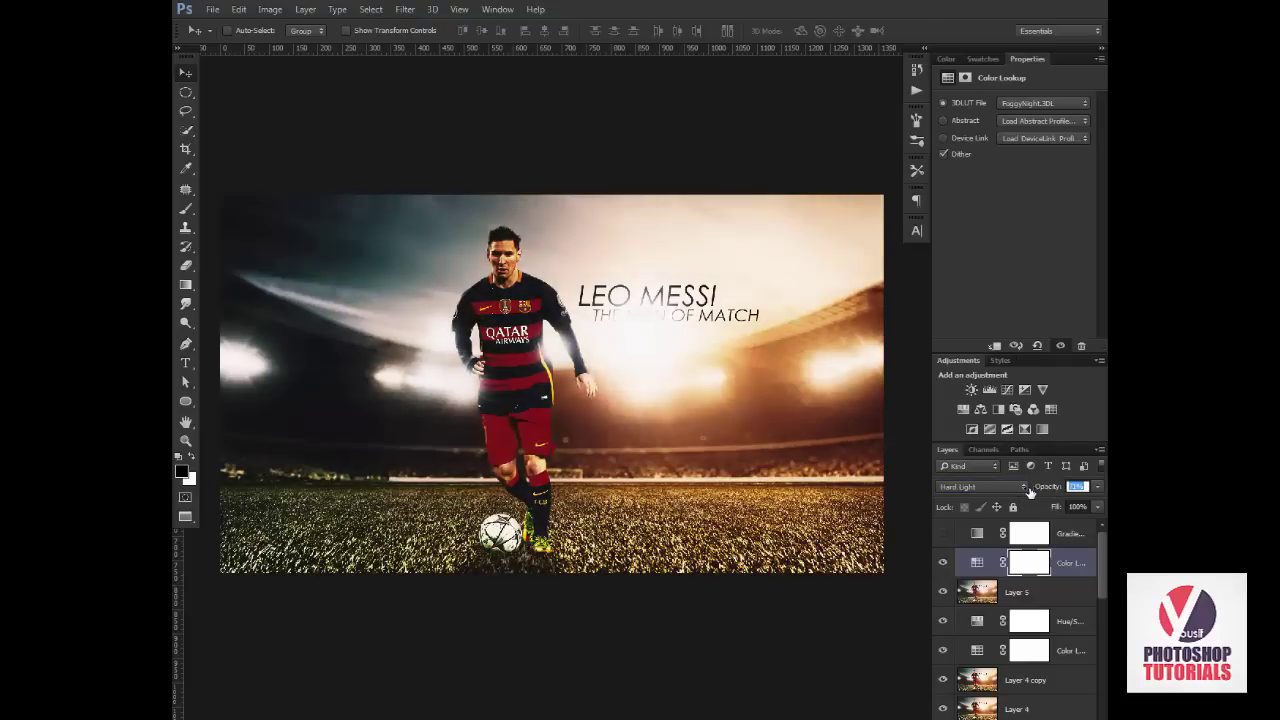